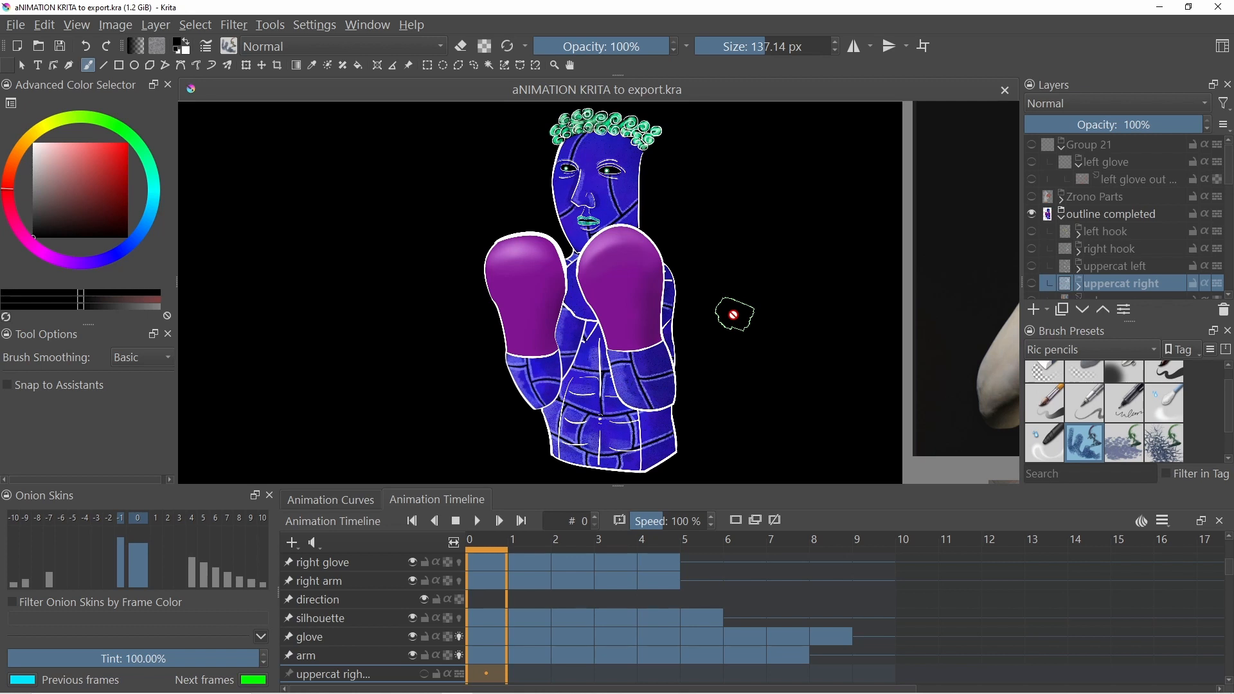
# - Show the left hook layer and hide the ebrius part layer so only the outline sketches display
pyautogui.scroll(-1, 688, 270)
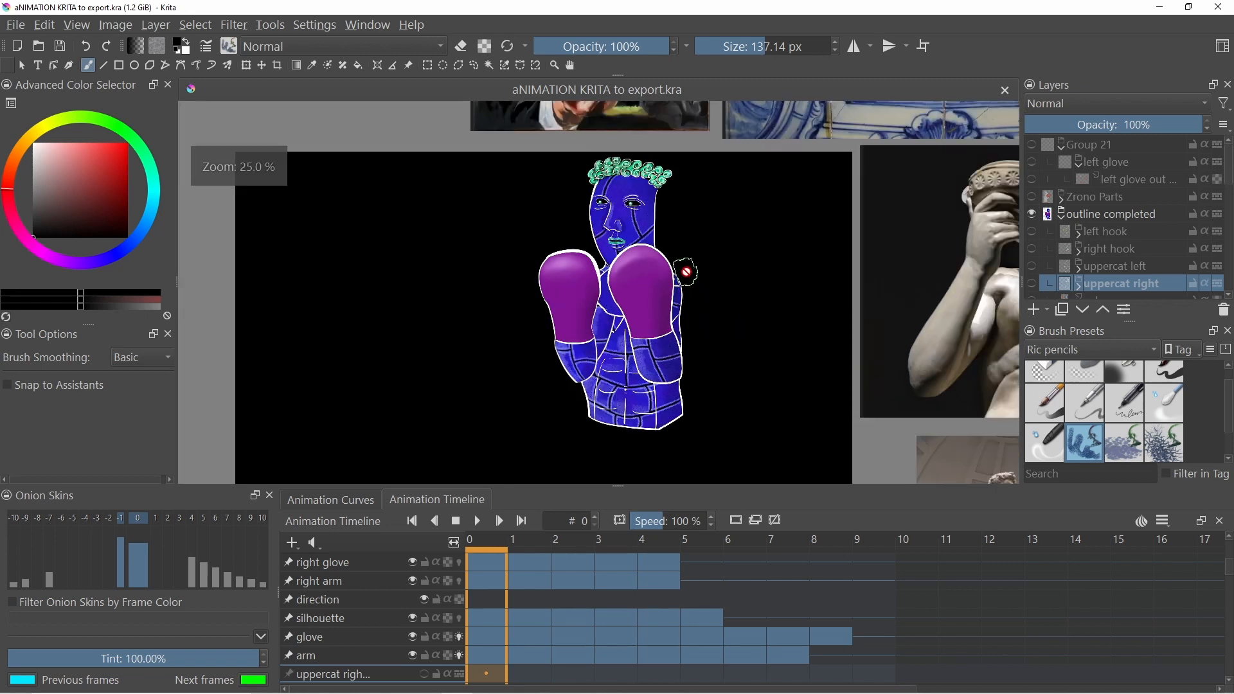
pyautogui.scroll(1, 683, 283)
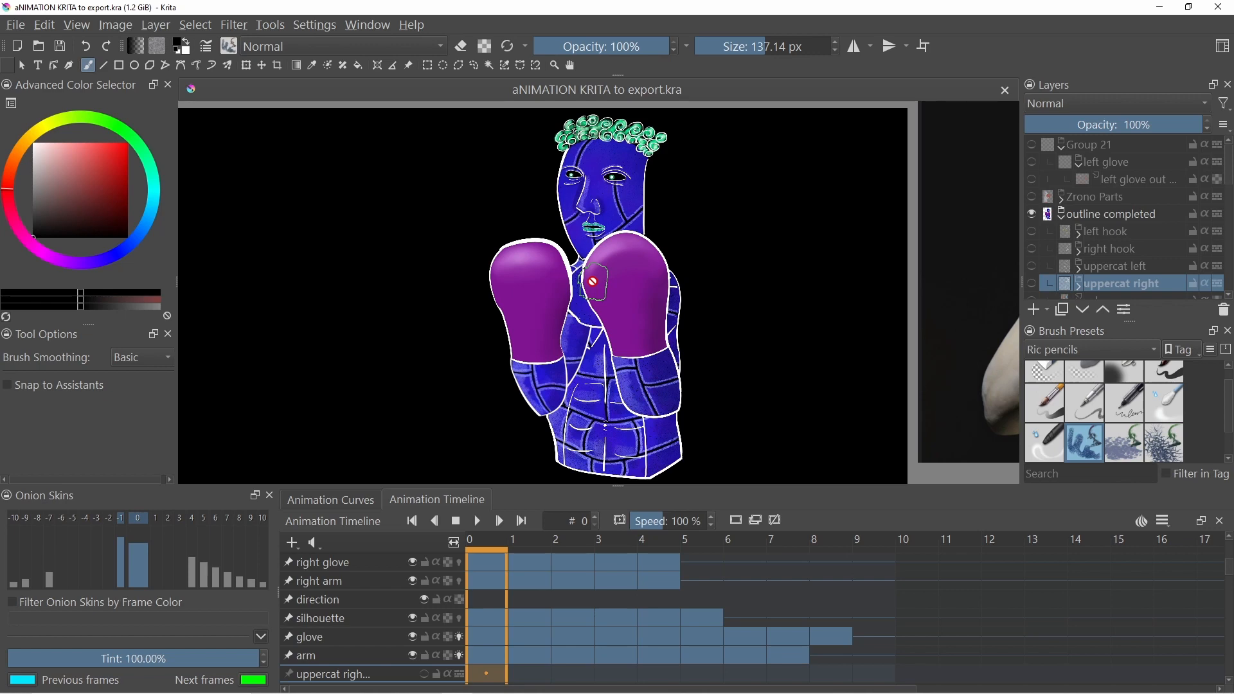
pyautogui.scroll(-1, 592, 281)
pyautogui.scroll(1, 593, 282)
pyautogui.click(1031, 231)
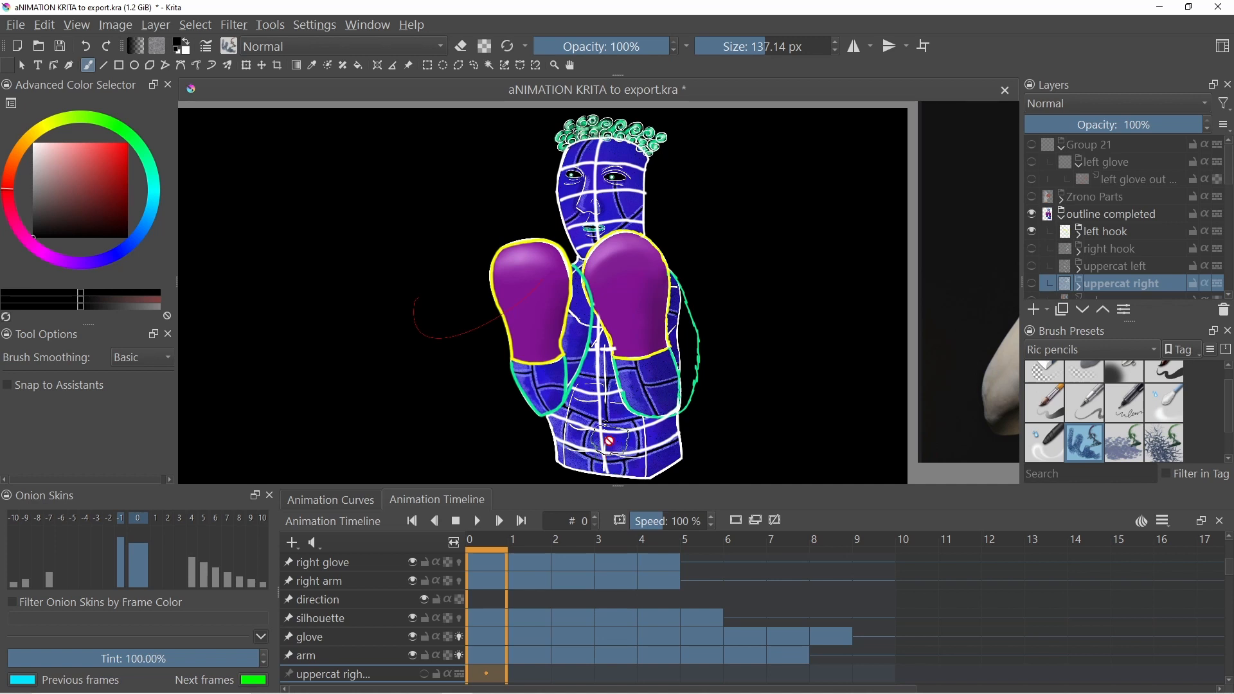
pyautogui.scroll(-1, 1112, 211)
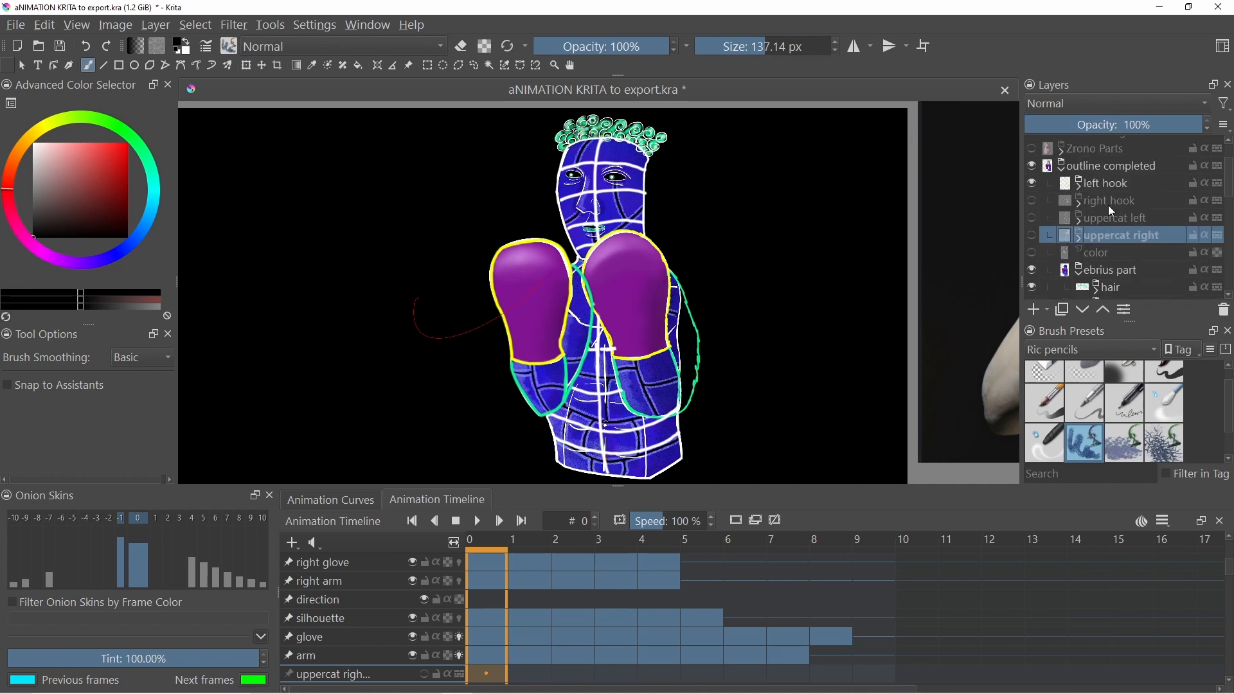
pyautogui.click(1031, 270)
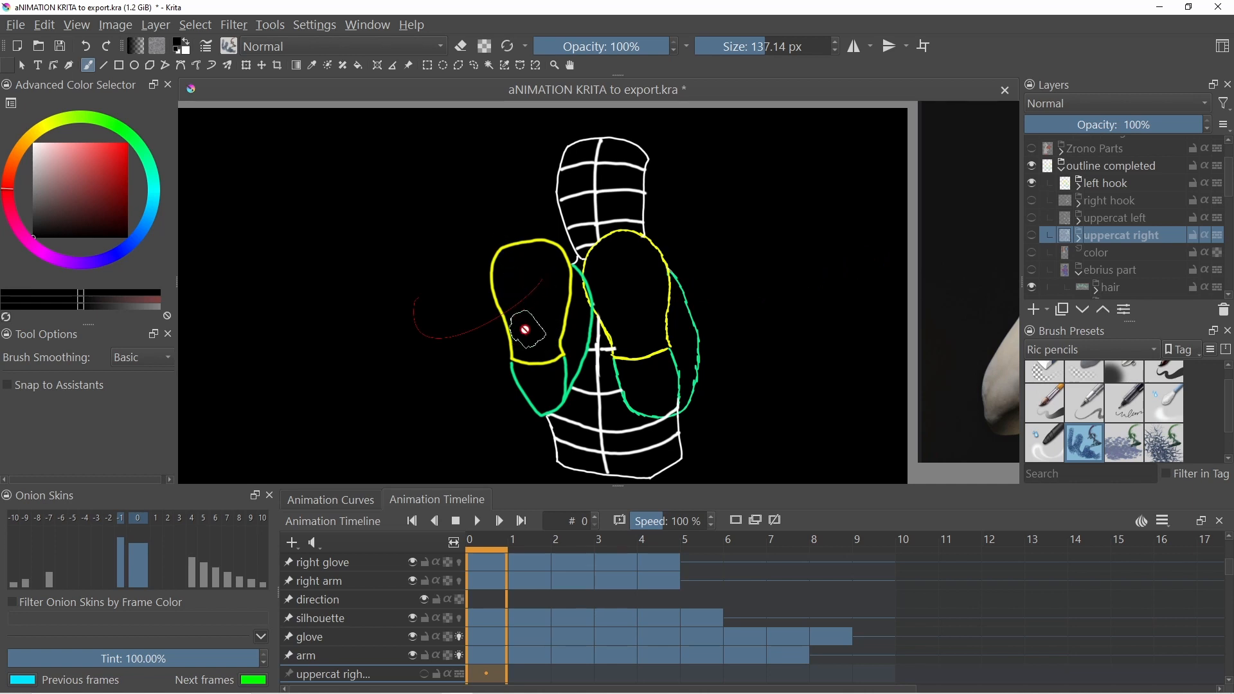
# - Step back and forth through frames 0 to 4 to review the left hook punch animation
pyautogui.press('.')
pyautogui.press('.')
pyautogui.press('.')
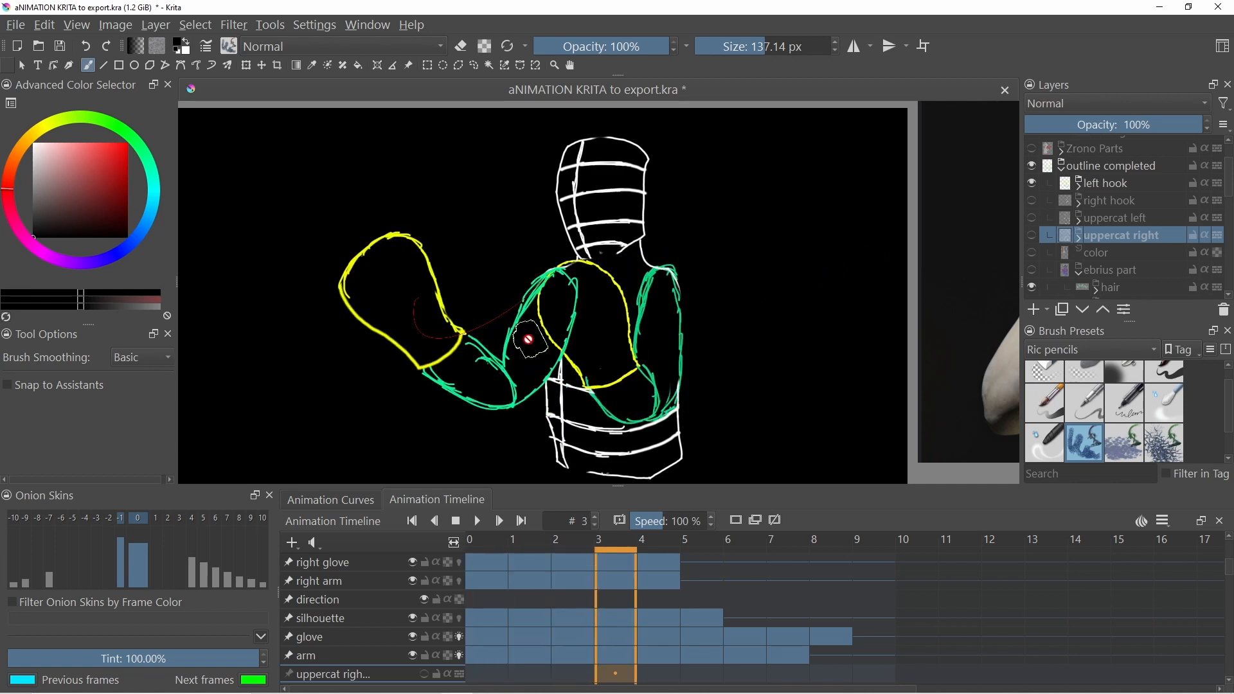
pyautogui.press('.')
pyautogui.press('.')
pyautogui.press(',')
pyautogui.press(',')
pyautogui.press(',')
pyautogui.press(',')
pyautogui.press(',')
pyautogui.press('.')
pyautogui.press('.')
pyautogui.press('.')
pyautogui.press(',')
pyautogui.press(',')
pyautogui.press(',')
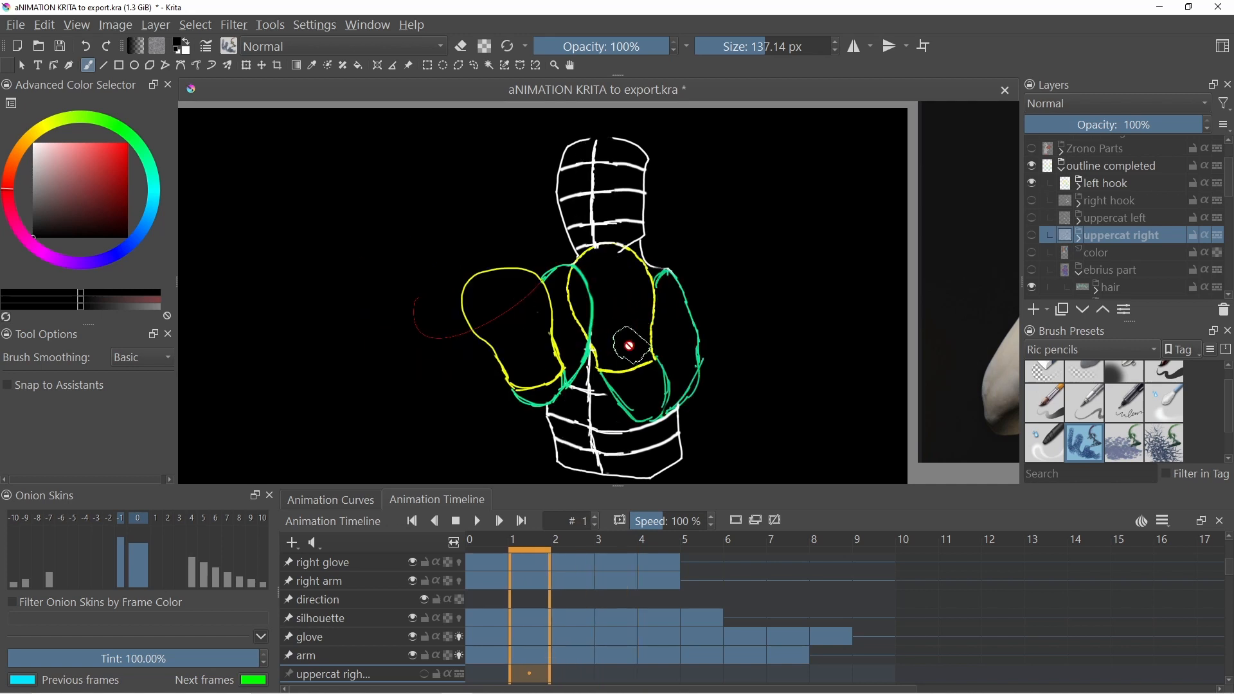
pyautogui.press('.')
pyautogui.press('.')
pyautogui.press('.')
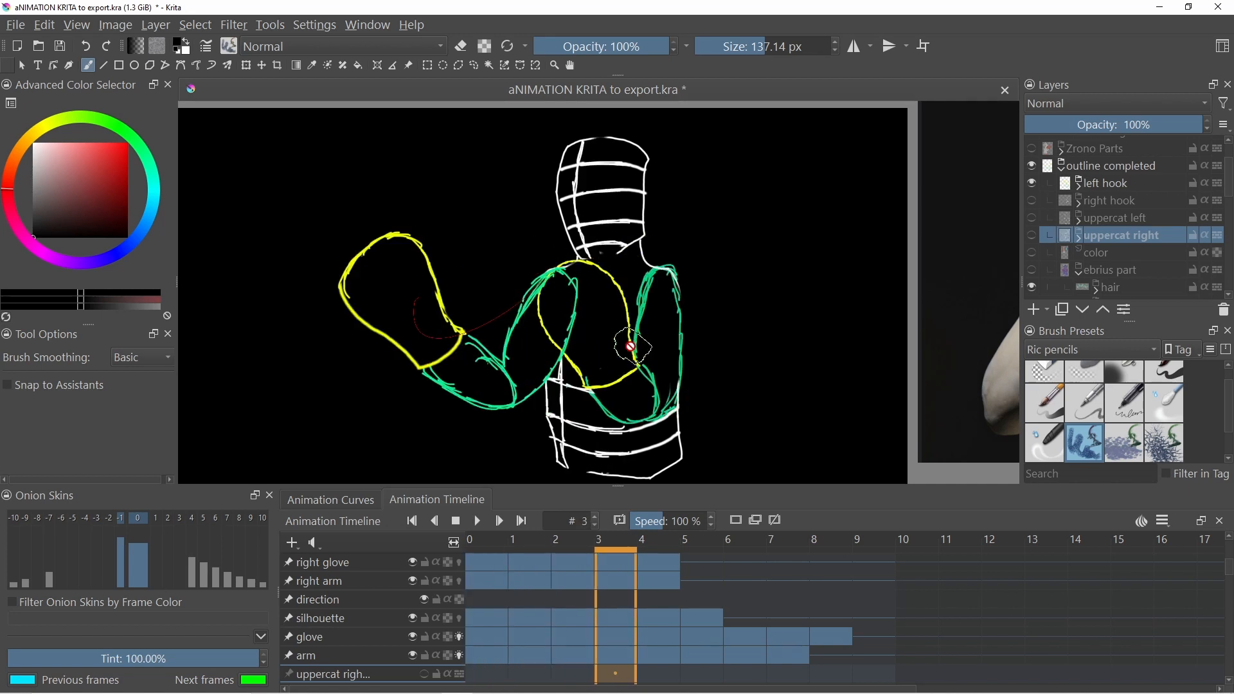
pyautogui.press(',')
pyautogui.press(',')
pyautogui.press(',')
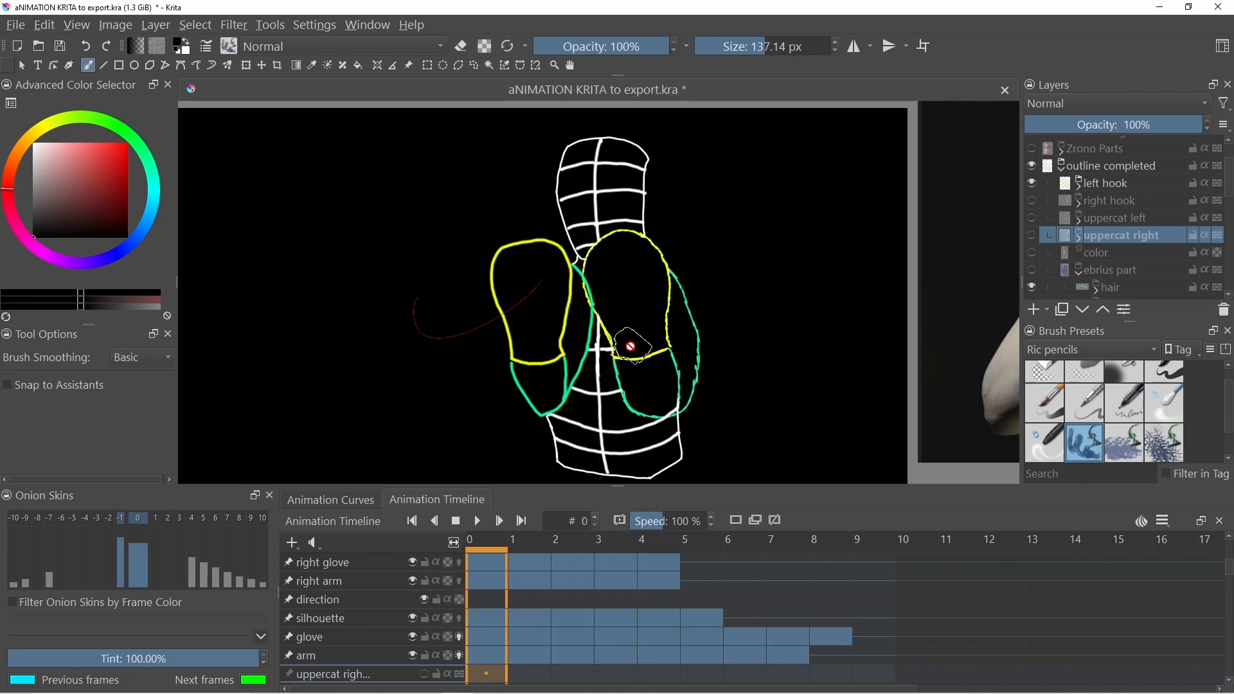
pyautogui.press('.')
pyautogui.press('.')
pyautogui.press('.')
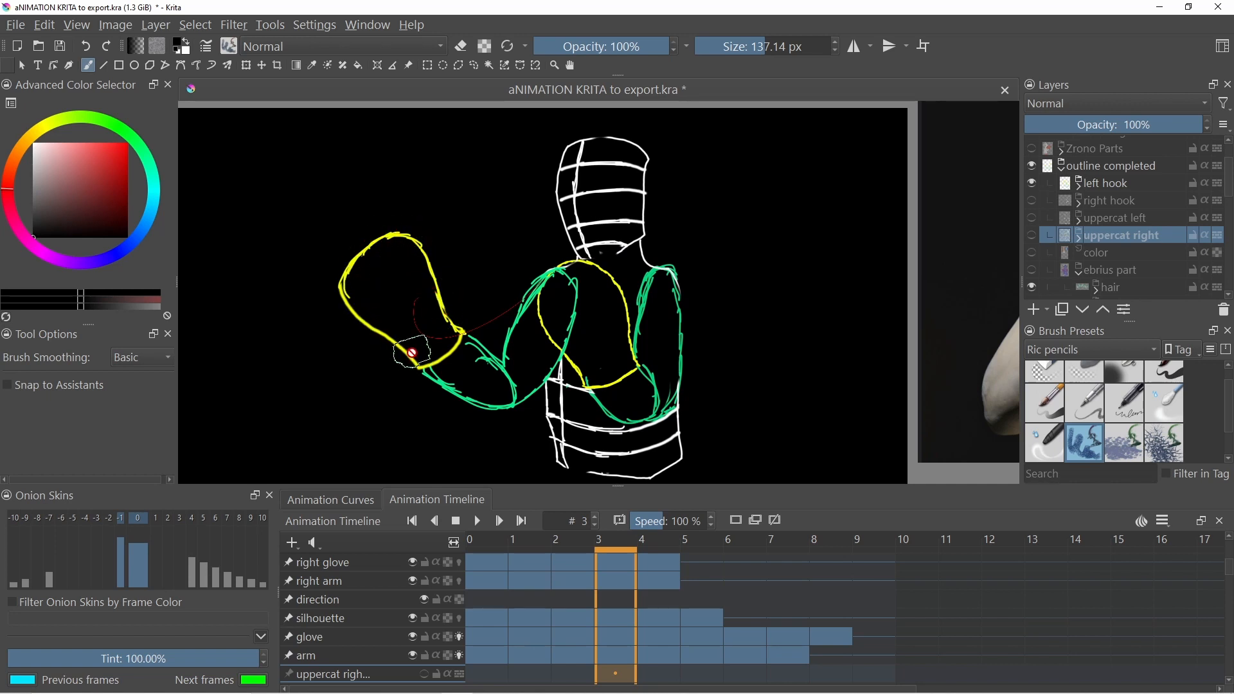
pyautogui.press('space')
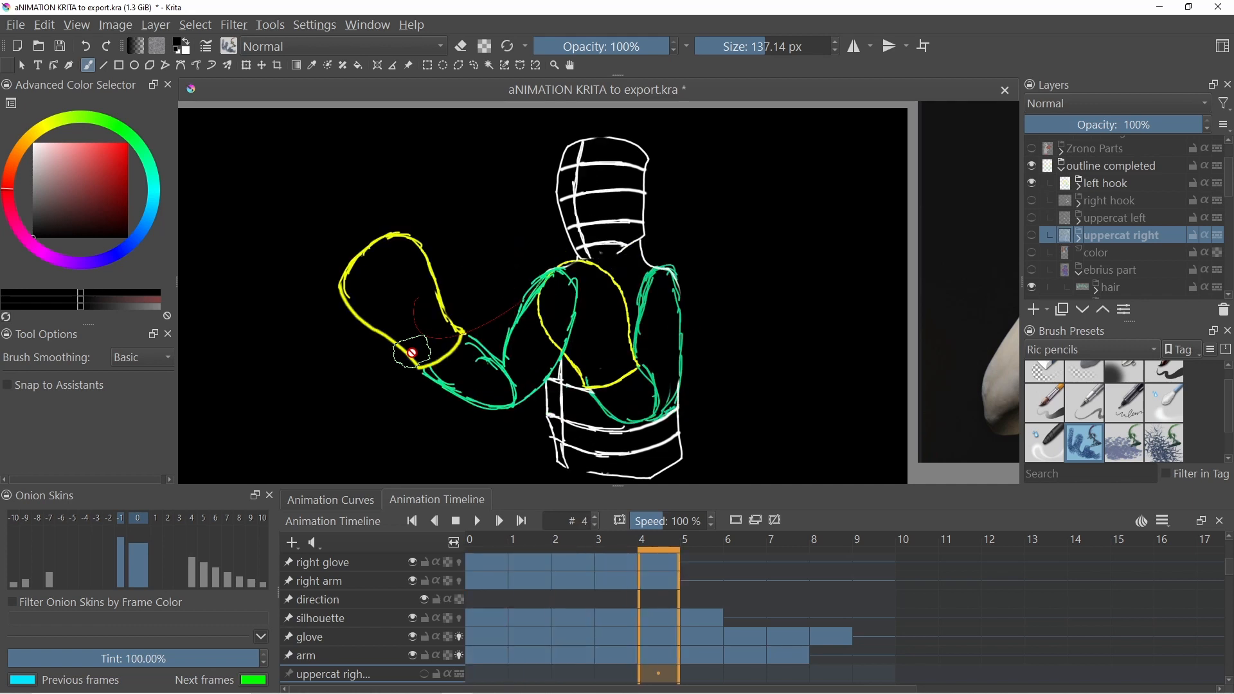
pyautogui.press('space')
pyautogui.press('Left')
pyautogui.press('Left')
pyautogui.press('Left')
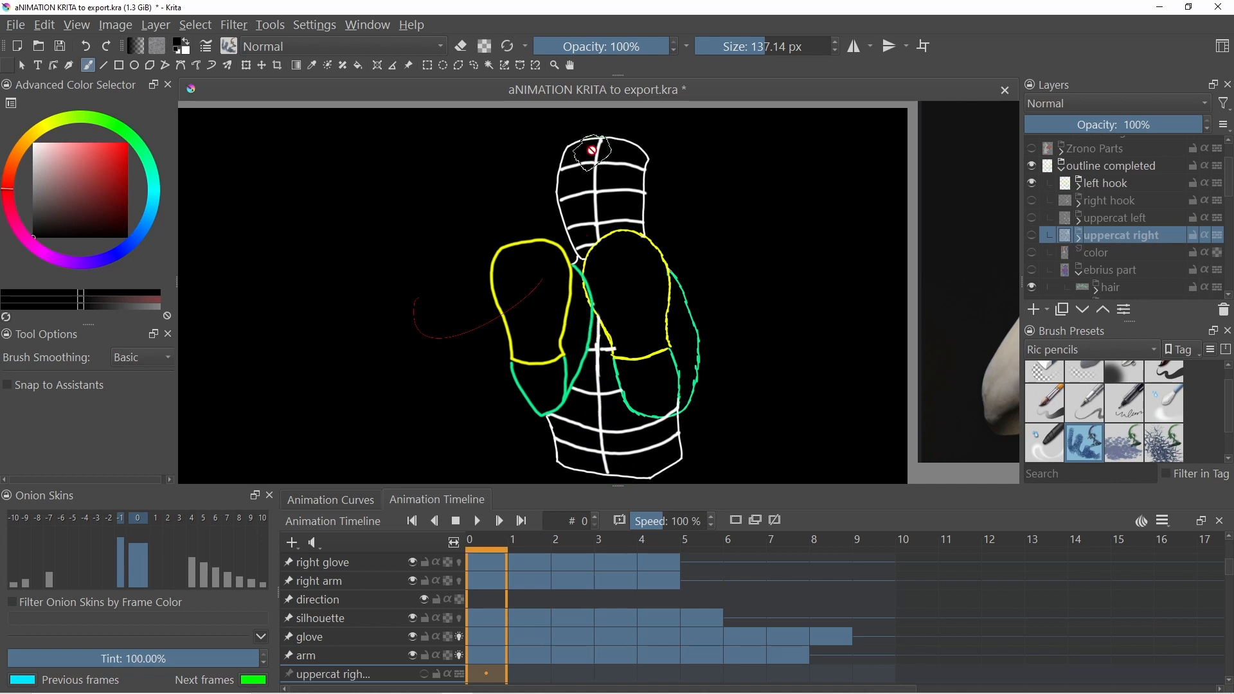
pyautogui.press('.')
pyautogui.press('.')
pyautogui.press('.')
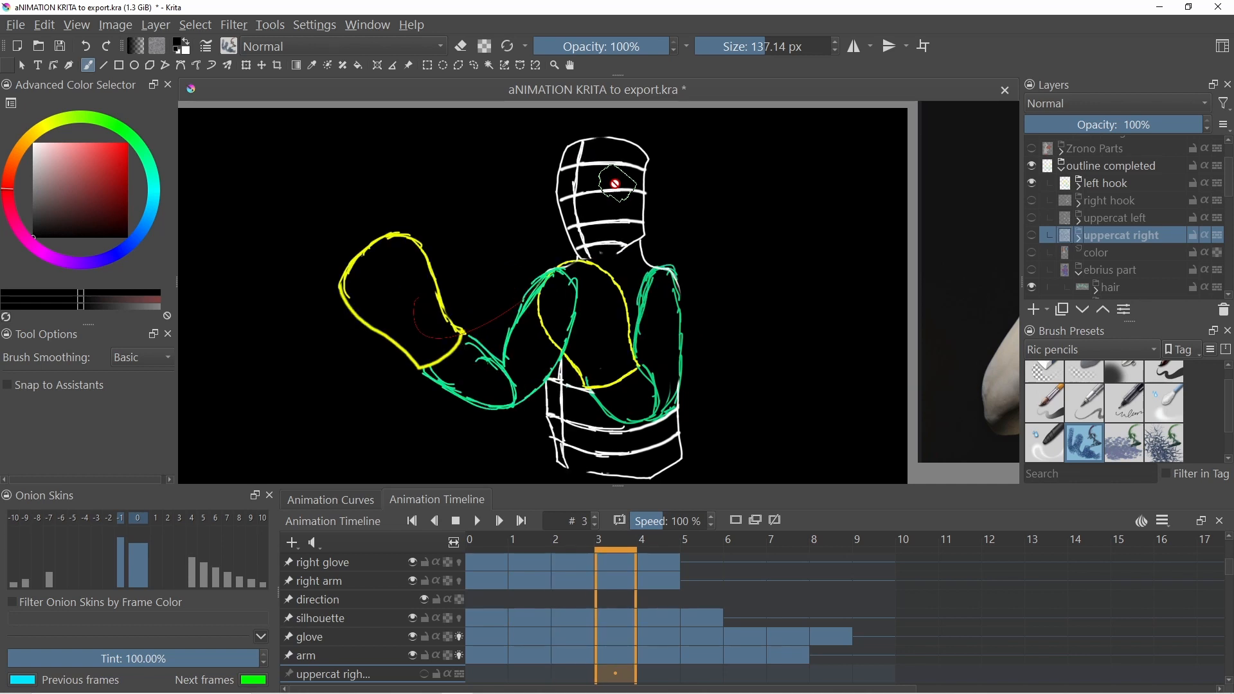
pyautogui.press(',')
pyautogui.press(',')
pyautogui.press(',')
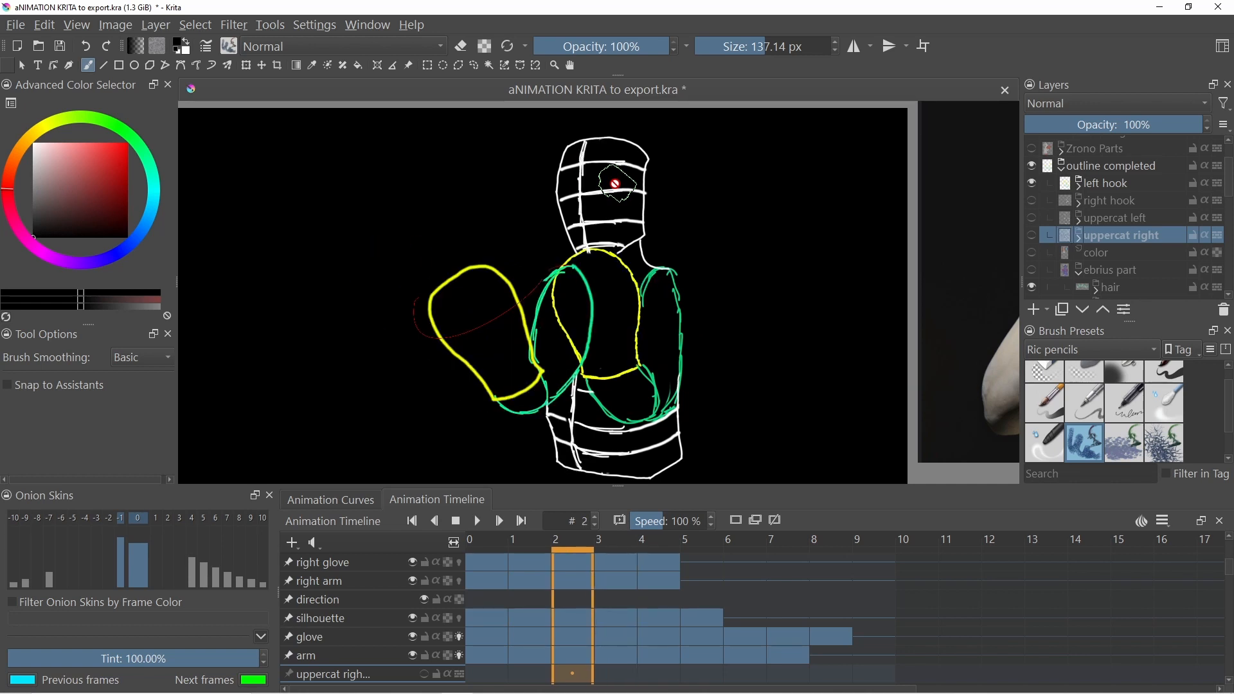
pyautogui.press('.')
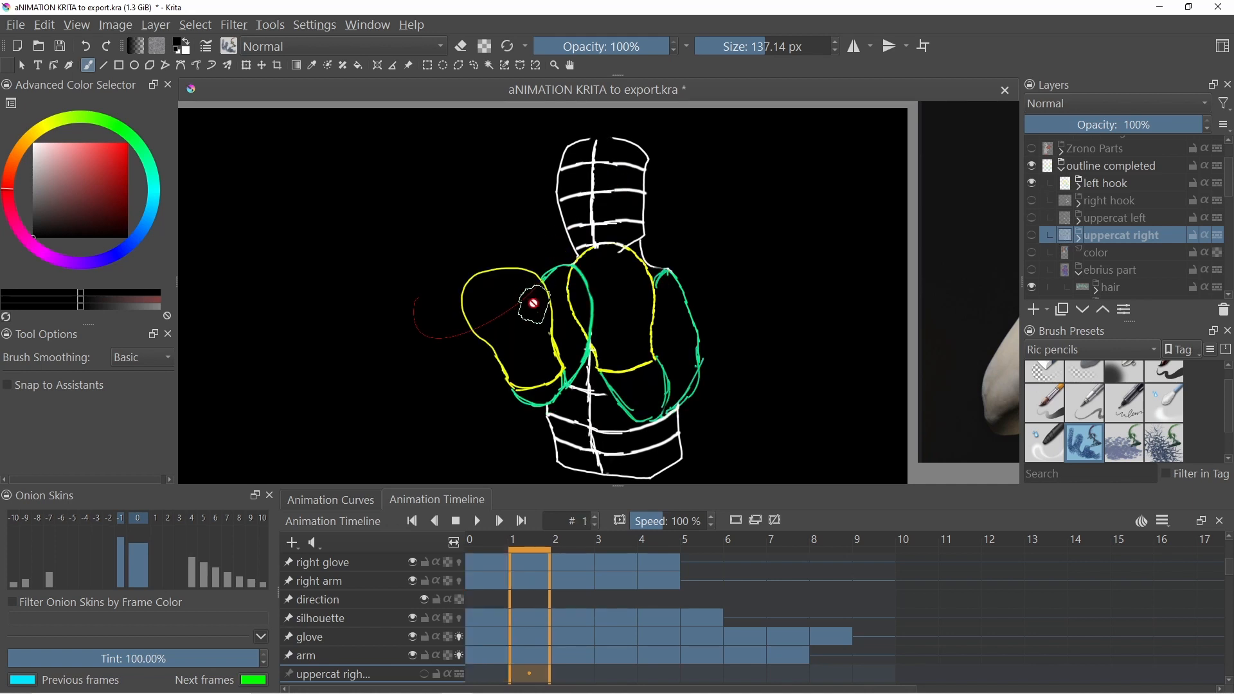
pyautogui.press('.')
pyautogui.press('.')
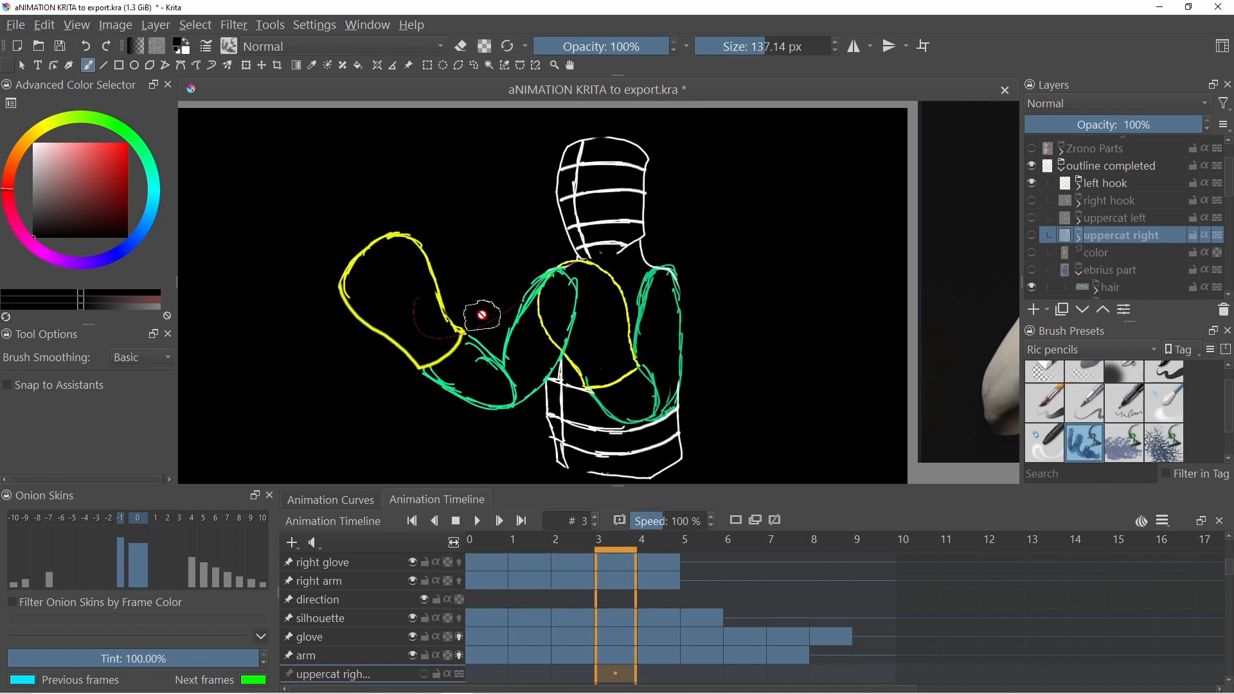
pyautogui.press(',')
pyautogui.press(',')
pyautogui.press('.')
pyautogui.press('.')
# - Hide the left hook layer, show the right hook layer, and step through its frames to review the punch
pyautogui.click(1032, 184)
pyautogui.click(1032, 200)
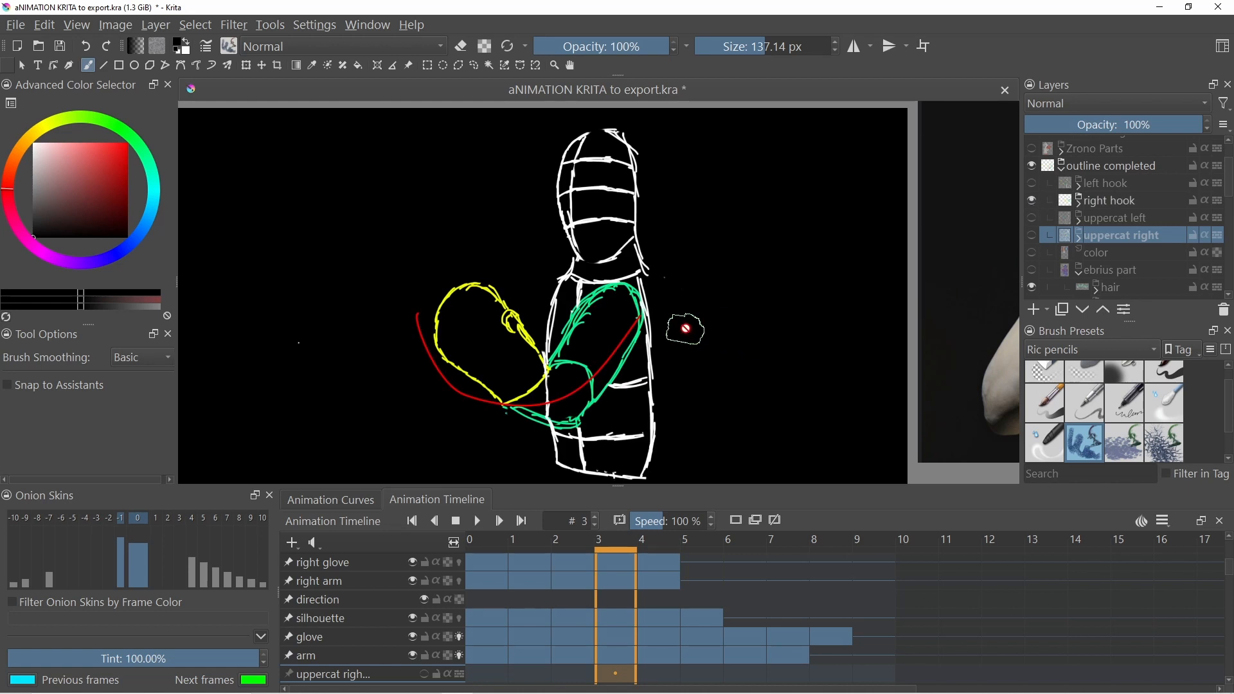
pyautogui.press('Right')
pyautogui.press('Left')
pyautogui.press('Left')
pyautogui.press('Left')
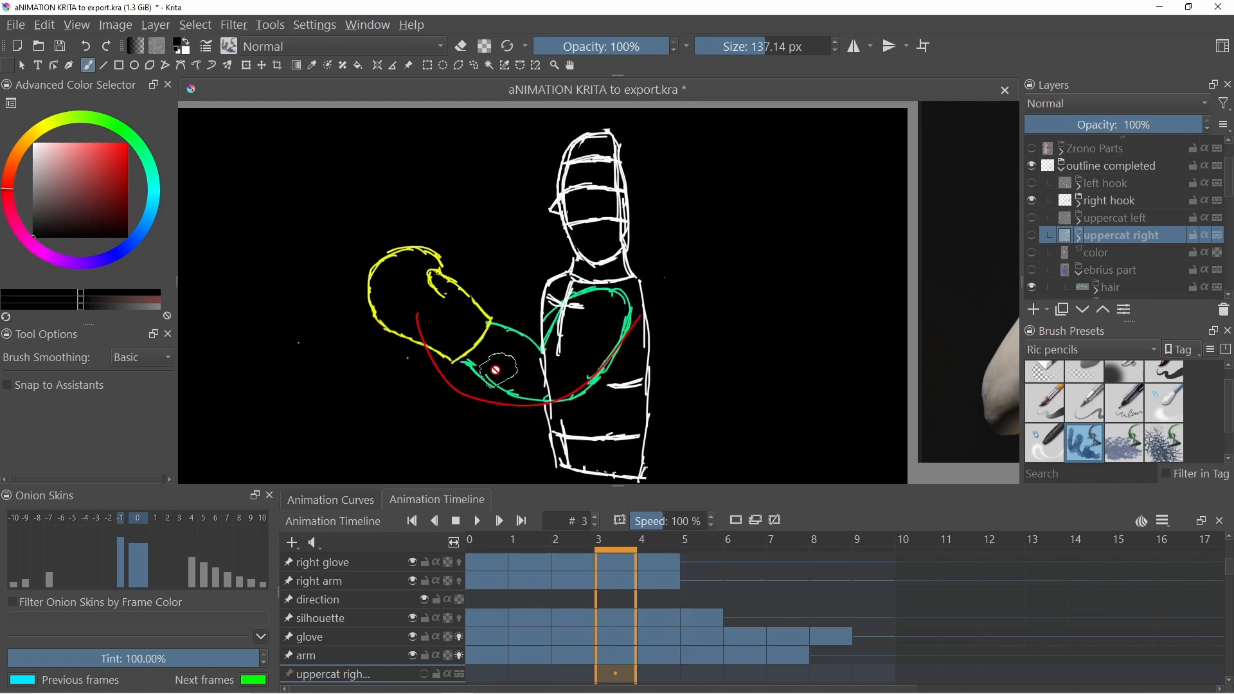
pyautogui.press('Left')
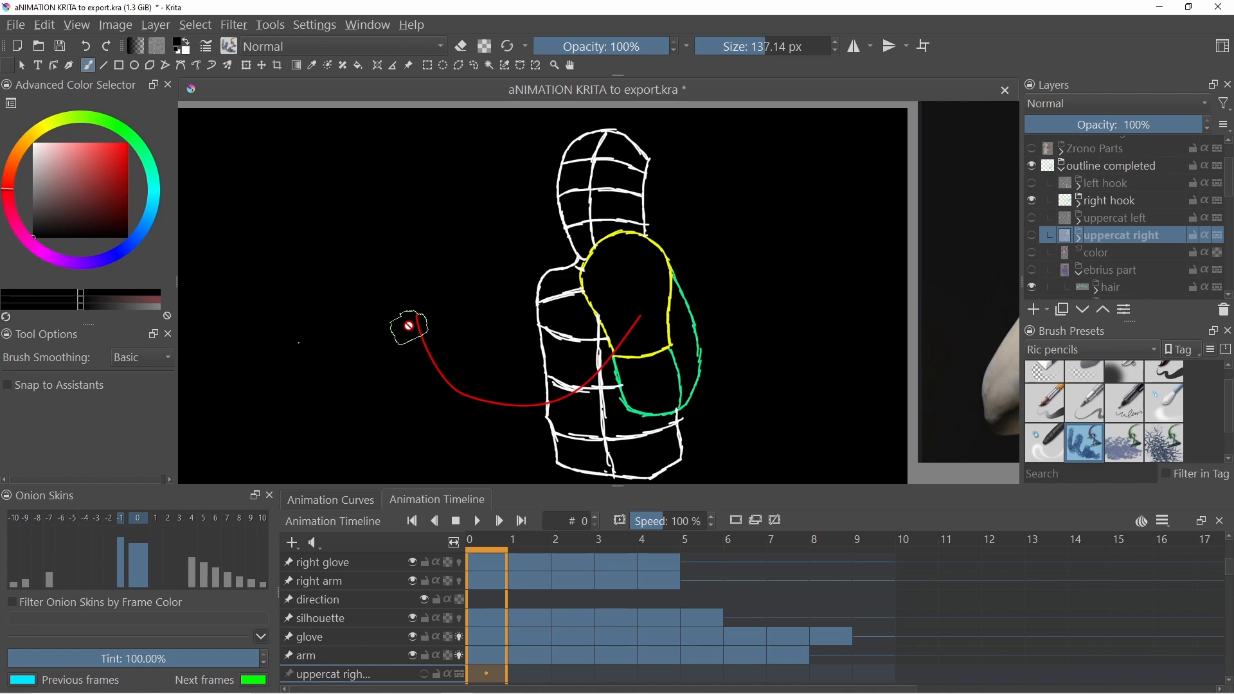
pyautogui.press('Right')
pyautogui.press('Right')
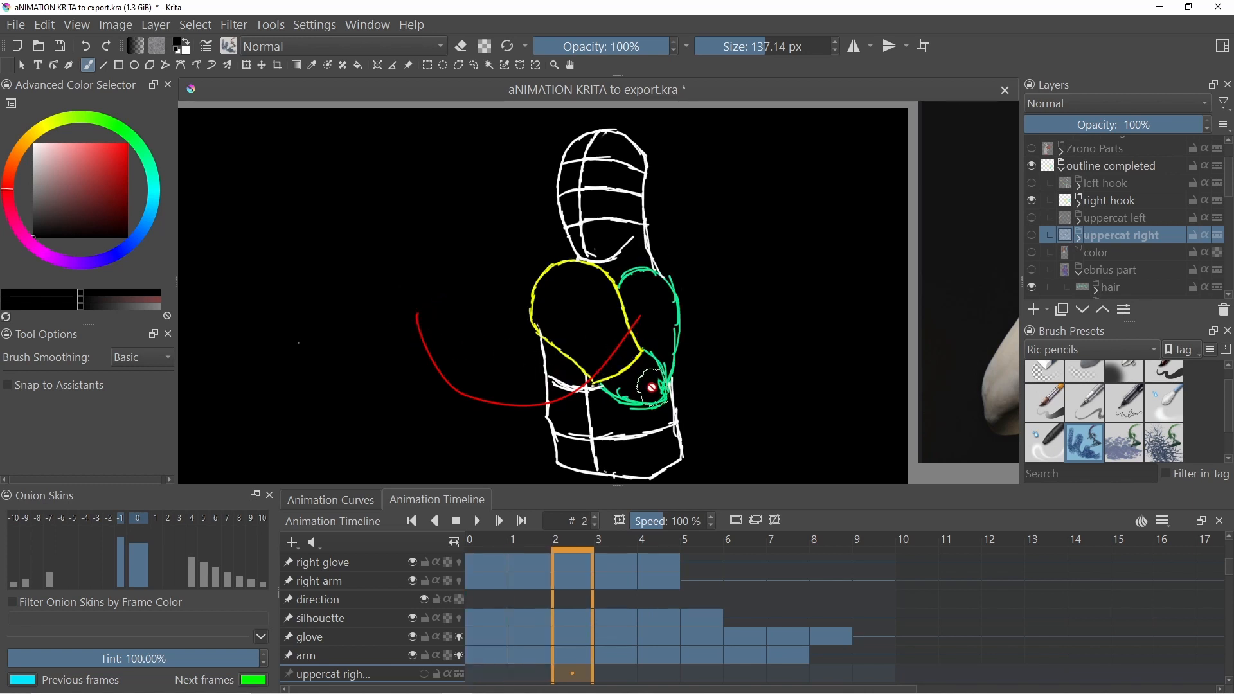
pyautogui.press('Right')
pyautogui.press('Right')
pyautogui.press('Left')
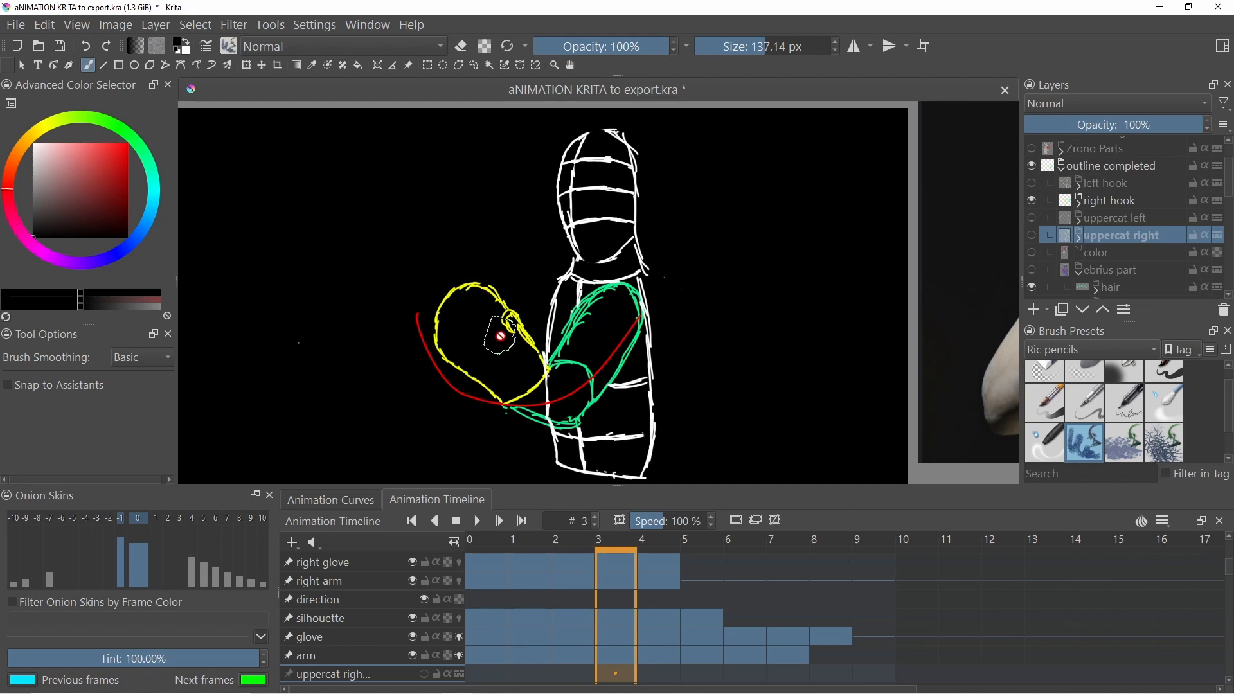
pyautogui.press('Right')
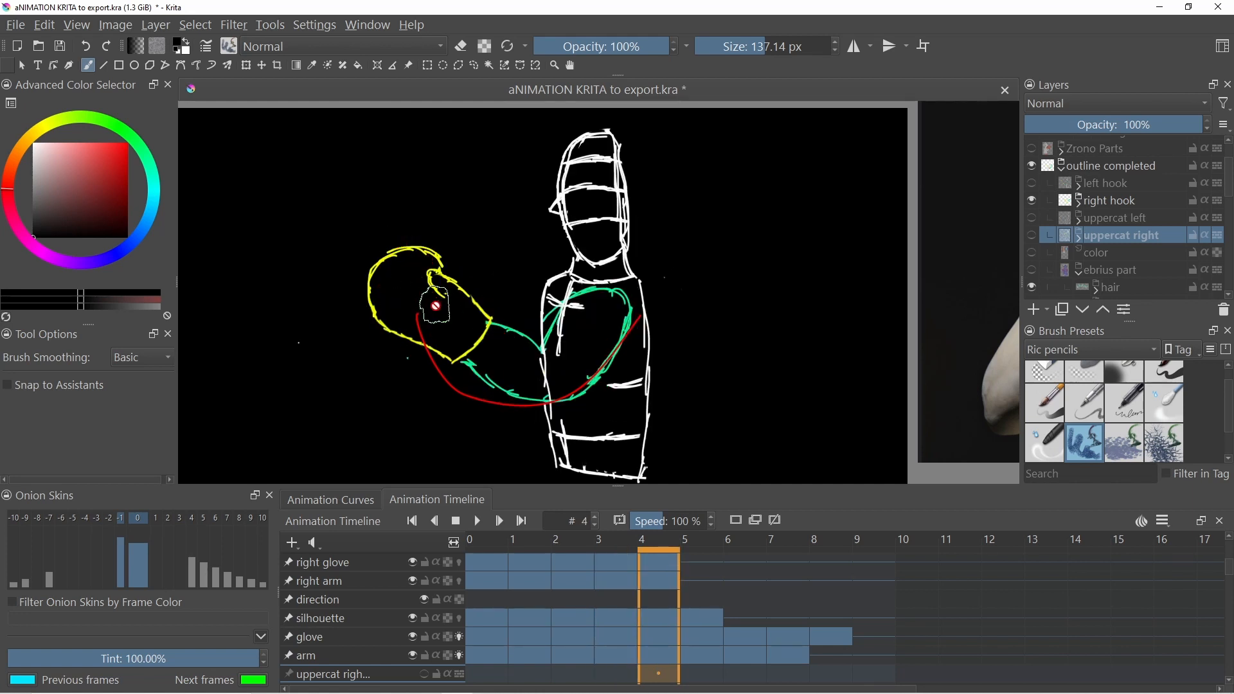
pyautogui.press('Left')
pyautogui.press('Left')
pyautogui.press('Left')
pyautogui.press('Right')
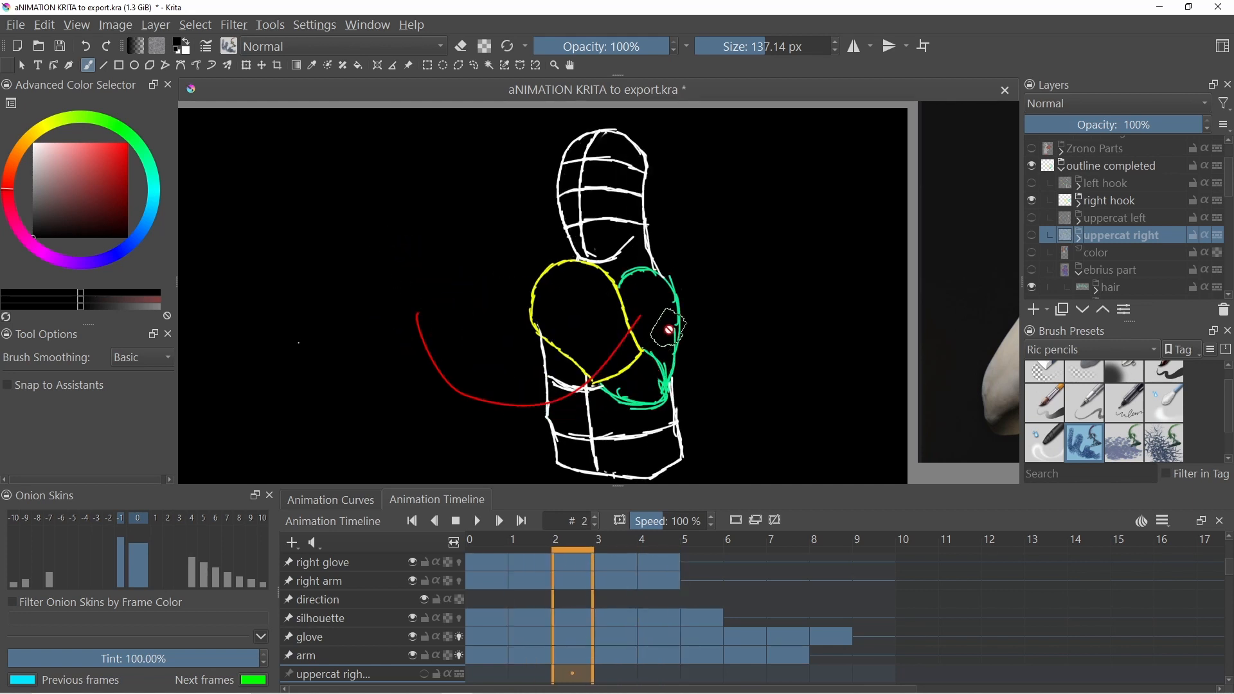
pyautogui.press('Right')
pyautogui.press('Right')
pyautogui.press('Left')
pyautogui.press('Left')
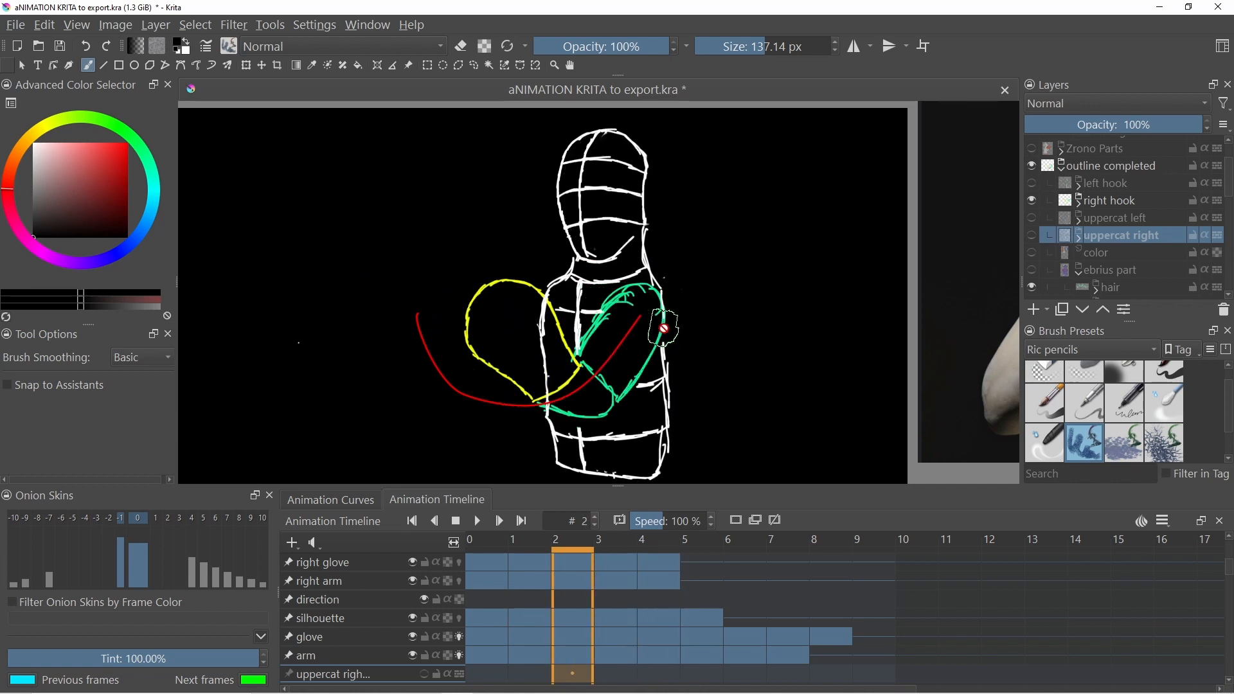
pyautogui.press('Left')
pyautogui.press('Right')
pyautogui.press('Right')
pyautogui.press('Right')
pyautogui.press('Left')
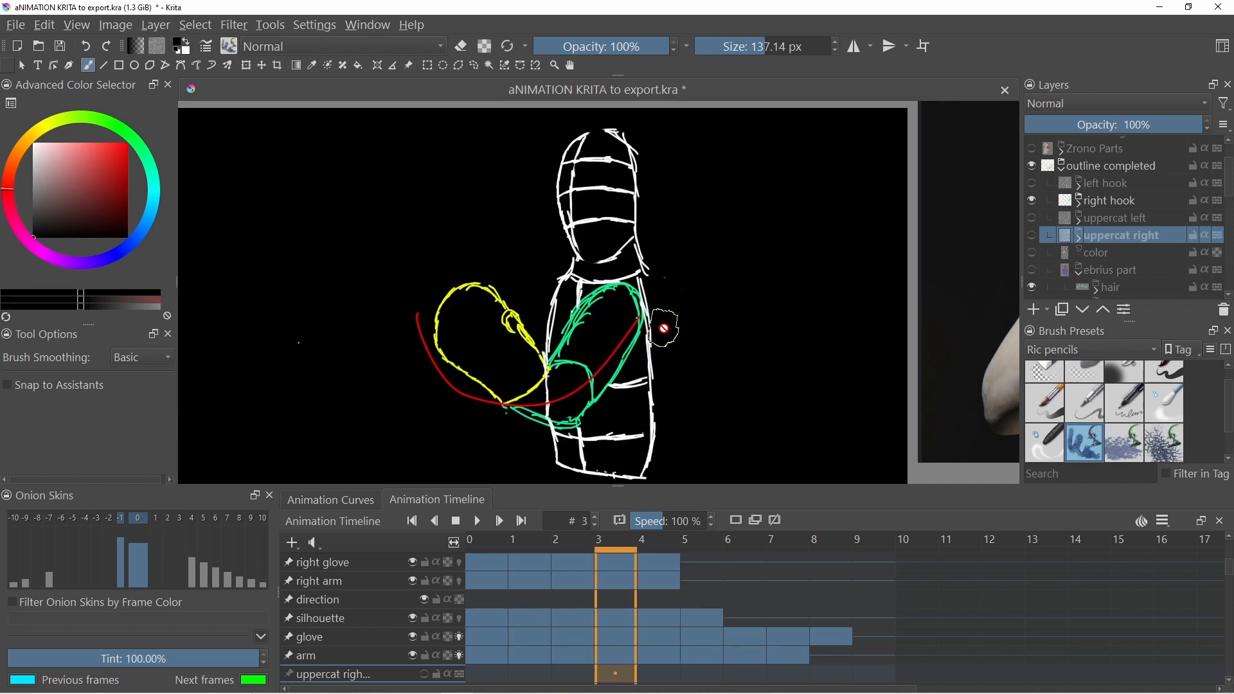
pyautogui.press('Left')
pyautogui.press('Left')
pyautogui.press('Right')
pyautogui.press('Right')
pyautogui.press('Right')
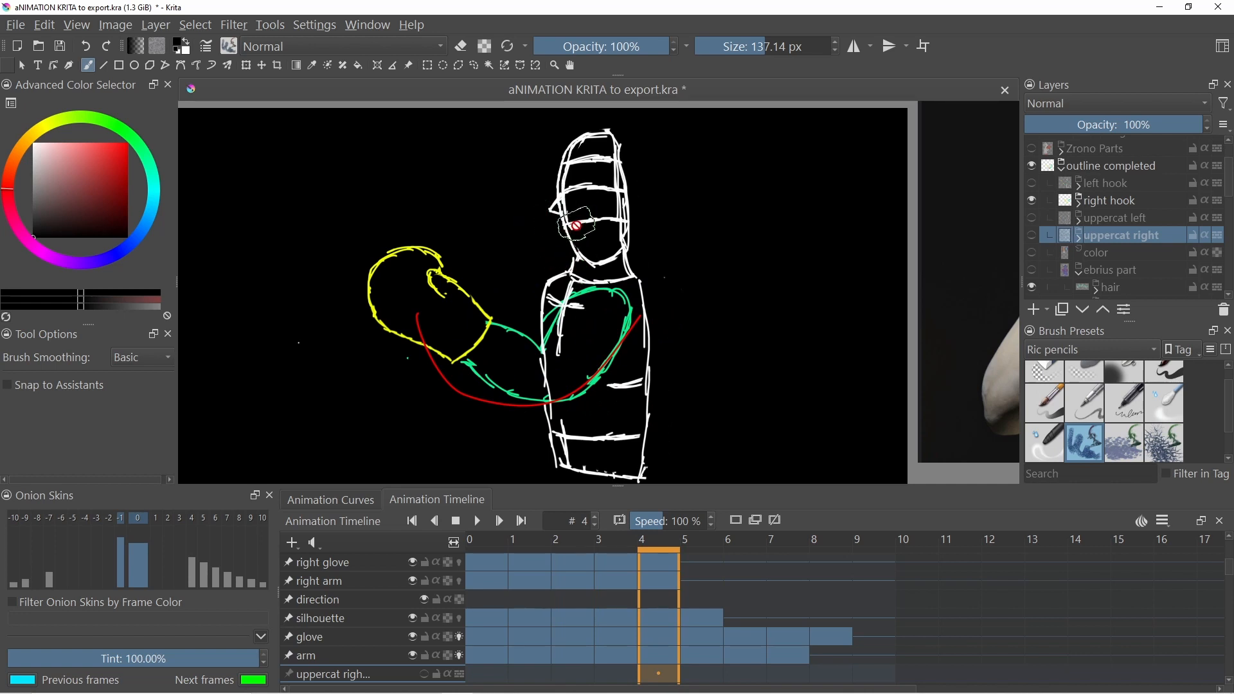
pyautogui.press('Right')
pyautogui.press('Right')
pyautogui.press('Right')
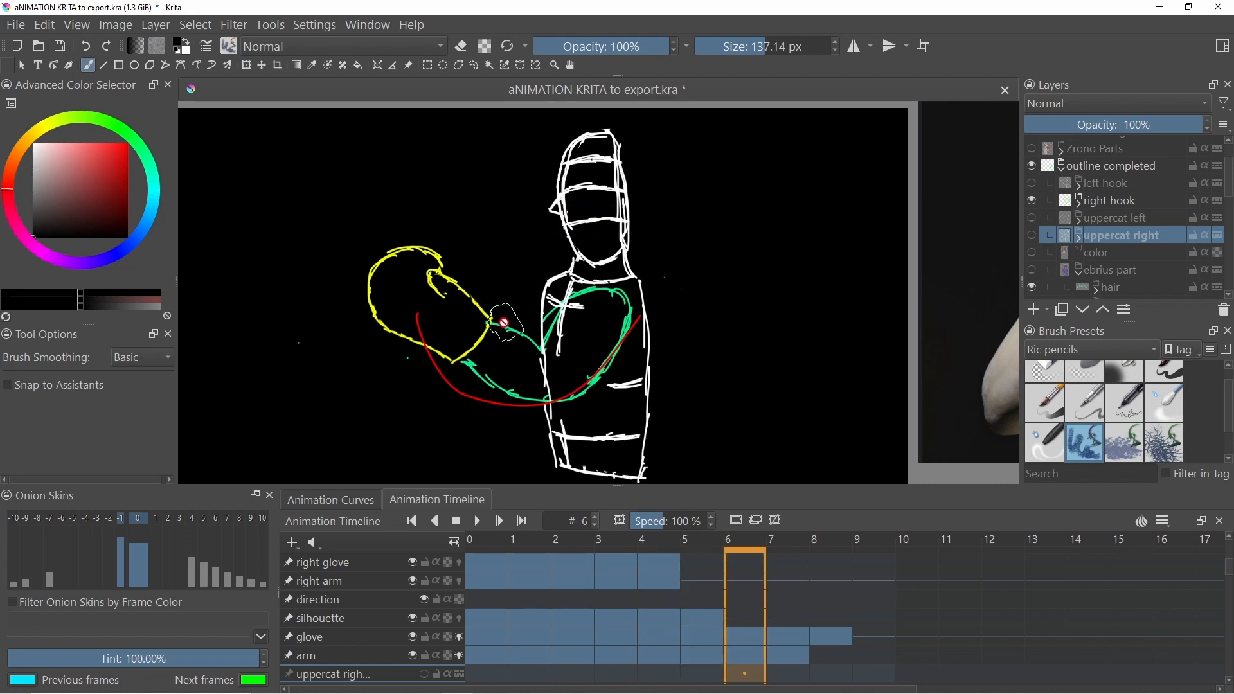
pyautogui.press('Left')
pyautogui.press('Left')
pyautogui.press('Left')
pyautogui.press('Left')
pyautogui.press('Left')
pyautogui.press('Left')
pyautogui.press('Left')
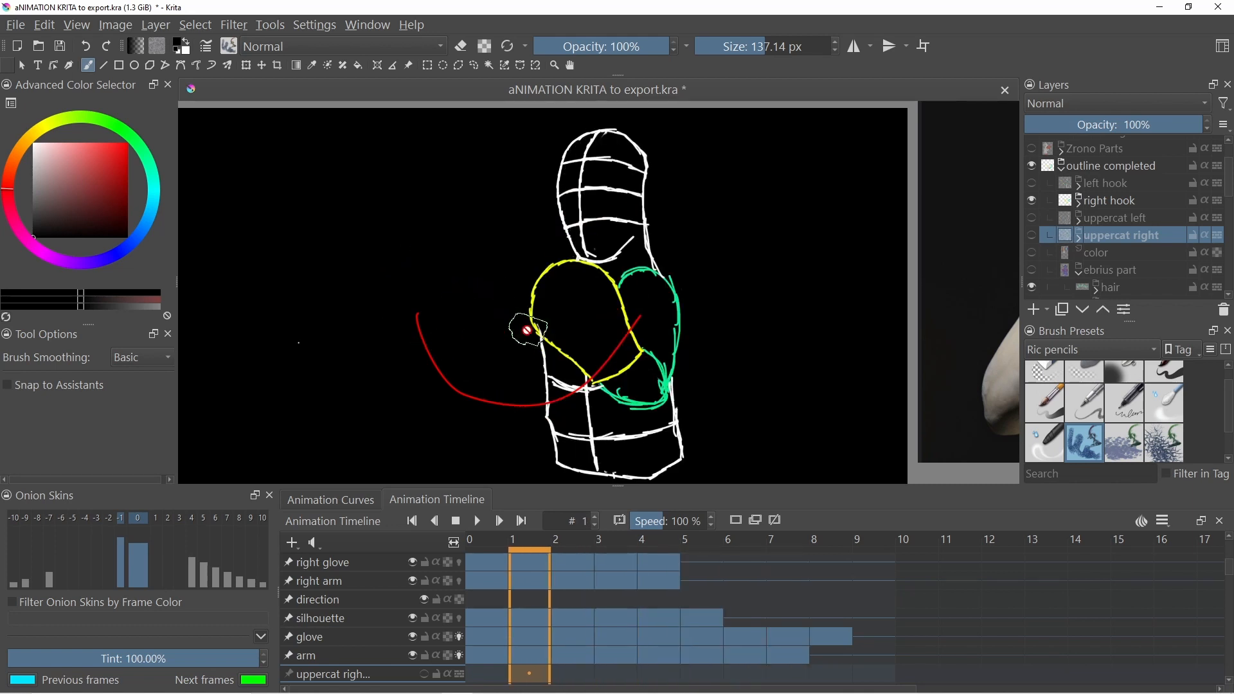
pyautogui.press('Right')
pyautogui.press('Right')
pyautogui.press('Right')
pyautogui.press('Right')
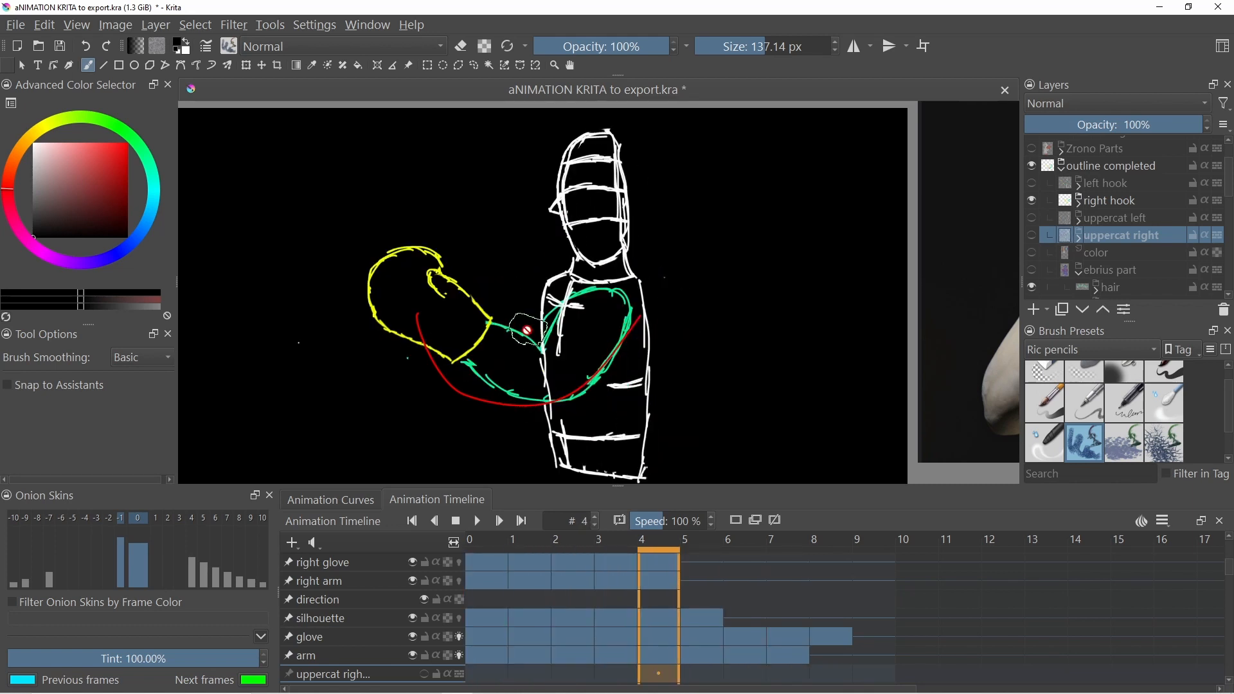
pyautogui.press('Left')
pyautogui.press('Left')
pyautogui.press('Left')
pyautogui.press('Left')
pyautogui.press('Right')
pyautogui.press('Right')
pyautogui.press('Right')
pyautogui.press('Right')
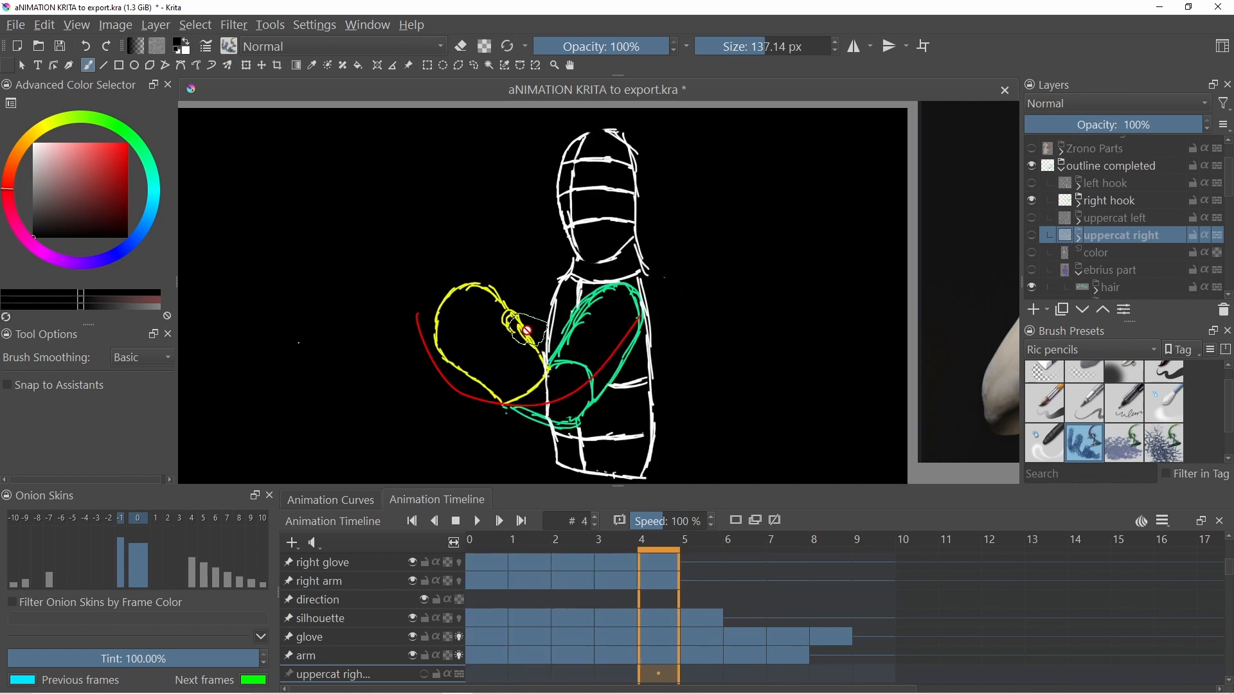
# - Hide the right hook layer, show the uppercat left layer, and step through frames 0 to 4 to review it
pyautogui.click(1031, 201)
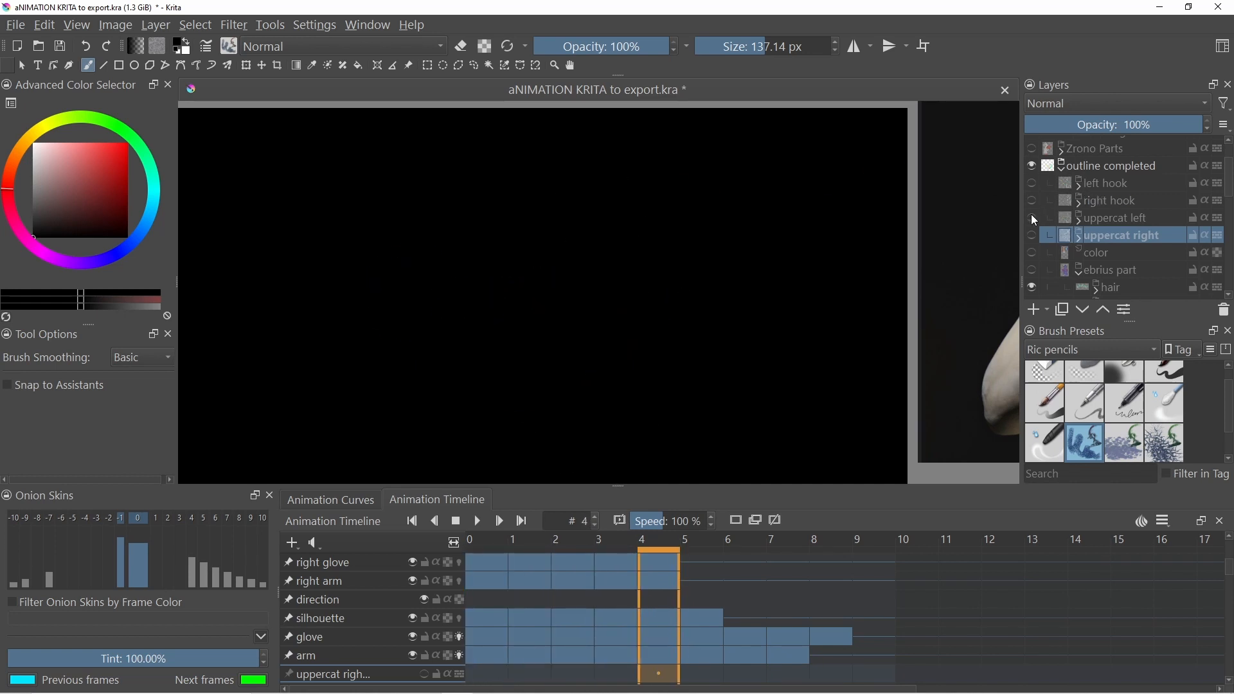
pyautogui.click(1031, 218)
pyautogui.press('Left')
pyautogui.press('Left')
pyautogui.press('Left')
pyautogui.press('Left')
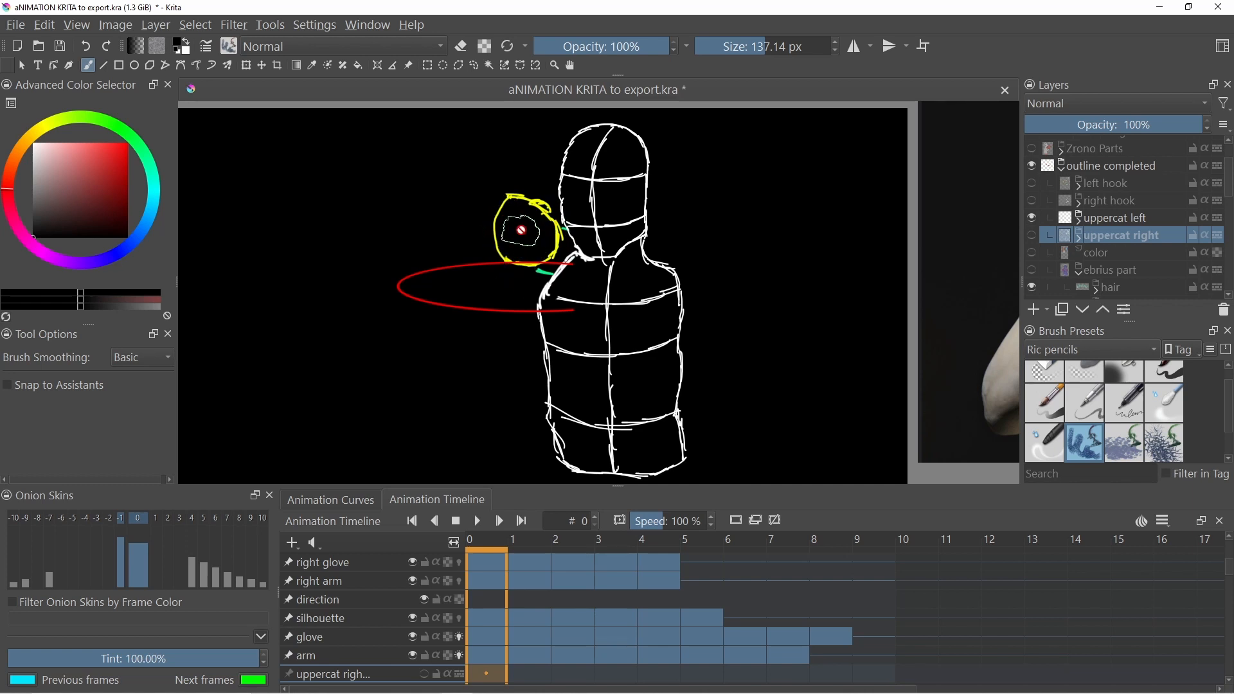
pyautogui.press('.')
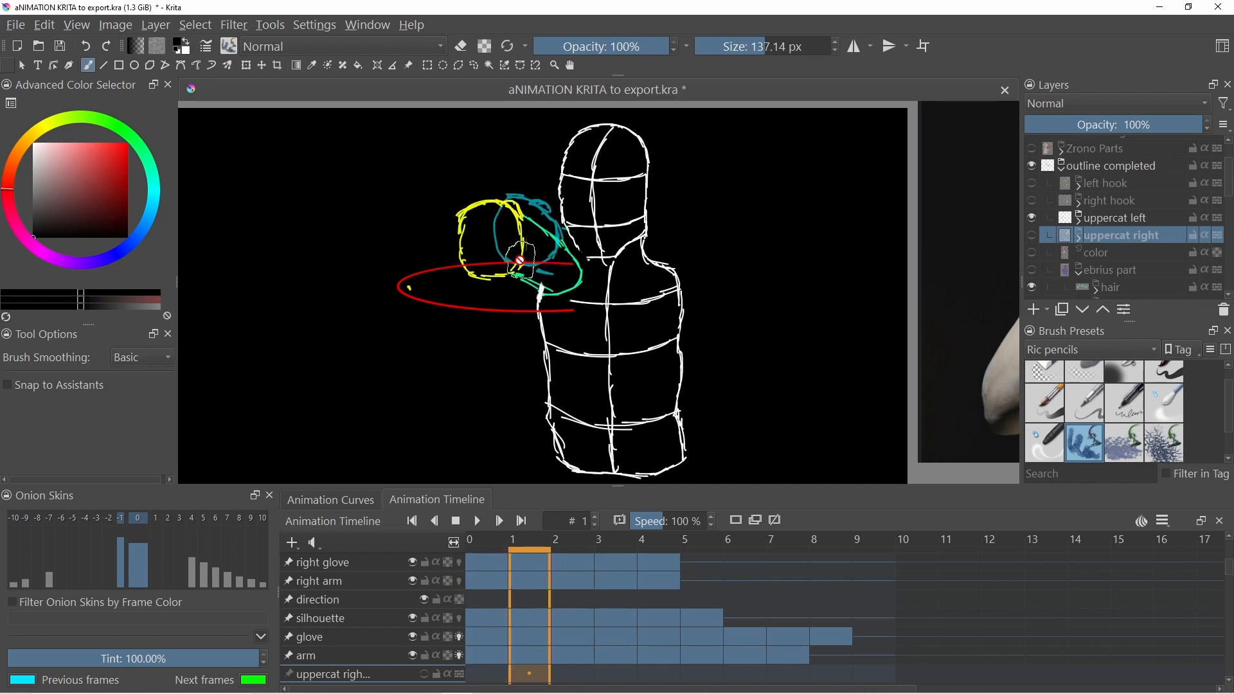
pyautogui.press('.')
pyautogui.press('.')
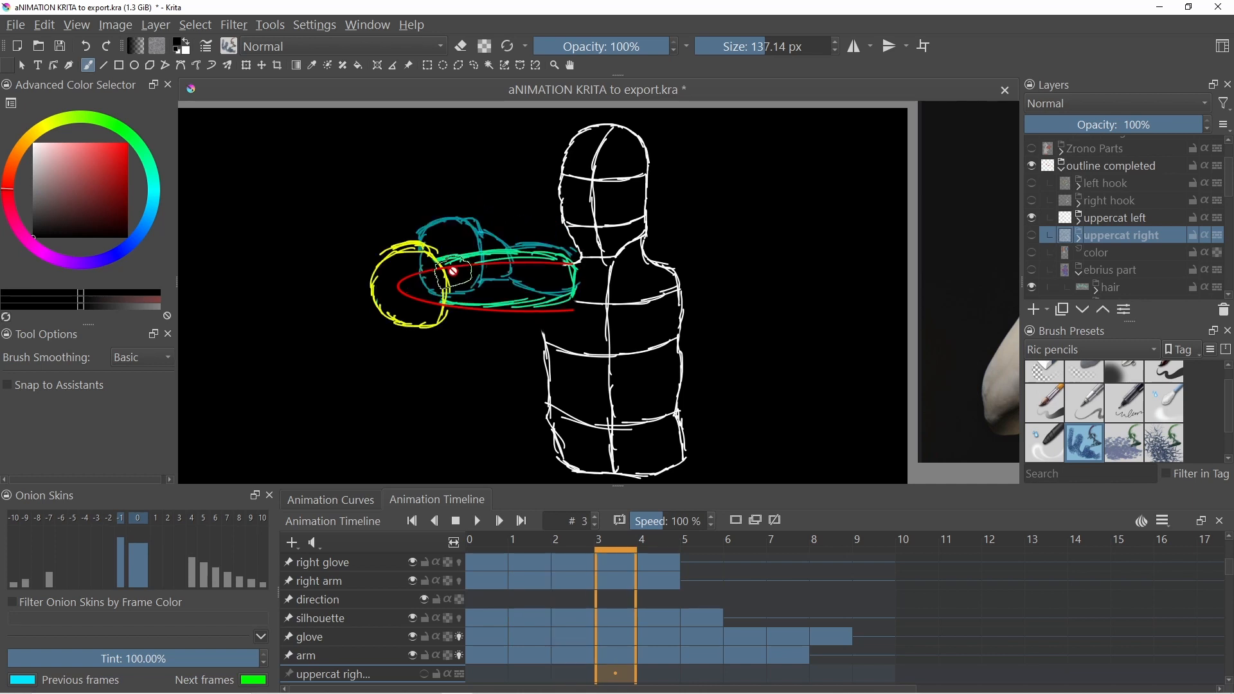
pyautogui.press('.')
# - Step back and forth through the uppercat left frames between 1 and 6 to compare the punch poses
pyautogui.press('.')
pyautogui.press(',')
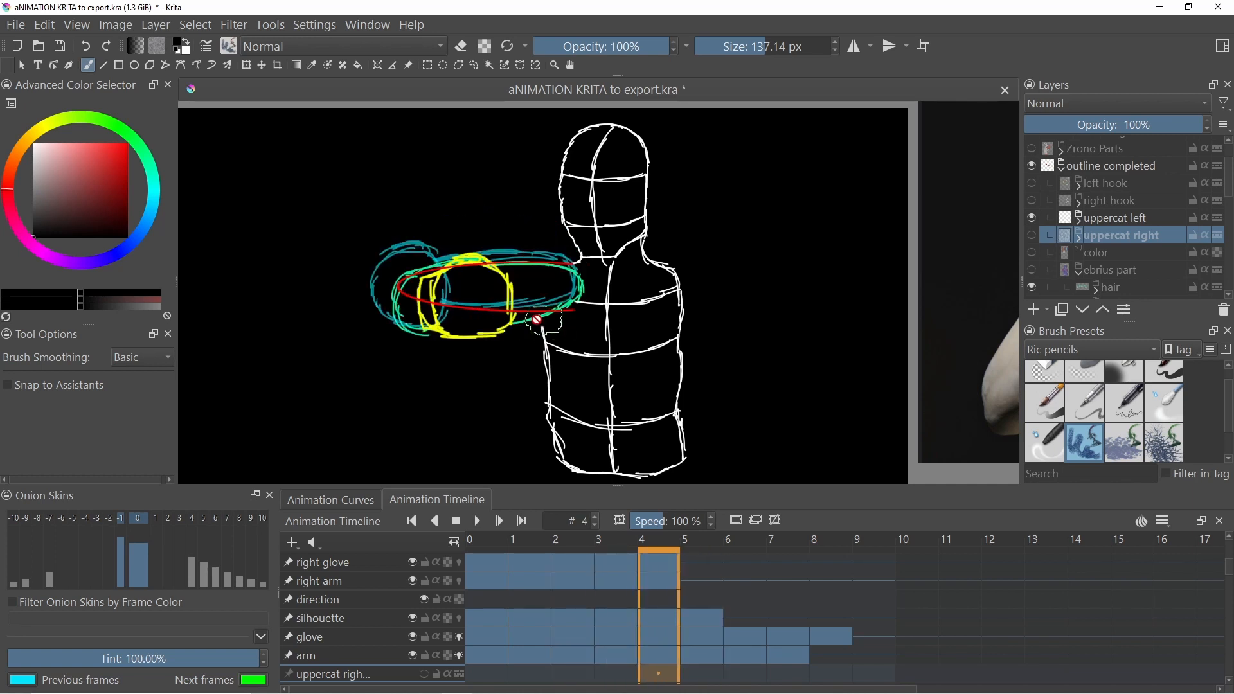
pyautogui.press(',')
pyautogui.press(',')
pyautogui.press(',')
pyautogui.press('.')
pyautogui.press('.')
pyautogui.press('.')
pyautogui.press('.')
pyautogui.press('.')
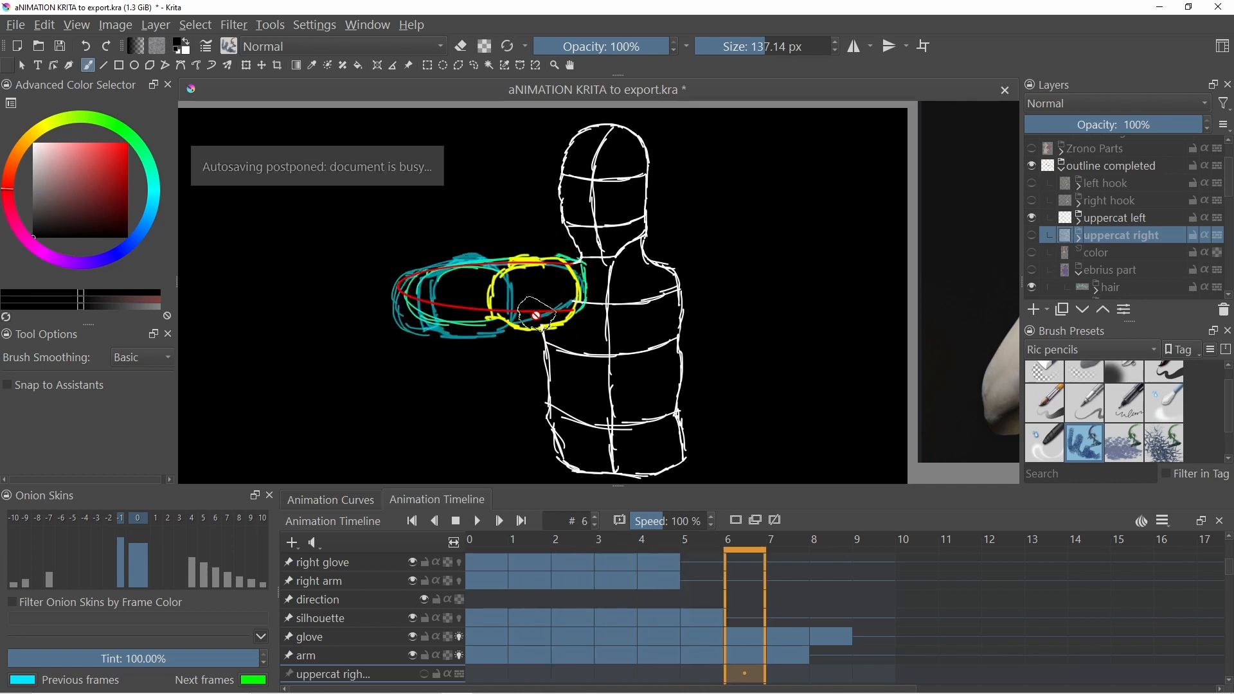
pyautogui.press(',')
pyautogui.press(',')
pyautogui.press(',')
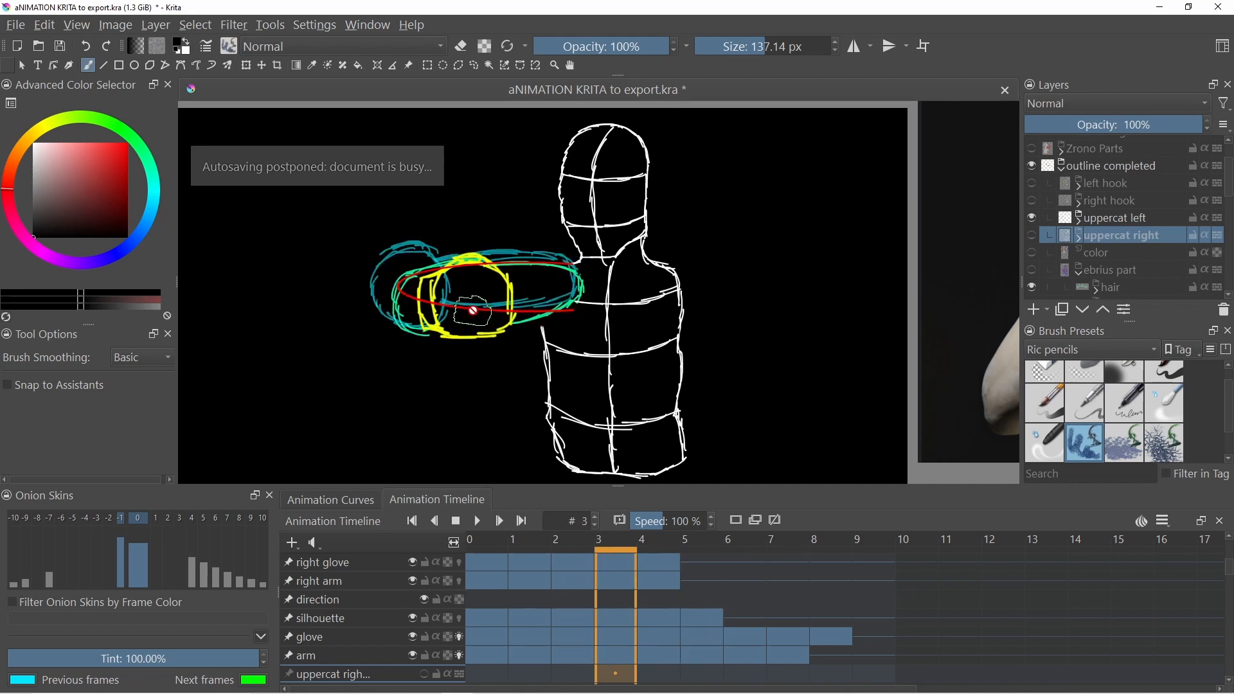
pyautogui.press(',')
pyautogui.press('.')
pyautogui.press('.')
pyautogui.press('.')
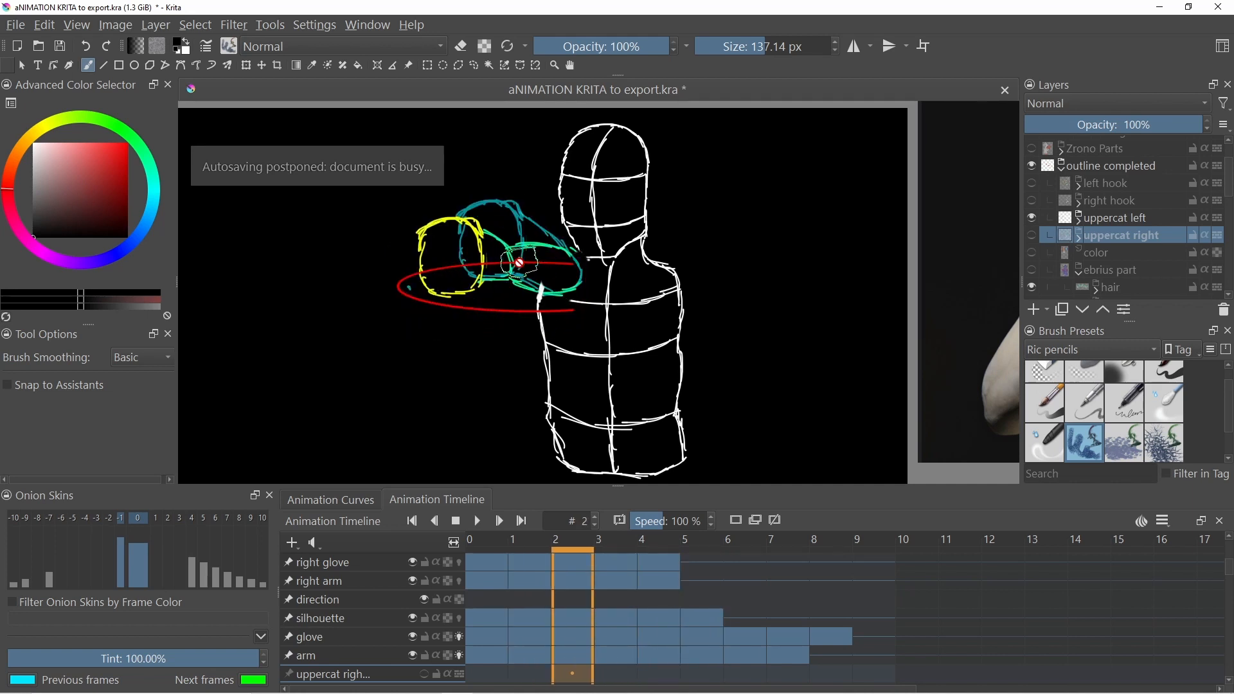
pyautogui.press('.')
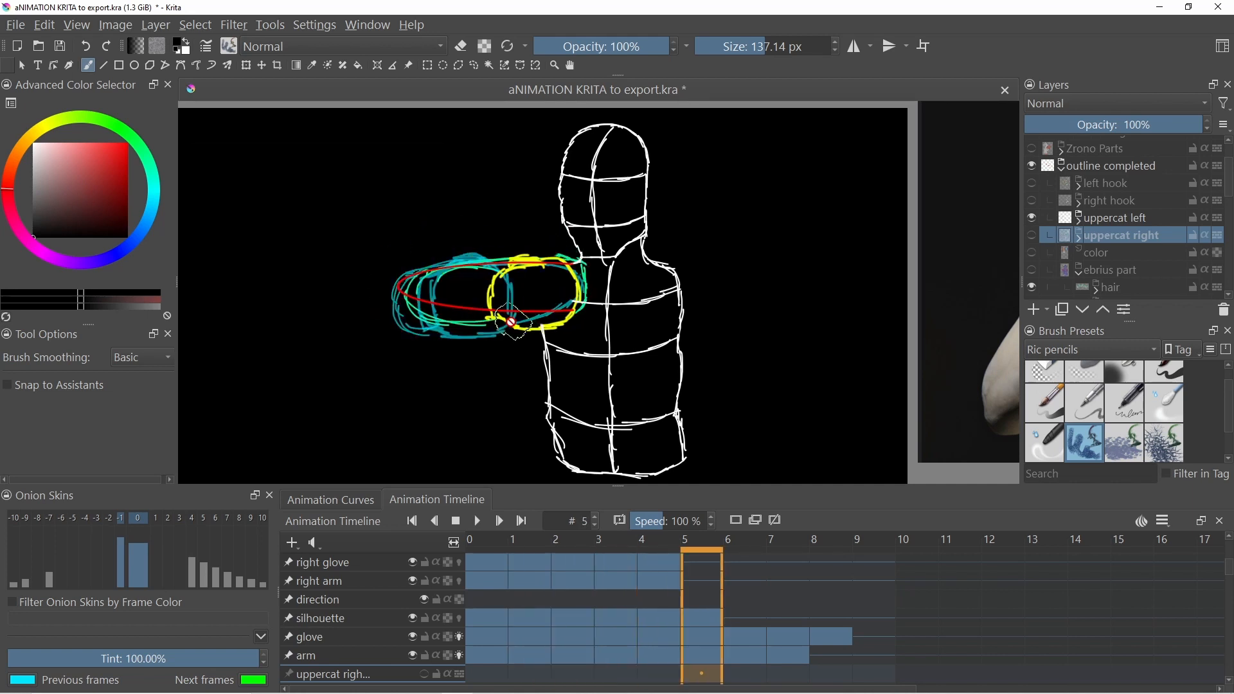
pyautogui.press(',')
pyautogui.press(',')
pyautogui.press(',')
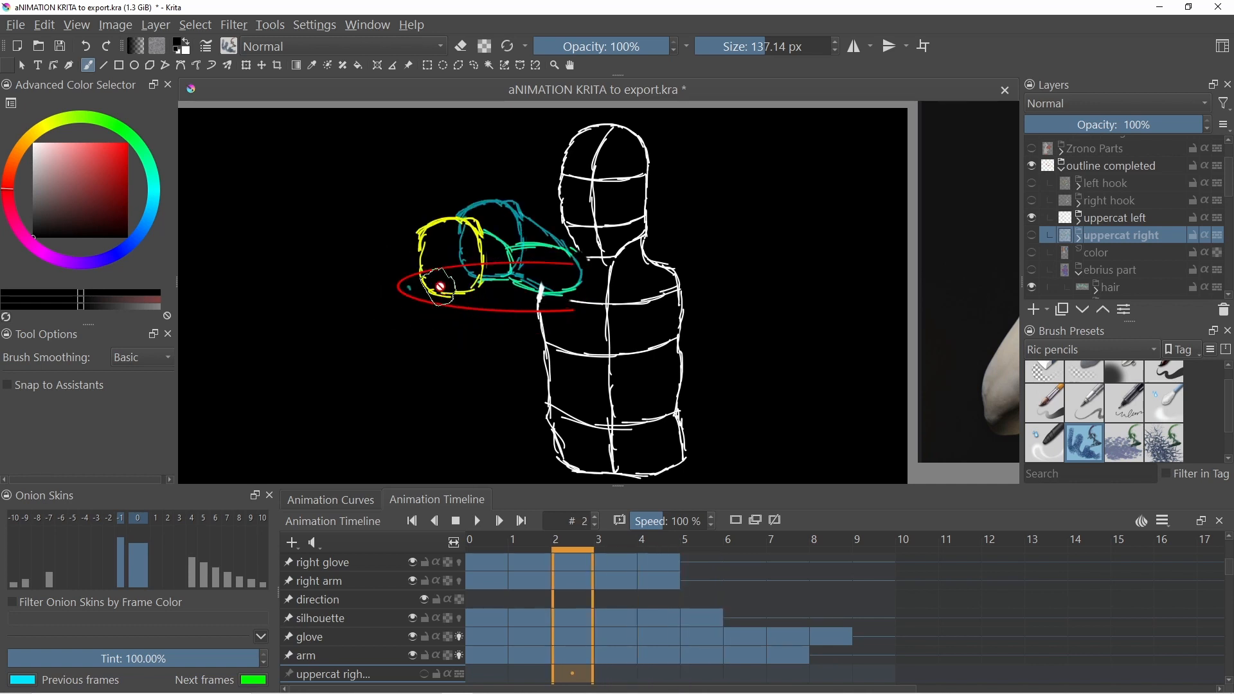
pyautogui.press(',')
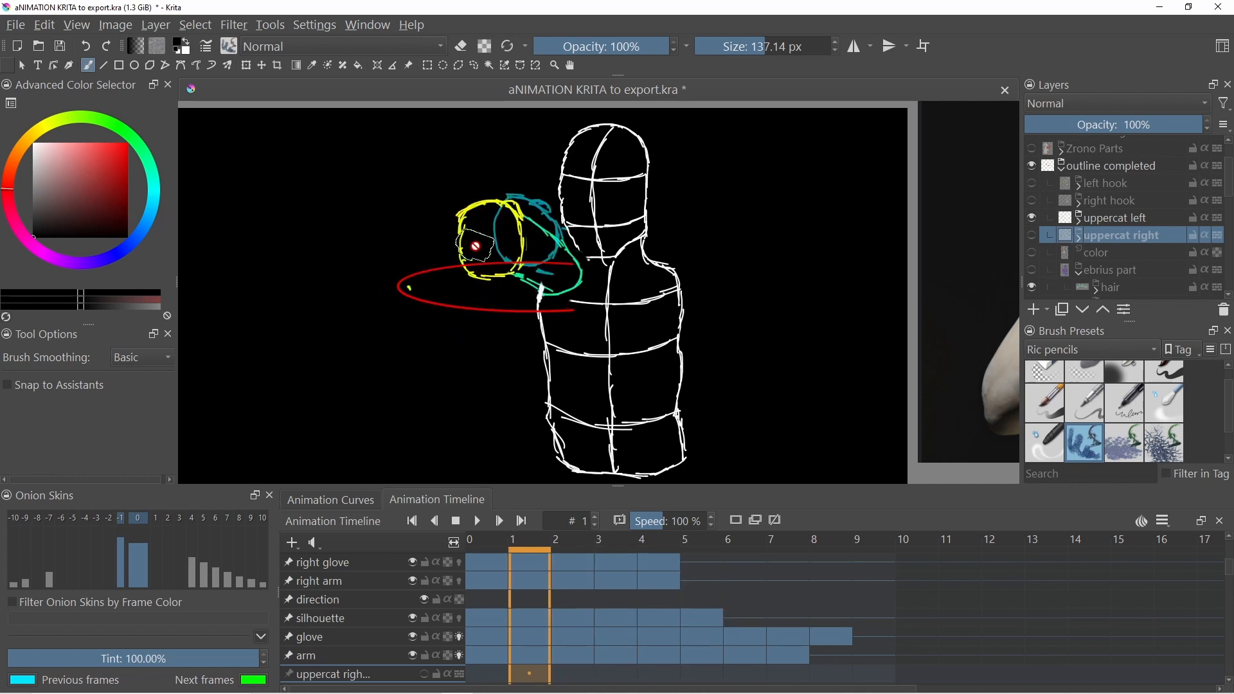
pyautogui.press('.')
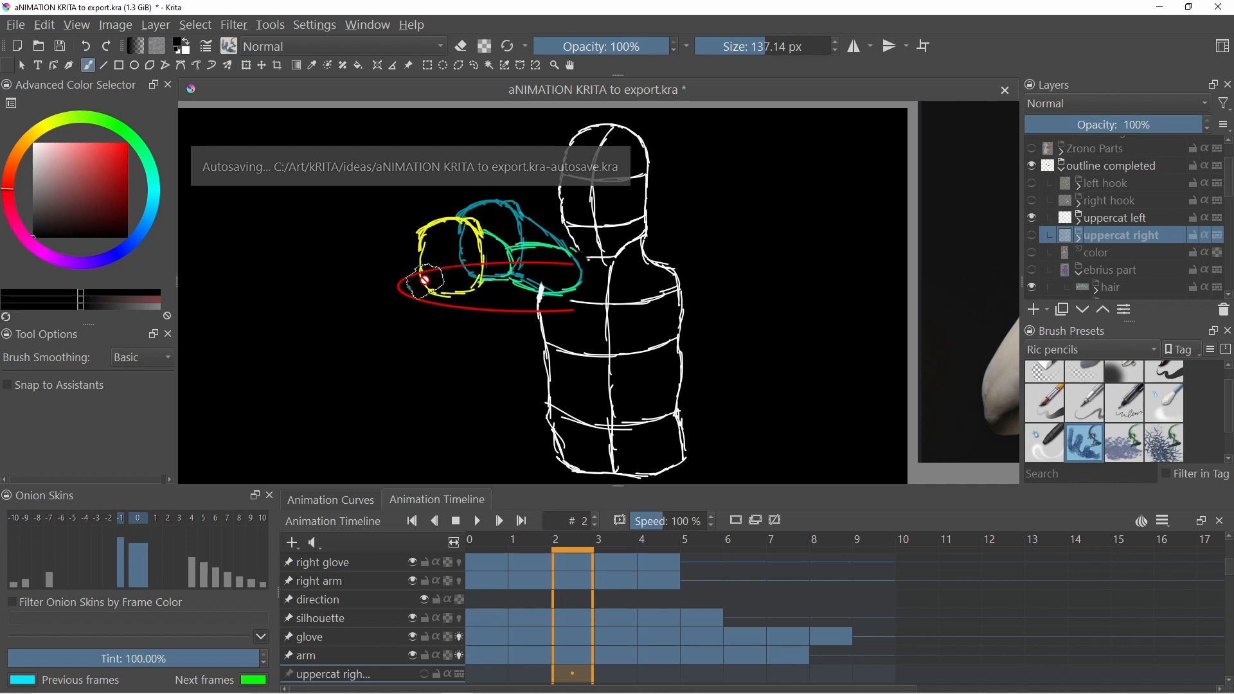
pyautogui.press('.')
pyautogui.press('.')
pyautogui.press('.')
pyautogui.press(',')
pyautogui.press(',')
pyautogui.press(',')
pyautogui.press(',')
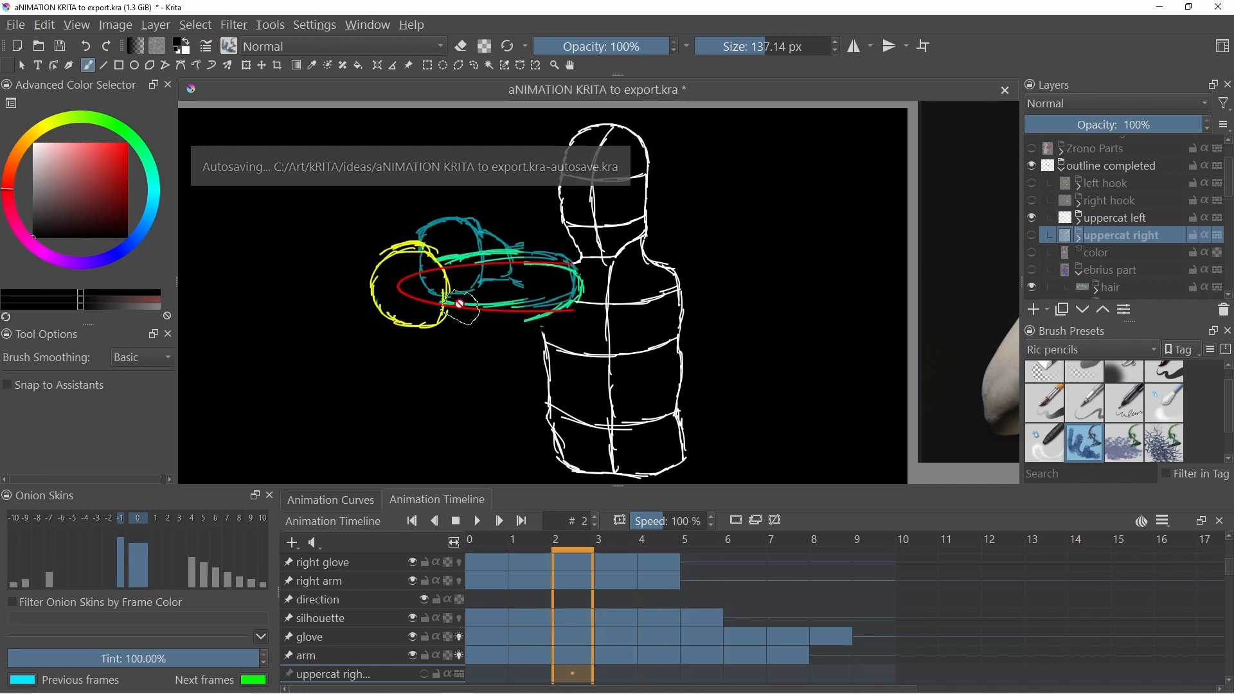
# - Hide the uppercat left layer, show the uppercat right layer, and step through its frames 0 to 8
pyautogui.click(1032, 234)
pyautogui.click(1034, 224)
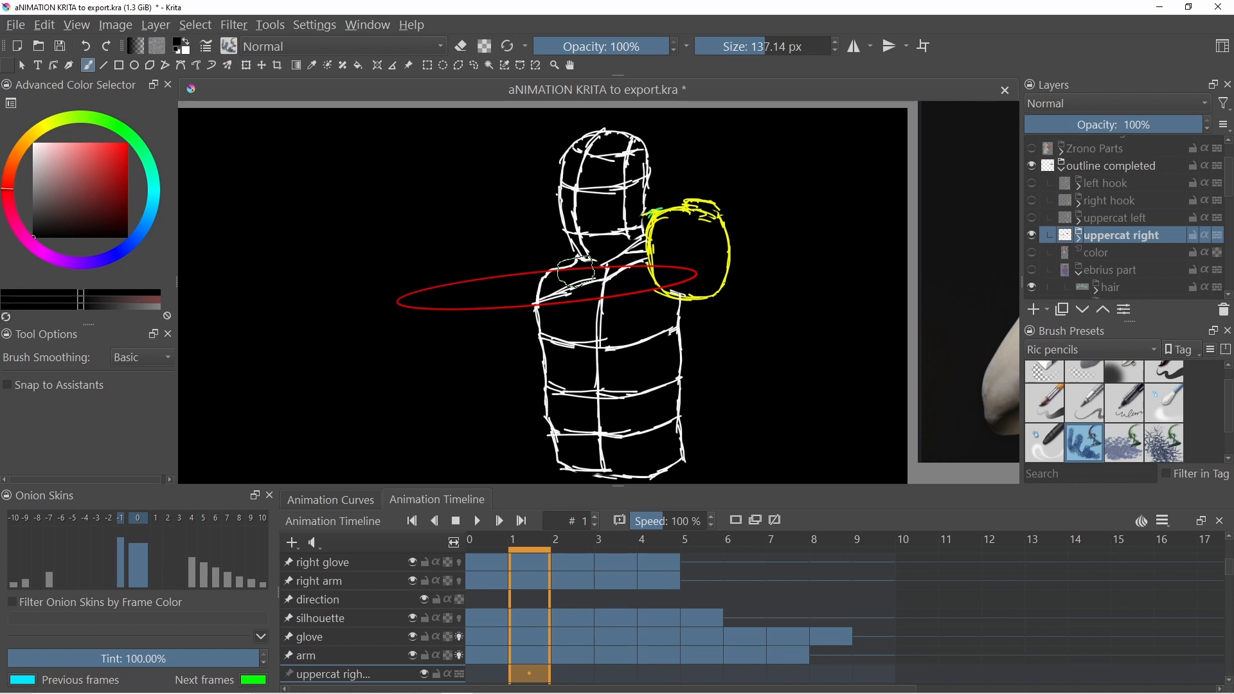
pyautogui.press('Right')
pyautogui.press('Right')
pyautogui.press('Right')
pyautogui.press('Right')
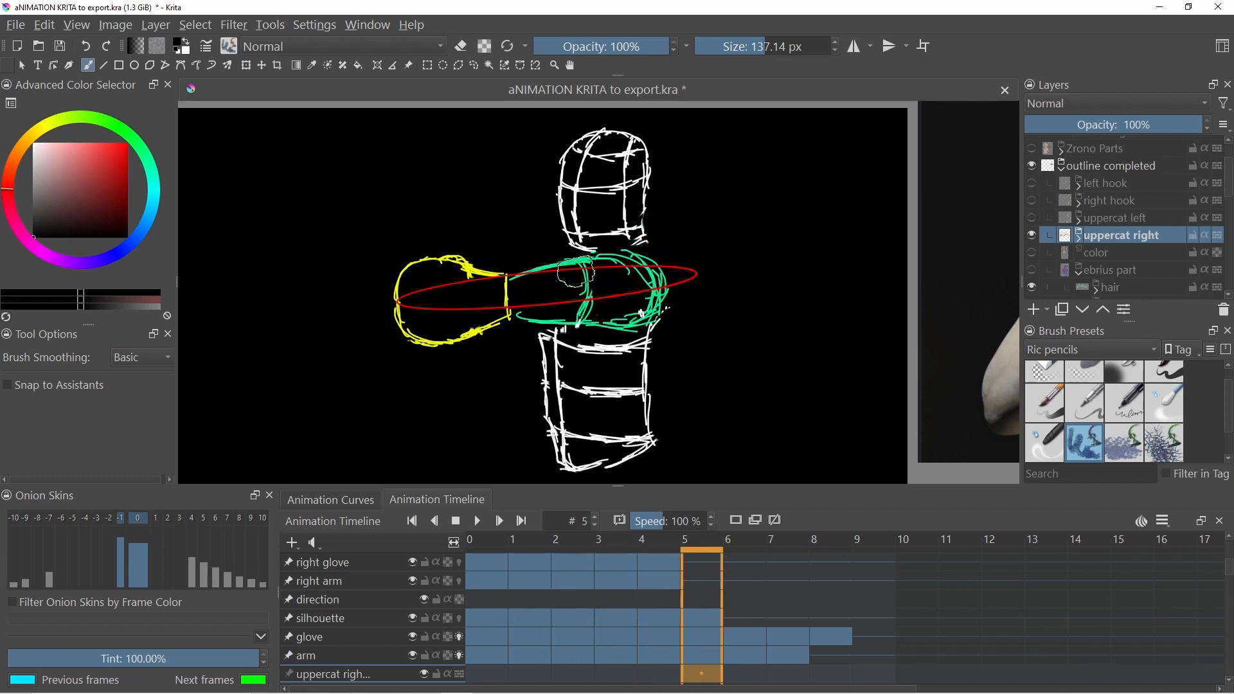
pyautogui.press('Right')
pyautogui.press('Right')
pyautogui.press('Right')
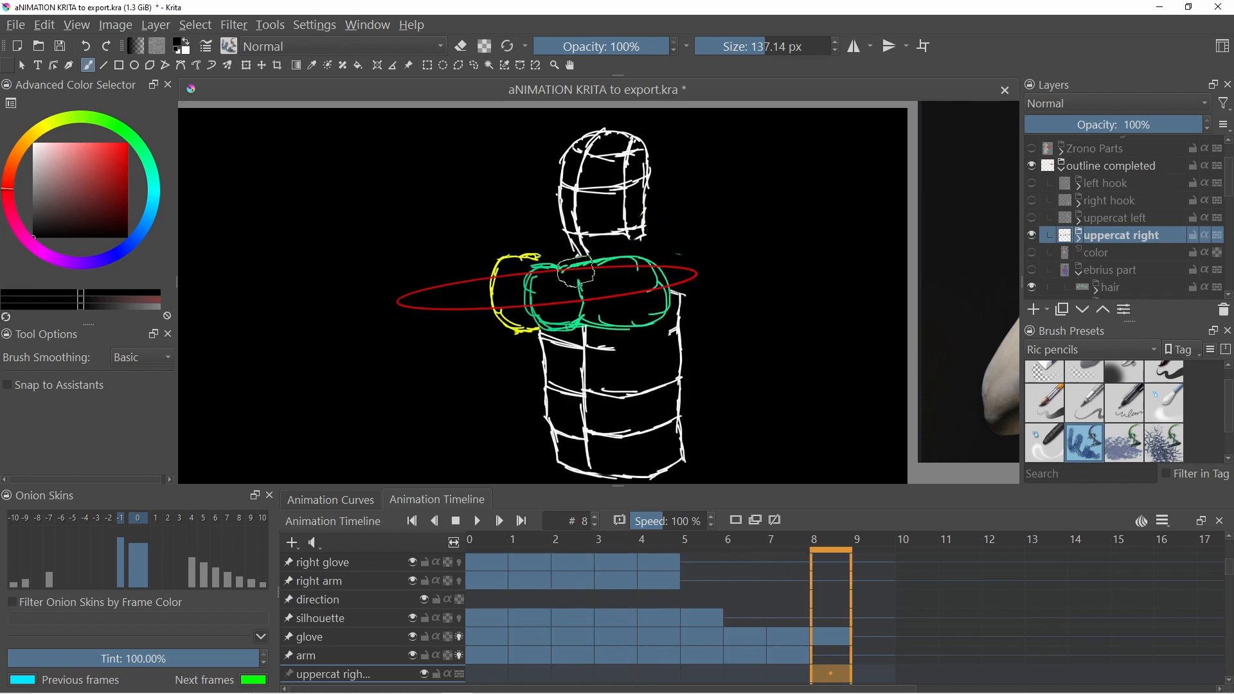
pyautogui.press('Left')
pyautogui.press('Left')
pyautogui.press('Left')
pyautogui.press('Left')
pyautogui.press('Left')
pyautogui.press('Left')
pyautogui.press('Left')
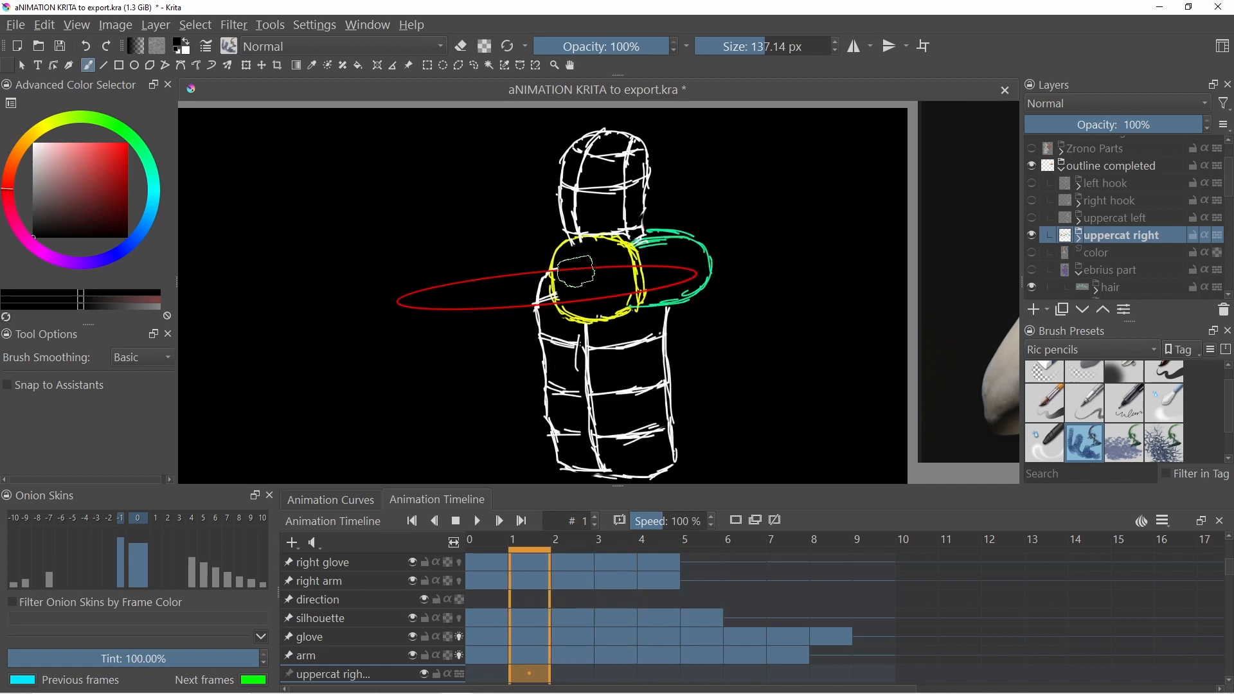
pyautogui.press('Right')
pyautogui.press('Right')
pyautogui.press('Right')
pyautogui.press('Right')
pyautogui.press('Right')
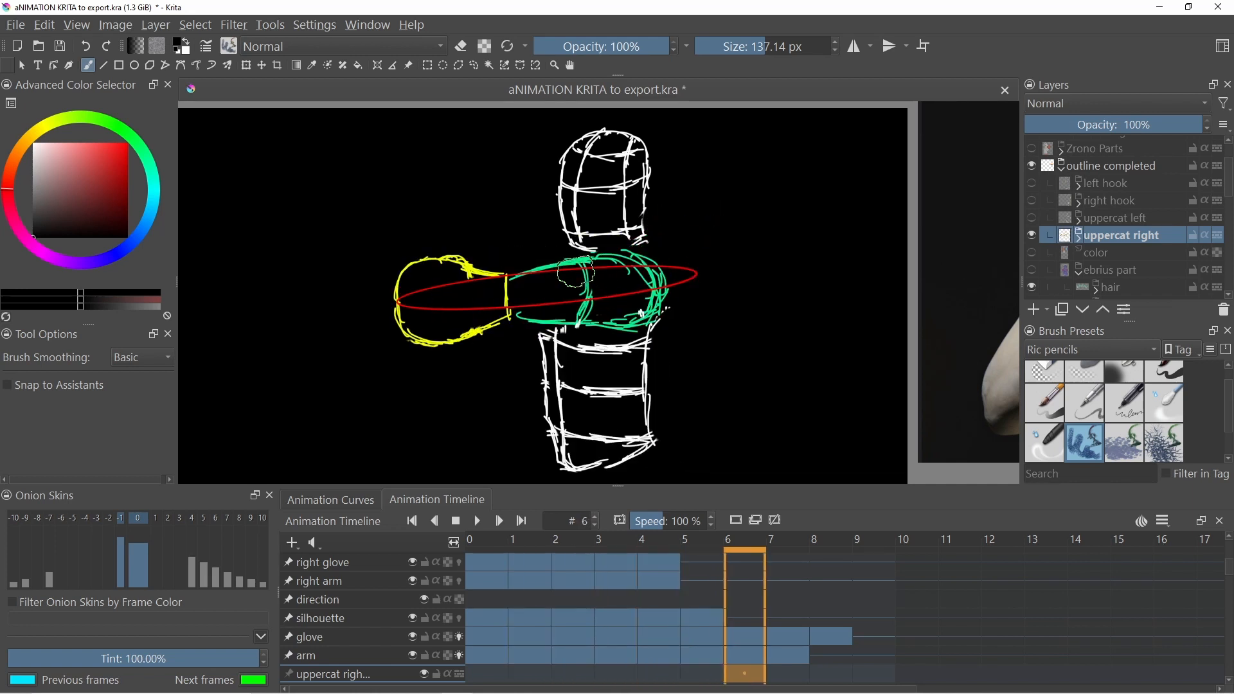
pyautogui.press('Right')
pyautogui.press('Left')
pyautogui.press('Left')
pyautogui.press('Left')
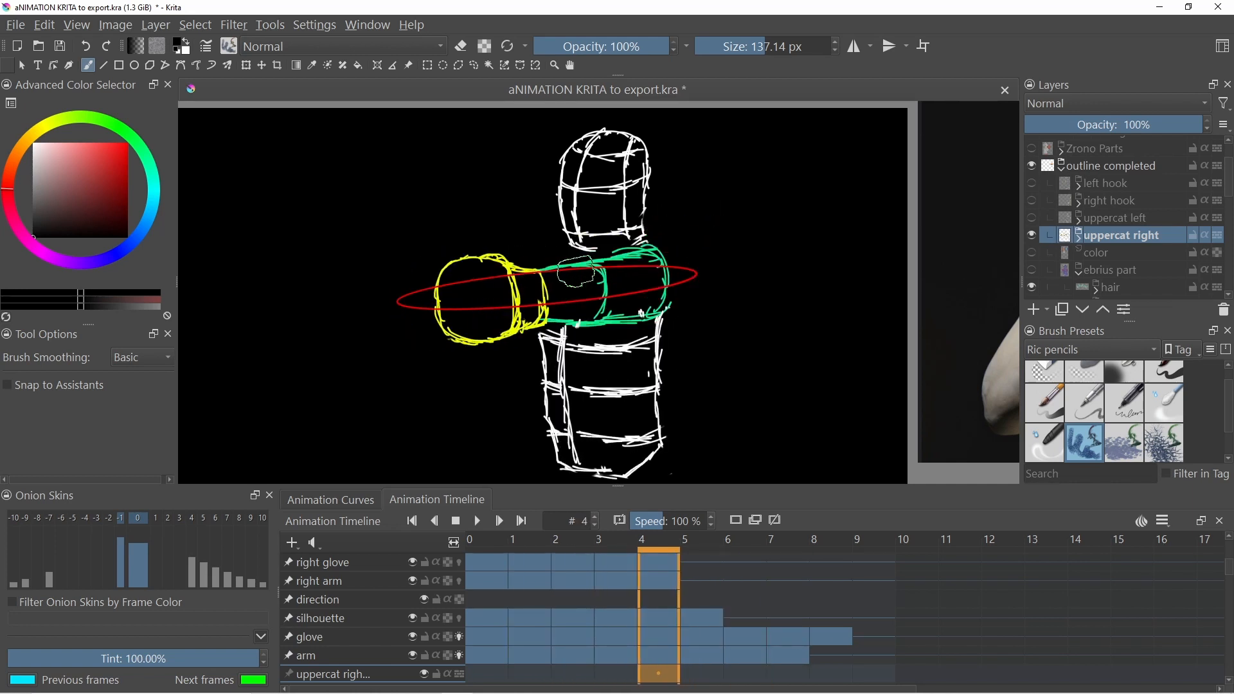
pyautogui.press('Left')
pyautogui.press('Left')
pyautogui.press('Left')
pyautogui.press('Right')
pyautogui.press('Left')
pyautogui.press('Left')
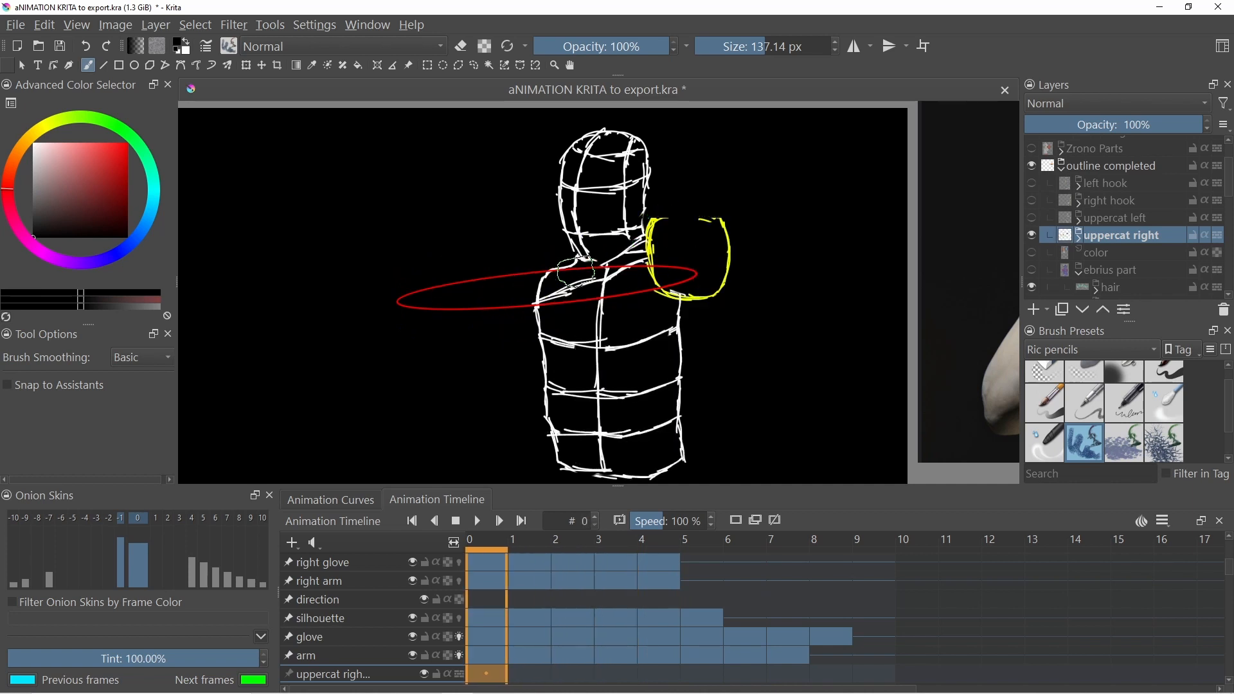
# - Step forward and back through uppercat right frames 0 to 7 to review the uppercut motion
pyautogui.press('Right')
pyautogui.press('Right')
pyautogui.press('Right')
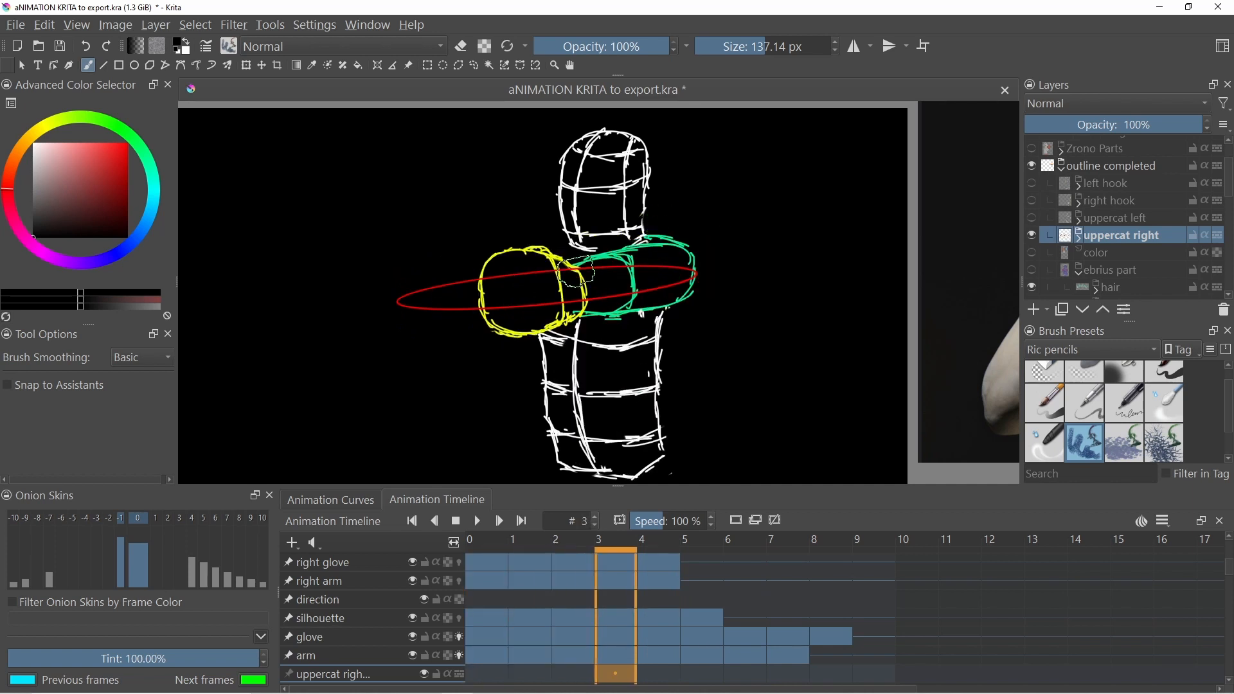
pyautogui.press('Right')
pyautogui.press('Right')
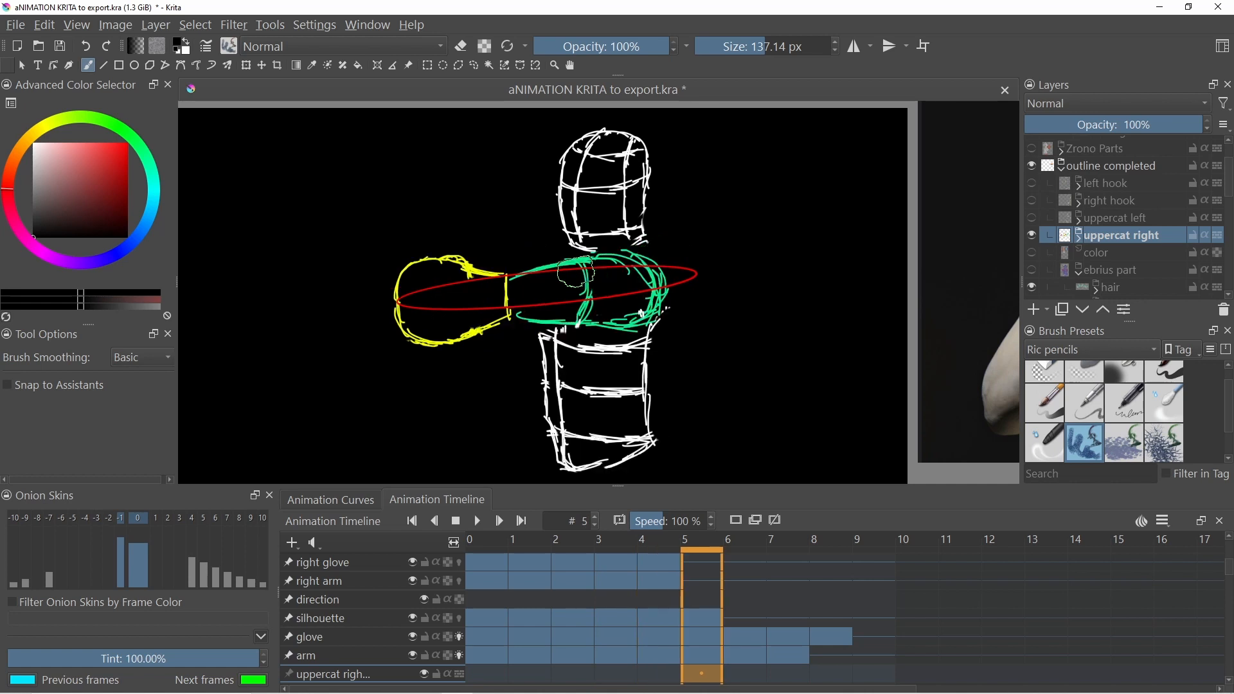
pyautogui.press('Left')
pyautogui.press('Left')
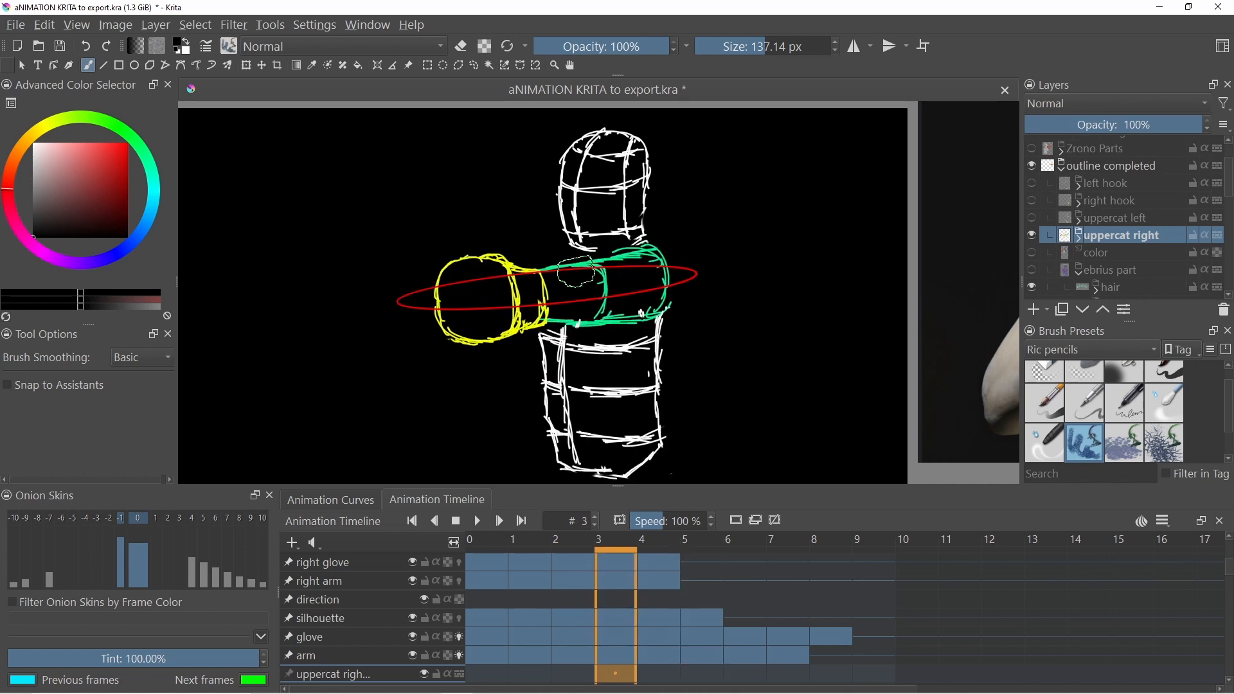
pyautogui.press('Left')
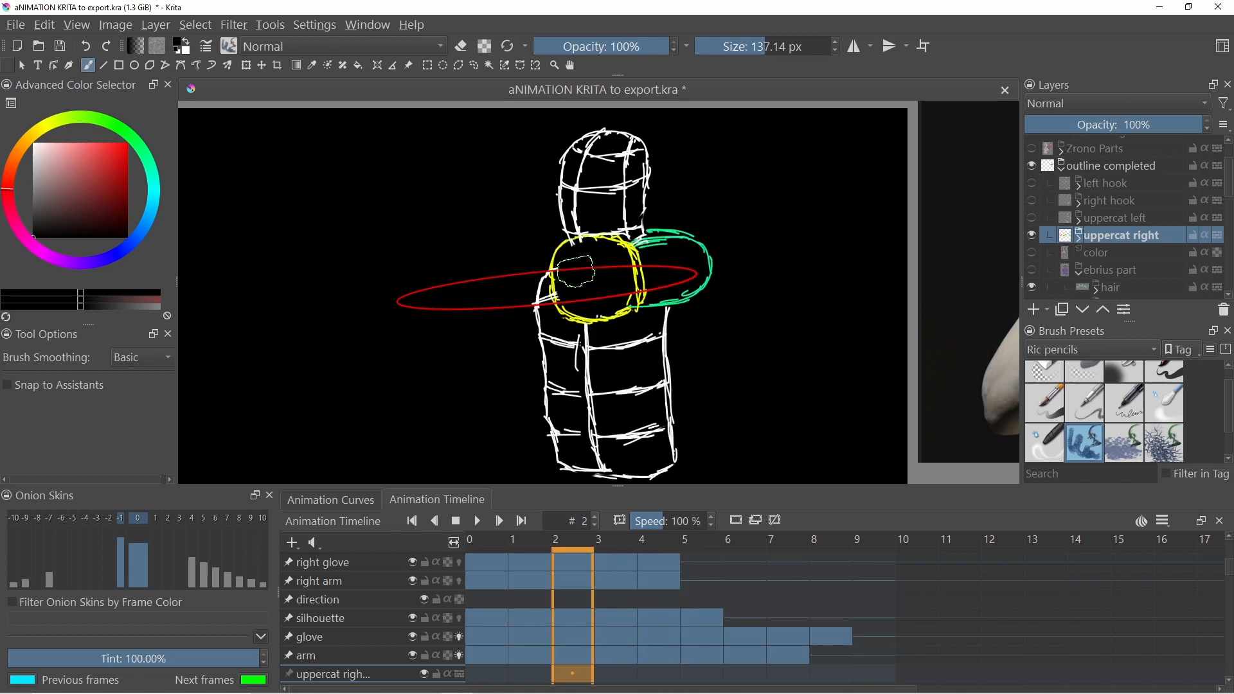
pyautogui.press('Right')
pyautogui.press('Right')
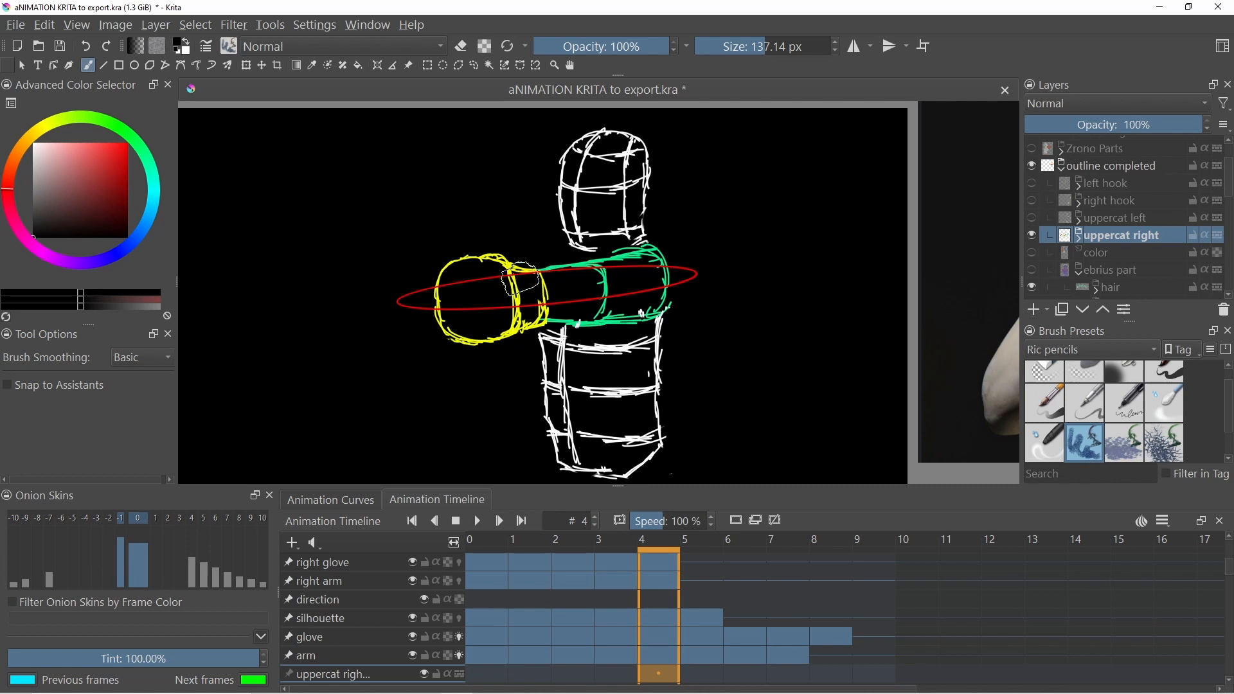
pyautogui.press('Right')
pyautogui.press('Left')
pyautogui.press('Left')
pyautogui.press('Left')
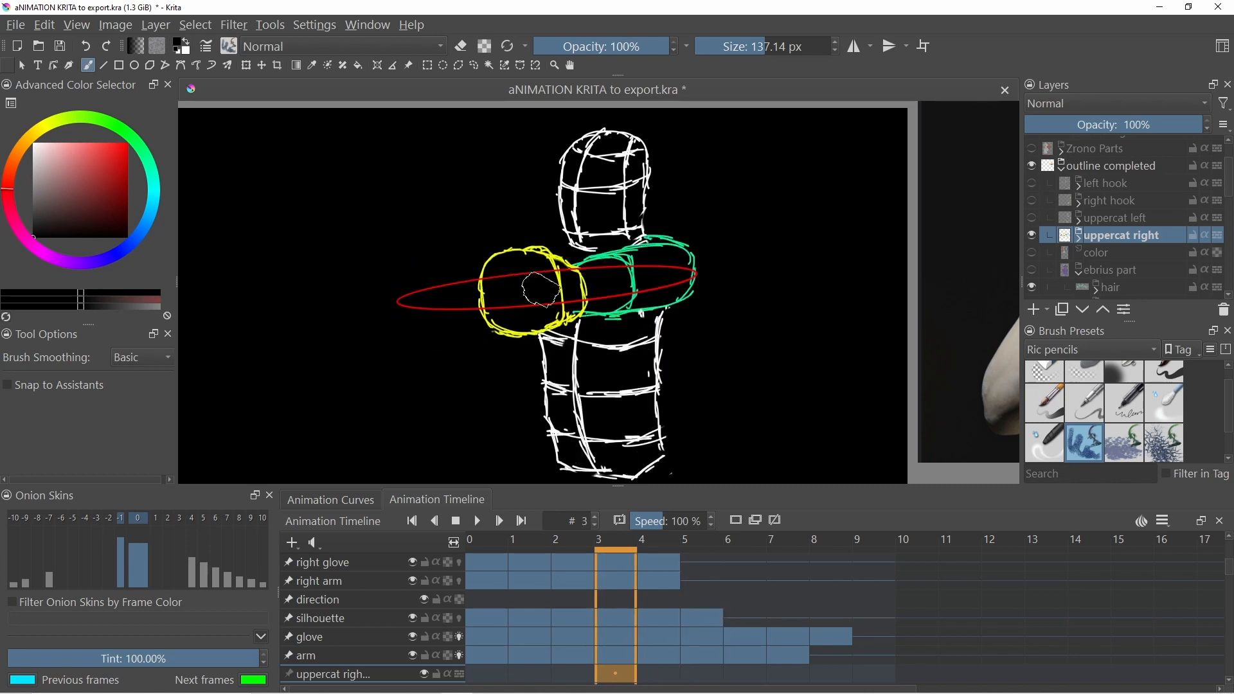
pyautogui.press('Right')
pyautogui.press('Right')
pyautogui.press('Left')
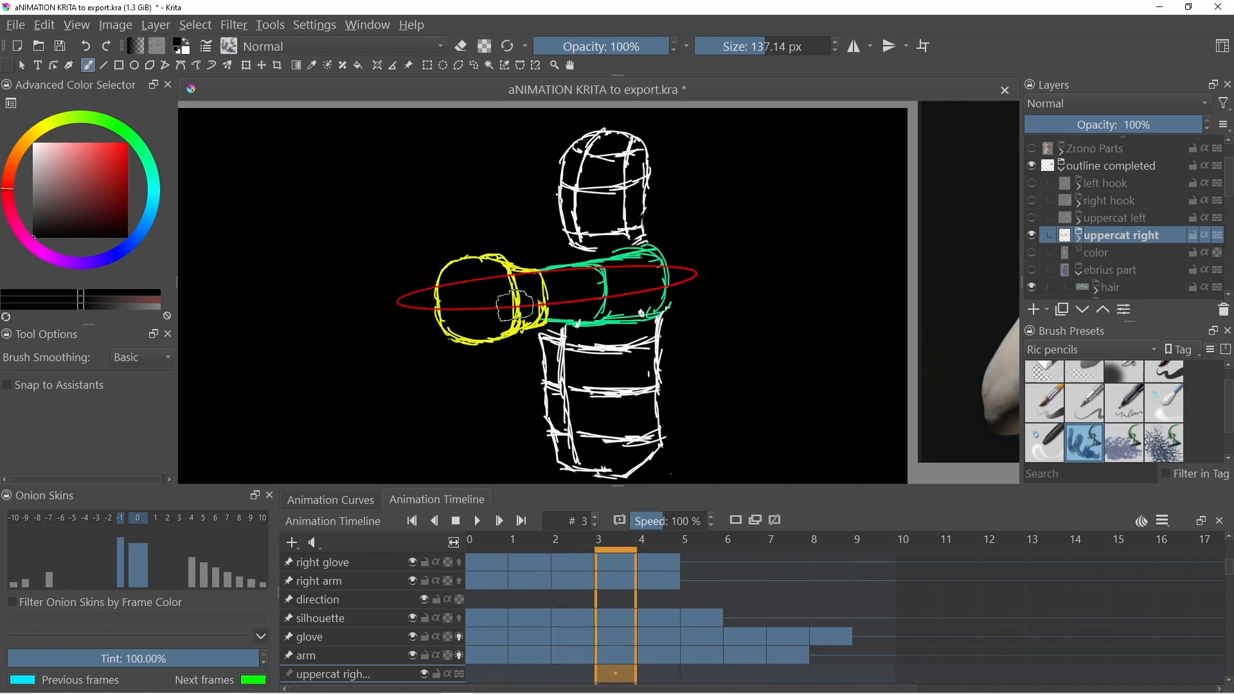
pyautogui.press('Right')
pyautogui.press('Right')
pyautogui.press('Right')
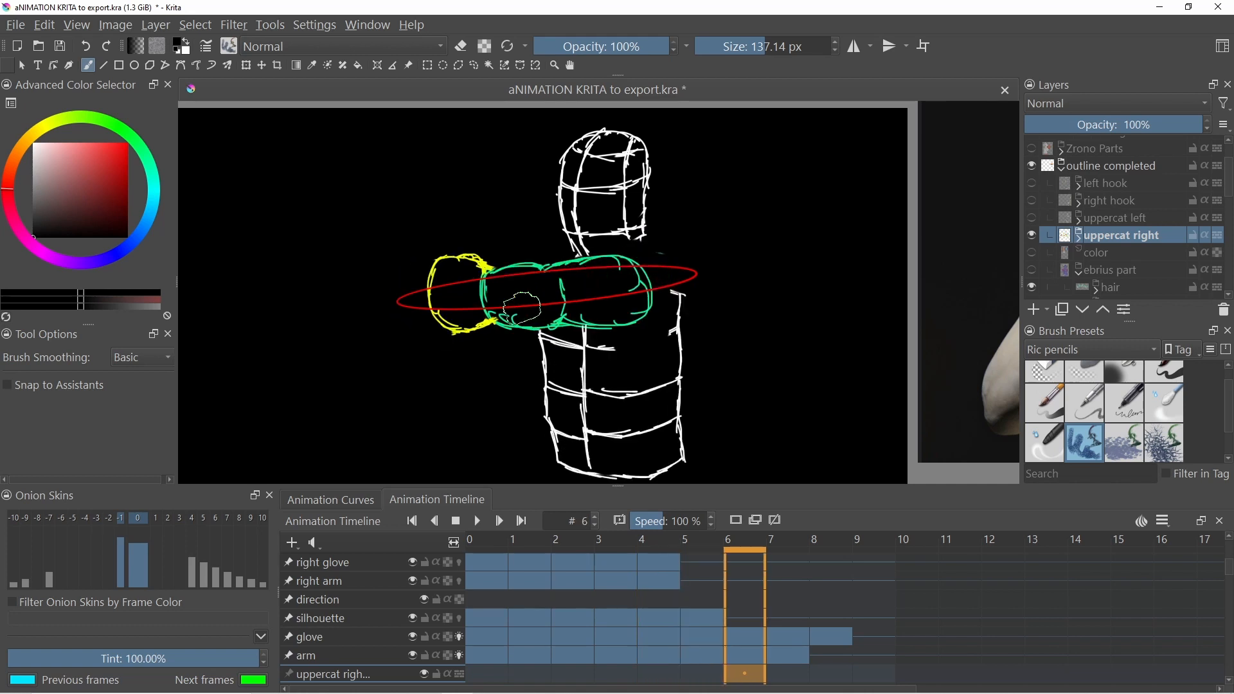
pyautogui.press('Right')
pyautogui.press('Left')
pyautogui.press('Right')
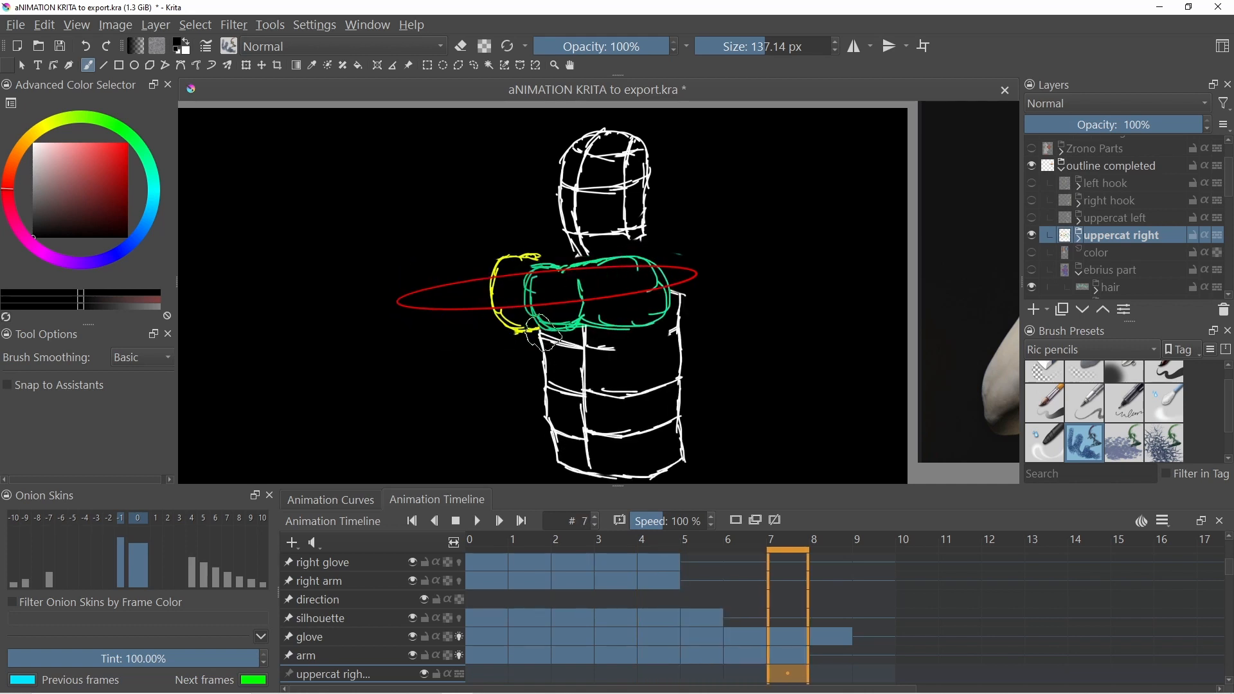
pyautogui.press('Left')
pyautogui.press('Right')
# - Keep scrubbing between uppercat right frames 2 and 7, comparing the arm and glove positions
pyautogui.moveTo(1035, 238)
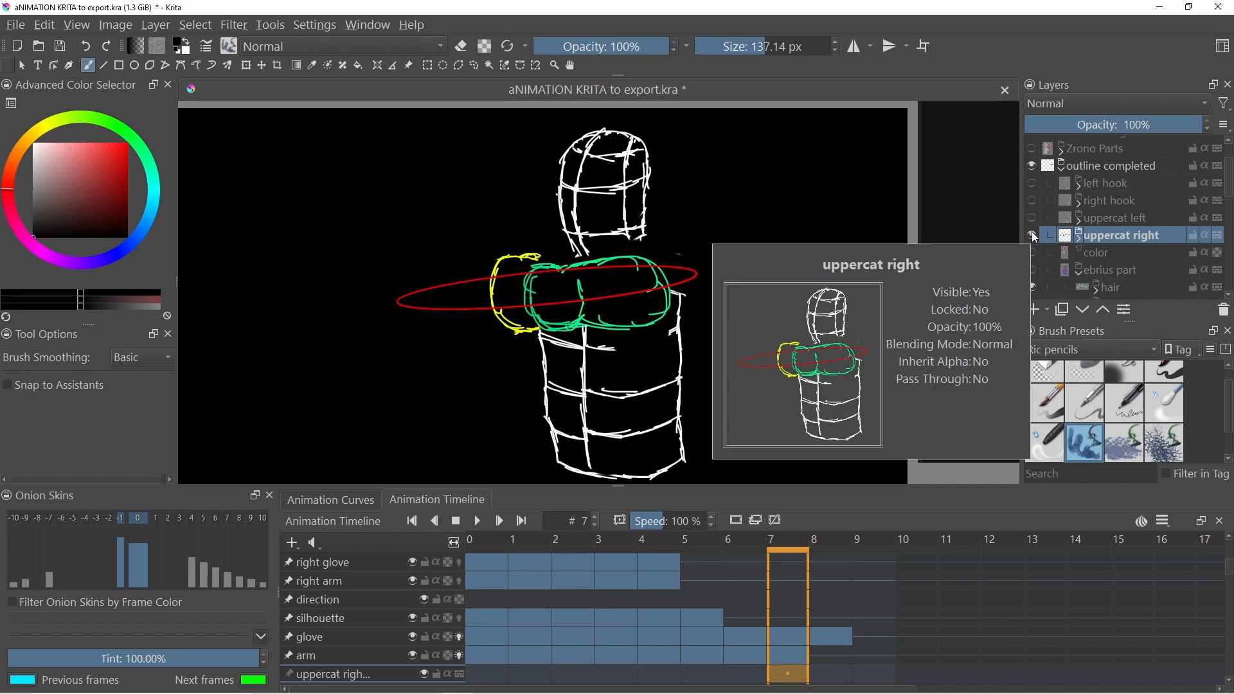
pyautogui.press('Left')
pyautogui.press('Left')
pyautogui.press('Left')
pyautogui.press('Left')
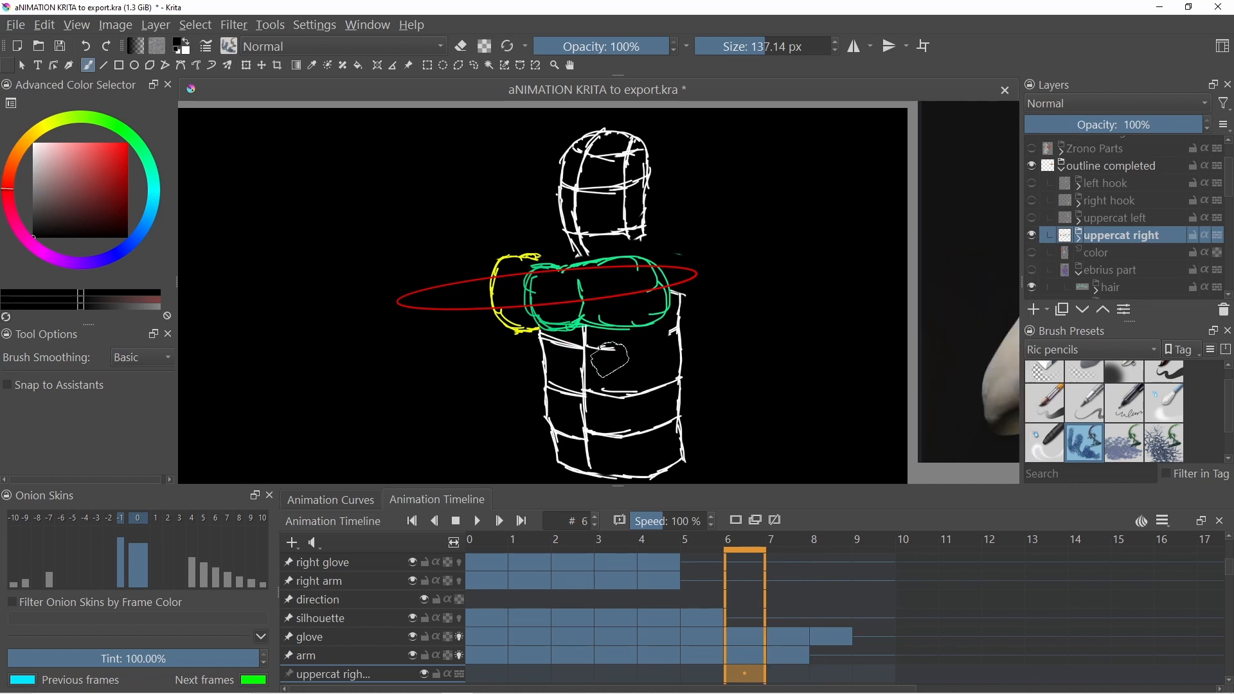
pyautogui.press('Left')
pyautogui.press('Left')
pyautogui.press('Right')
pyautogui.press('Right')
pyautogui.press('Right')
pyautogui.press('Right')
pyautogui.press('Right')
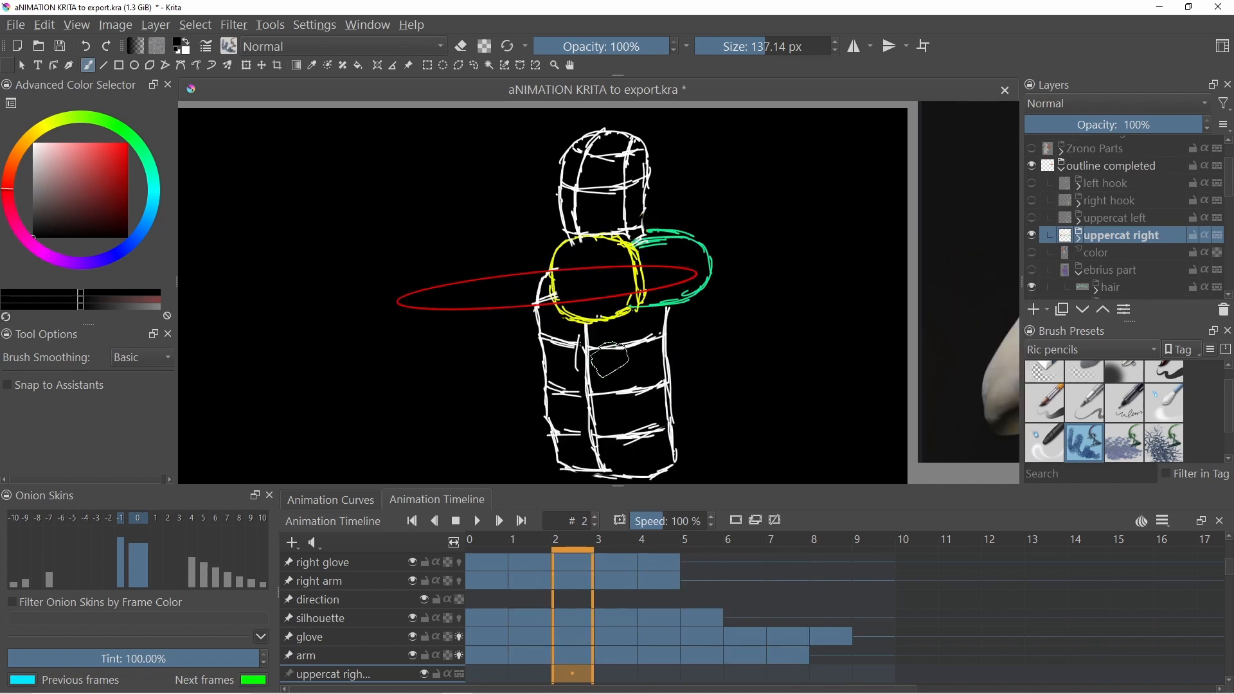
pyautogui.press('Right')
pyautogui.press('Left')
pyautogui.press('Left')
pyautogui.press('Left')
pyautogui.press('Left')
pyautogui.press('Left')
pyautogui.press('Left')
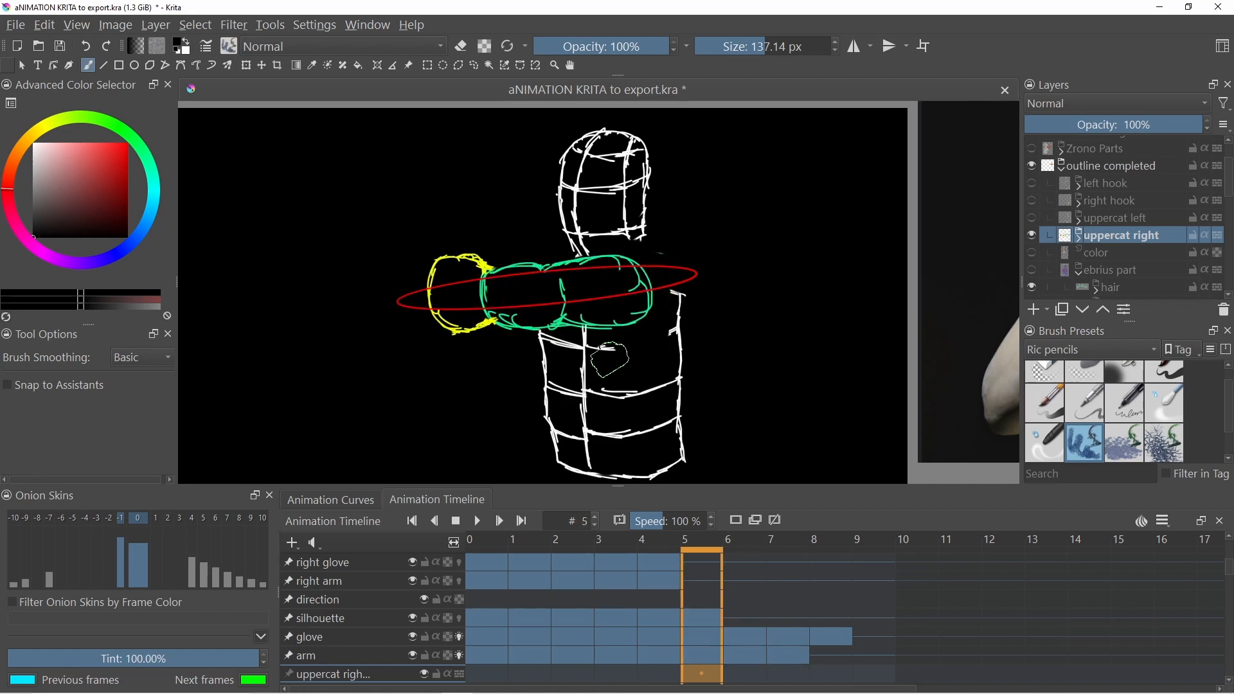
pyautogui.press('Right')
pyautogui.press('Right')
pyautogui.press('Right')
pyautogui.press('Right')
pyautogui.press('Right')
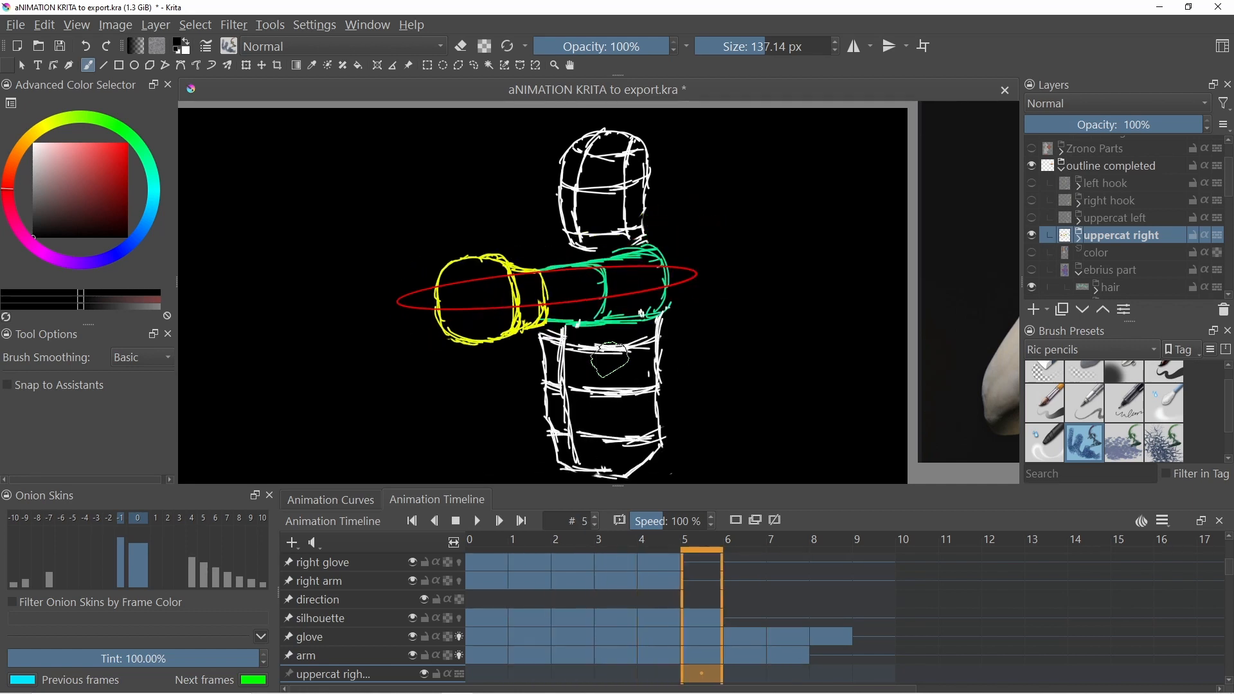
pyautogui.press('Left')
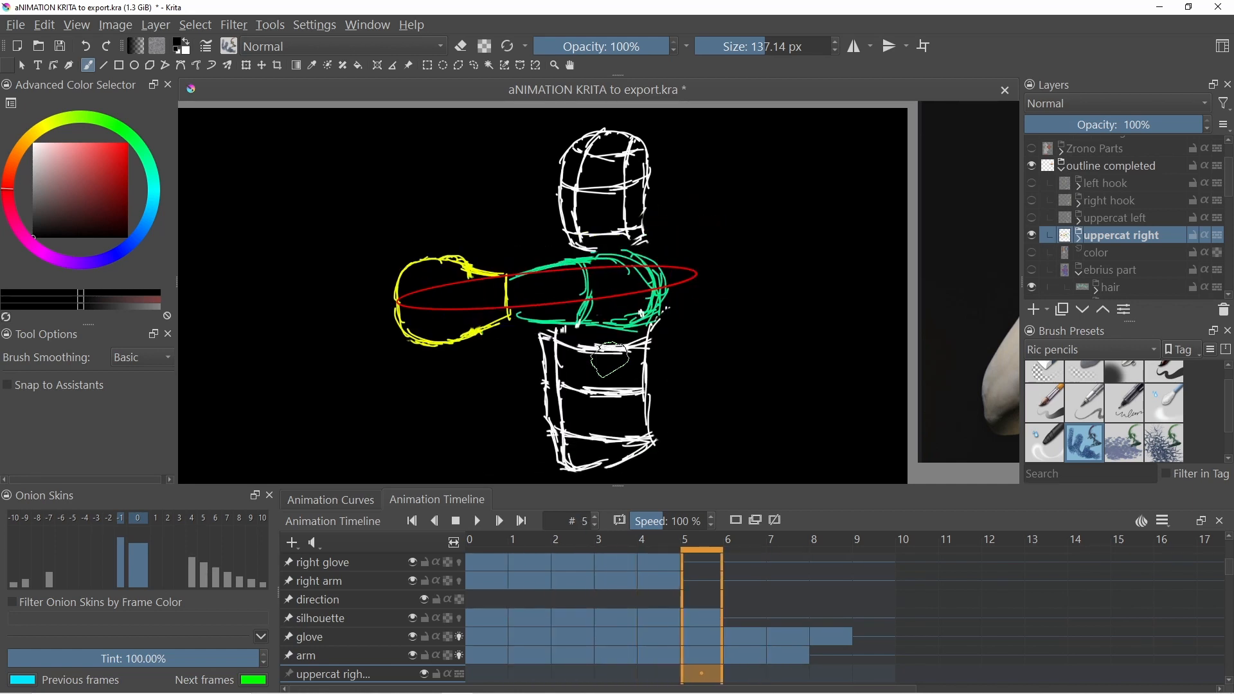
pyautogui.press('Left')
pyautogui.press('Left')
pyautogui.press('Left')
pyautogui.press('Right')
pyautogui.press('Right')
pyautogui.press('Right')
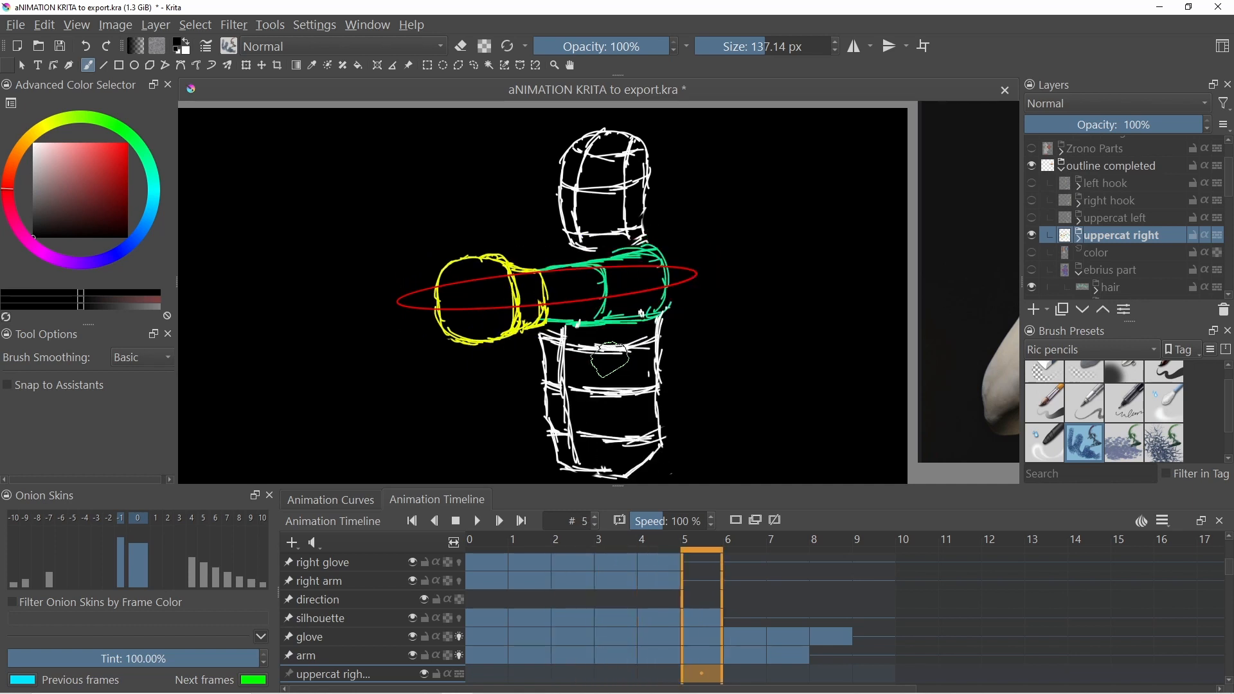
pyautogui.press('Right')
pyautogui.press('Right')
pyautogui.press('Left')
pyautogui.press('Left')
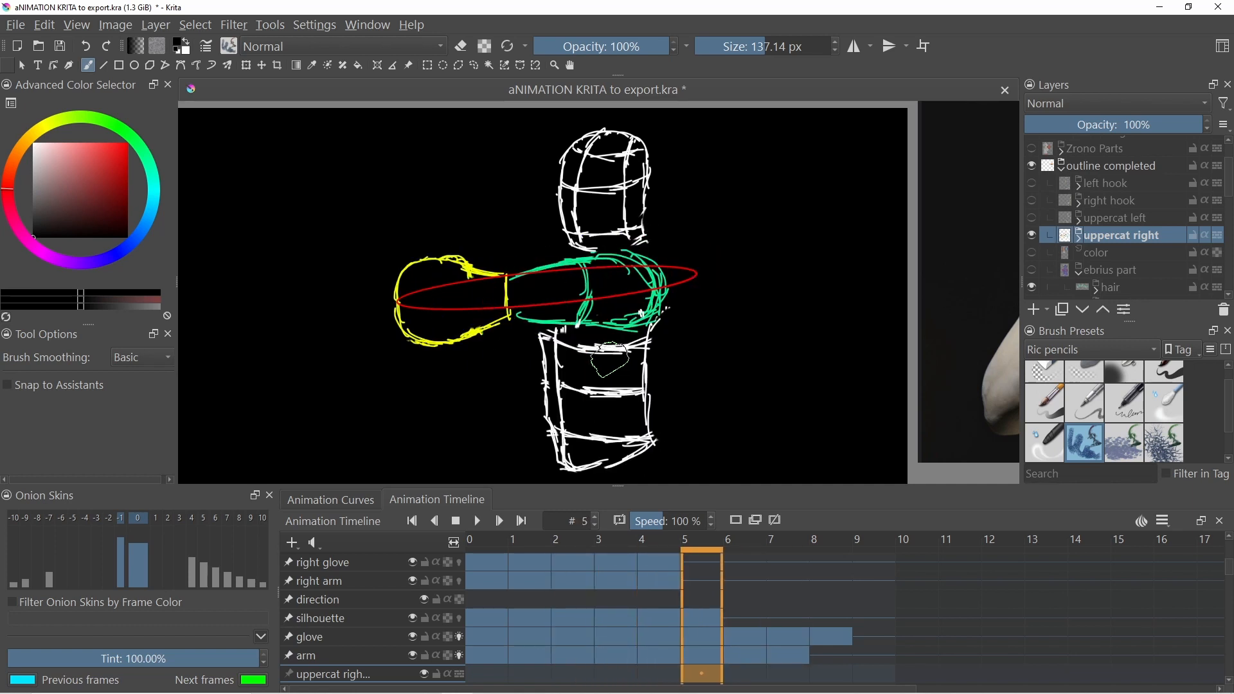
pyautogui.press('Left')
pyautogui.press('Left')
pyautogui.press('Left')
pyautogui.press('Right')
pyautogui.press('Right')
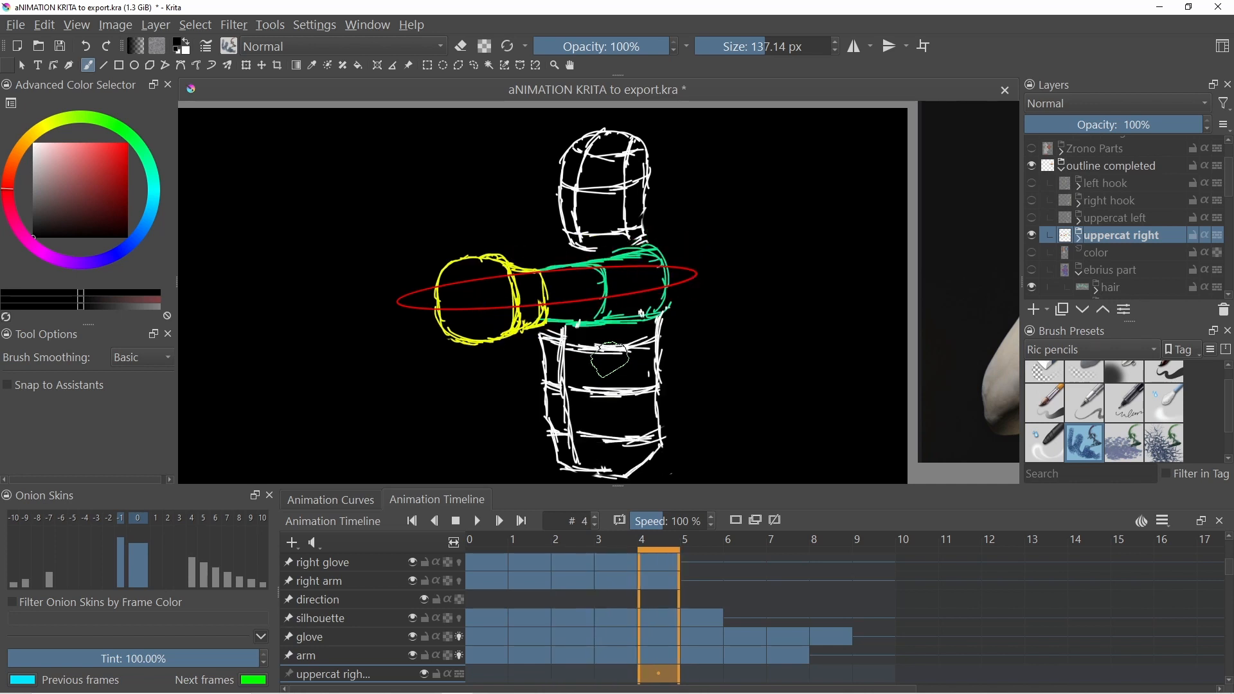
pyautogui.press('Right')
pyautogui.press('Right')
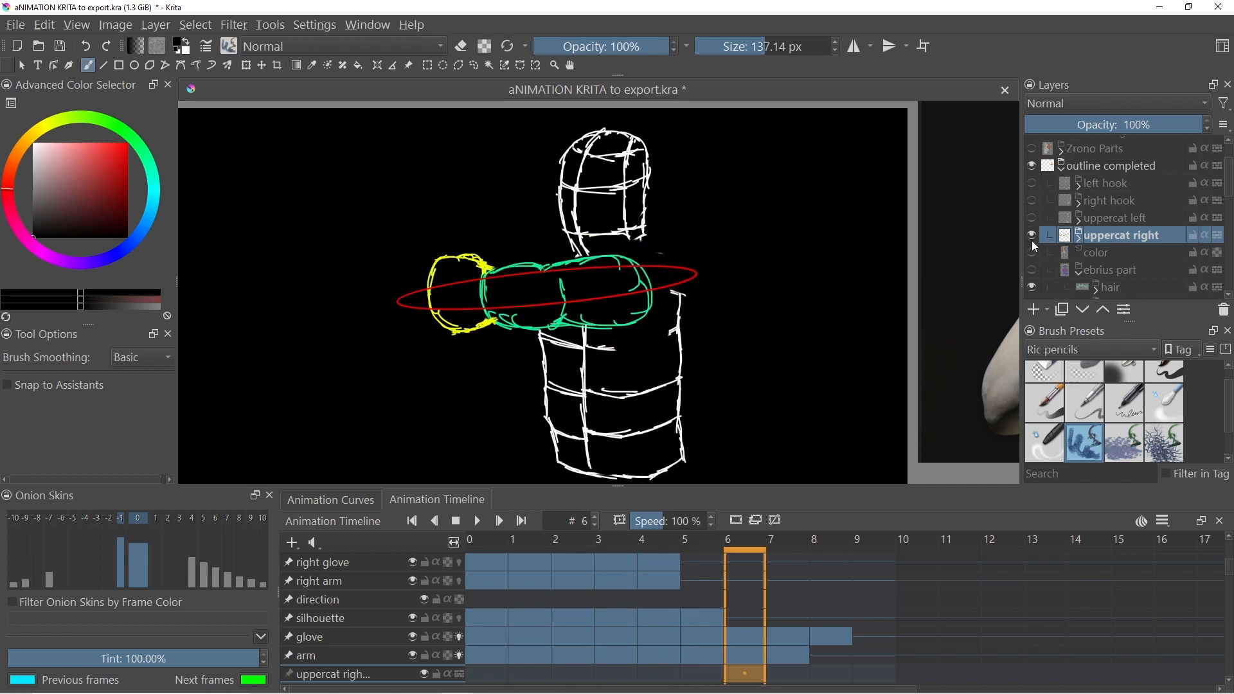
# - Switch visibility back to the uppercat left layer and step back to frame 3
pyautogui.click(1031, 217)
pyautogui.press('Left')
pyautogui.press('Left')
pyautogui.press('Left')
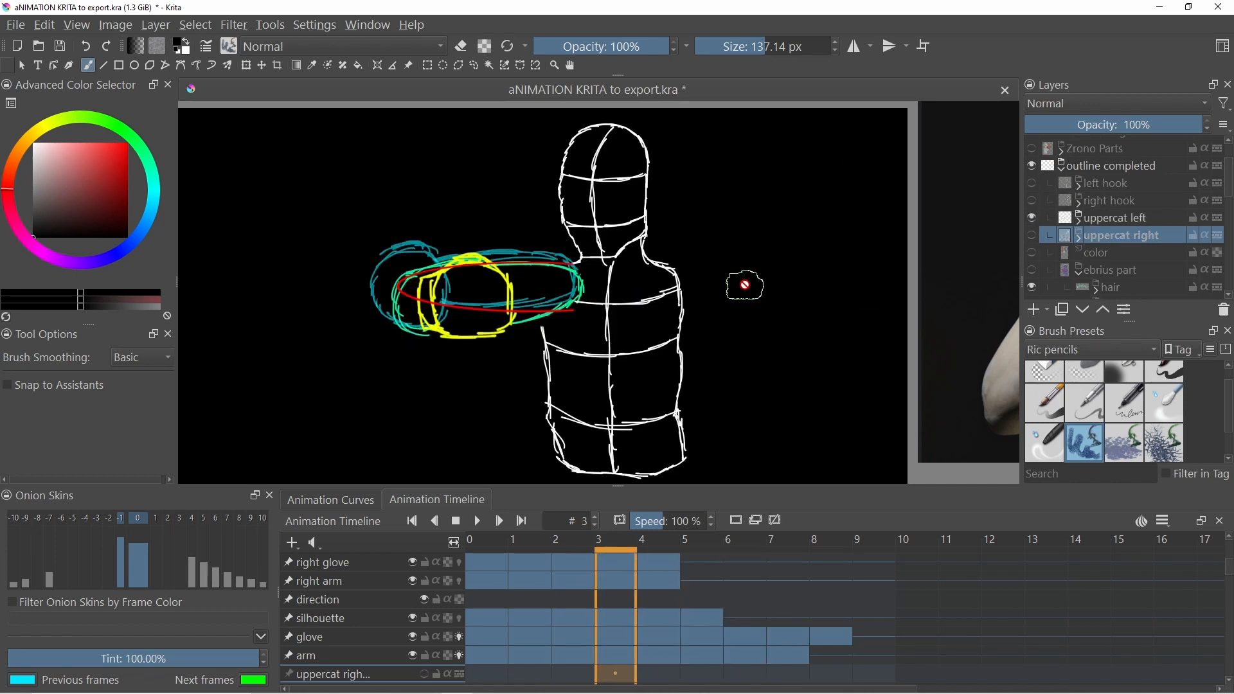
# - Step back and forth through the uppercat left frames 0 to 6 to review the punch motion
pyautogui.press('Left')
pyautogui.press('Left')
pyautogui.press('Left')
pyautogui.press('Left')
pyautogui.press('Right')
pyautogui.press('Right')
pyautogui.press('Right')
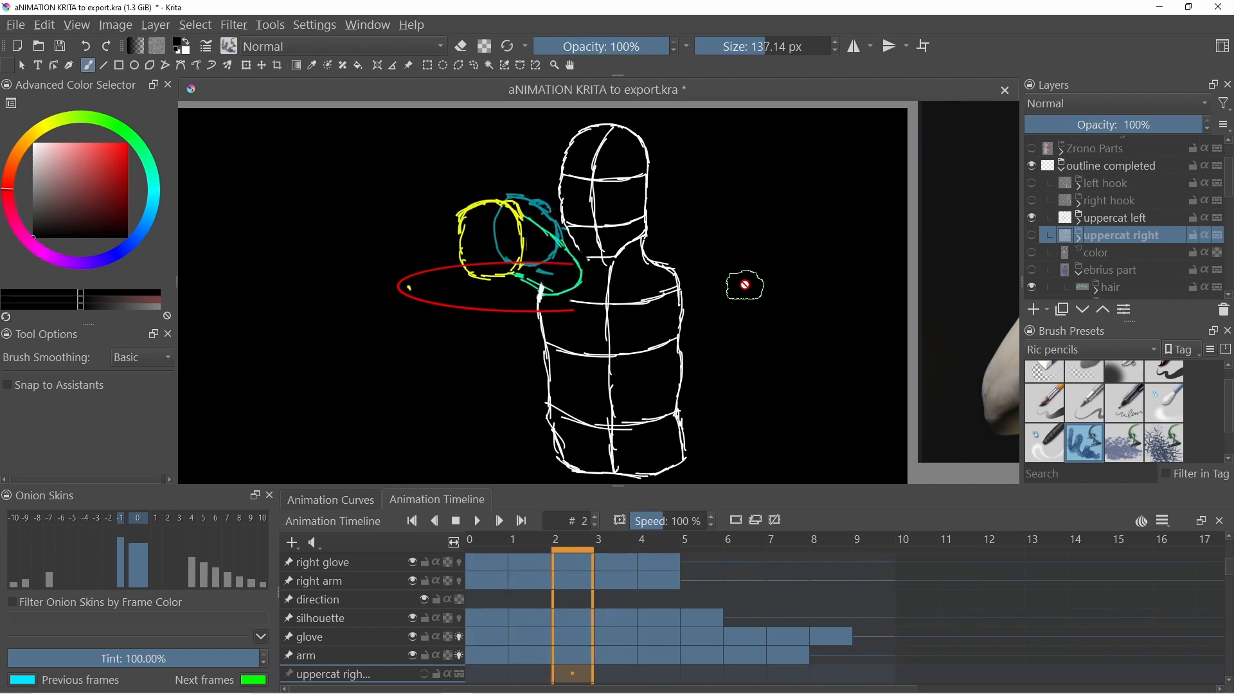
pyautogui.press('Right')
pyautogui.press('Right')
pyautogui.press('Right')
pyautogui.press('Right')
pyautogui.press('Left')
pyautogui.press('Left')
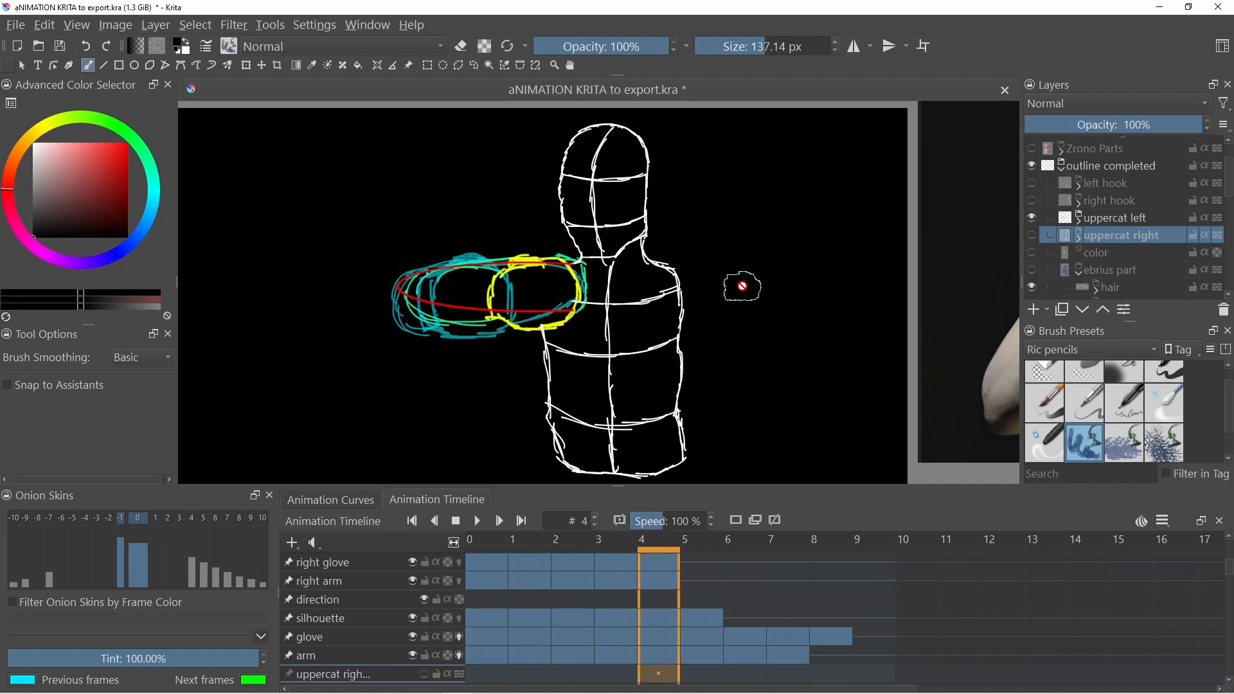
pyautogui.press('Left')
pyautogui.press('Left')
pyautogui.press('Left')
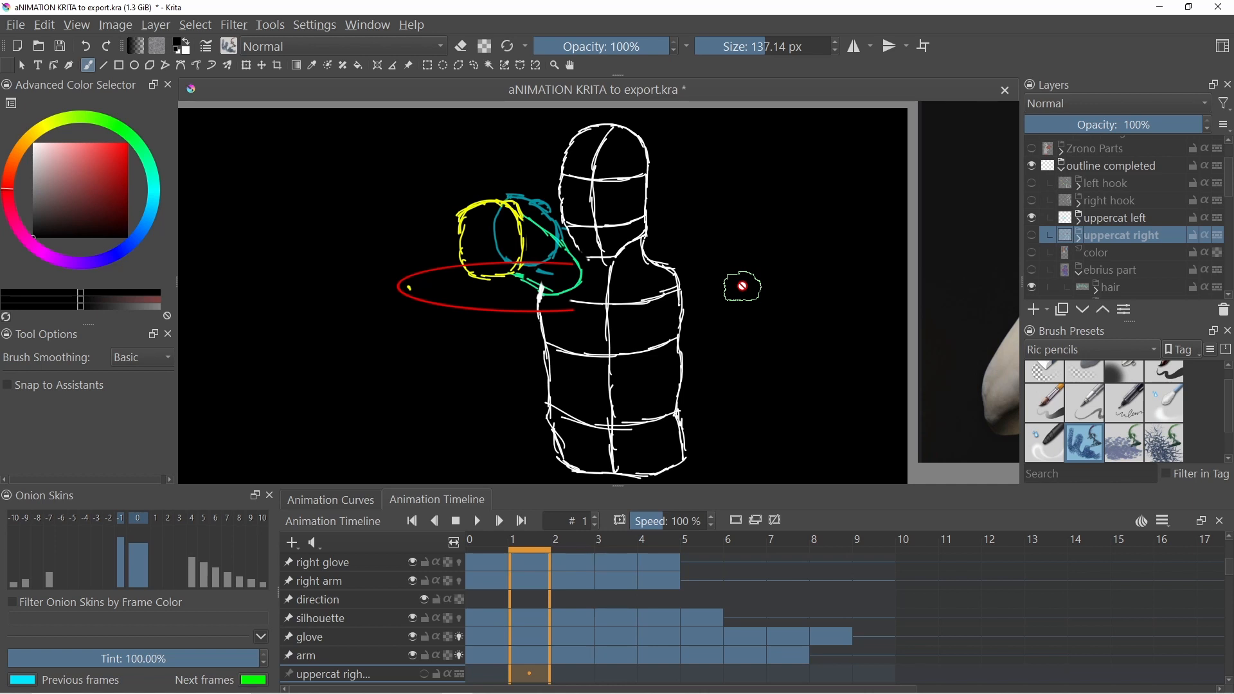
pyautogui.press('Right')
pyautogui.press('Right')
pyautogui.press('Right')
pyautogui.press('Right')
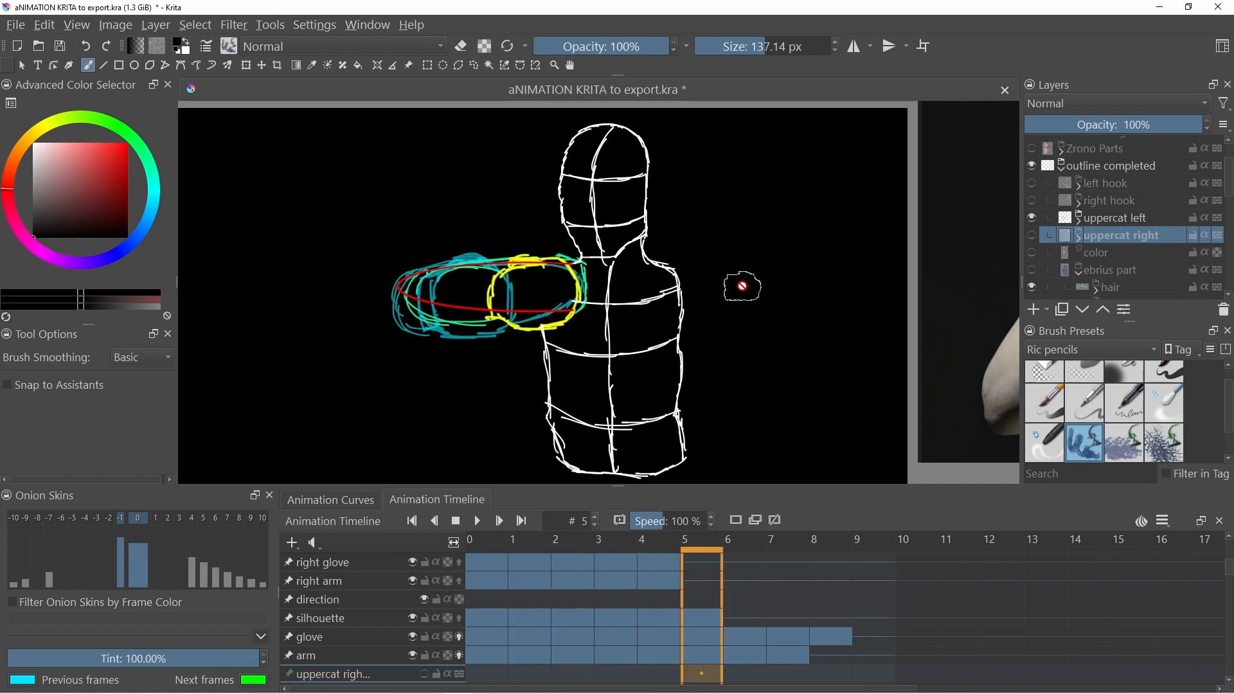
pyautogui.press('Right')
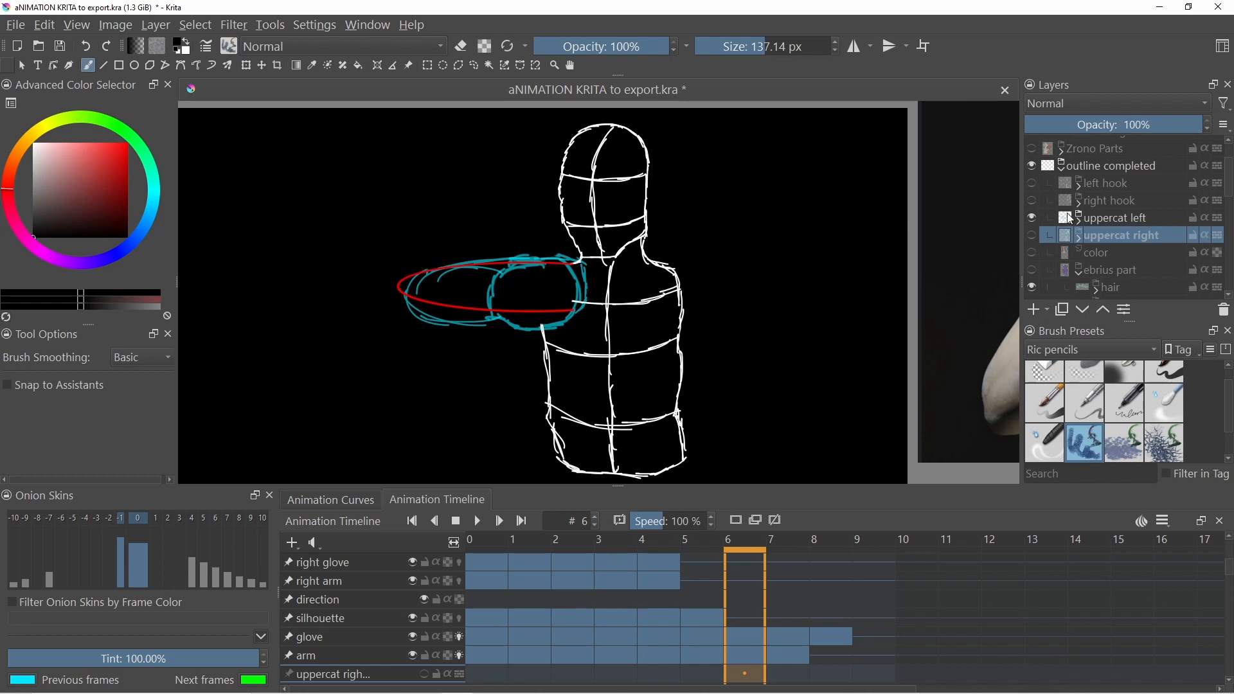
# - Hide the uppercat left sketch layer and show the coloured character layer group
pyautogui.click(1033, 220)
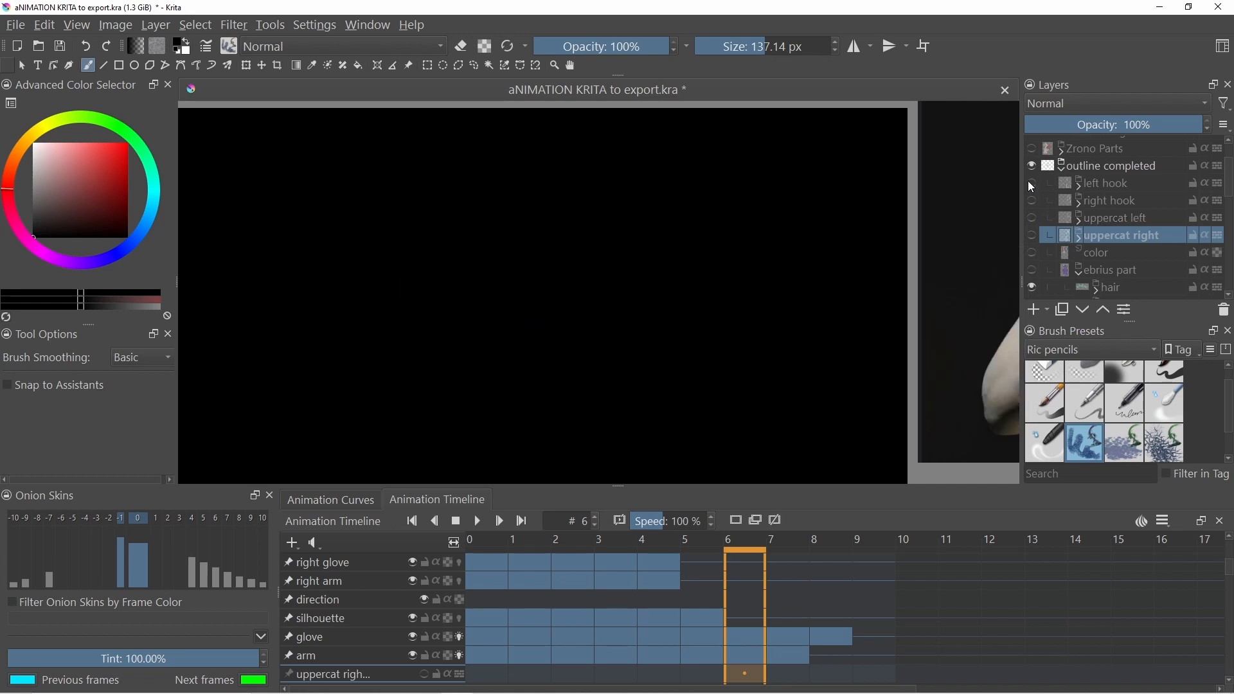
pyautogui.click(1032, 270)
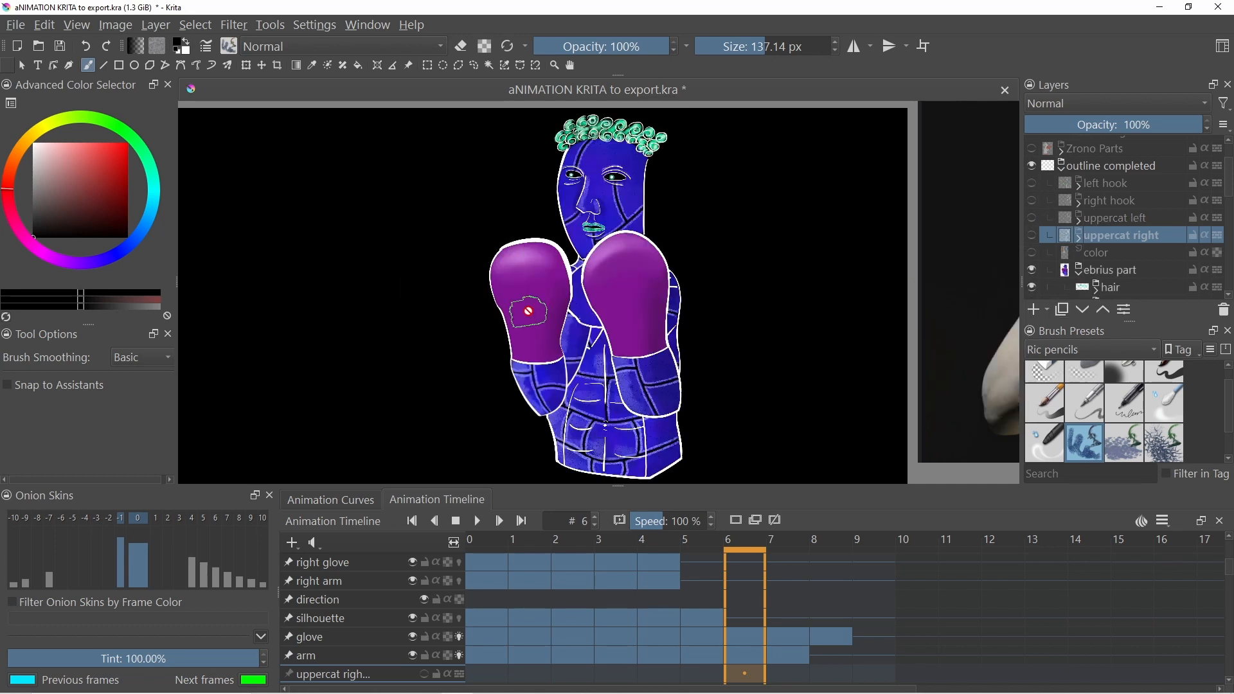
pyautogui.scroll(-3, 1055, 218)
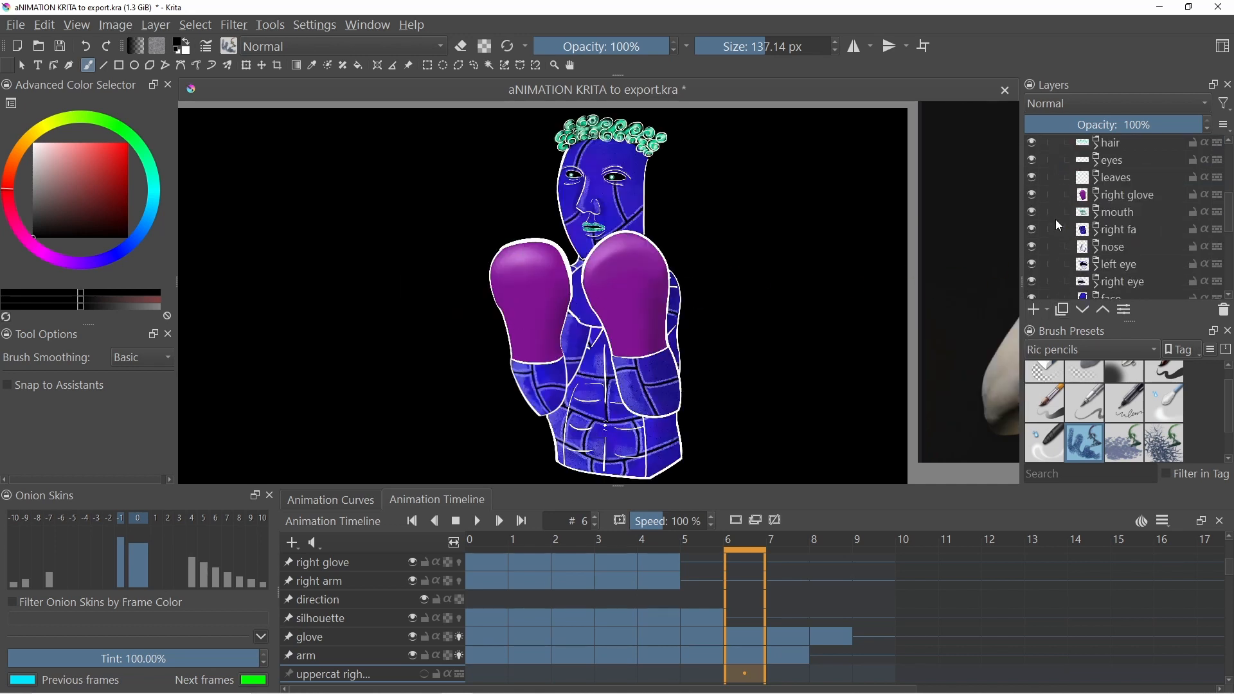
# - Expand the right glove group and turn on visibility of all its pose sublayers
pyautogui.click(1096, 196)
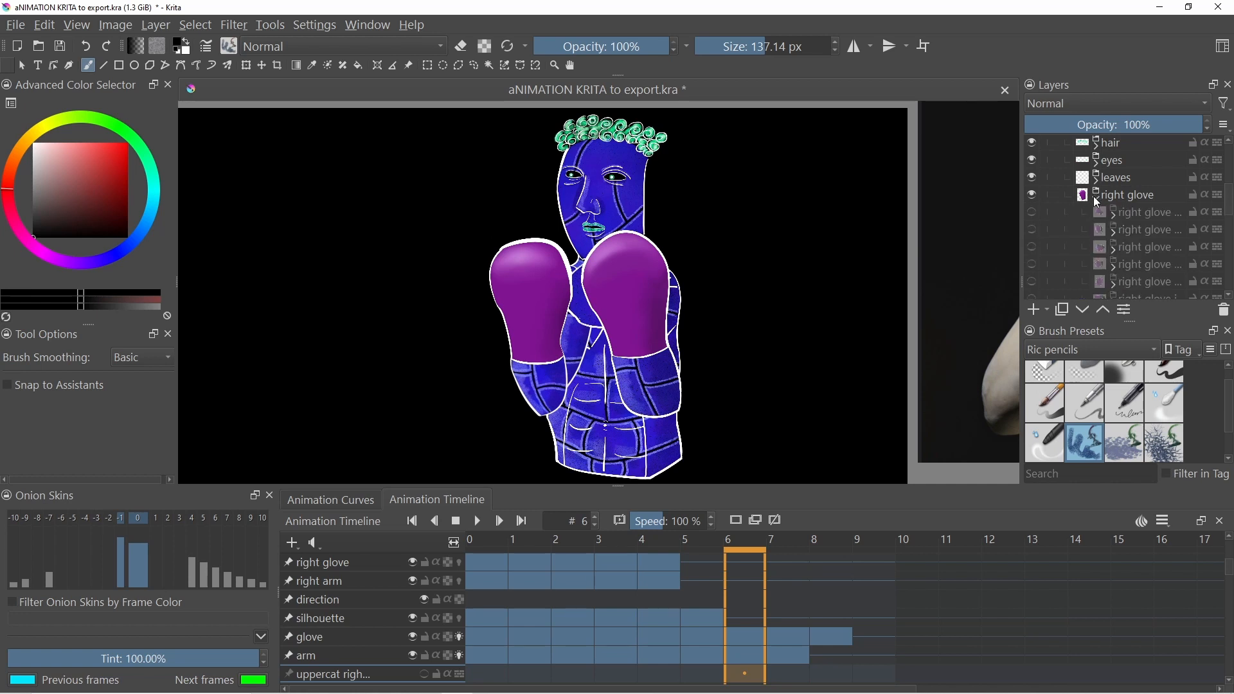
pyautogui.click(1032, 213)
pyautogui.click(1032, 230)
pyautogui.click(1031, 247)
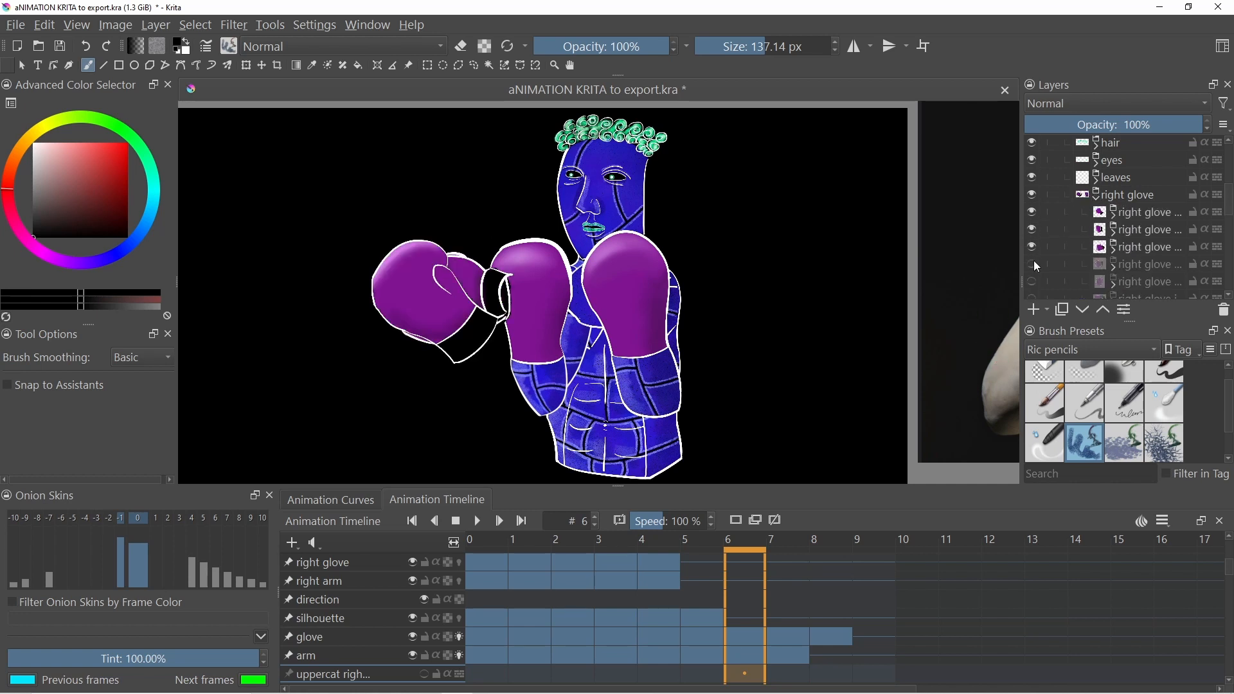
pyautogui.click(1034, 265)
pyautogui.click(1033, 282)
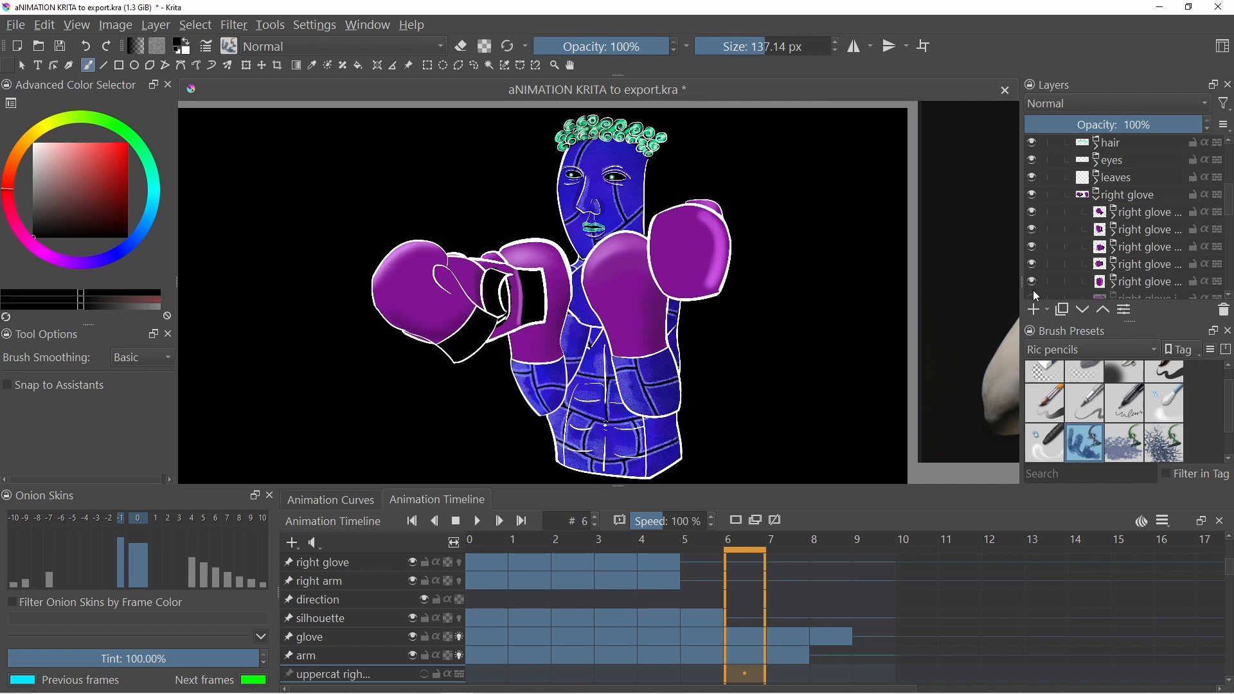
pyautogui.scroll(-1, 1035, 254)
pyautogui.click(1032, 251)
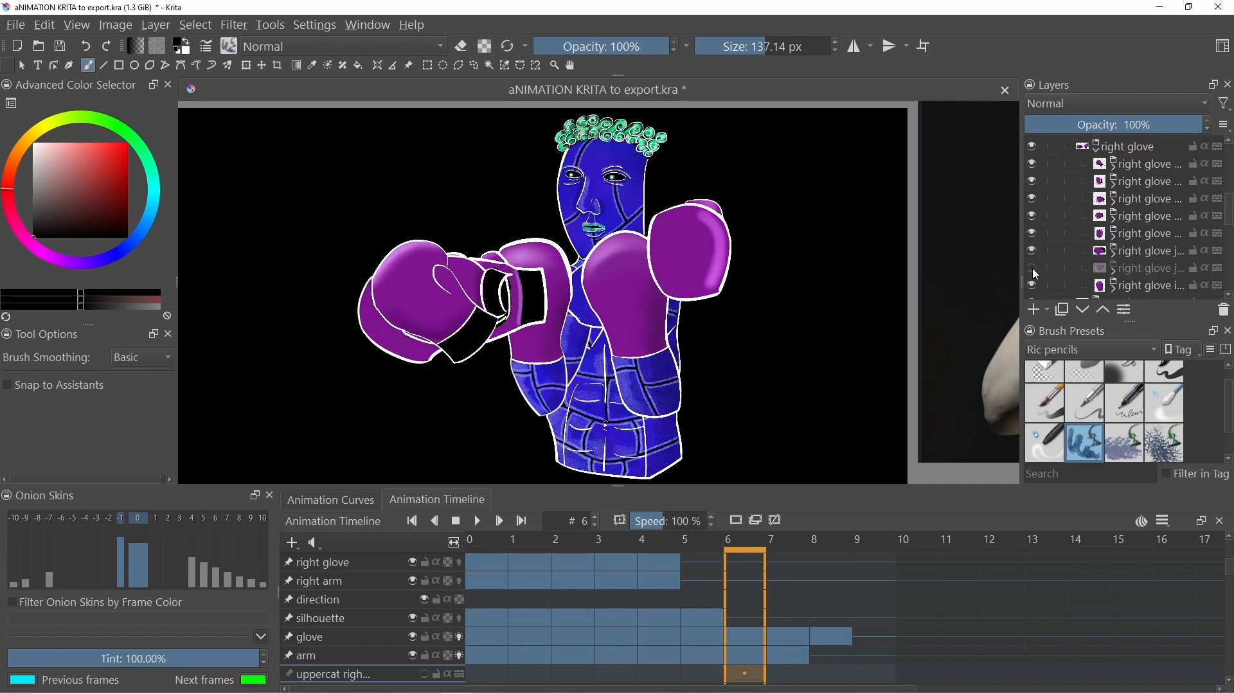
pyautogui.click(1034, 269)
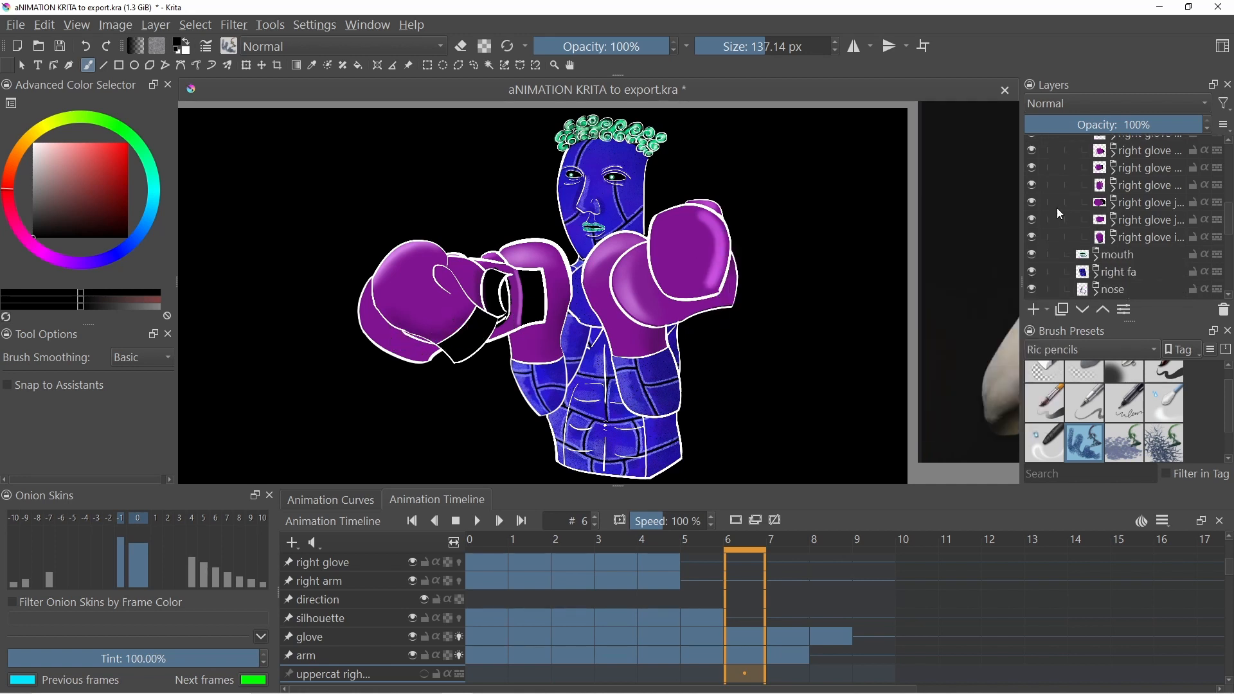
# - Expand the left glove group and show its hook, uppercut and jab pose sublayers
pyautogui.scroll(-2, 1058, 212)
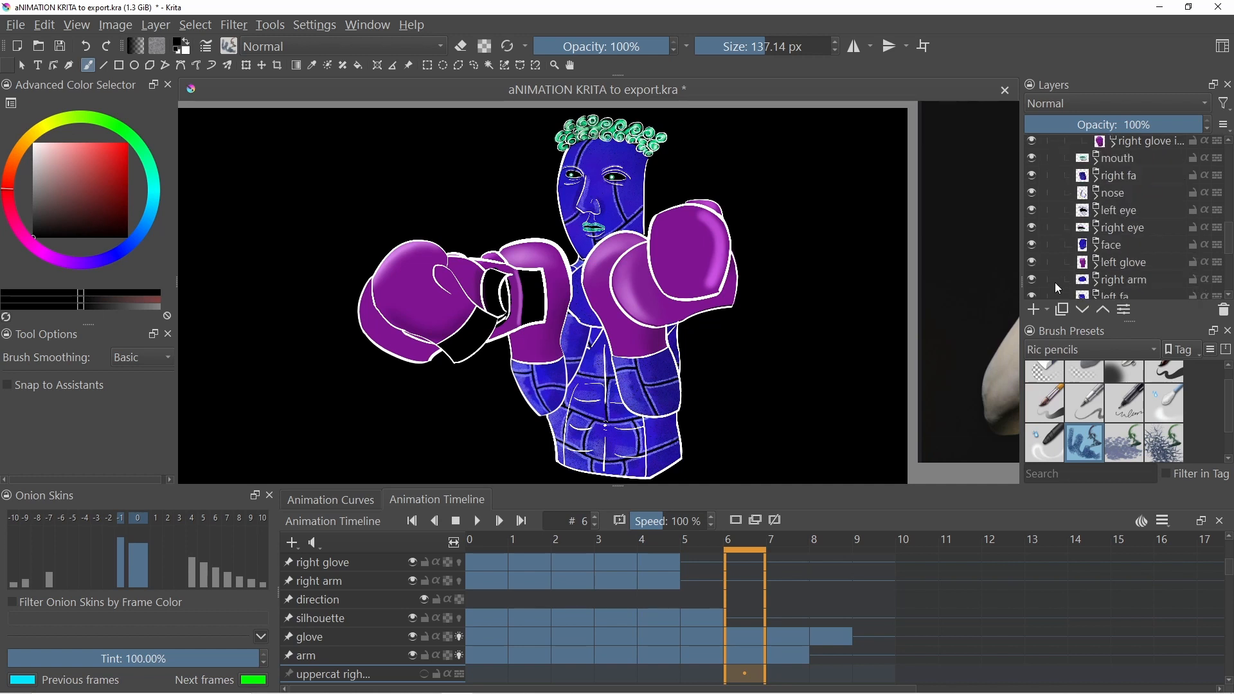
pyautogui.click(1096, 264)
pyautogui.scroll(-2, 1058, 245)
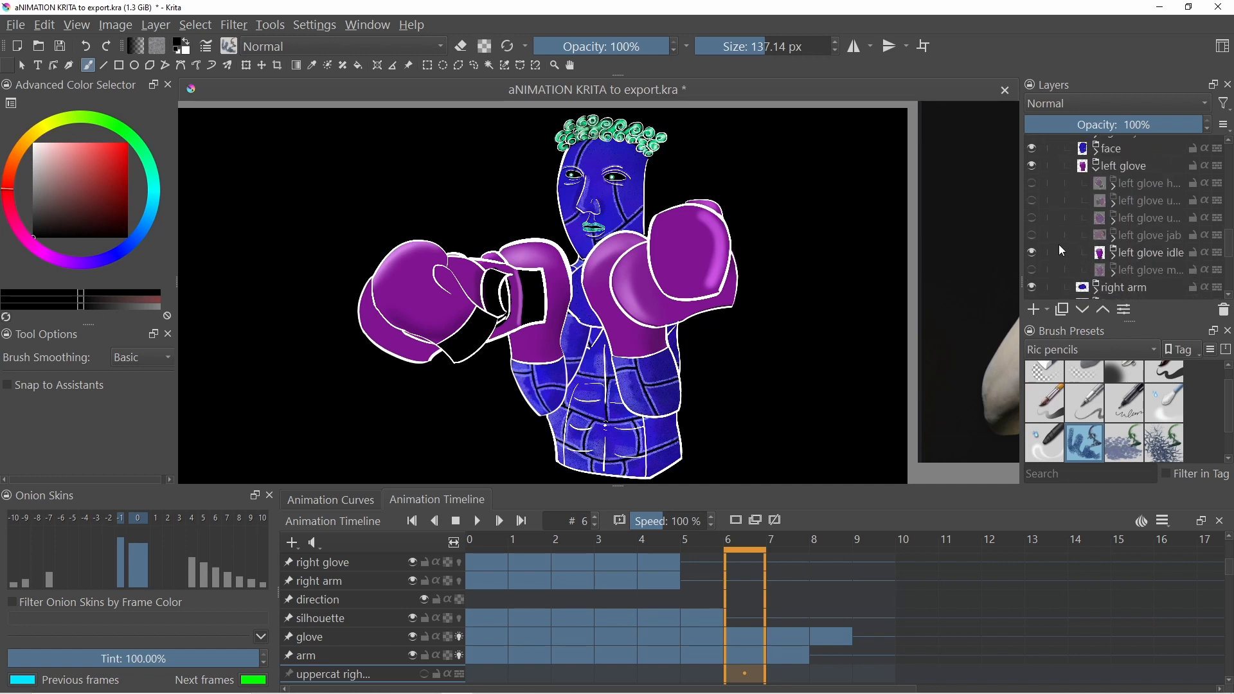
pyautogui.click(1031, 183)
pyautogui.click(1032, 201)
pyautogui.click(1031, 218)
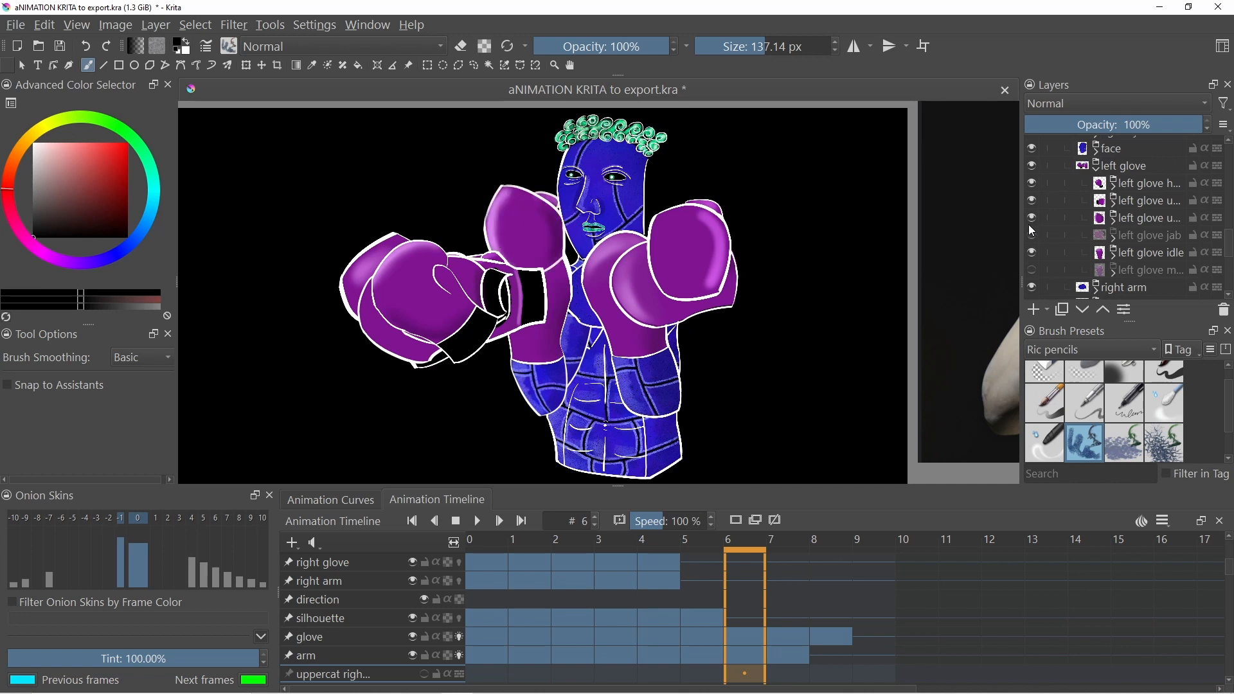
pyautogui.click(1032, 236)
# - Hide the right glove group, then expand and collapse the left glove jab layer to inspect its contents
pyautogui.scroll(5, 1047, 213)
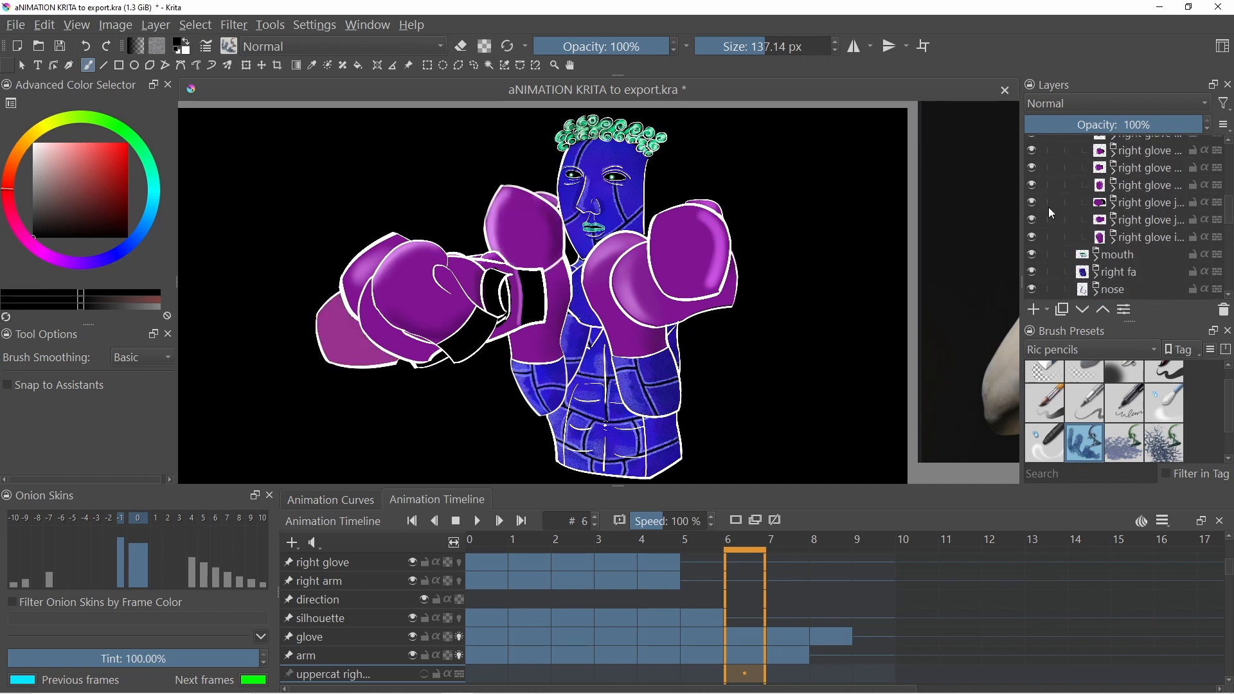
pyautogui.click(1031, 195)
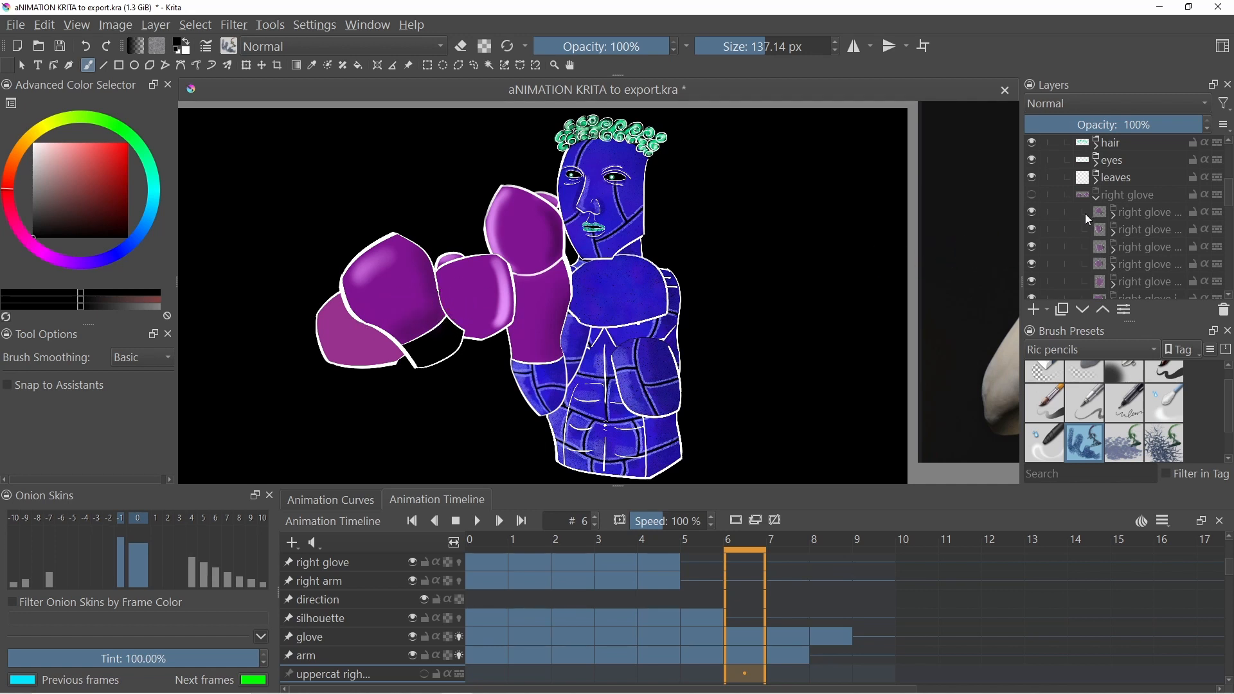
pyautogui.scroll(-5, 1088, 222)
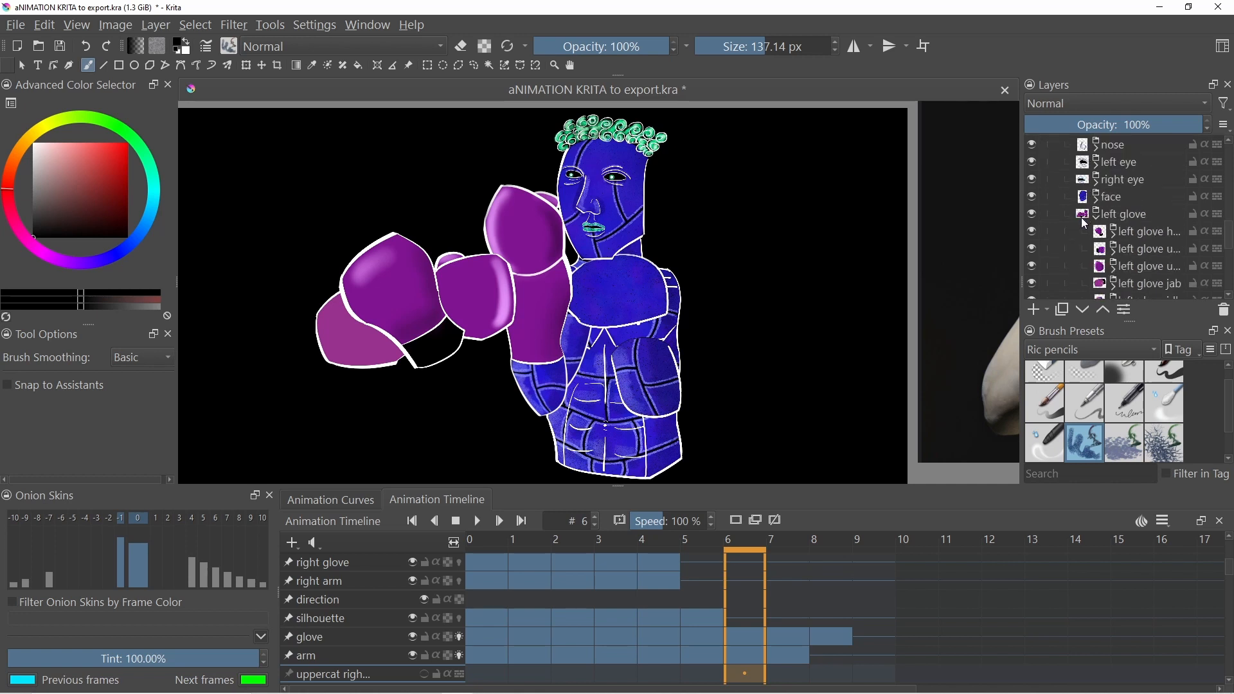
pyautogui.scroll(-1, 1088, 222)
pyautogui.click(1119, 273)
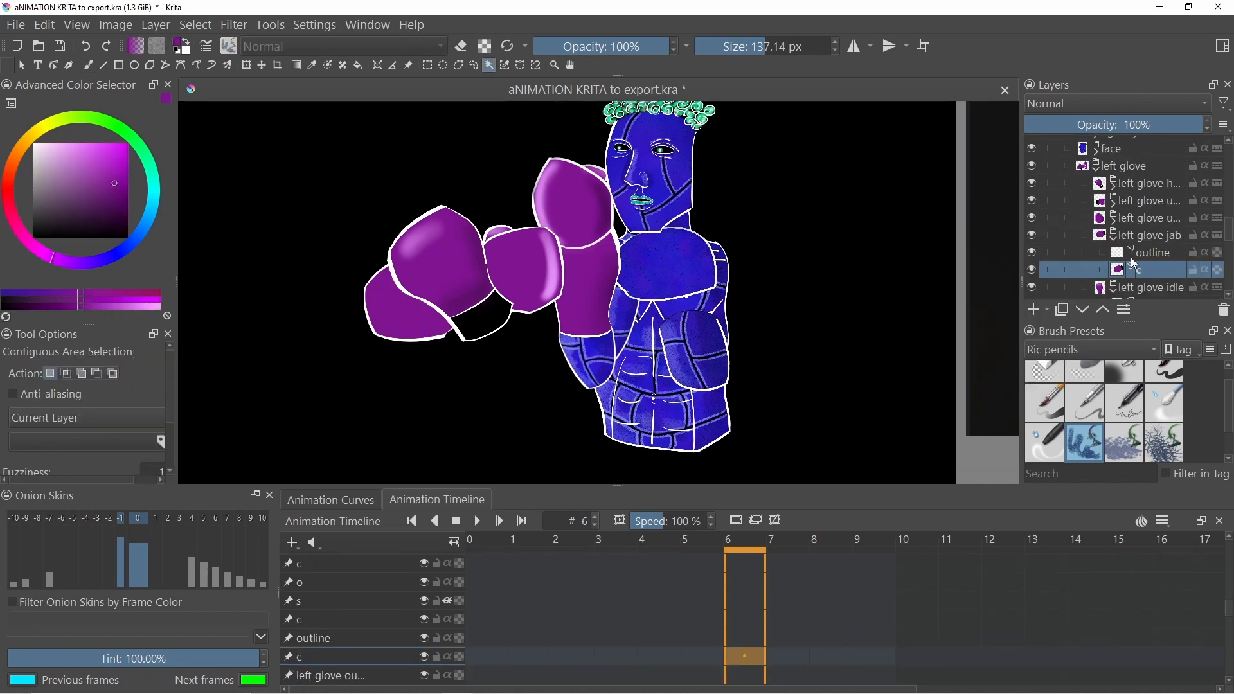
pyautogui.moveTo(1114, 247)
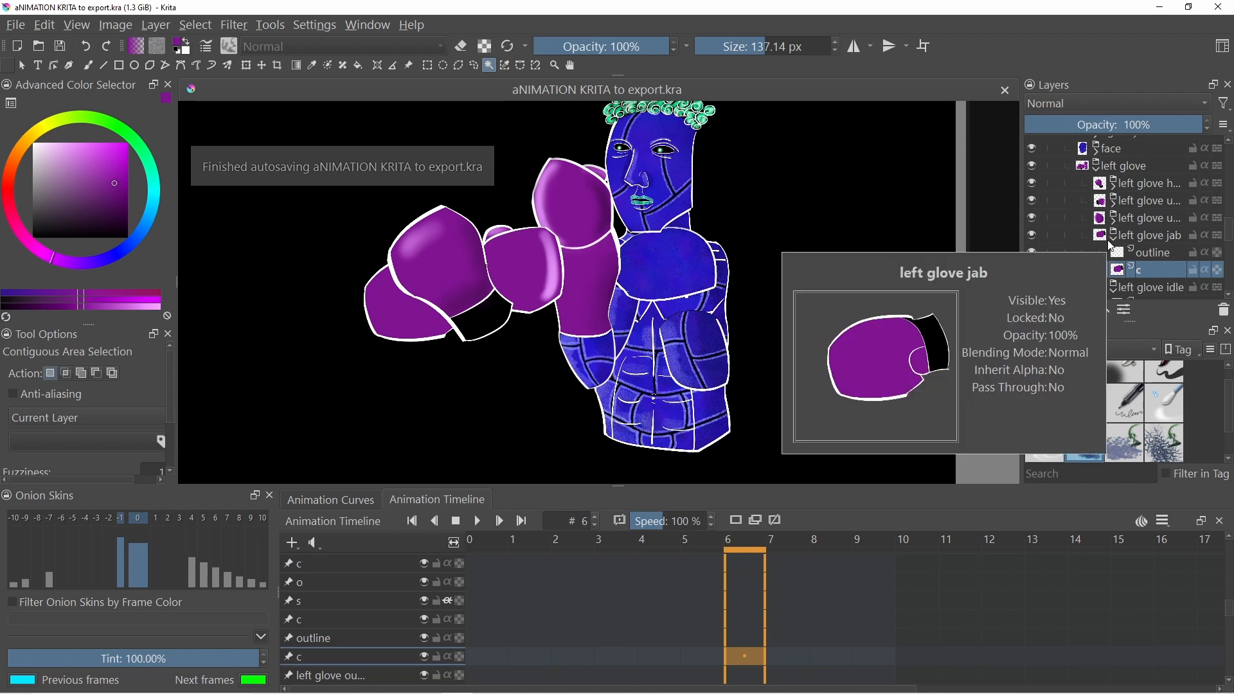
pyautogui.click(1112, 238)
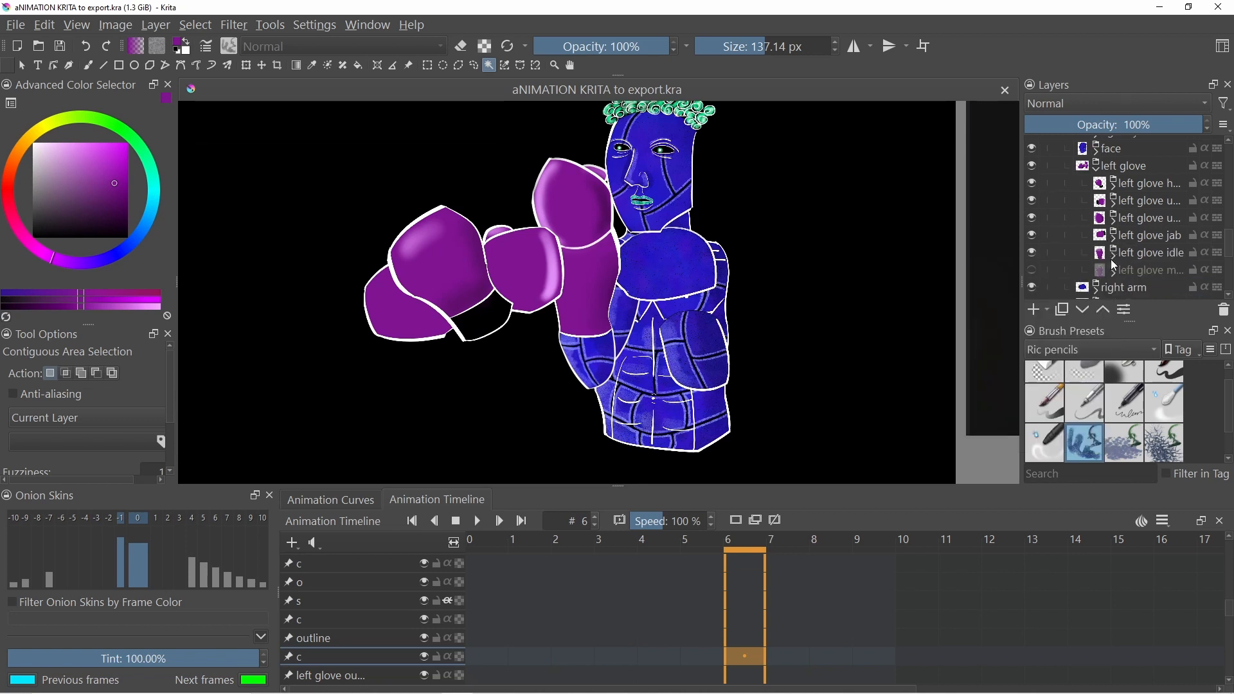
# - Hide all left glove pose sublayers except the left glove idle layer
pyautogui.moveTo(1112, 262)
pyautogui.moveTo(1037, 194)
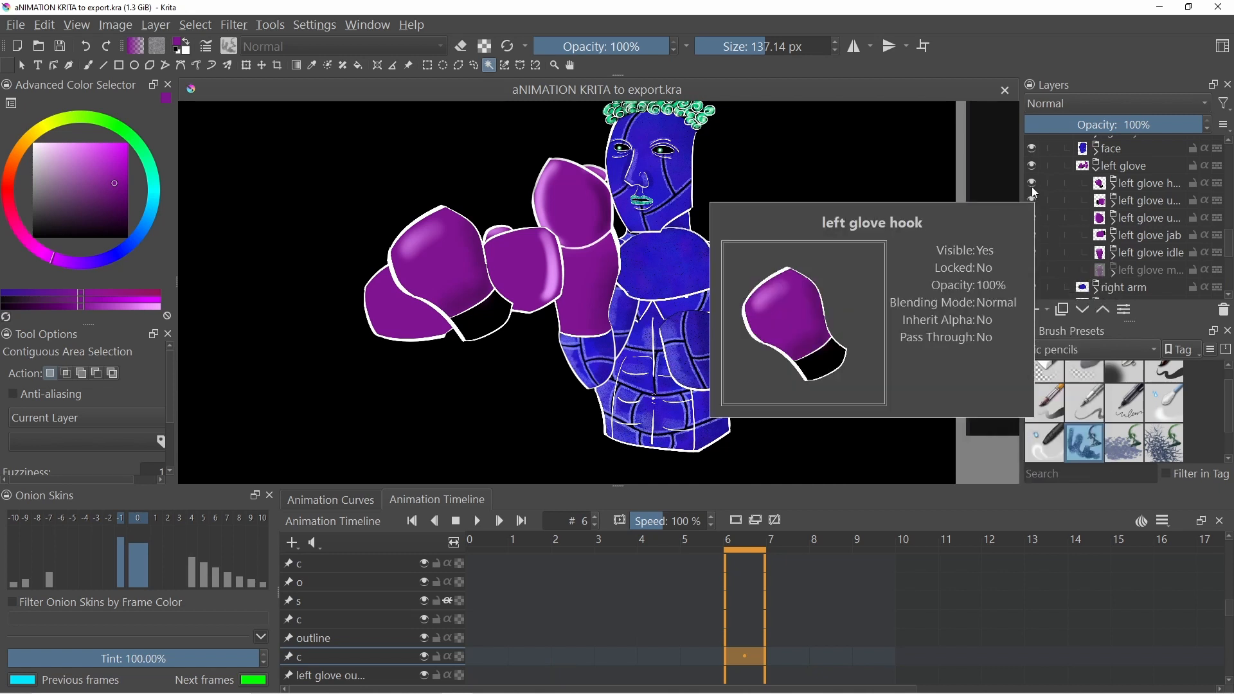
pyautogui.moveTo(1031, 185); pyautogui.dragTo(1032, 268)
pyautogui.click(1032, 254)
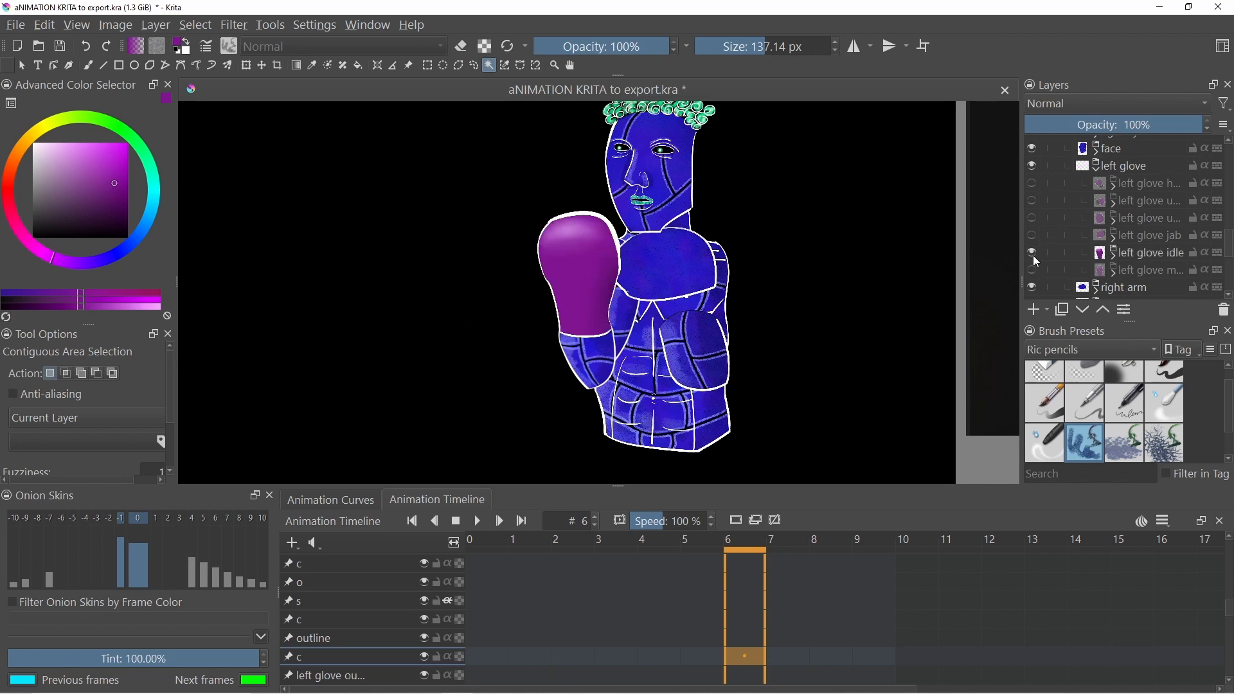
# - Expand and collapse the left glove hook and idle layers to inspect their sublayers
pyautogui.scroll(1, 1058, 242)
pyautogui.scroll(-1, 1058, 242)
pyautogui.click(1113, 185)
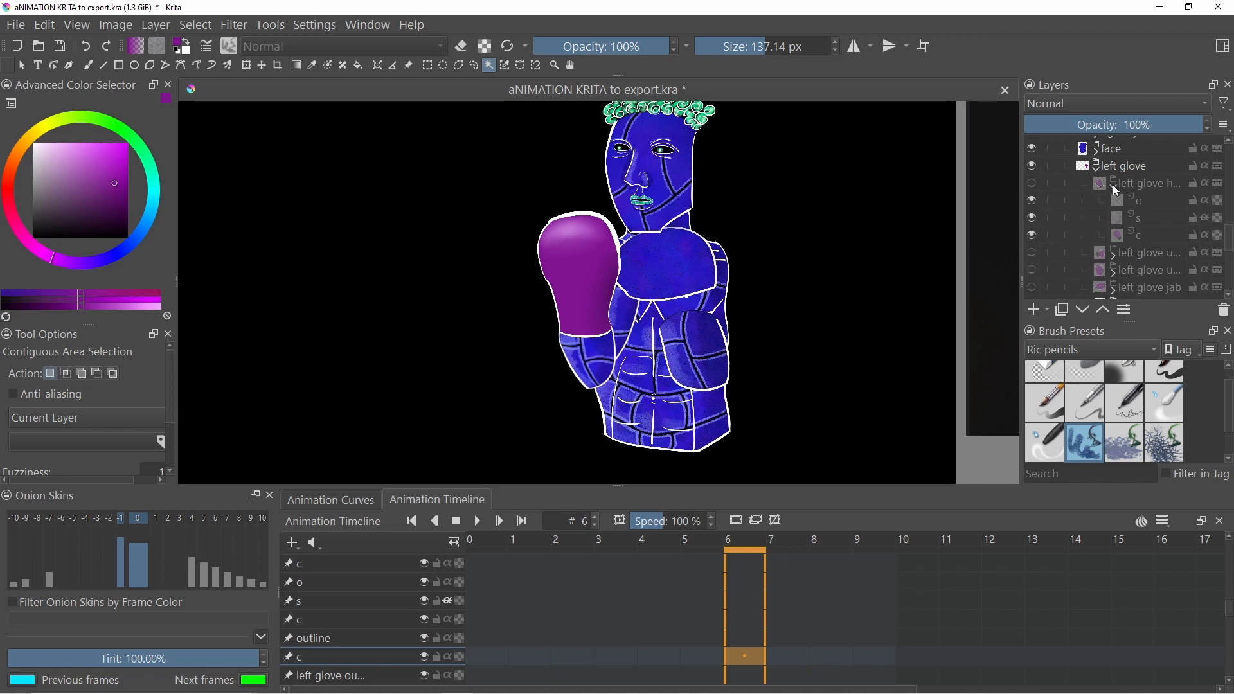
pyautogui.click(1112, 184)
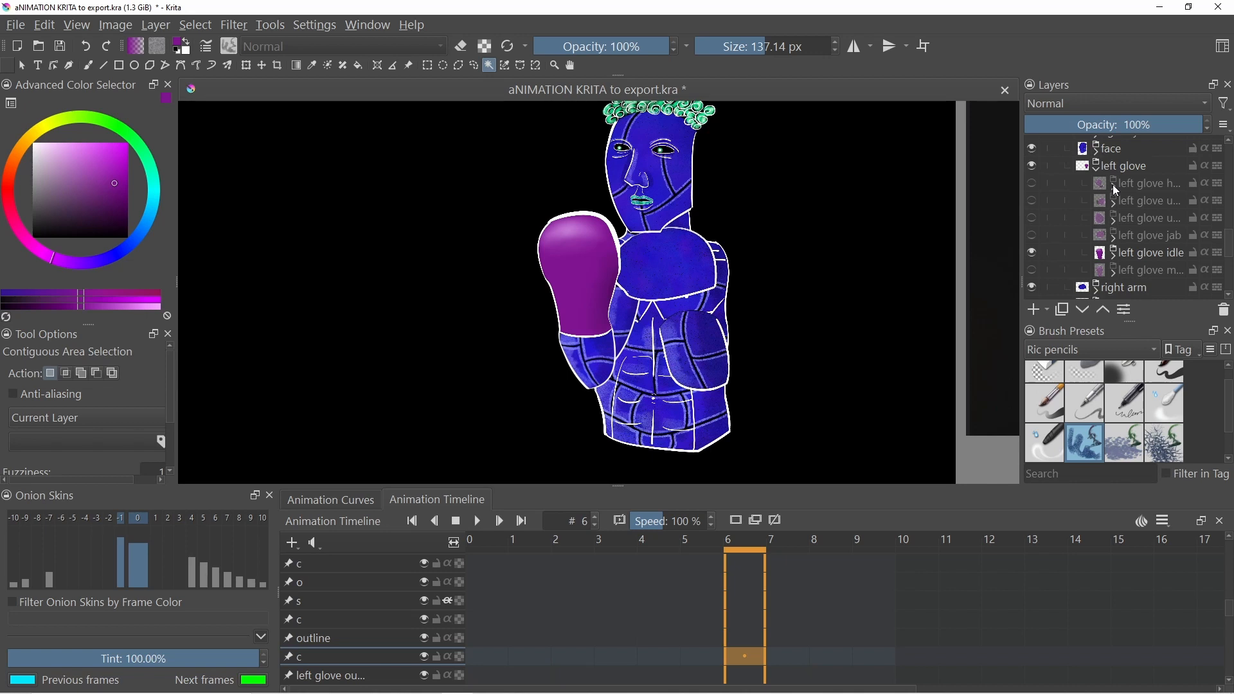
pyautogui.click(1114, 257)
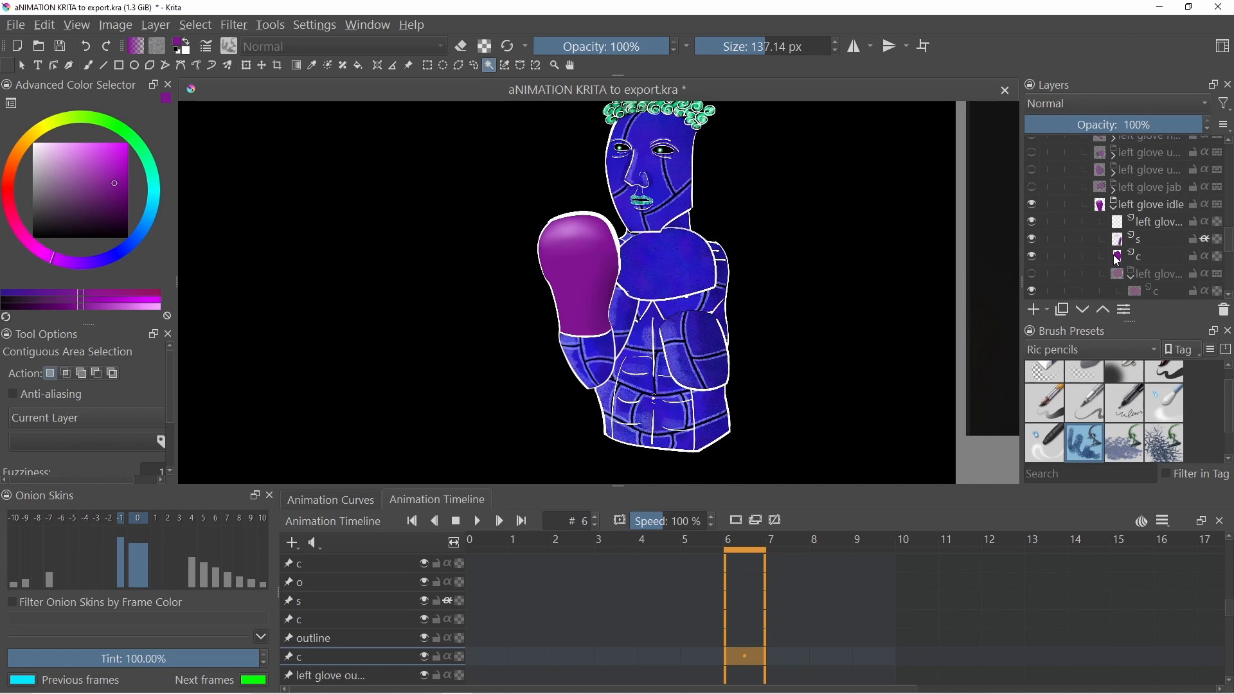
pyautogui.moveTo(1119, 261)
pyautogui.scroll(3, 1108, 213)
pyautogui.moveTo(1112, 219)
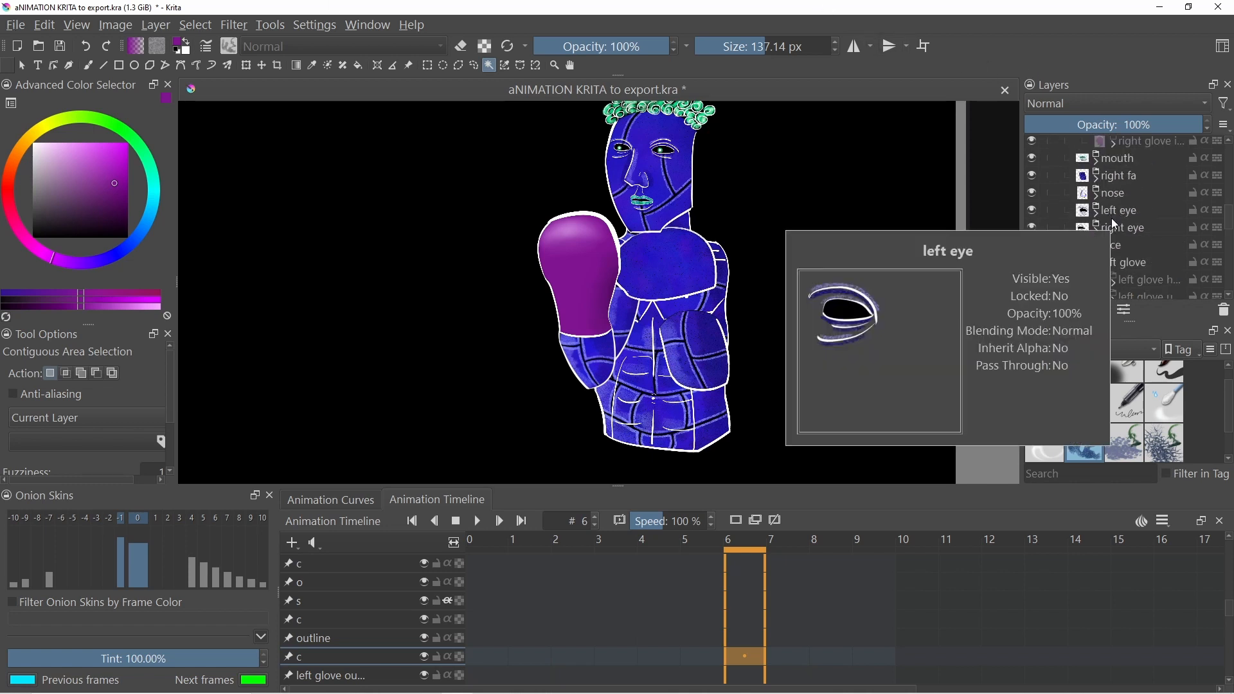
# - Expand the hair group inside the character layer and select its hair sublayer
pyautogui.scroll(5, 1113, 225)
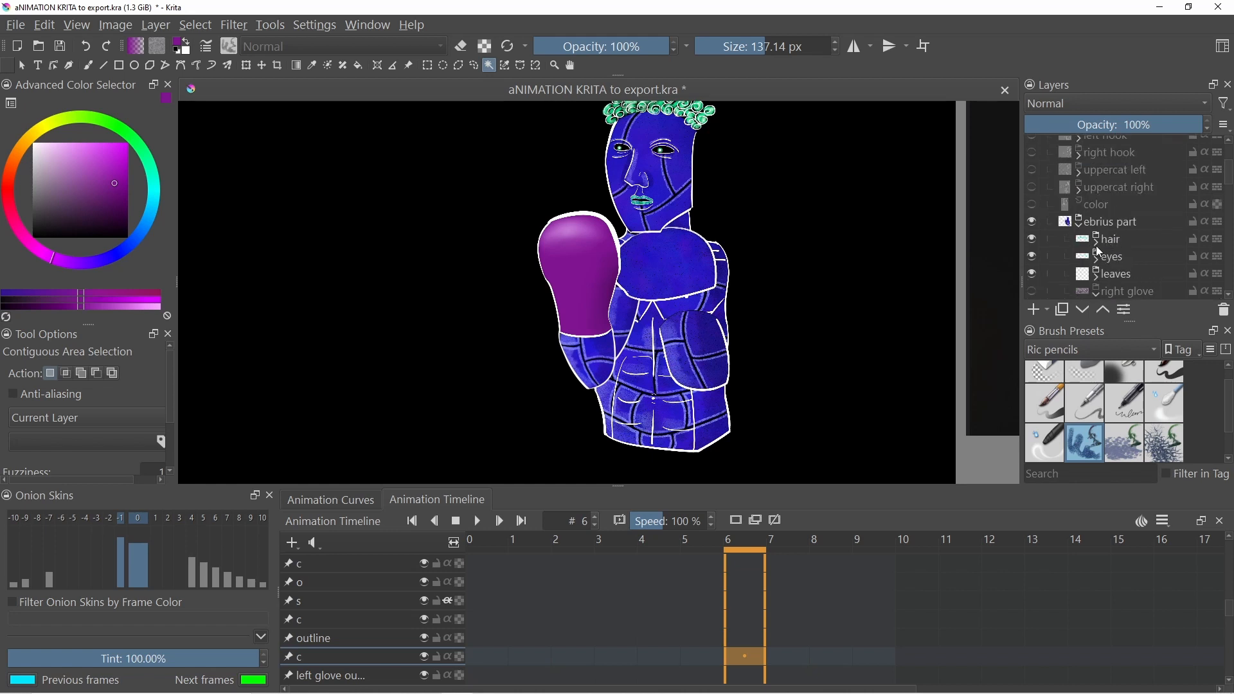
pyautogui.click(1096, 245)
pyautogui.scroll(-1, 1086, 234)
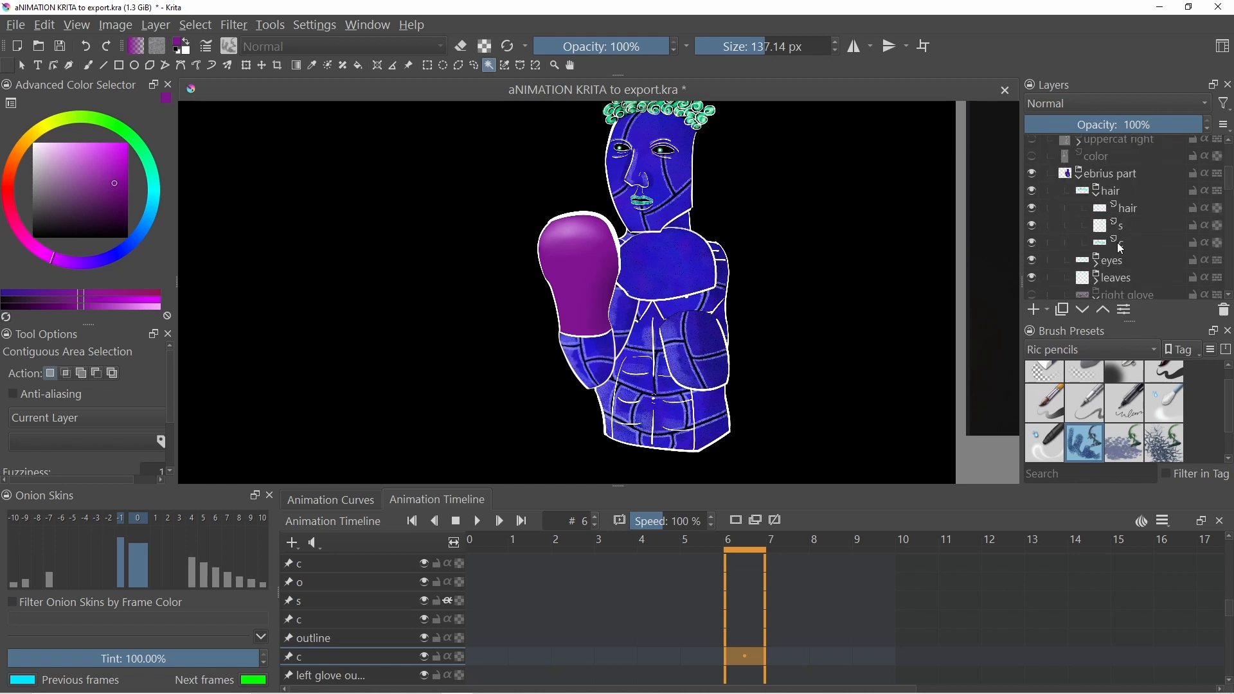
pyautogui.click(1118, 228)
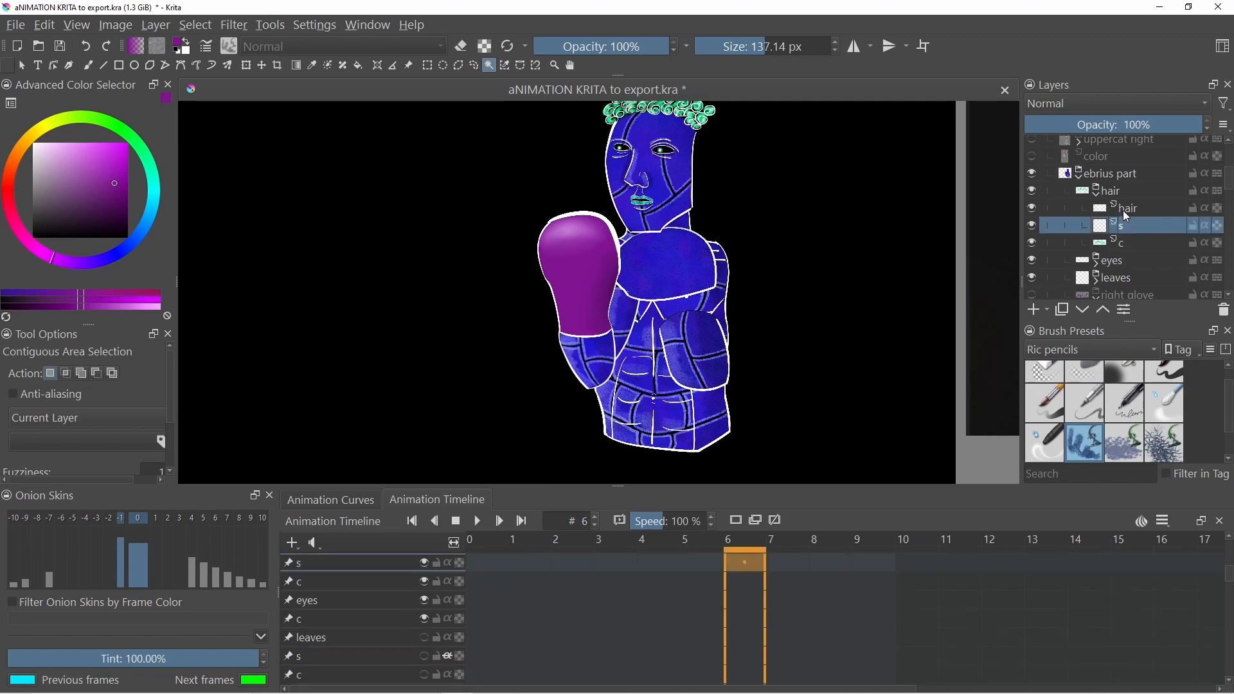
pyautogui.click(1123, 210)
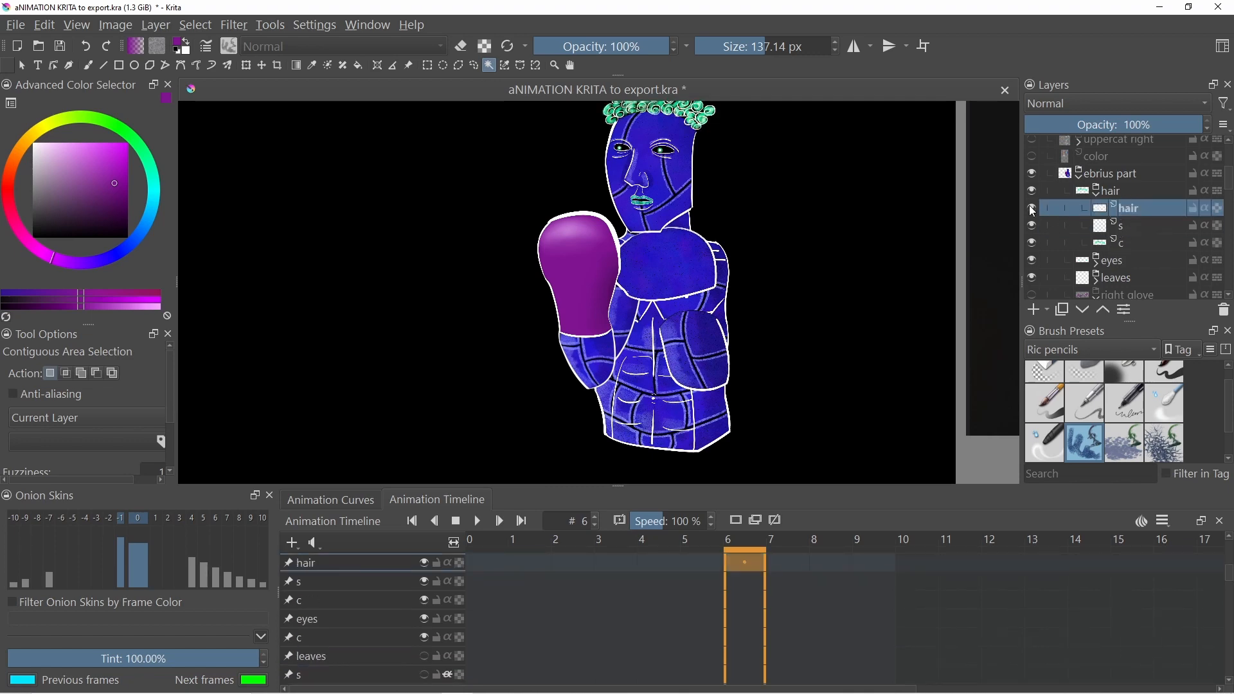
# - Zoom in on the character's head and hide the s sublayer of the hair group
pyautogui.scroll(5, 694, 118)
pyautogui.scroll(-3, 694, 118)
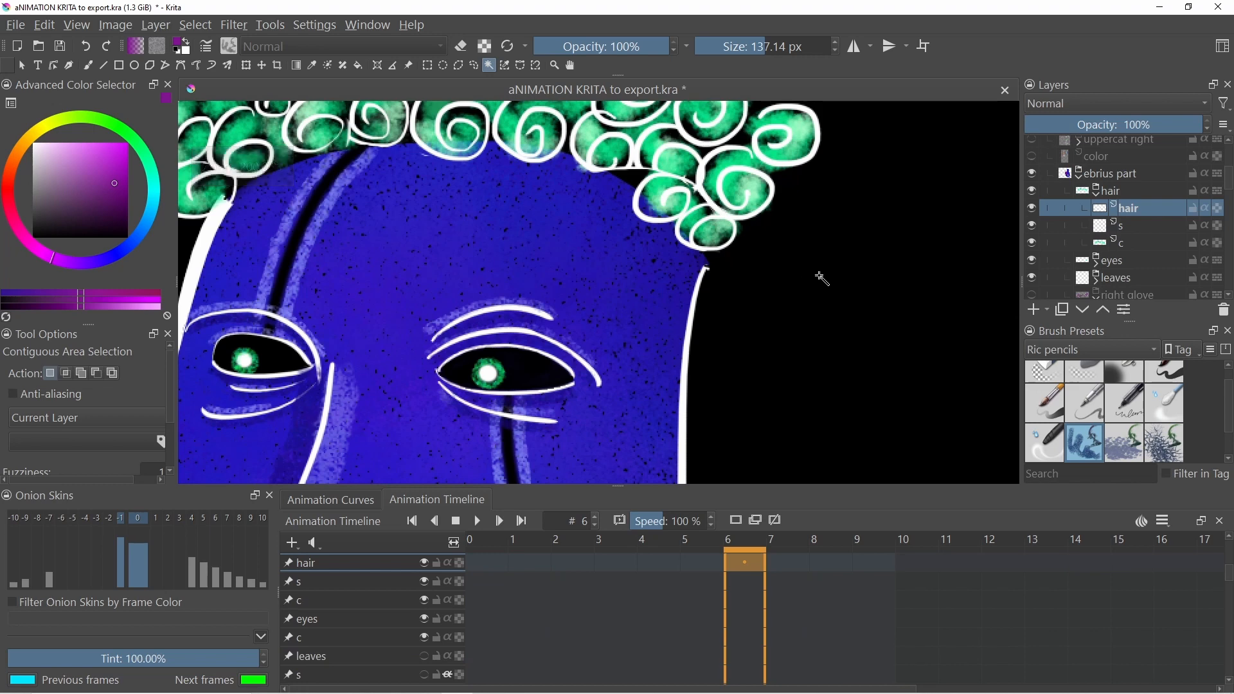
pyautogui.moveTo(799, 275); pyautogui.dragTo(941, 345)
pyautogui.click(1032, 208)
pyautogui.click(1031, 208)
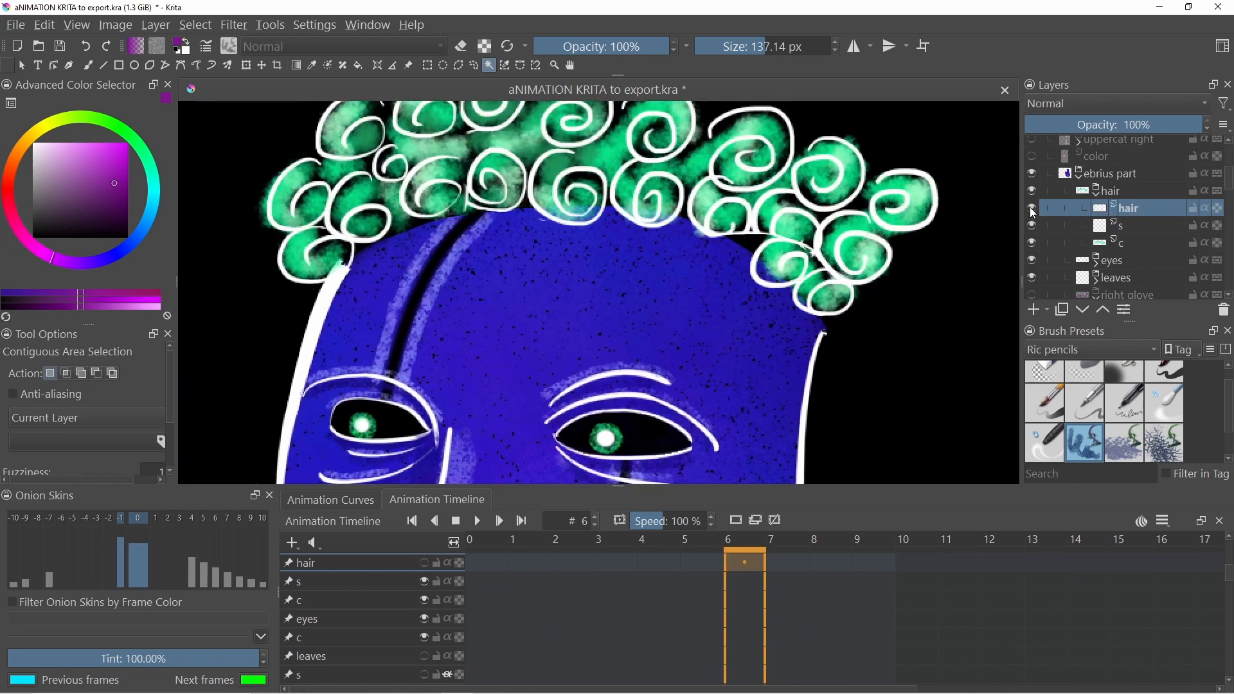
pyautogui.click(1030, 227)
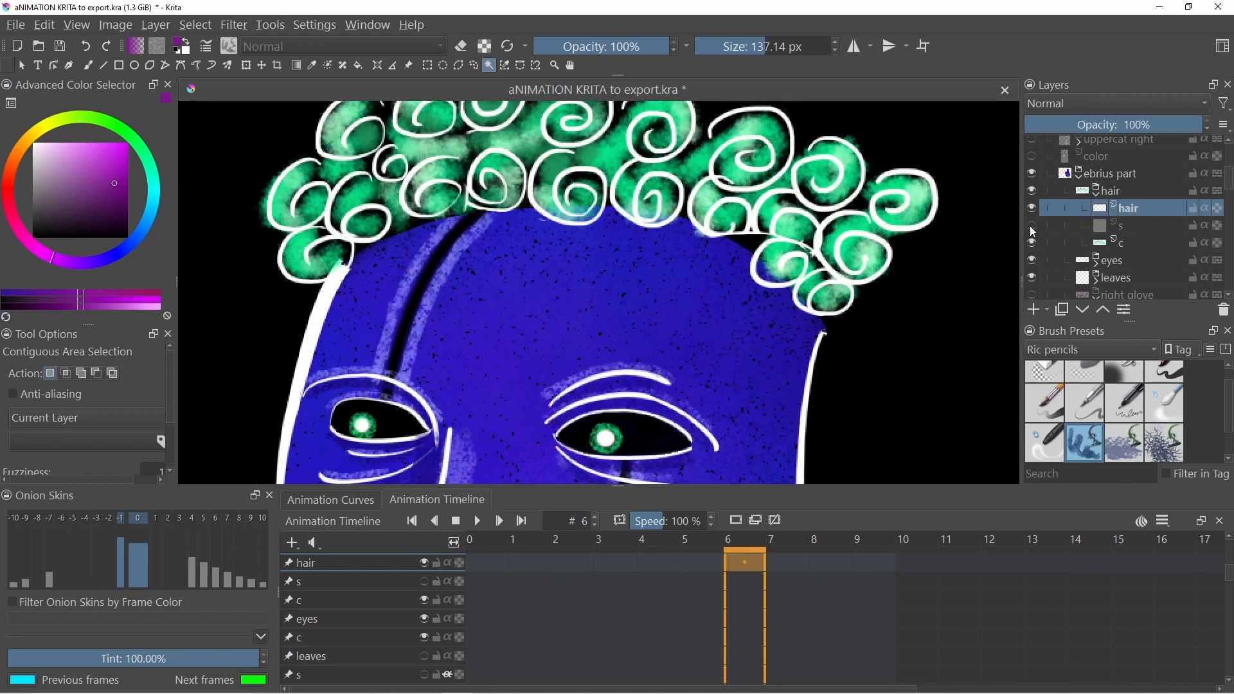
# - Make the s sublayer of the hair group visible again alongside the c sublayer
pyautogui.click(1032, 227)
pyautogui.click(1031, 244)
pyautogui.click(1031, 245)
pyautogui.moveTo(1125, 212)
pyautogui.click(203, 25)
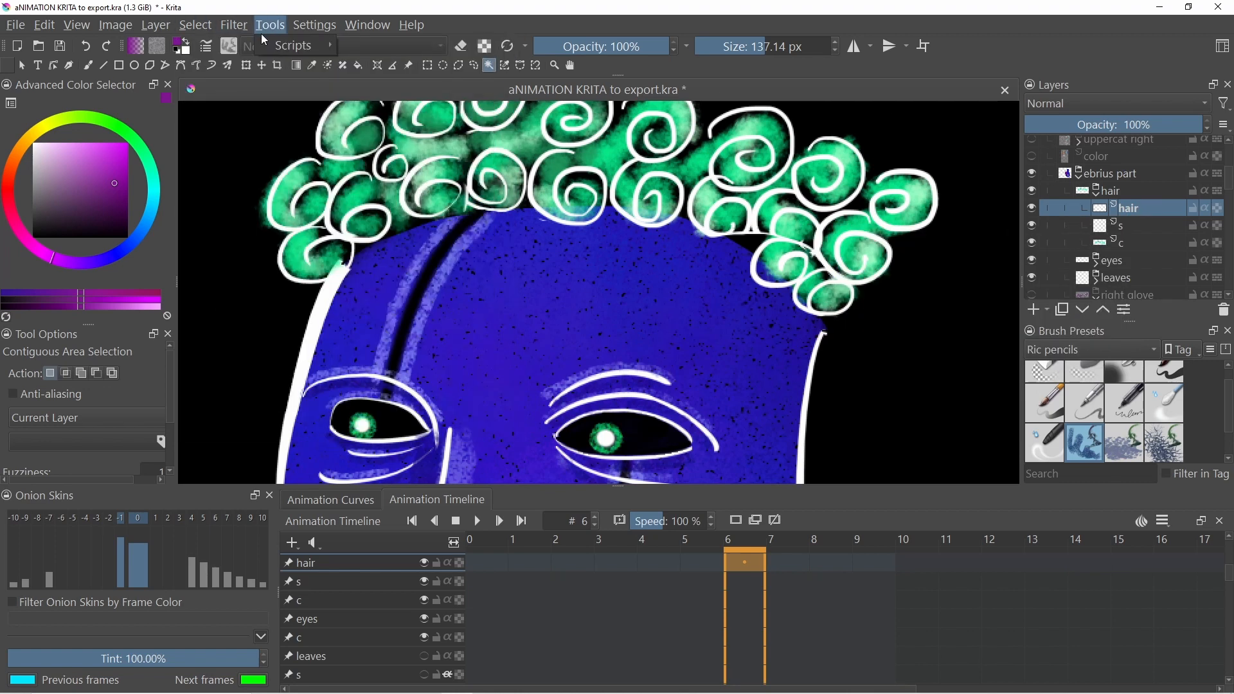
pyautogui.moveTo(289, 48)
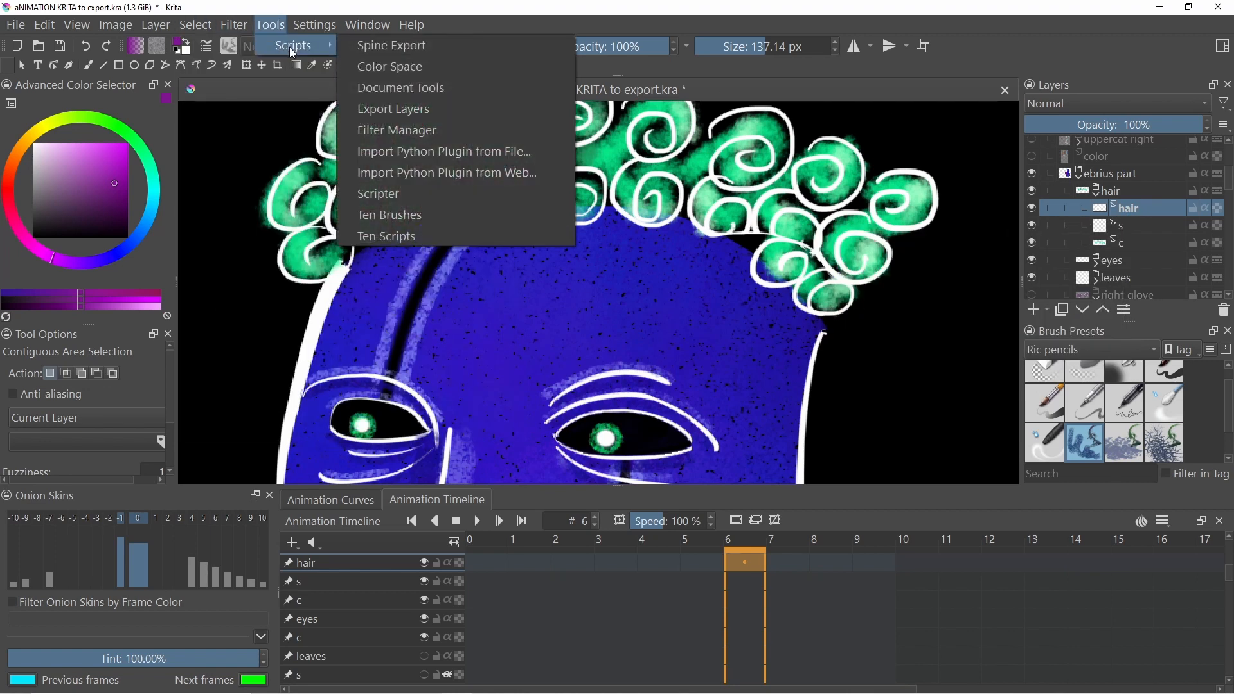
pyautogui.click(995, 28)
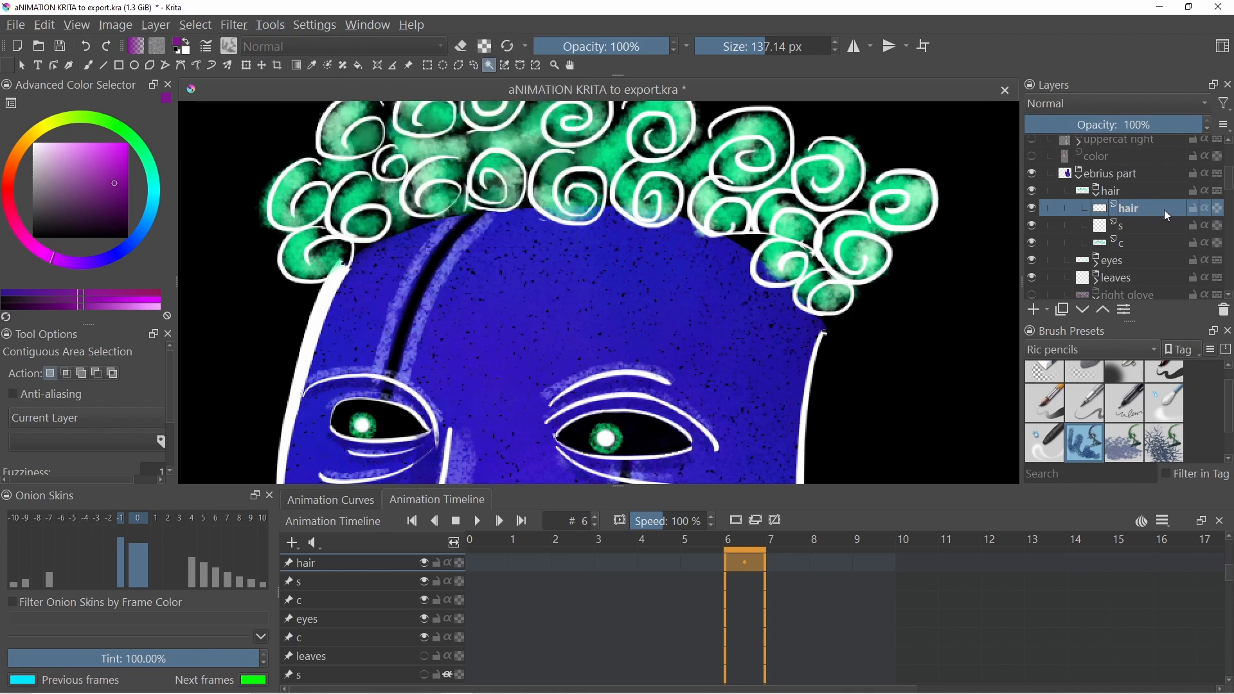
# - Select the hair, s and c sublayers inside the hair group and merge them into one layer
pyautogui.moveTo(1131, 243)
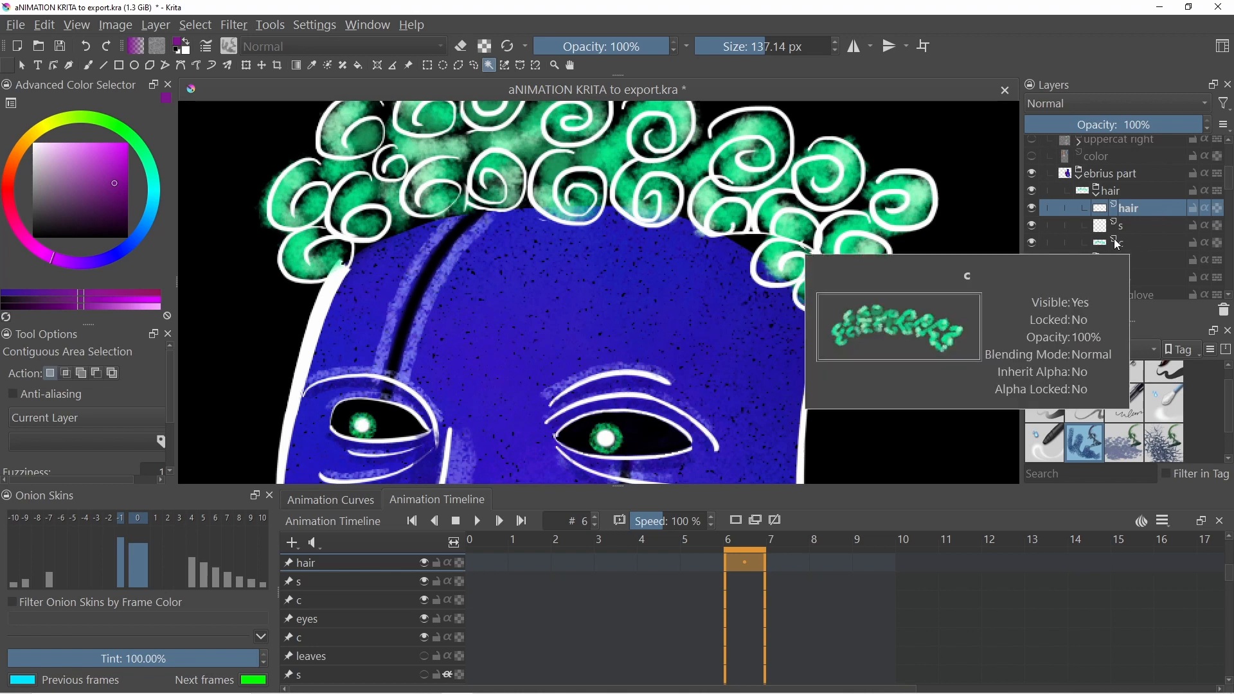
pyautogui.moveTo(1035, 243)
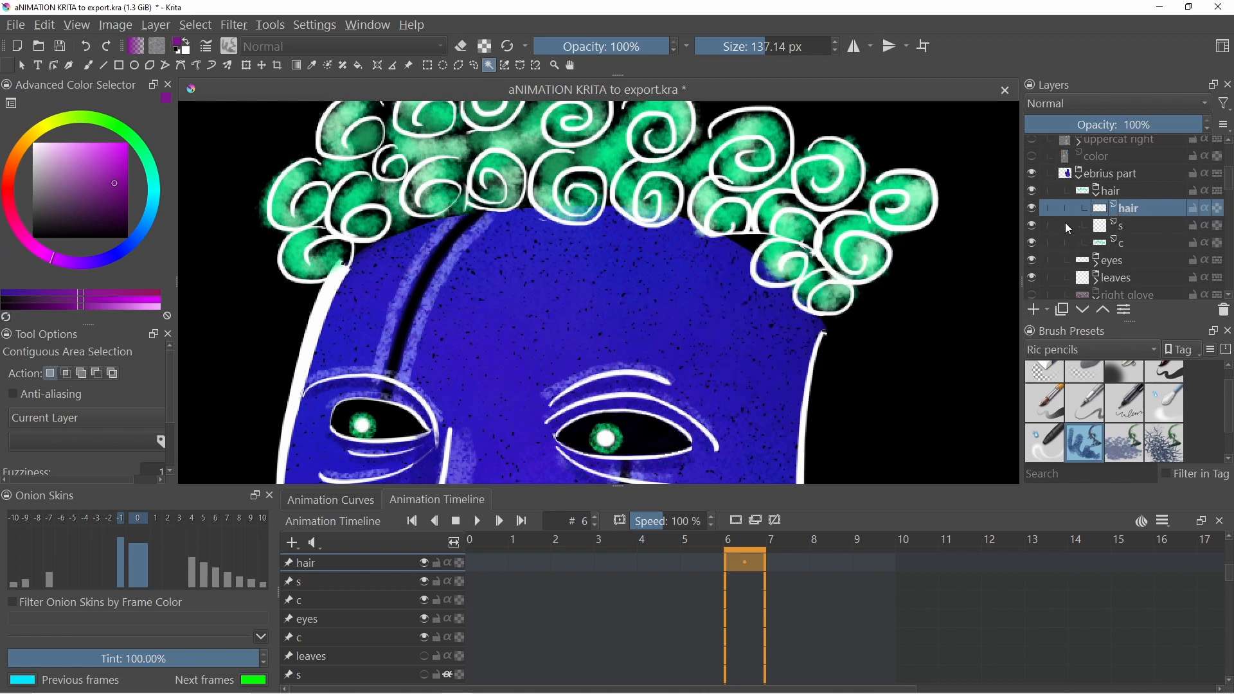
pyautogui.click(1106, 226)
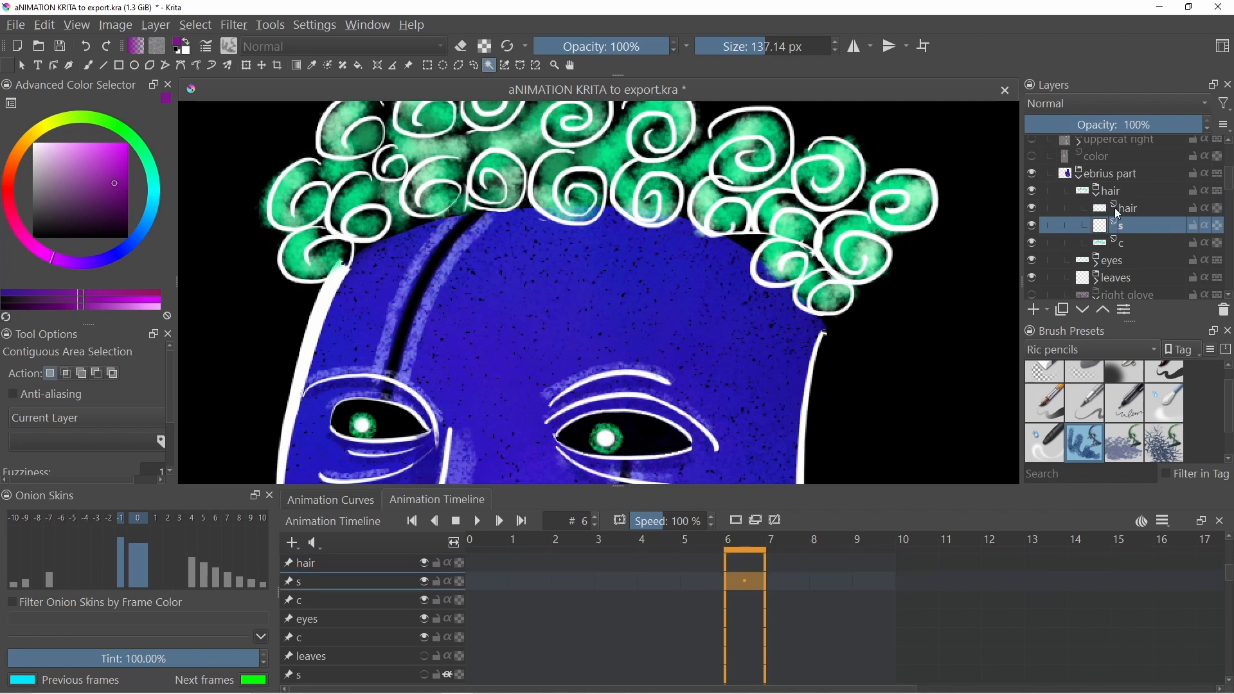
pyautogui.click(1121, 209)
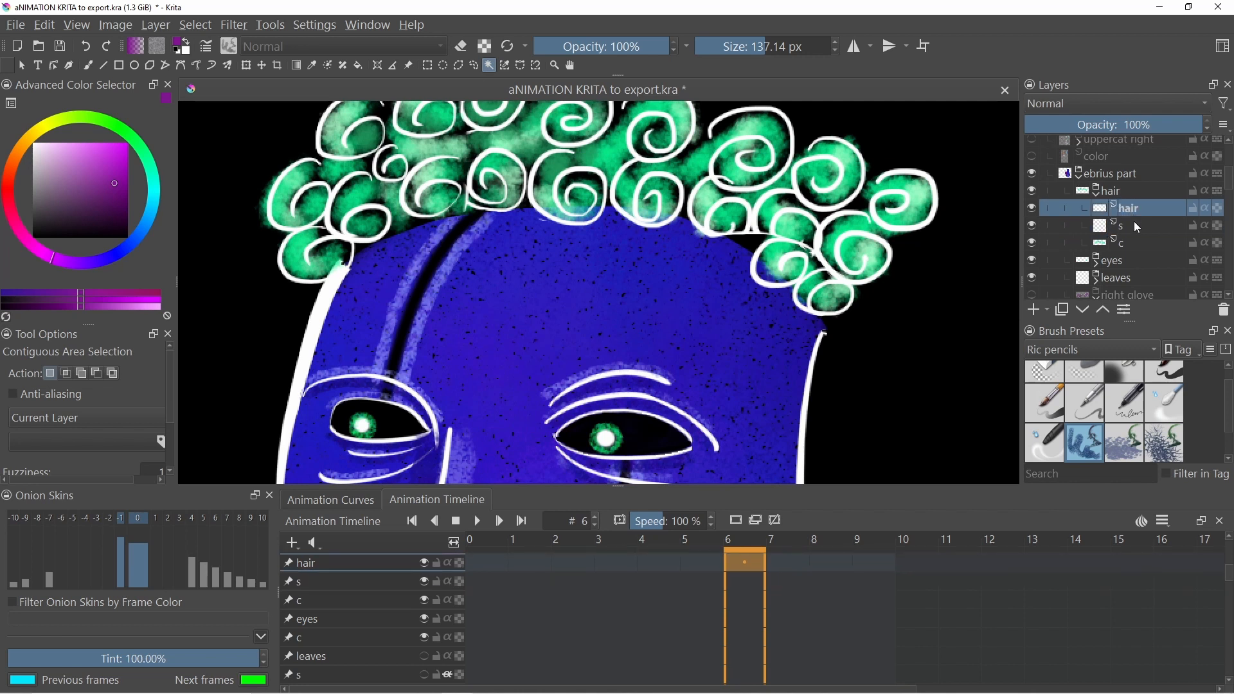
pyautogui.keyDown('shift'); pyautogui.click(1123, 239); pyautogui.keyUp('shift')
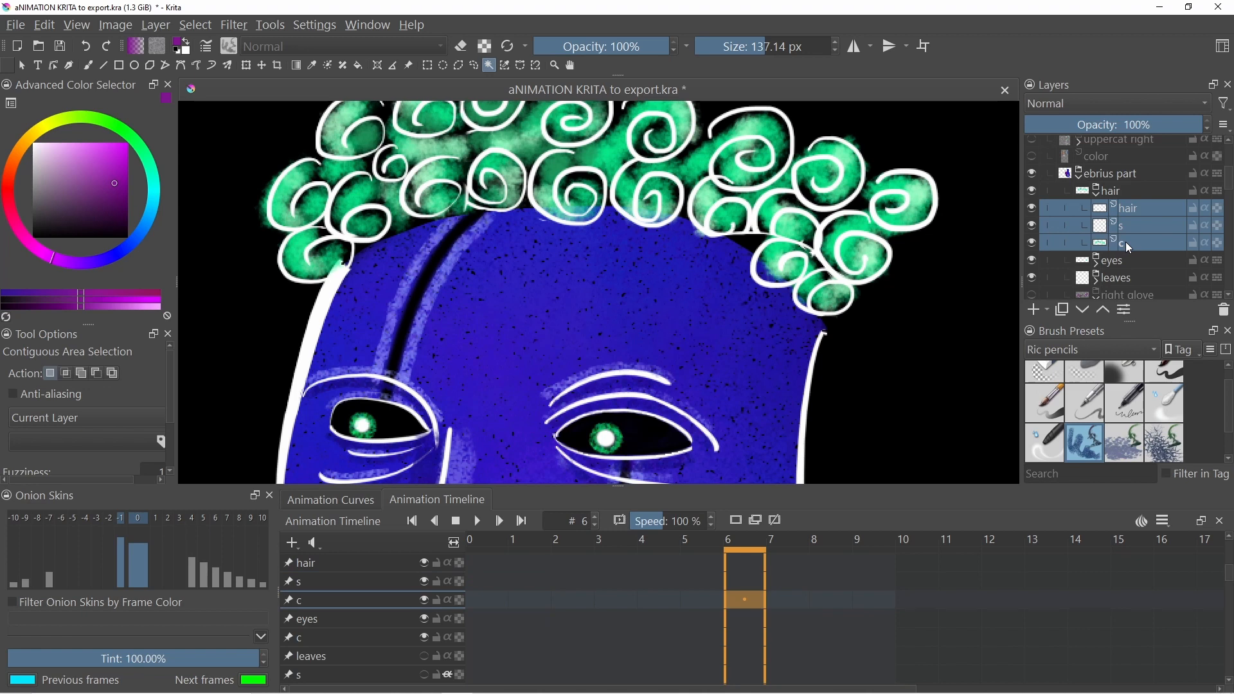
pyautogui.hotkey('ctrl', 'e')
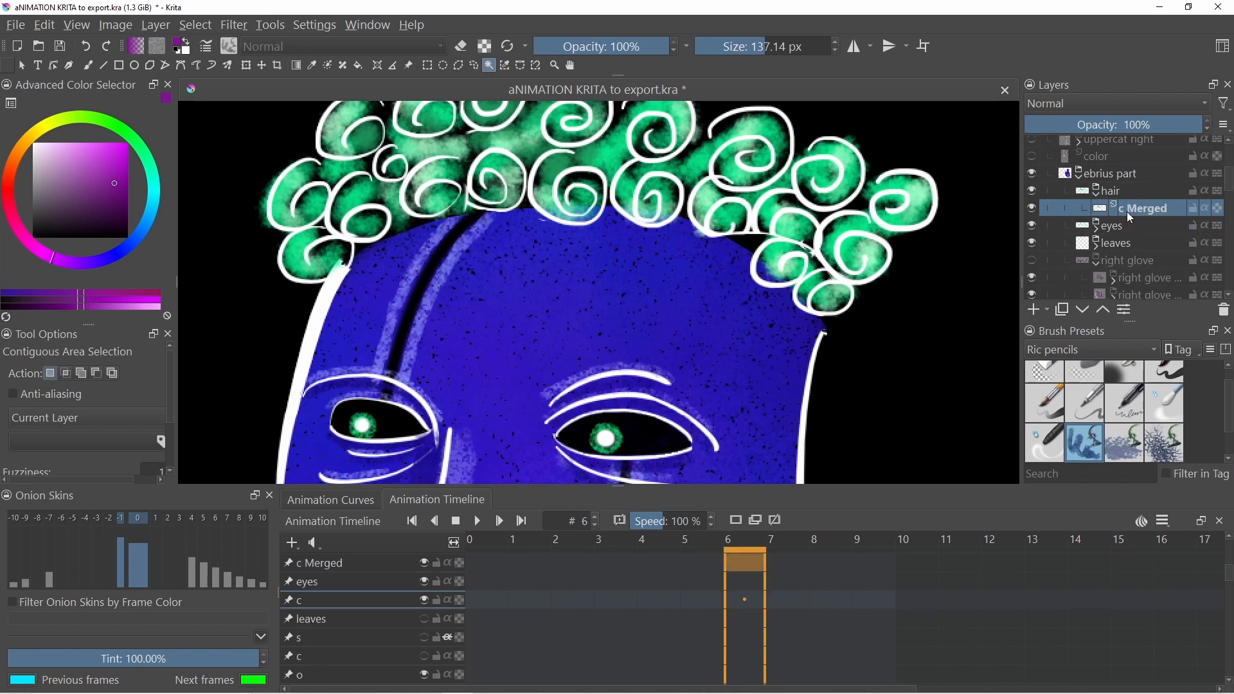
# - Rename the merged layer to hair
pyautogui.doubleClick(1131, 210)
pyautogui.write('ha')
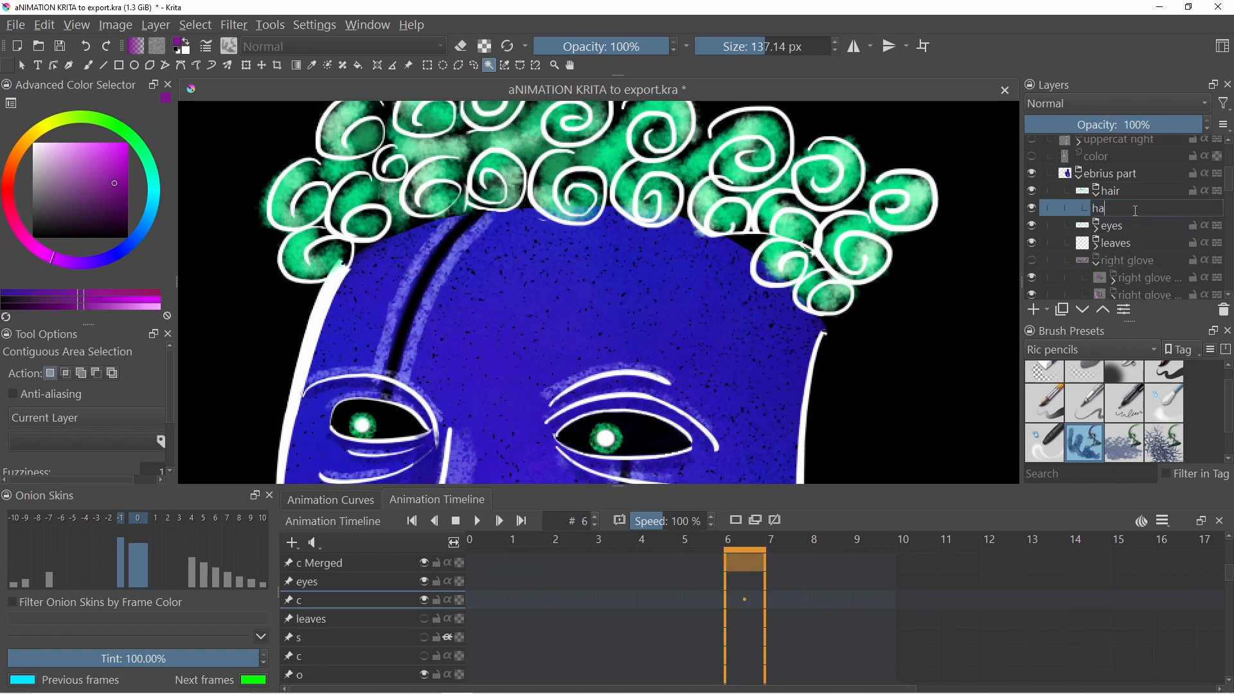
pyautogui.write('ir')
pyautogui.press('Return')
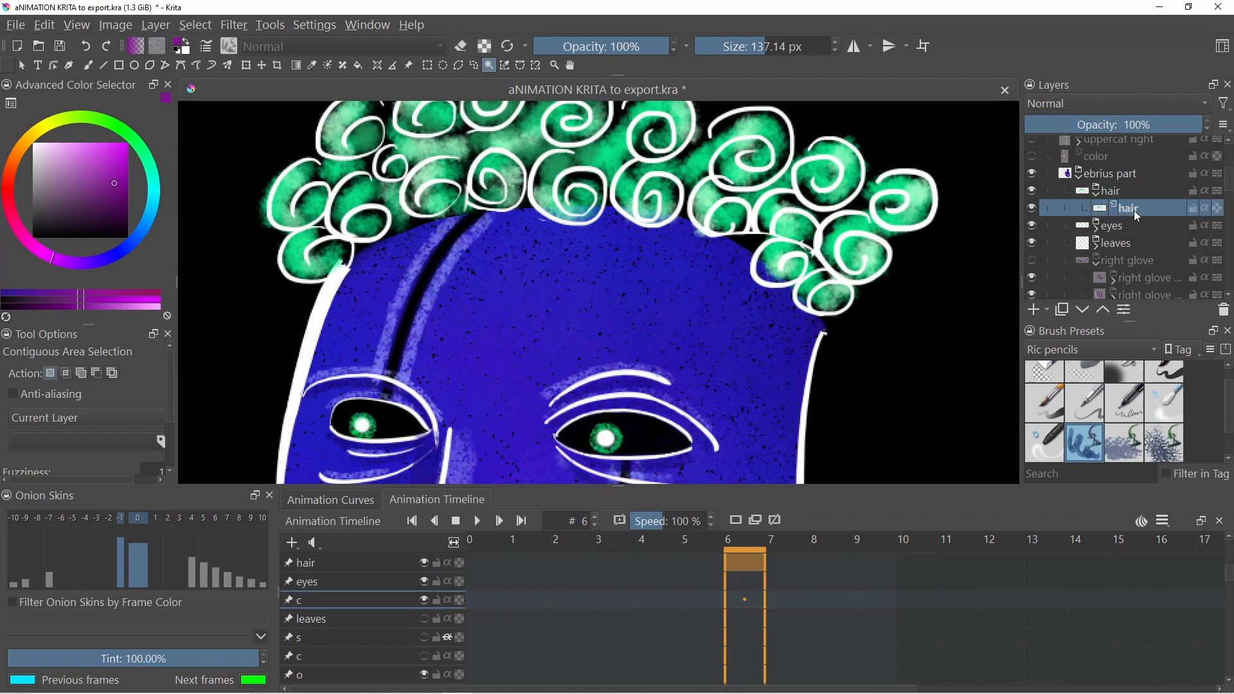
# - Move the merged hair layer out of its group and delete the empty hair group
pyautogui.moveTo(1123, 210); pyautogui.dragTo(1126, 181)
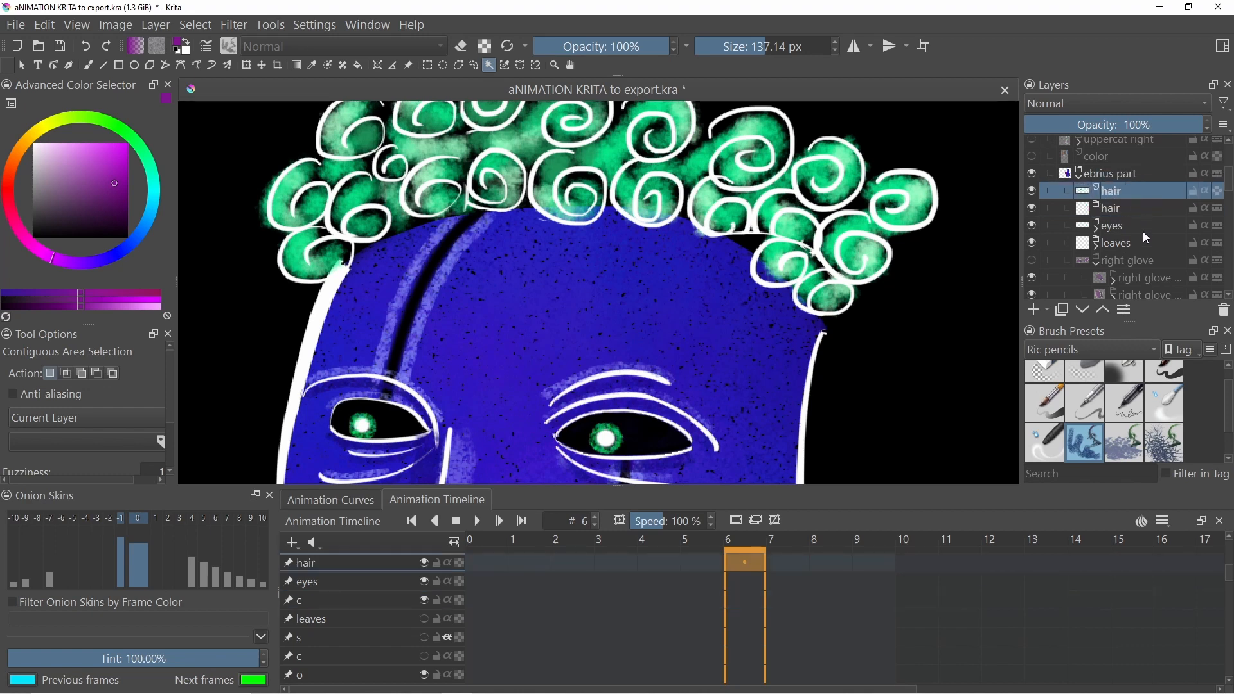
pyautogui.click(1109, 210)
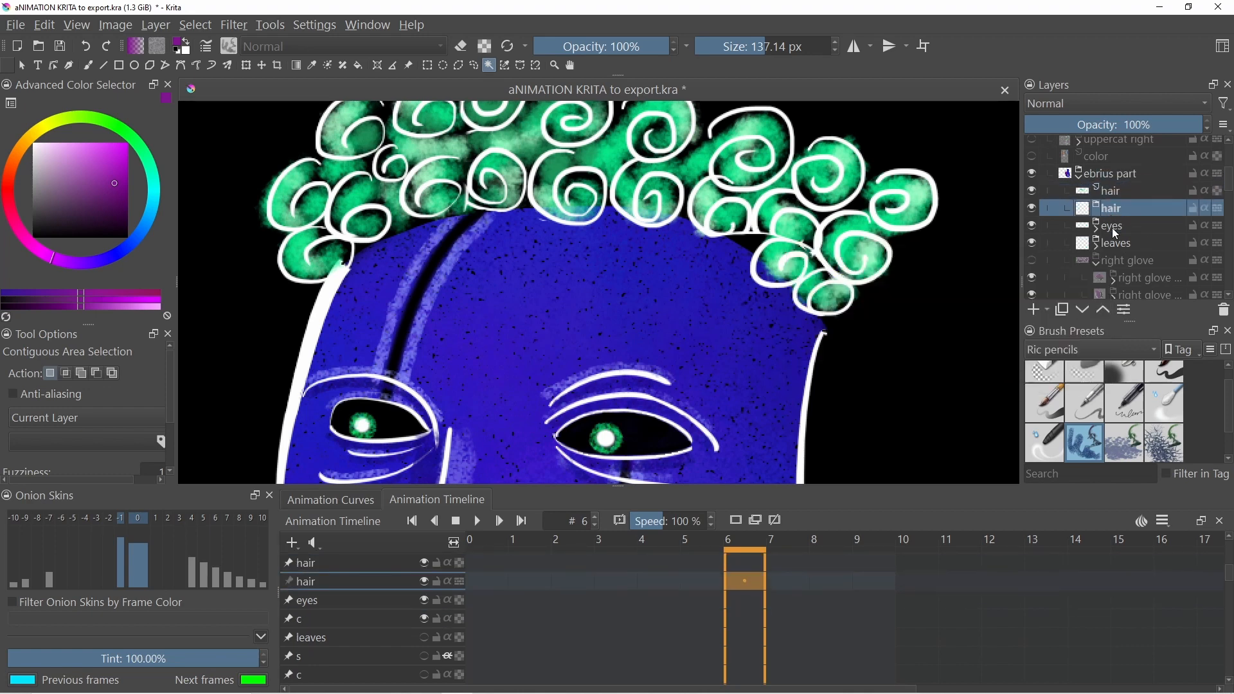
pyautogui.click(1110, 198)
pyautogui.click(1108, 209)
pyautogui.click(1226, 312)
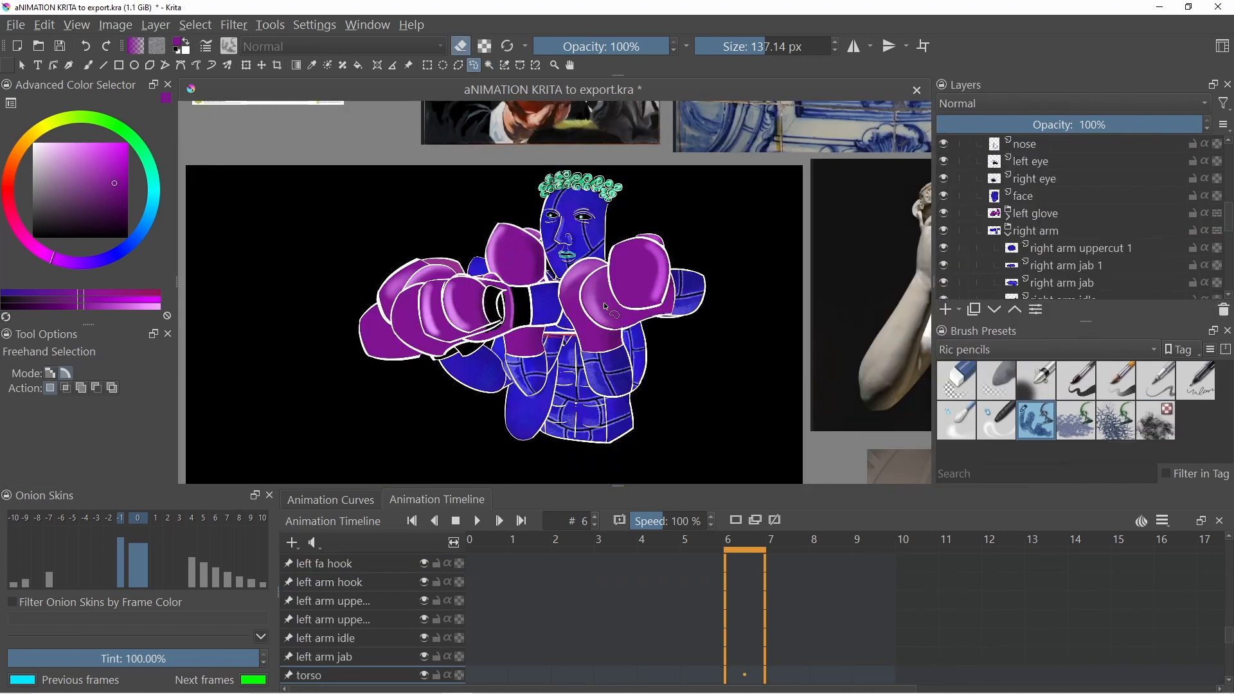
# - Hide the ebrius part's hair, right eye, left eye, leaves, right glove and mouth layers
pyautogui.scroll(1, 566, 332)
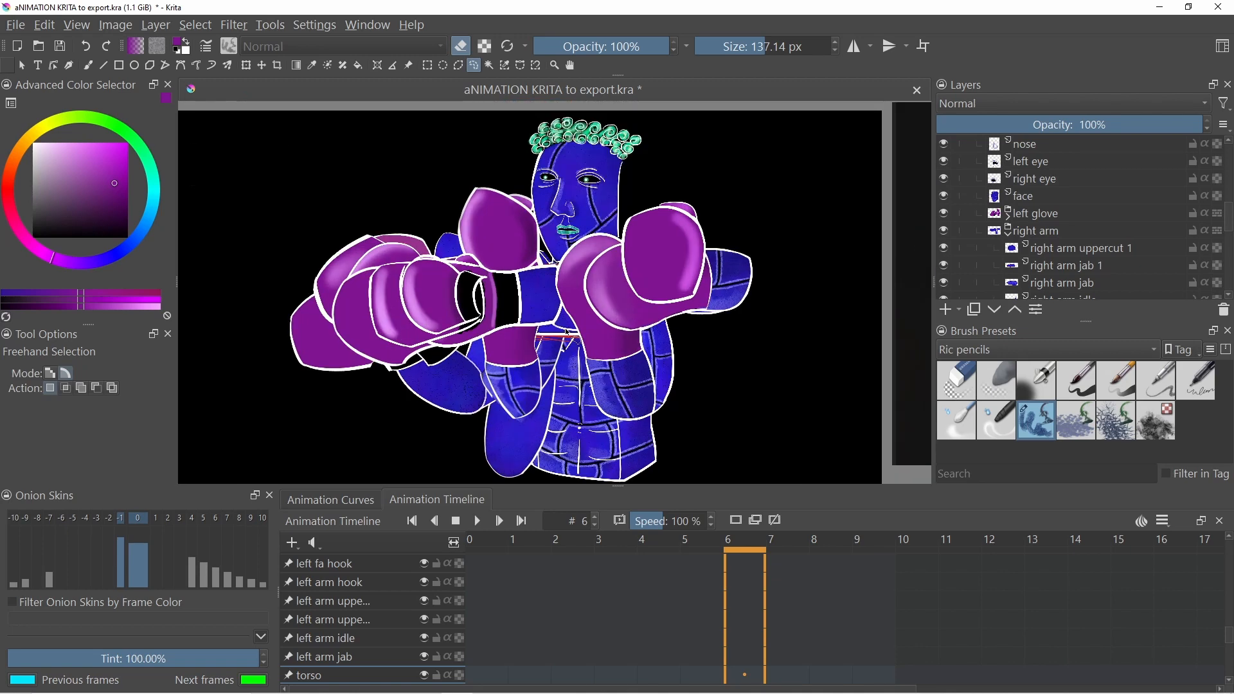
pyautogui.scroll(5, 567, 332)
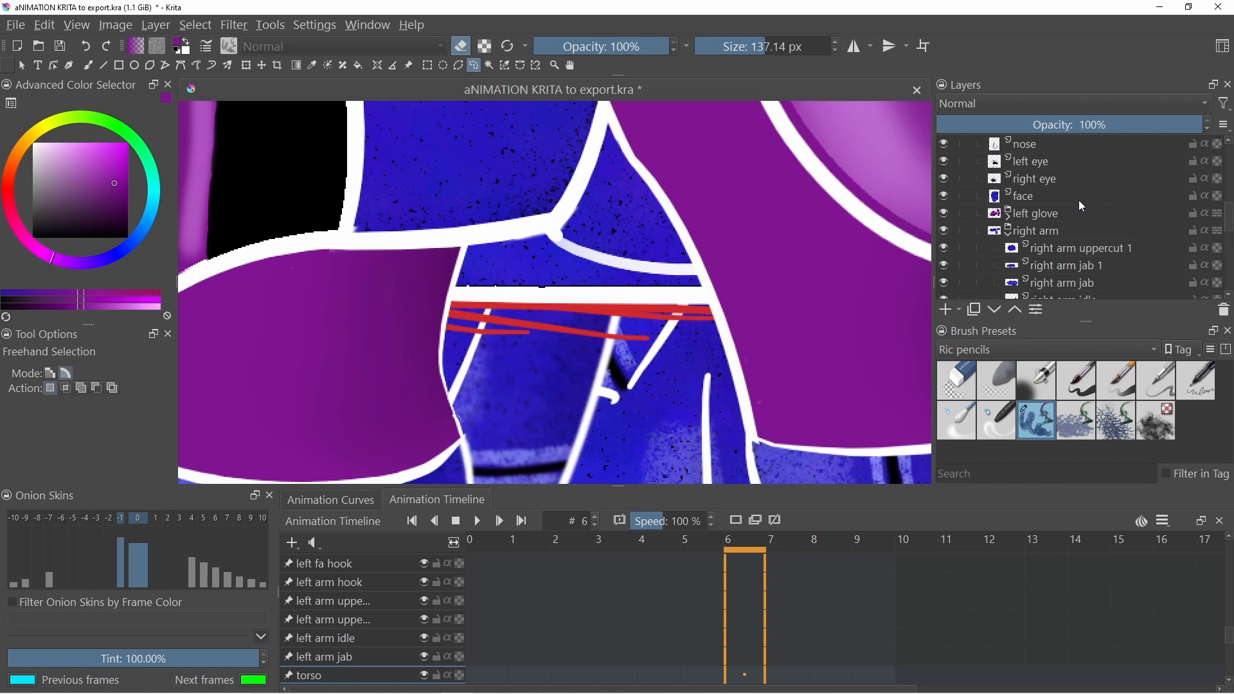
pyautogui.scroll(-1, 1073, 196)
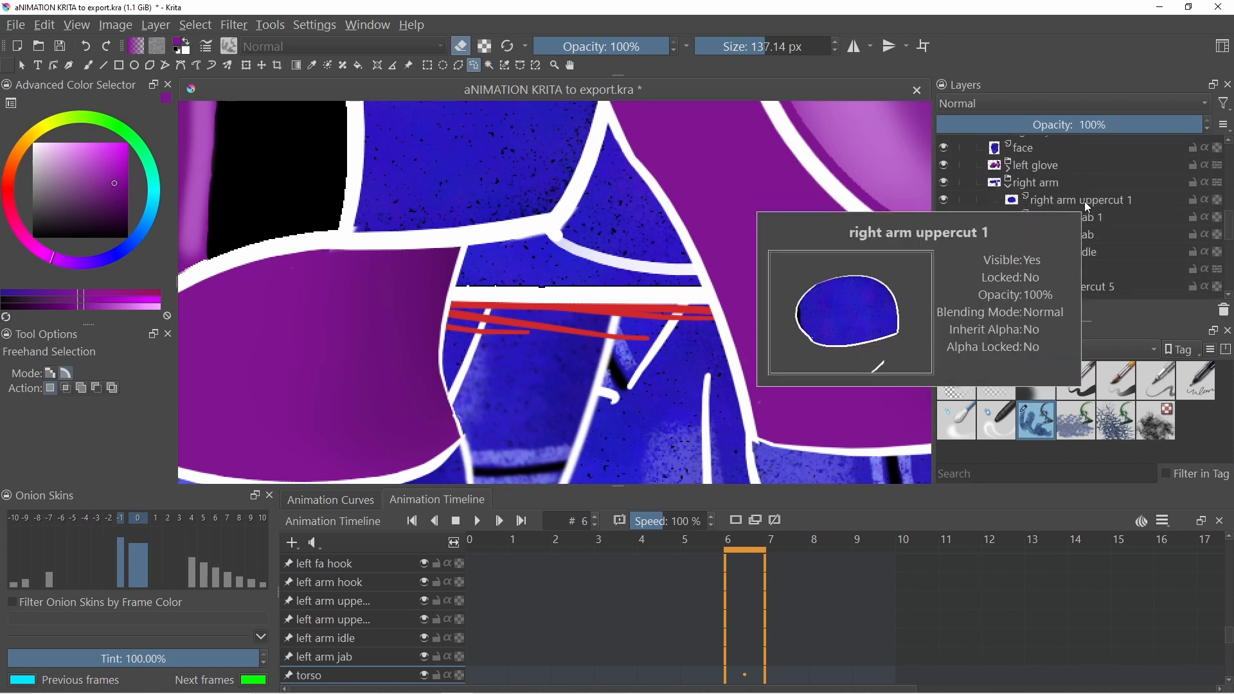
pyautogui.scroll(1, 1085, 202)
pyautogui.moveTo(1000, 244)
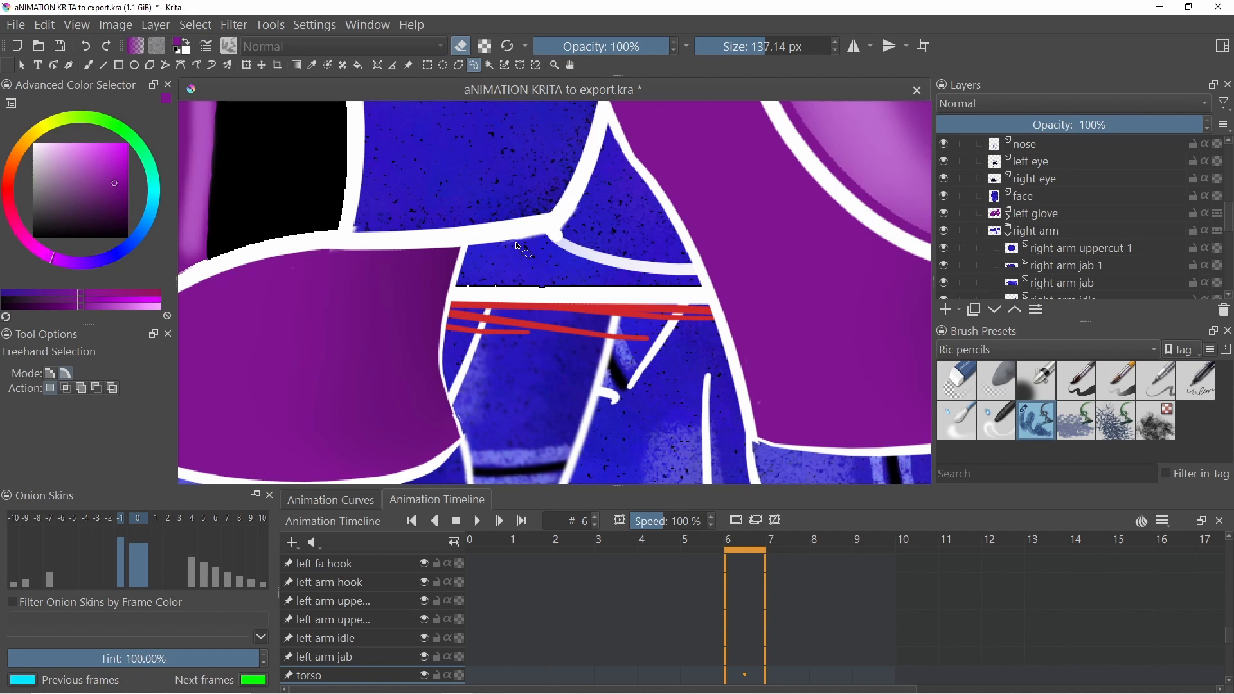
pyautogui.scroll(1, 1006, 230)
pyautogui.scroll(2, 1005, 230)
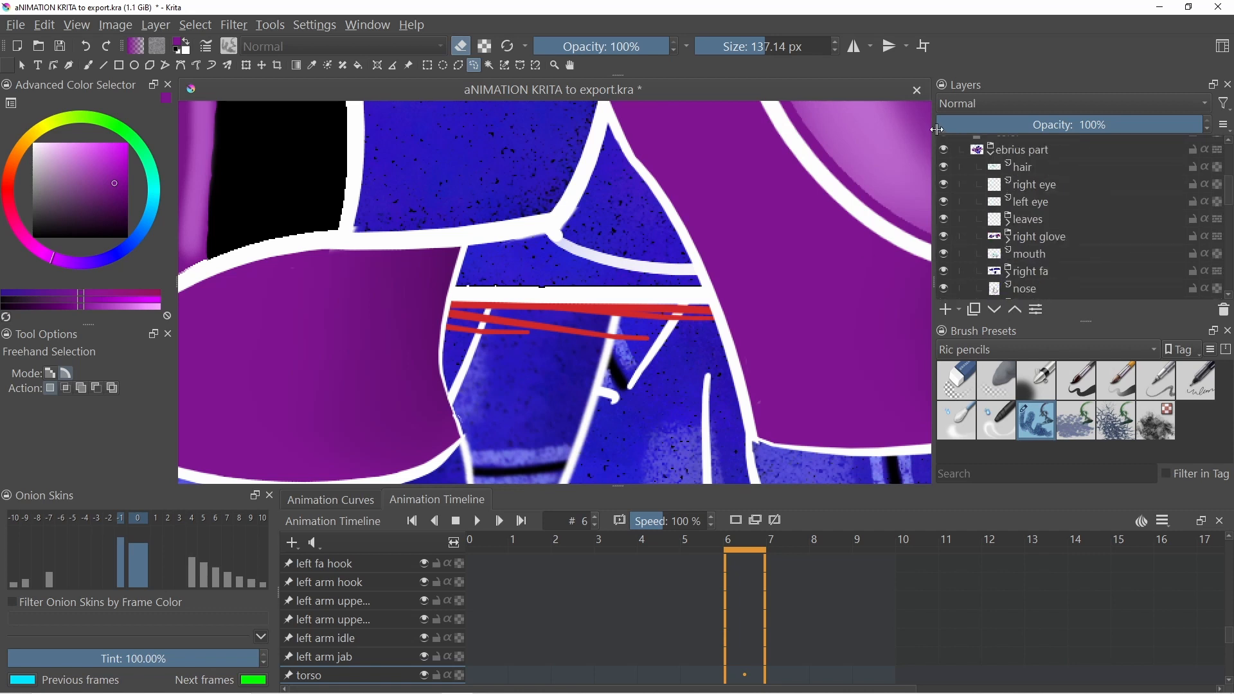
pyautogui.click(944, 167)
pyautogui.click(944, 185)
pyautogui.click(944, 202)
pyautogui.click(945, 219)
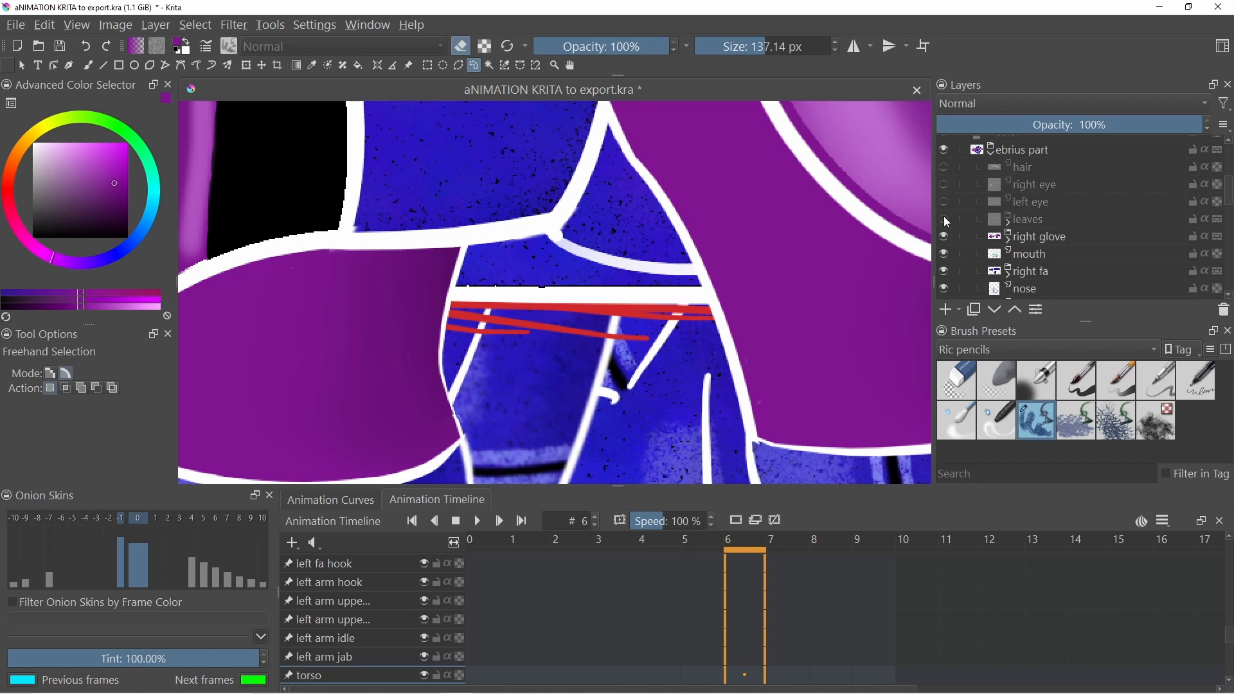
pyautogui.click(945, 237)
pyautogui.click(945, 254)
# - Hide the right fa, nose, left eye, right eye, face and left glove layers
pyautogui.scroll(-1, 943, 254)
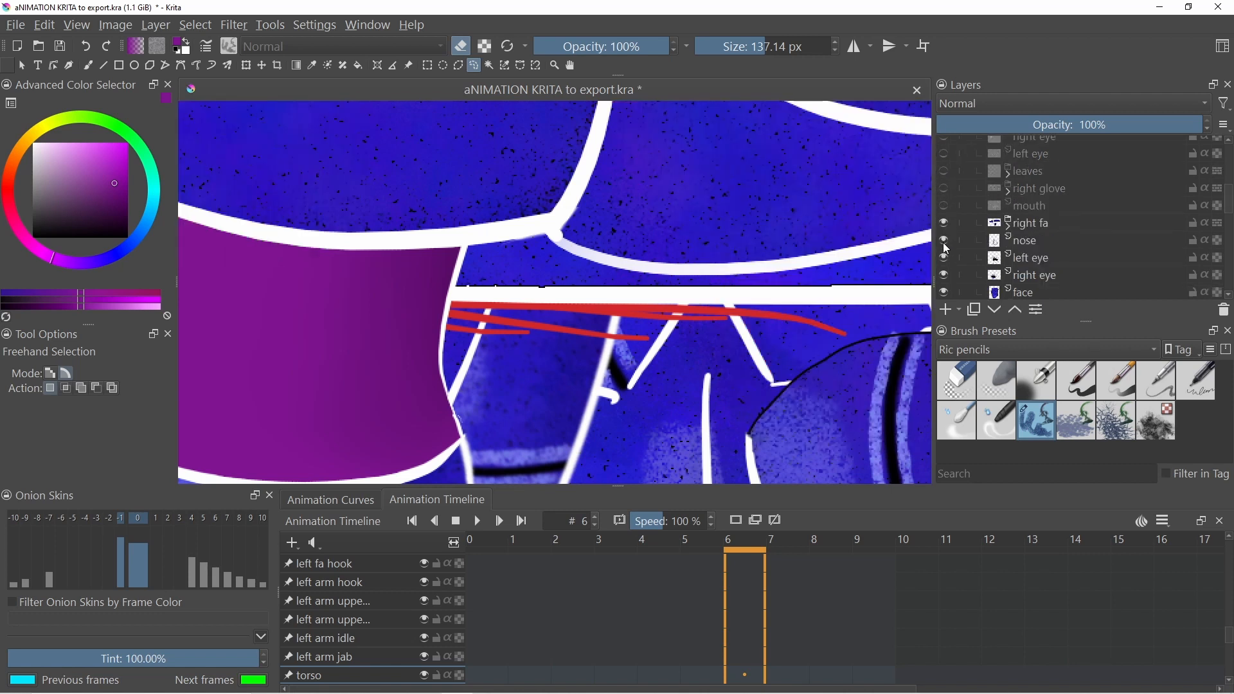
pyautogui.click(944, 224)
pyautogui.click(943, 240)
pyautogui.click(943, 258)
pyautogui.click(943, 275)
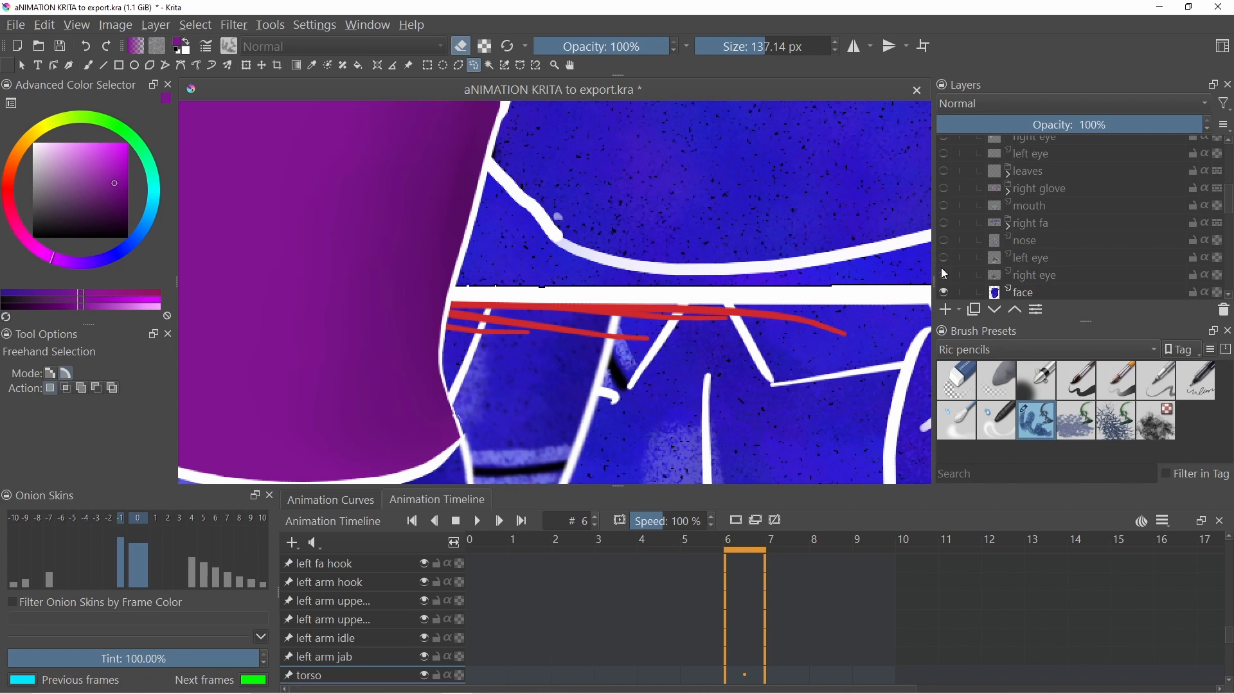
pyautogui.scroll(-1, 942, 267)
pyautogui.click(944, 245)
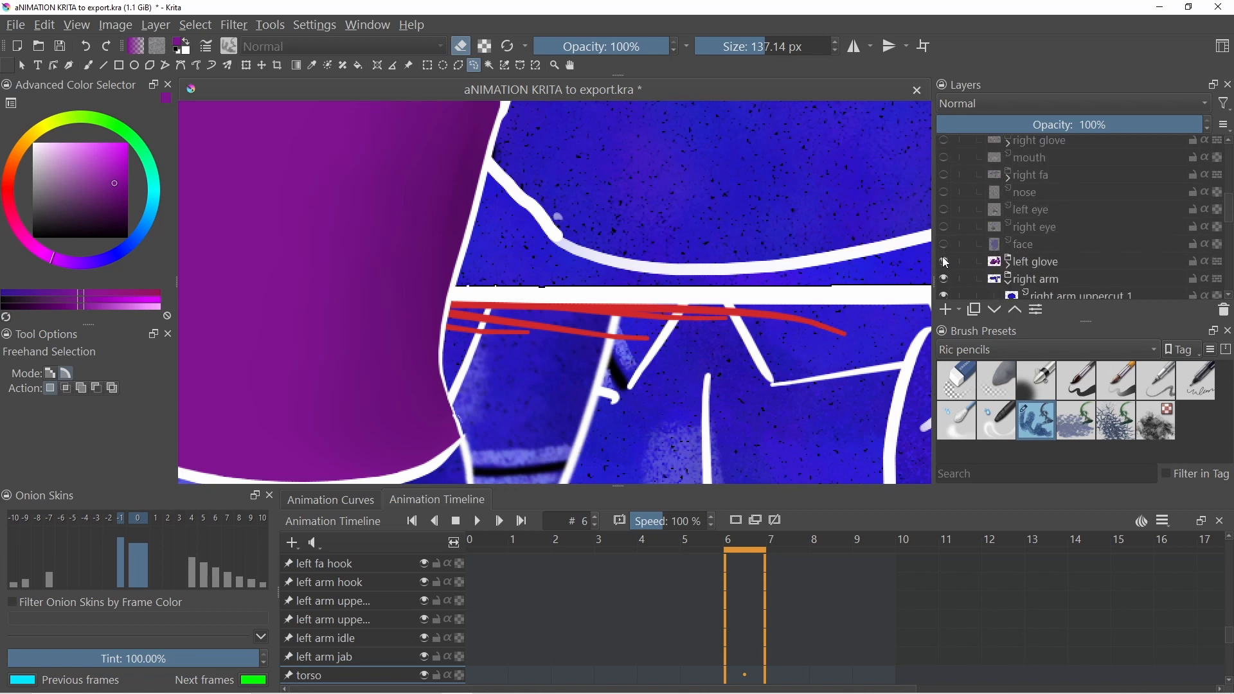
pyautogui.click(943, 262)
# - Hide the left fa group, the left fa hook layer, the left arm group and the torso layer
pyautogui.scroll(-1, 943, 262)
pyautogui.scroll(-1, 942, 264)
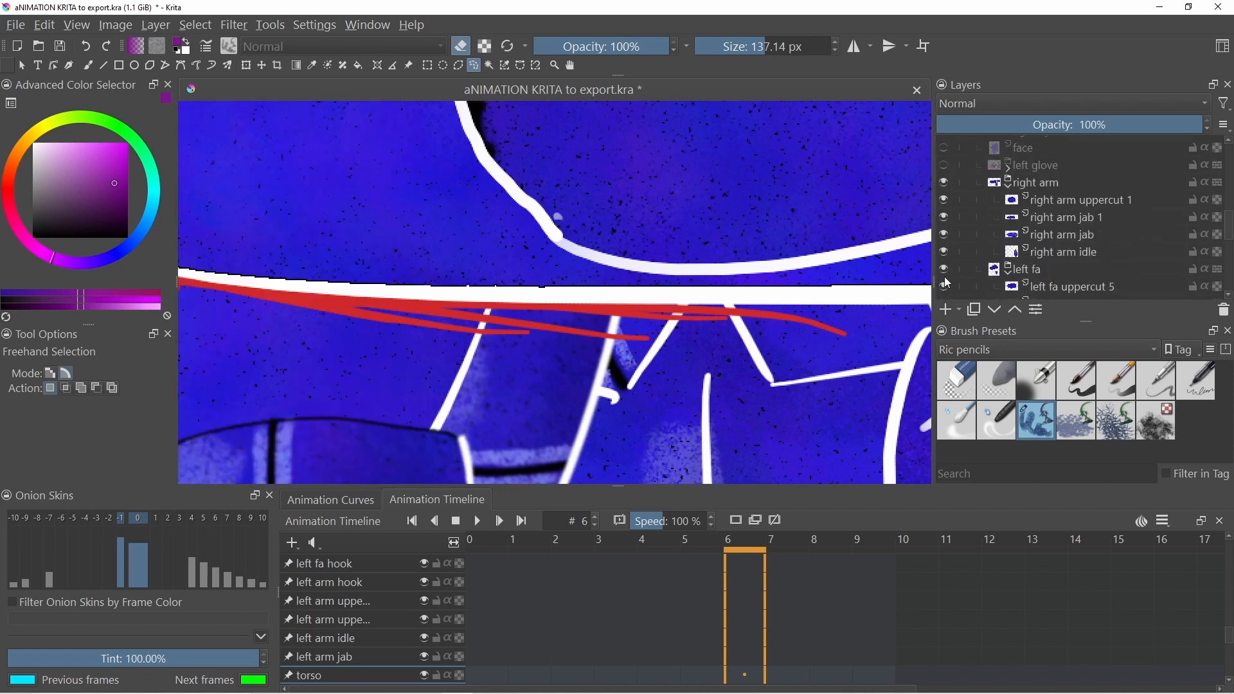
pyautogui.click(943, 270)
pyautogui.scroll(-1, 945, 270)
pyautogui.click(940, 264)
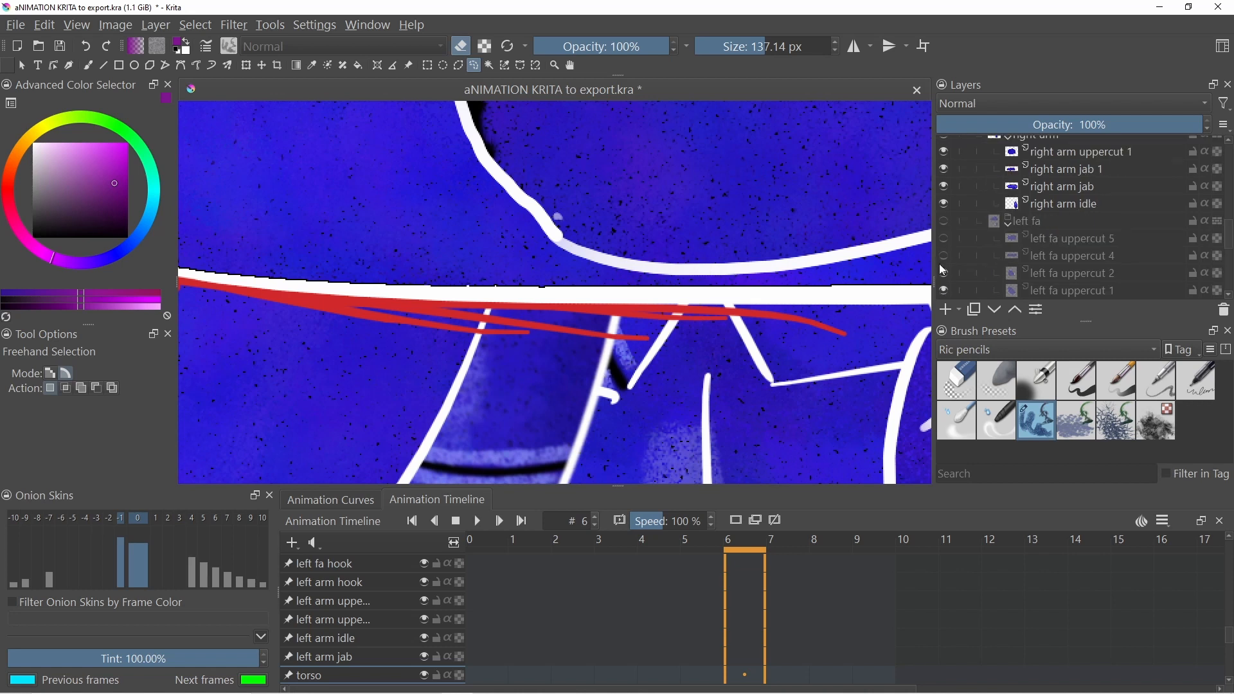
pyautogui.scroll(-2, 953, 249)
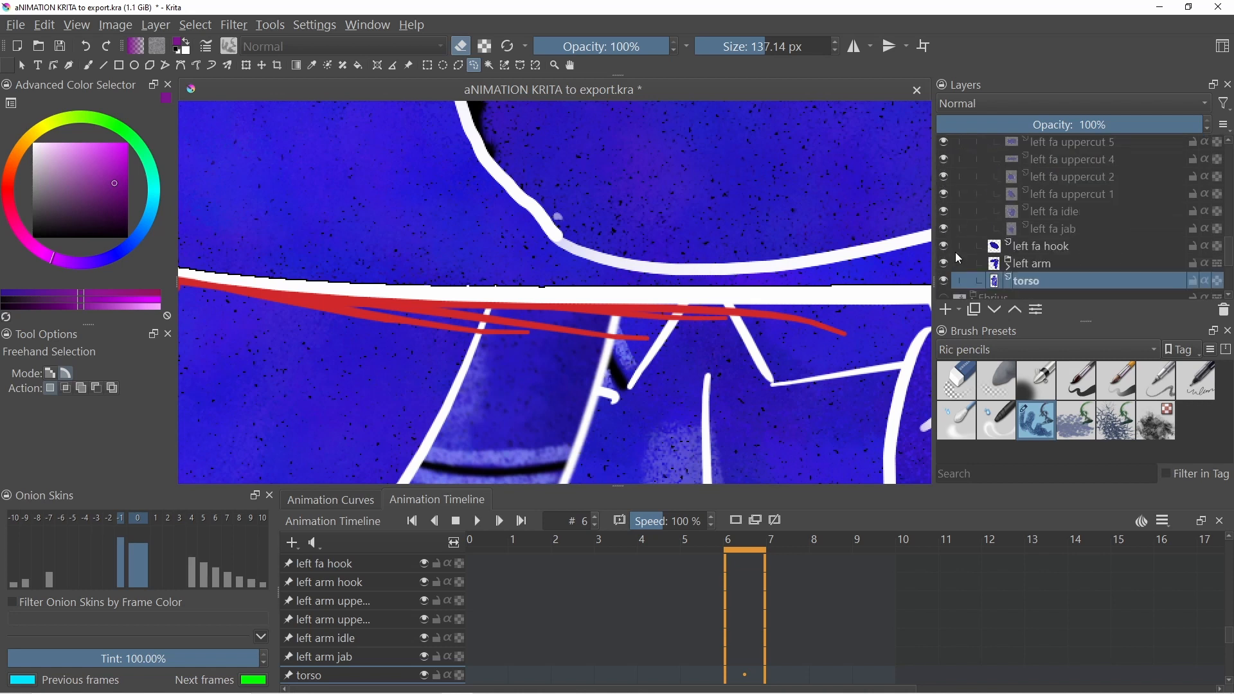
pyautogui.click(943, 247)
pyautogui.click(943, 264)
pyautogui.click(940, 280)
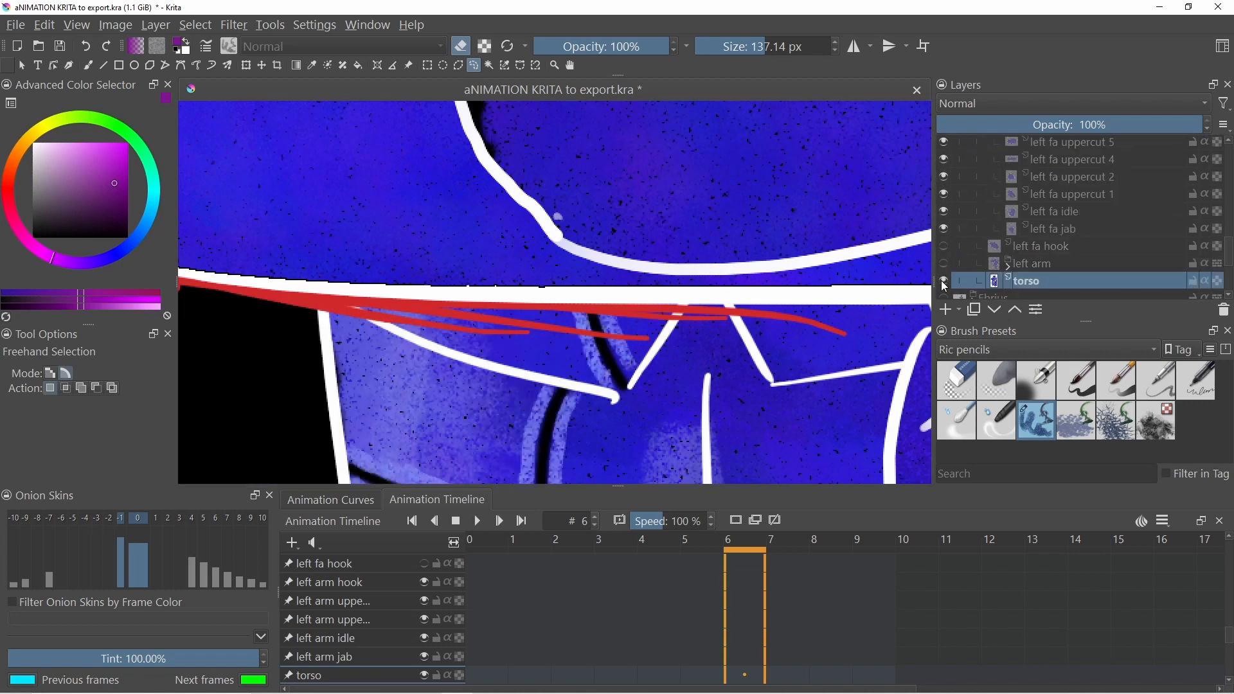
# - Inside the right arm group, hide every pose sublayer except right arm jab 1
pyautogui.scroll(-5, 886, 209)
pyautogui.scroll(3, 822, 250)
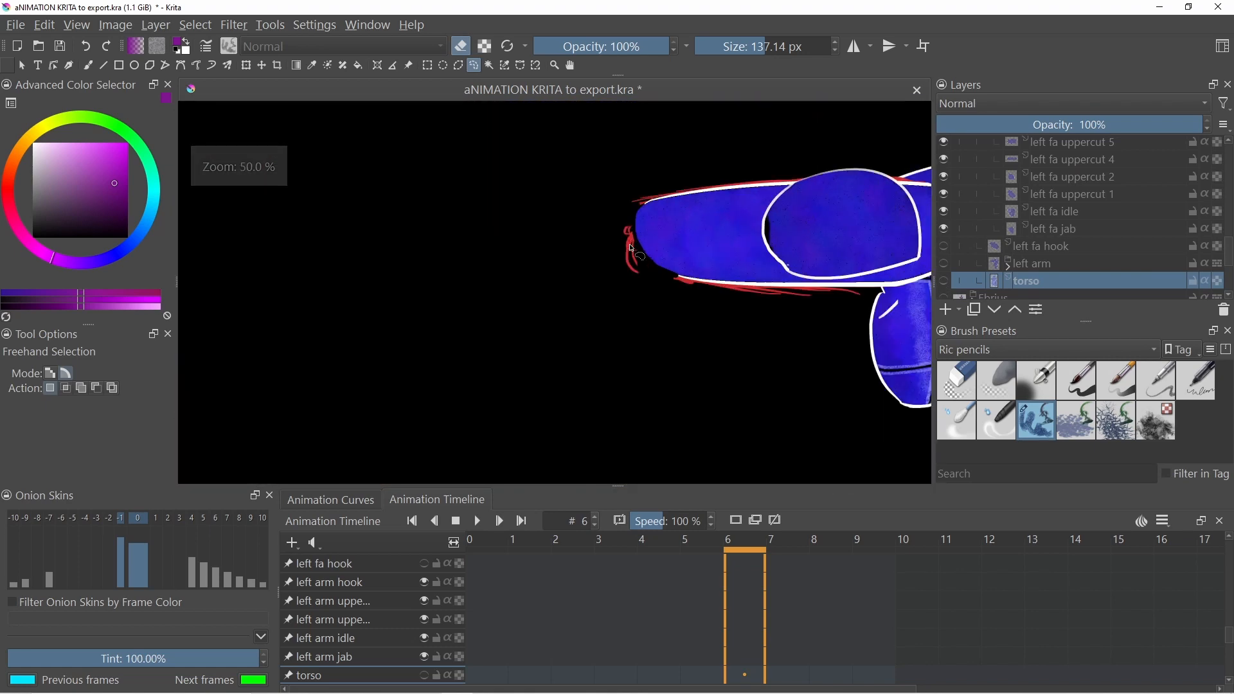
pyautogui.scroll(3, 1105, 212)
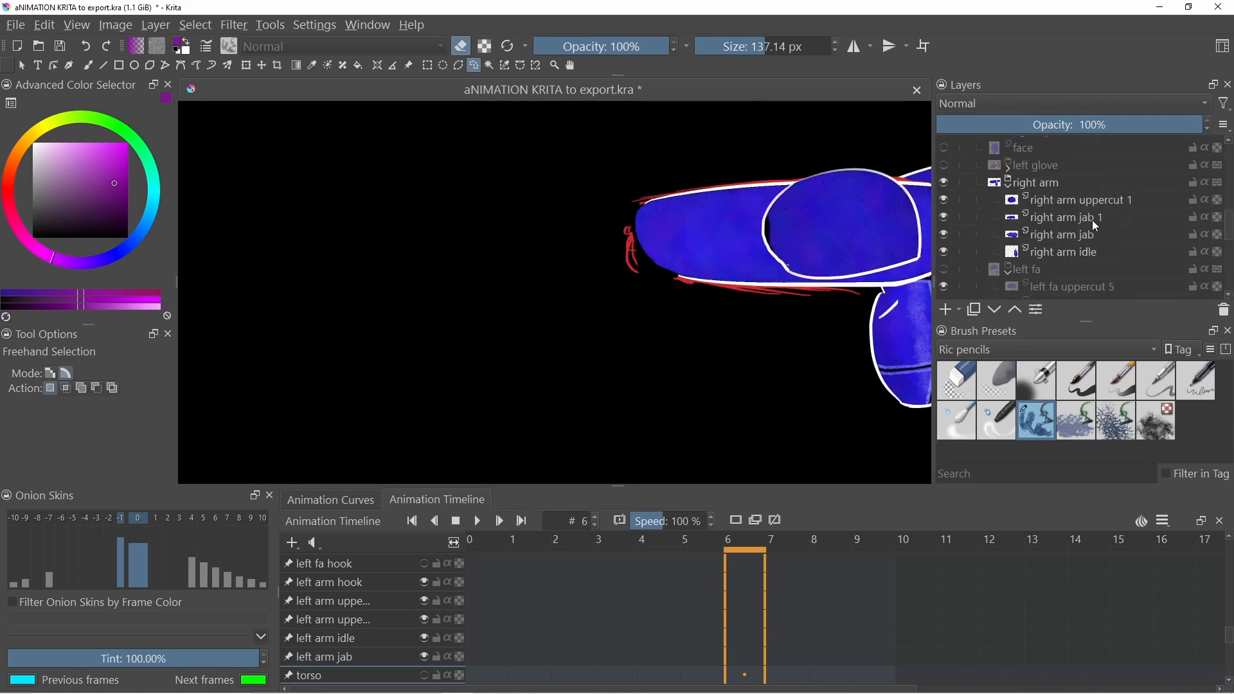
pyautogui.click(944, 252)
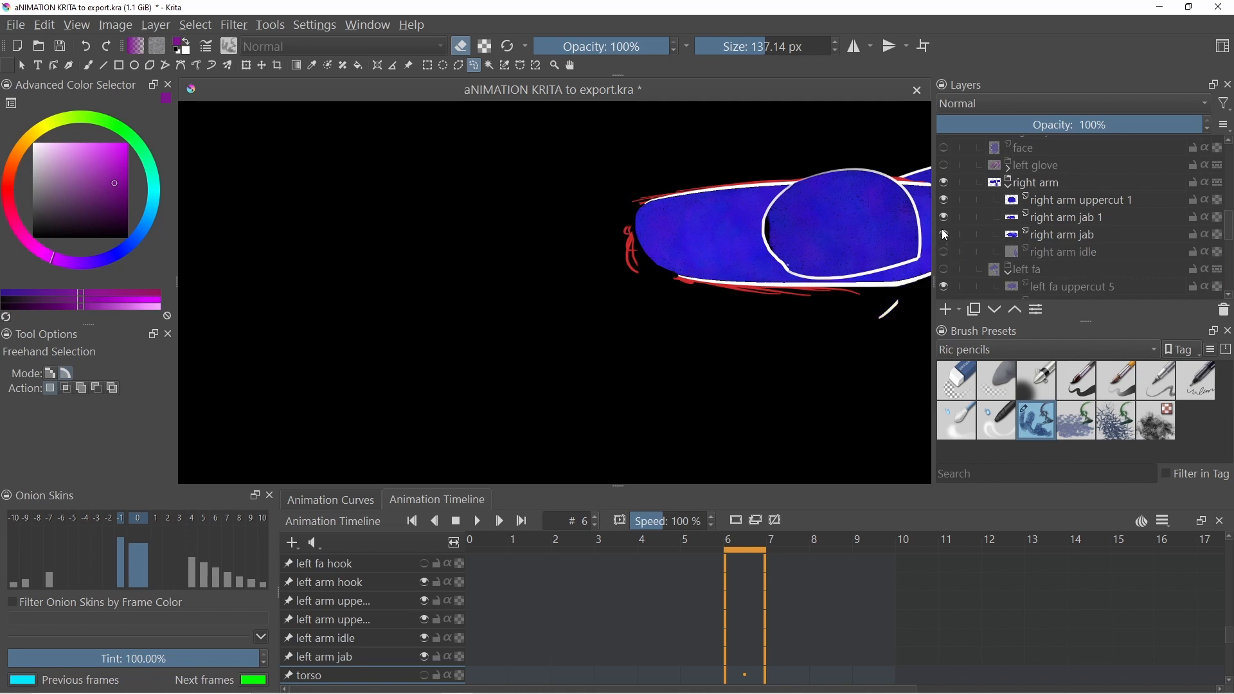
pyautogui.click(943, 217)
pyautogui.click(945, 204)
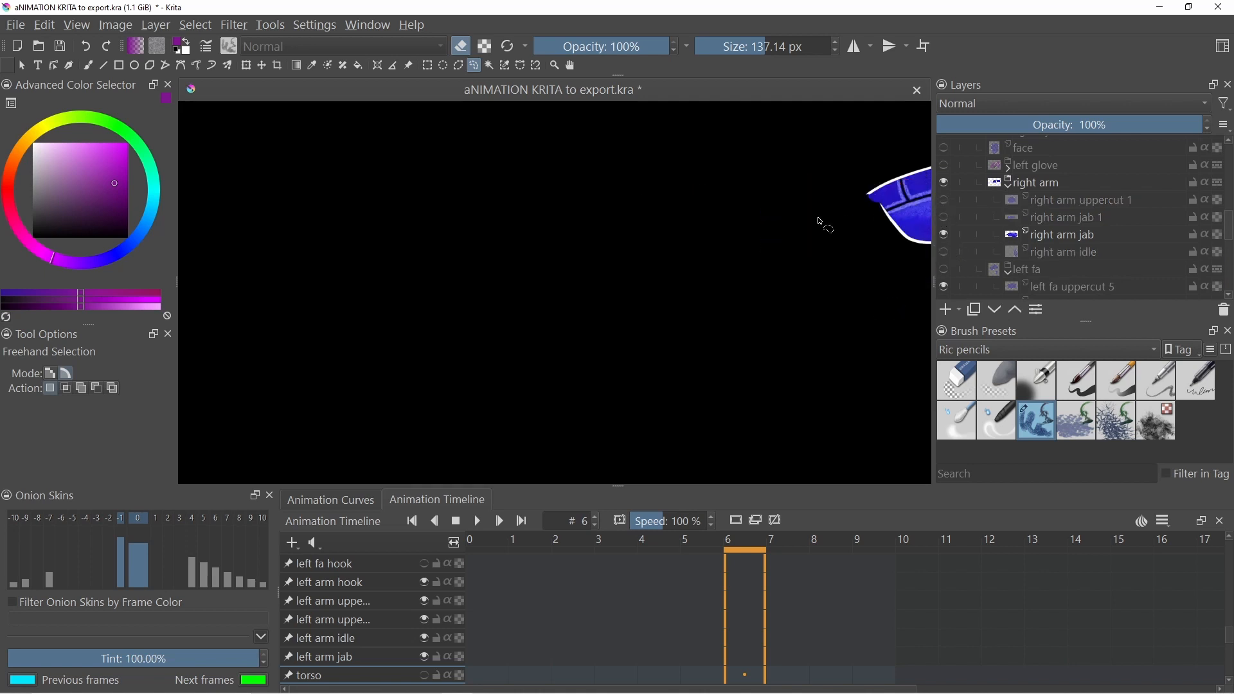
pyautogui.click(944, 218)
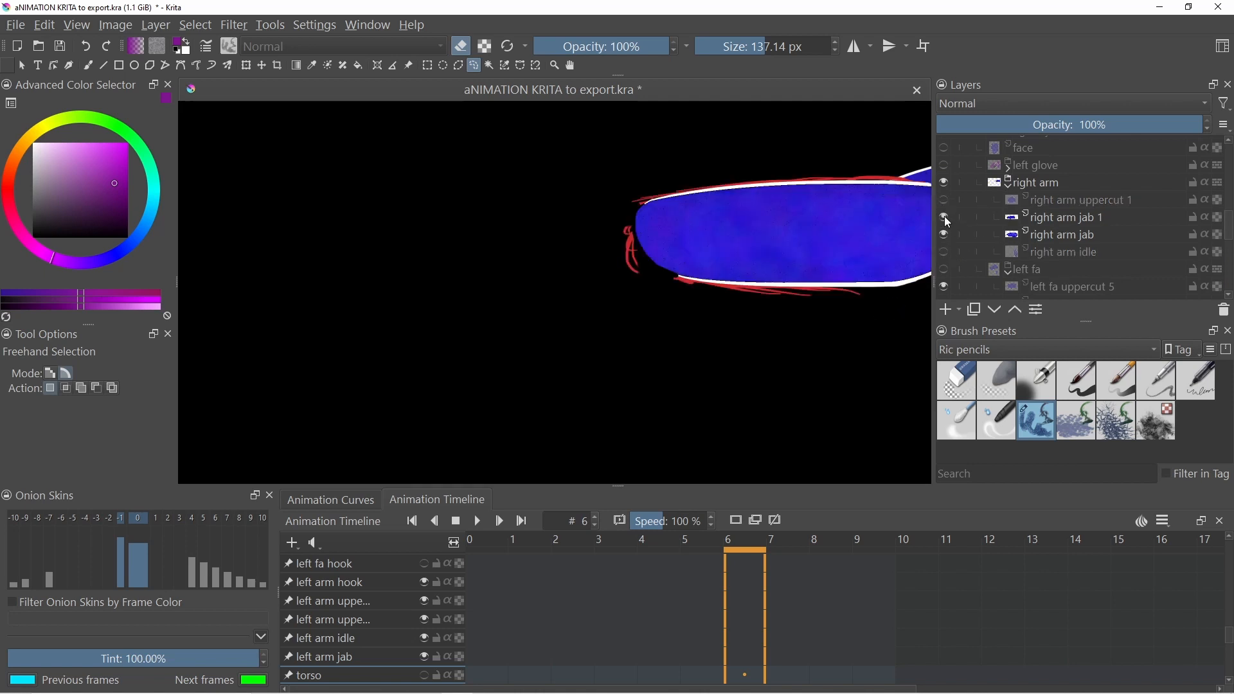
pyautogui.click(944, 234)
# - On the right arm jab 1 layer, select the red sketch lines by similar colour, delete them, and deselect
pyautogui.scroll(-2, 792, 218)
pyautogui.scroll(3, 836, 218)
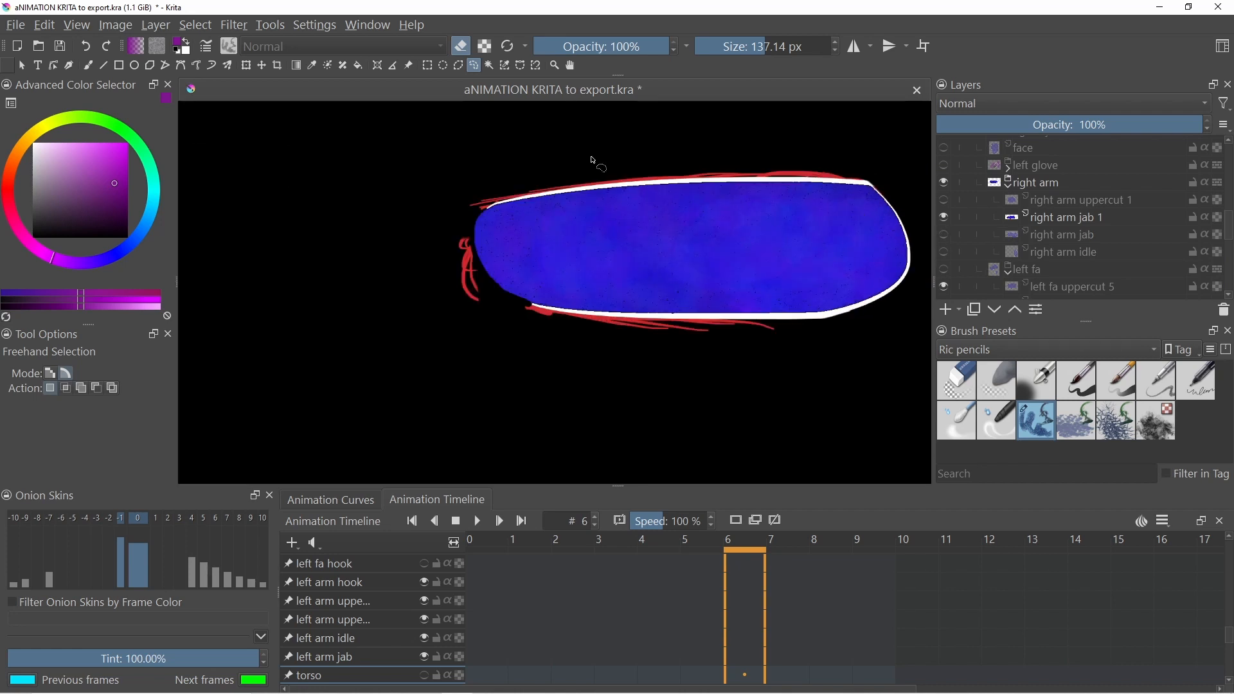
pyautogui.click(505, 65)
pyautogui.scroll(2, 662, 347)
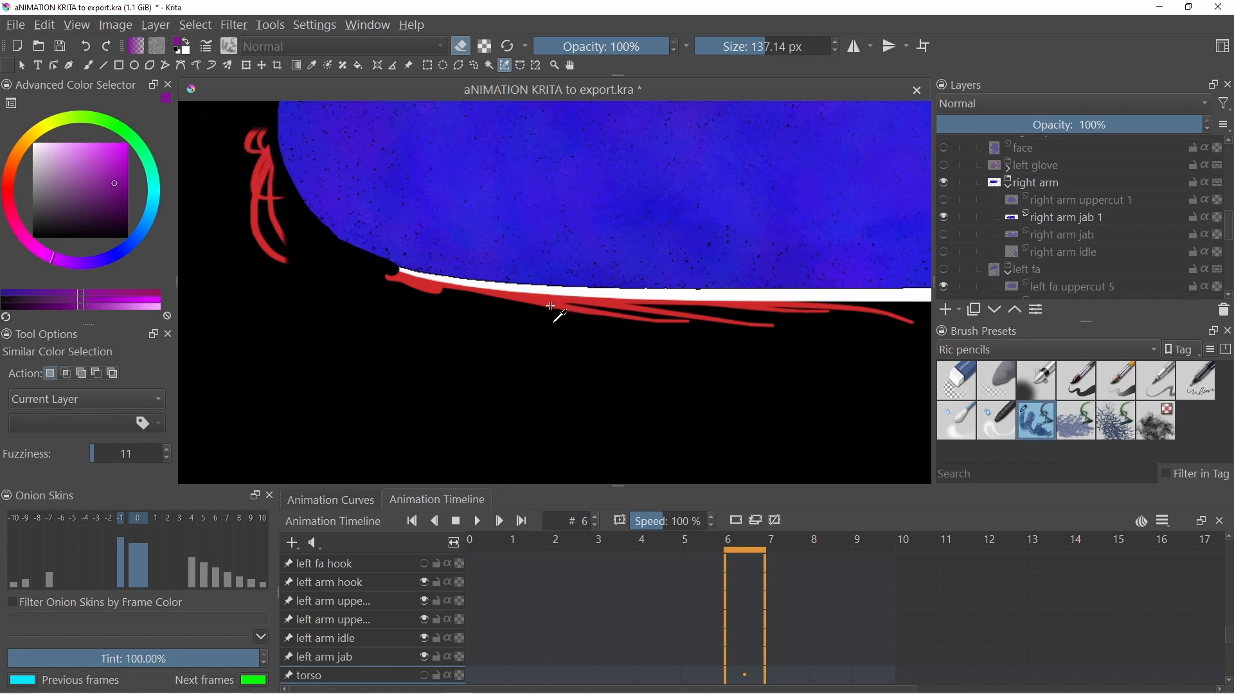
pyautogui.scroll(2, 545, 304)
pyautogui.click(1067, 218)
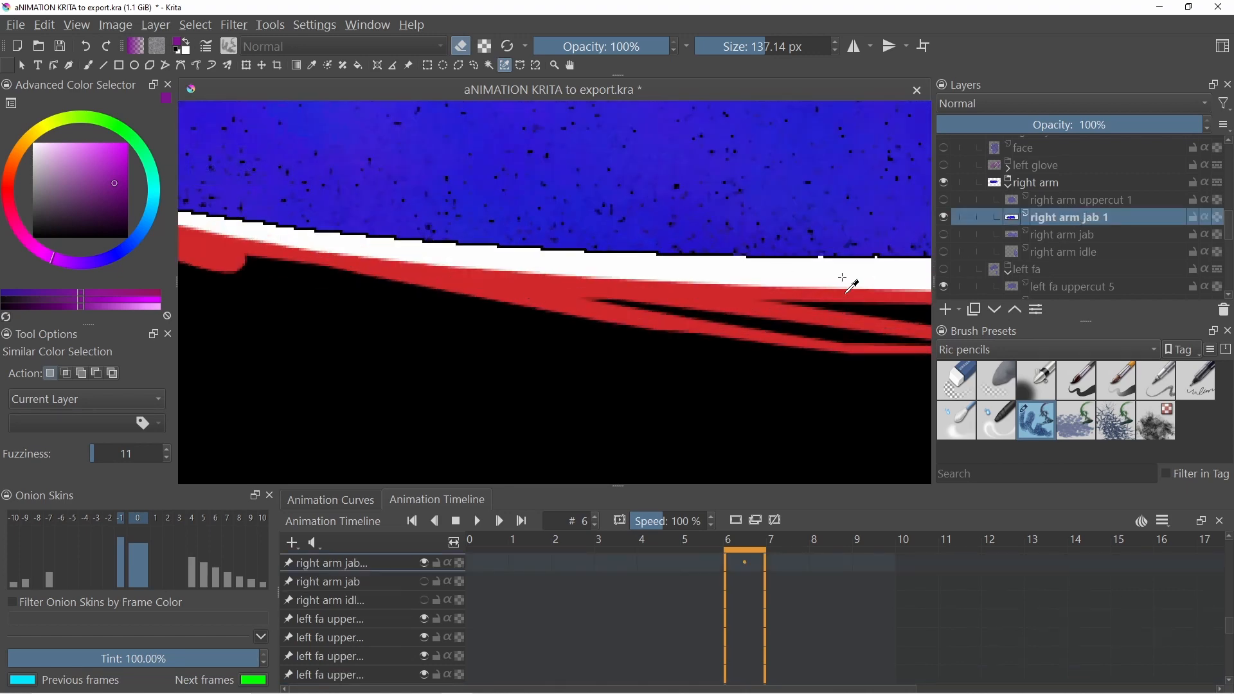
pyautogui.click(518, 292)
pyautogui.scroll(-4, 514, 293)
pyautogui.scroll(1, 510, 294)
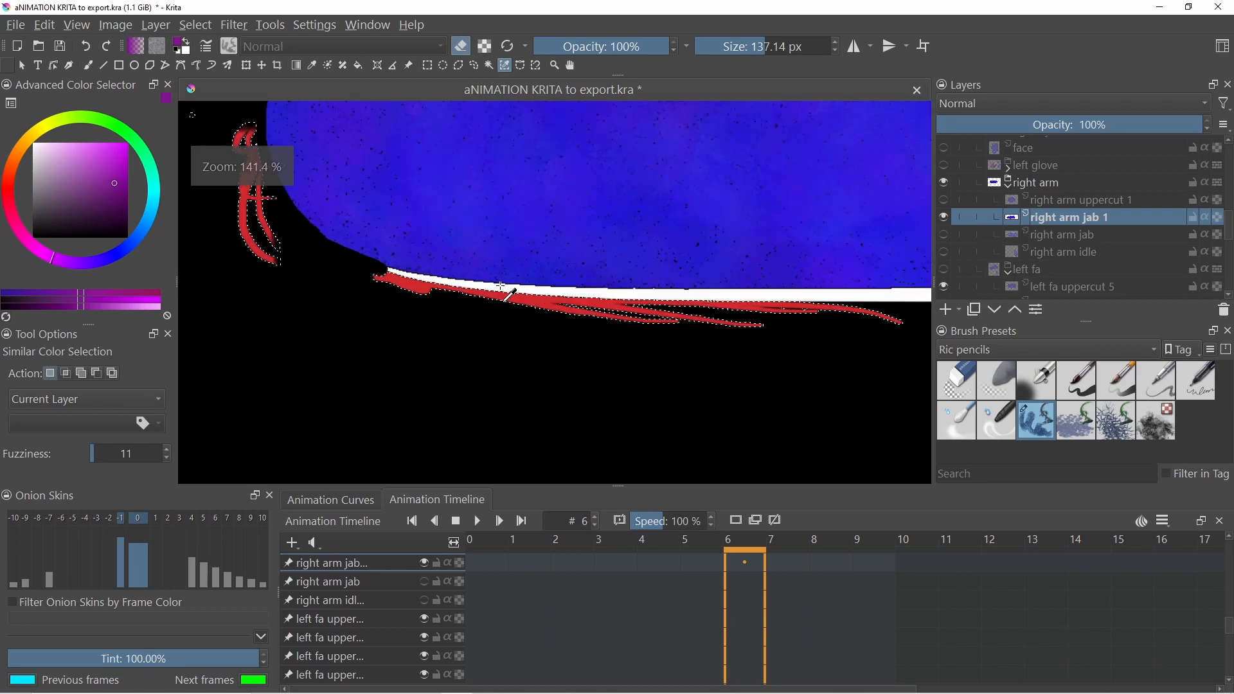
pyautogui.press('Delete')
pyautogui.scroll(-3, 510, 289)
pyautogui.scroll(2, 546, 245)
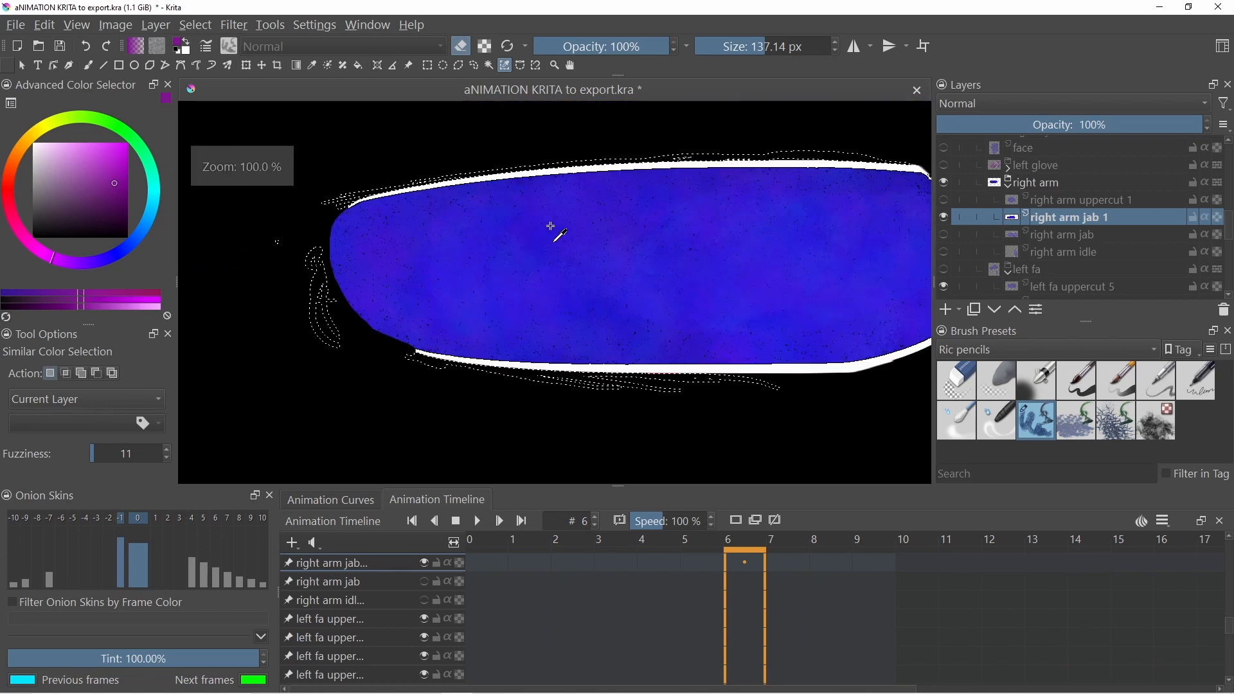
pyautogui.hotkey('ctrl', 'shift', 'a')
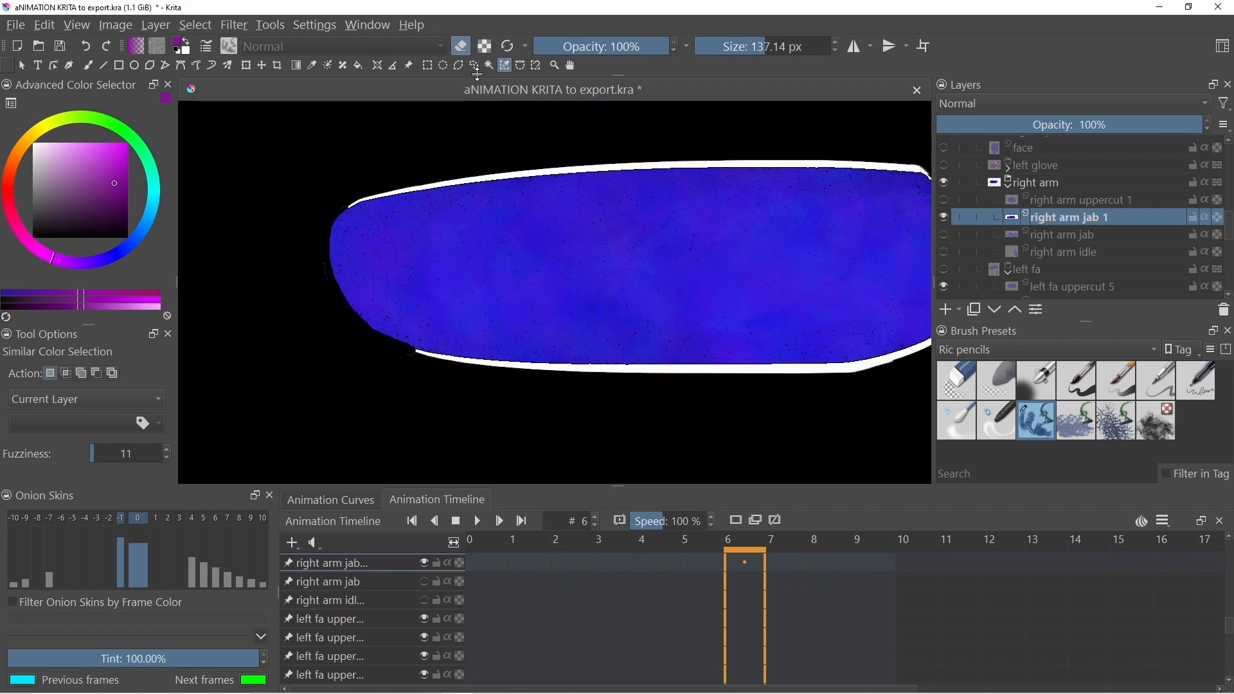
# - Switch to painting and pick the eraser brush preset
pyautogui.scroll(2, 408, 352)
pyautogui.scroll(-4, 409, 347)
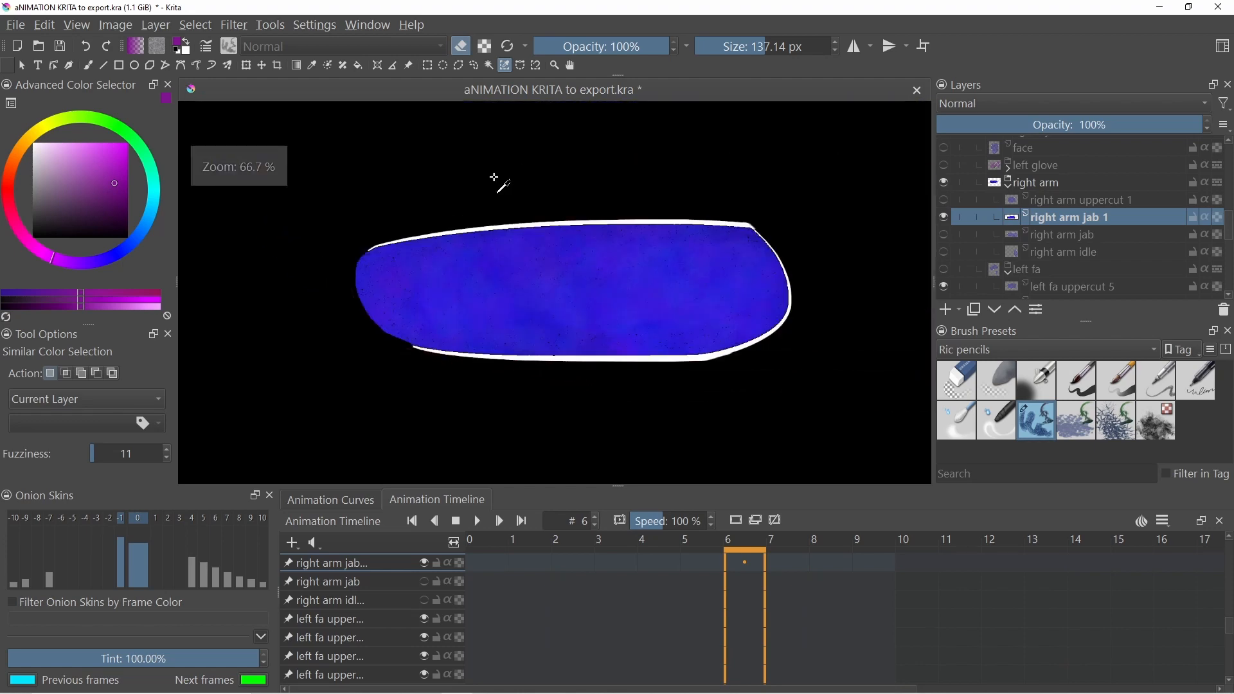
pyautogui.scroll(3, 381, 344)
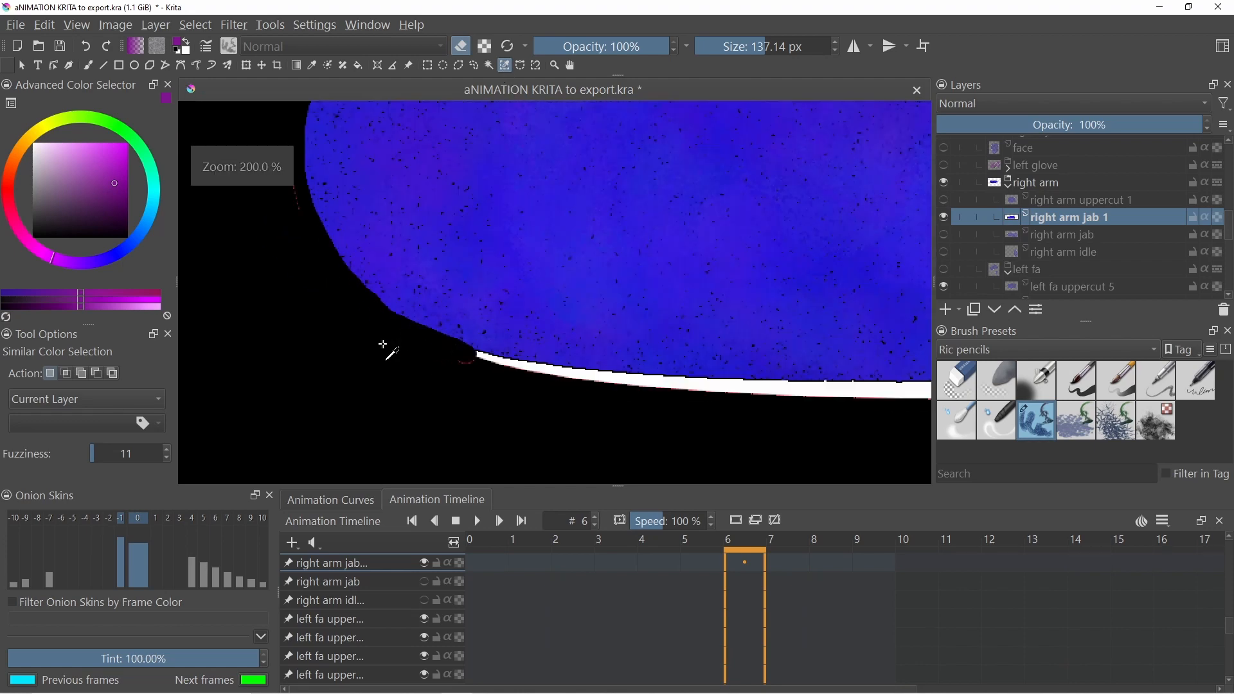
pyautogui.press('b')
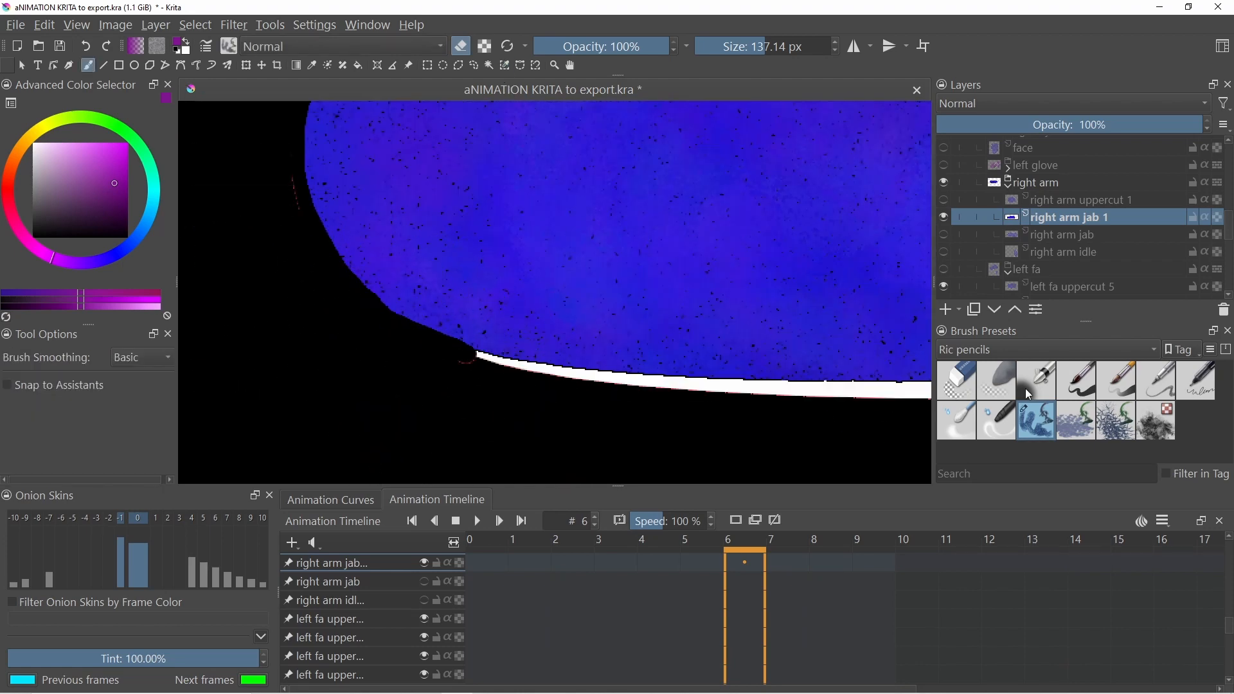
pyautogui.click(959, 383)
# - Make the ebrius part's hidden hair, eye, leaves, glove, mouth, nose, face and right arm pose layers visible again
pyautogui.scroll(-4, 480, 302)
pyautogui.moveTo(944, 269); pyautogui.dragTo(943, 179)
pyautogui.scroll(1, 946, 204)
pyautogui.scroll(3, 956, 205)
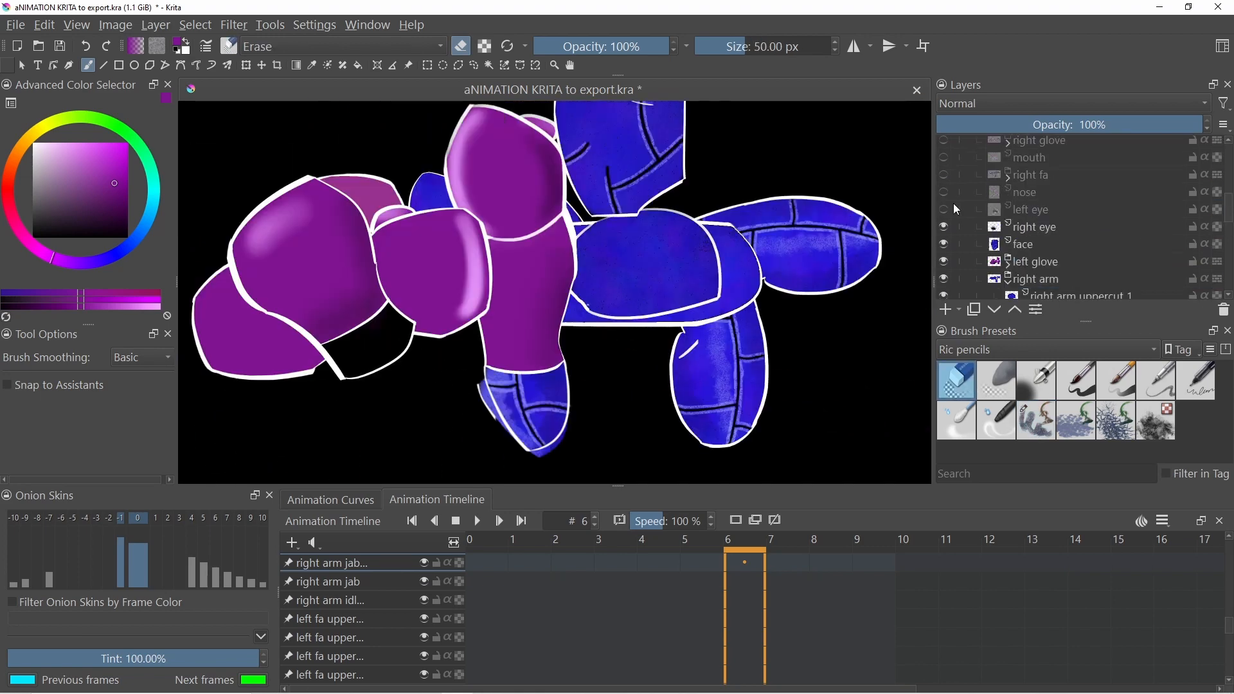
pyautogui.moveTo(948, 227); pyautogui.dragTo(938, 174)
pyautogui.scroll(3, 951, 227)
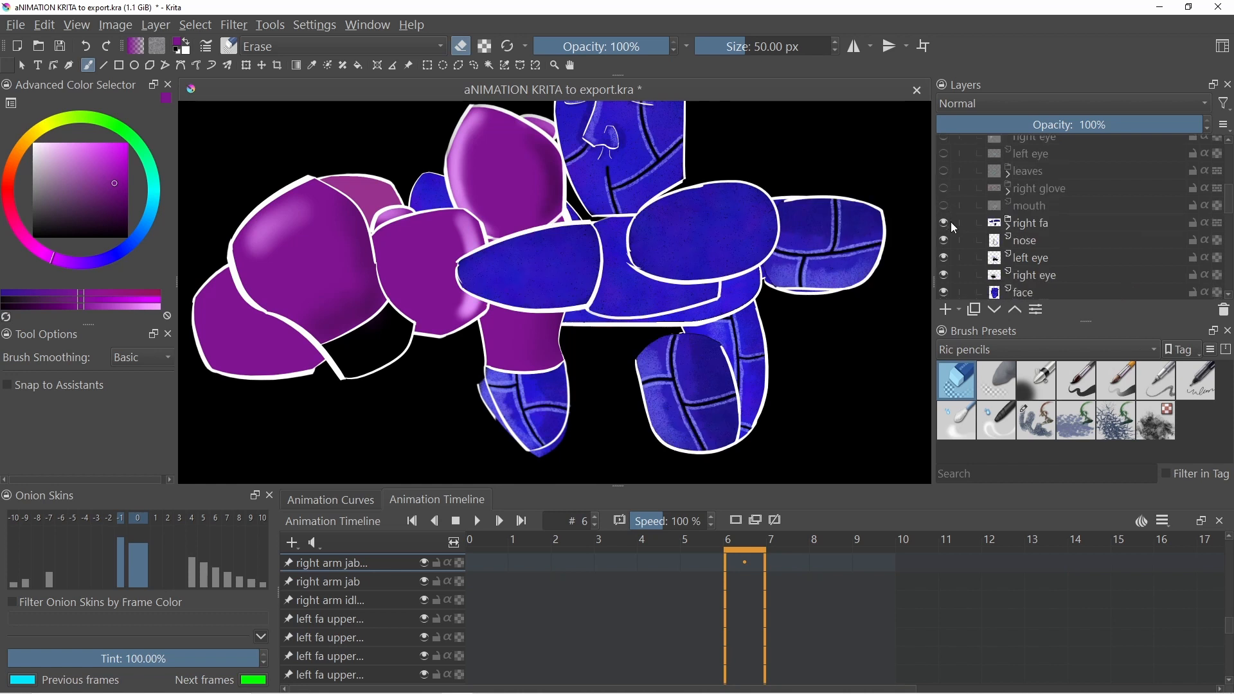
pyautogui.moveTo(948, 218); pyautogui.dragTo(942, 167)
pyautogui.scroll(3, 951, 222)
pyautogui.scroll(5, 966, 221)
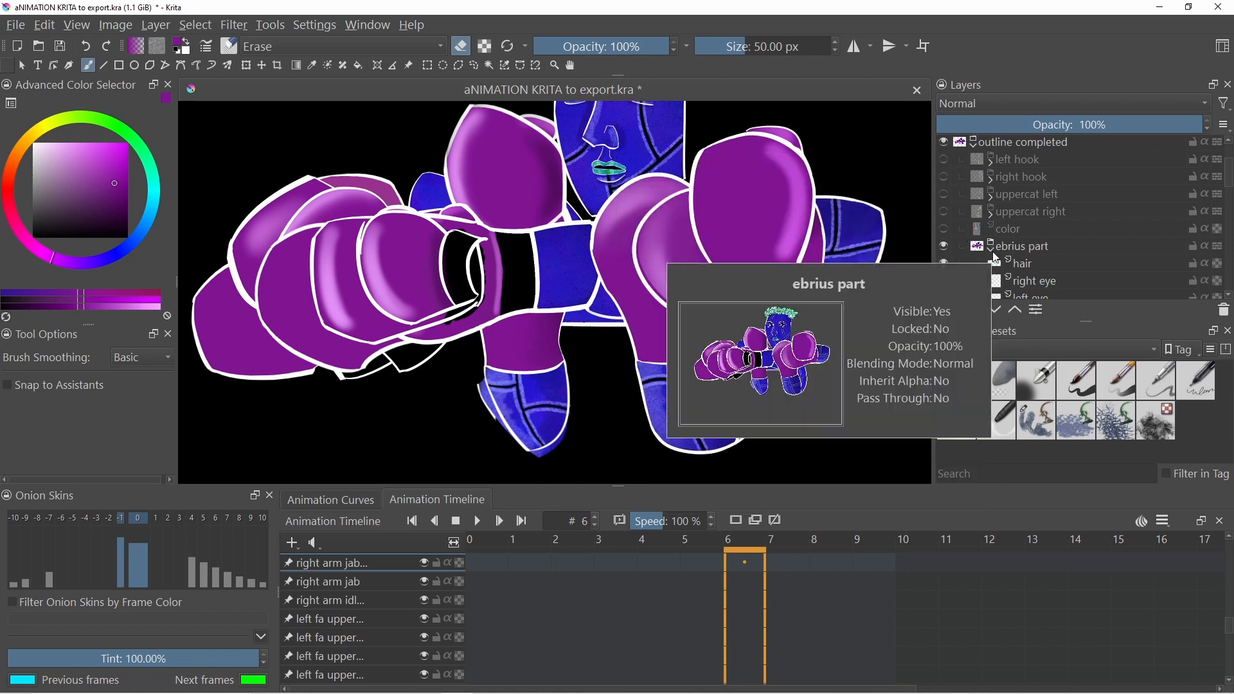
pyautogui.scroll(-5, 990, 199)
pyautogui.scroll(-3, 995, 192)
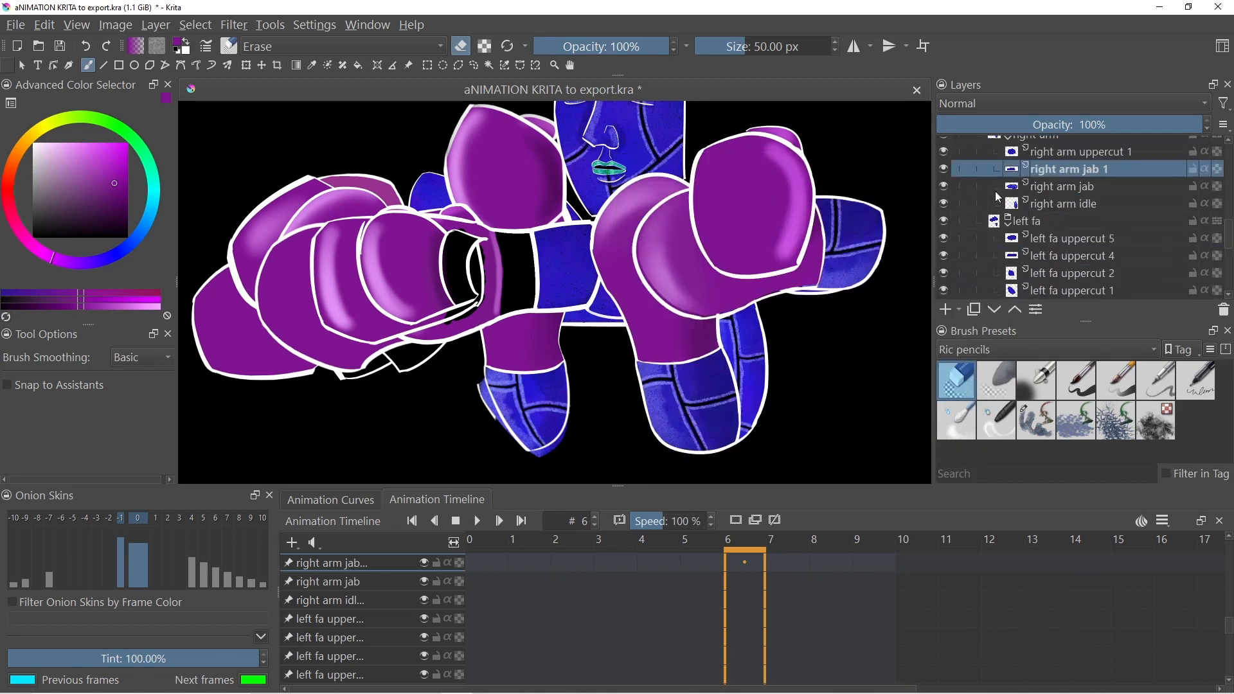
pyautogui.scroll(1, 996, 200)
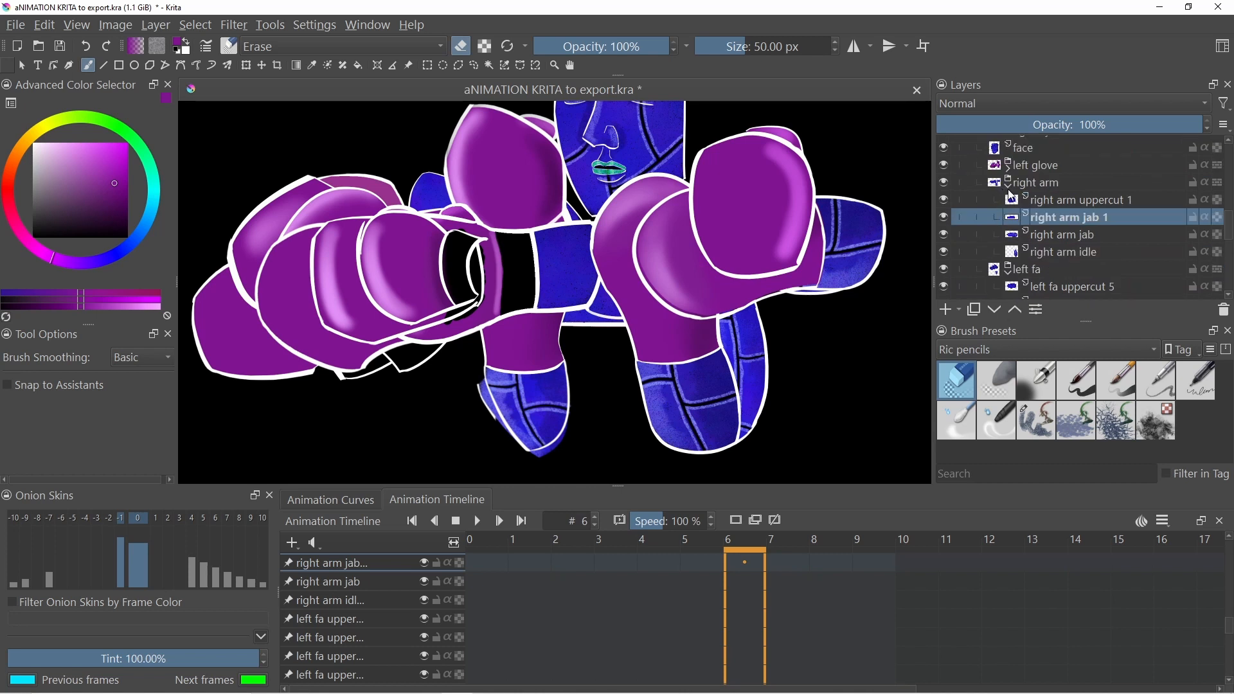
# - Select each right arm pose sublayer in turn, from right arm uppercut 1 down to right arm idle
pyautogui.moveTo(1010, 194)
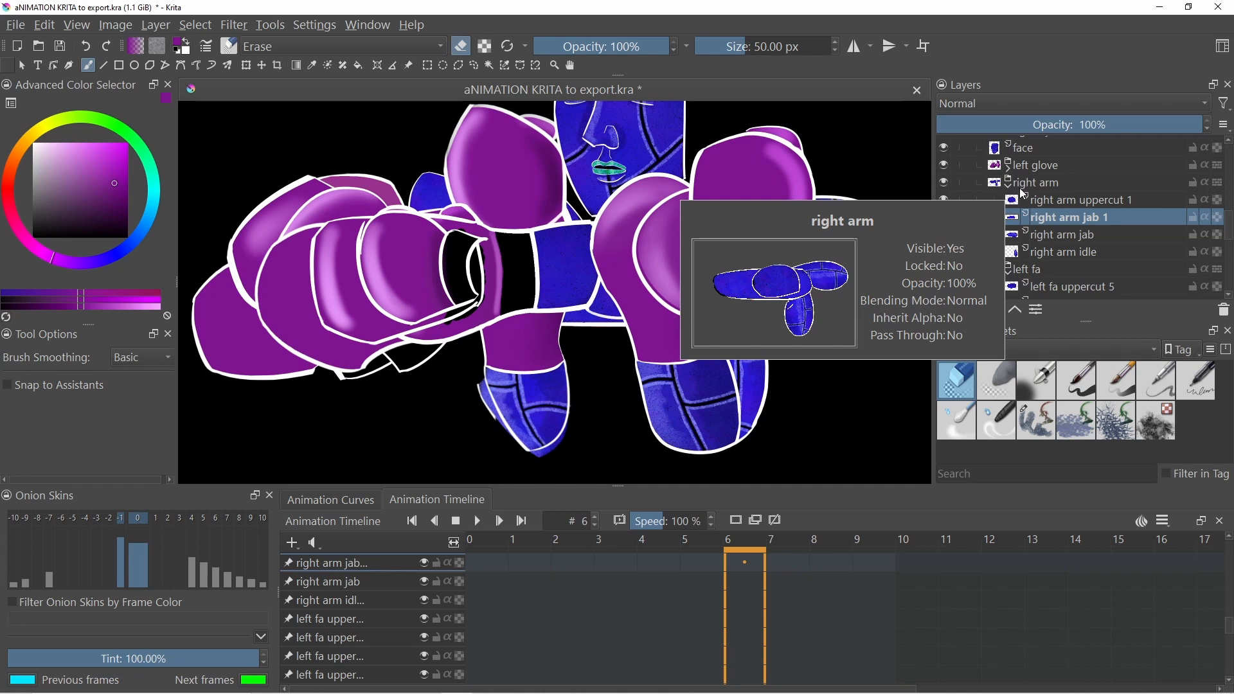
pyautogui.click(1020, 186)
pyautogui.click(1042, 201)
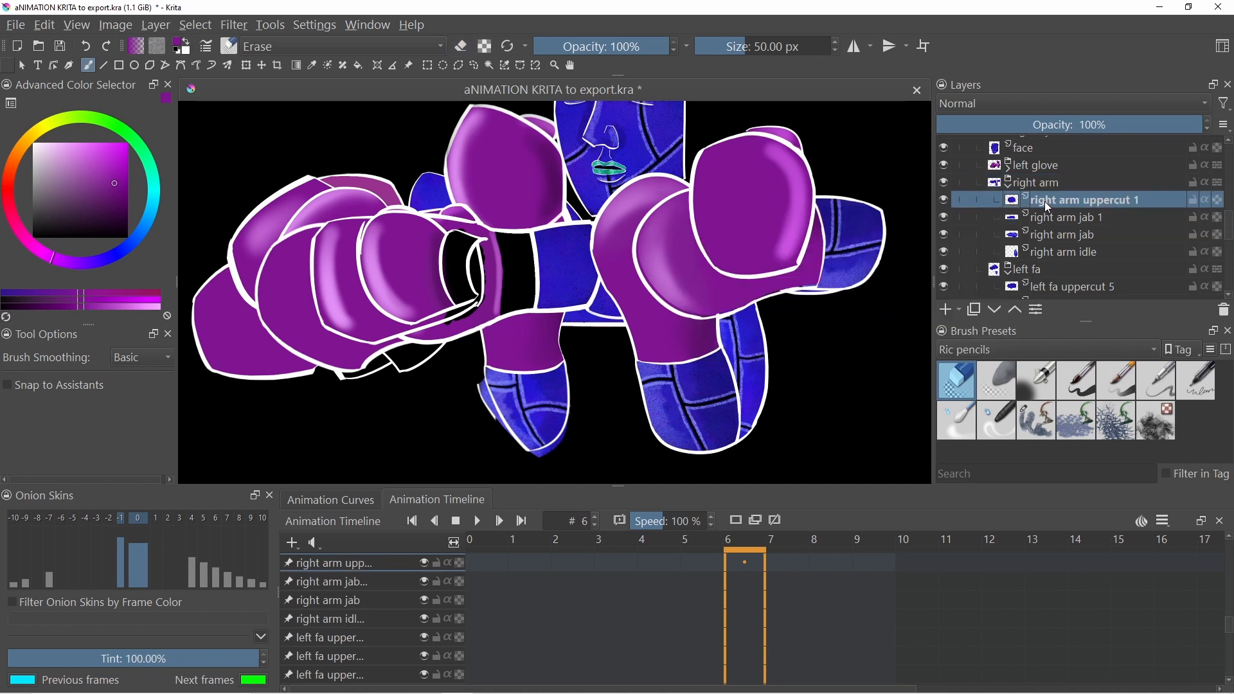
pyautogui.click(1045, 219)
pyautogui.click(1047, 235)
pyautogui.click(1055, 253)
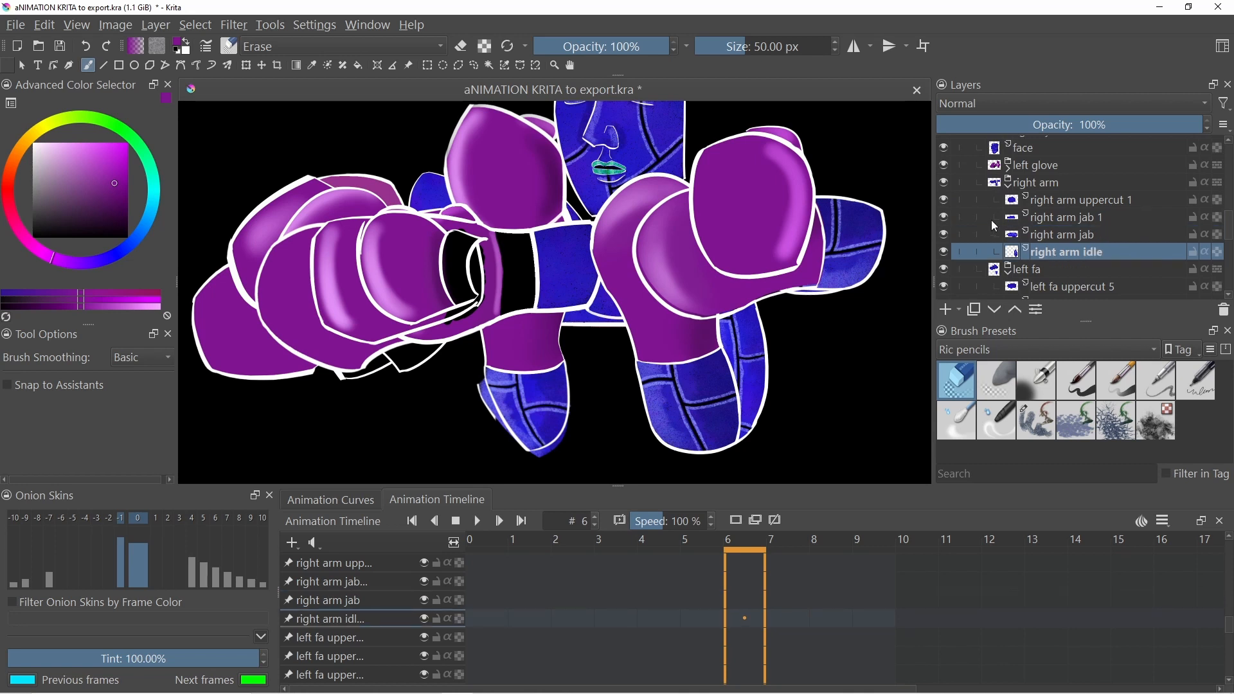
# - Collapse the right arm group and show the left fa hook, left arm and torso layers again
pyautogui.scroll(-1, 991, 219)
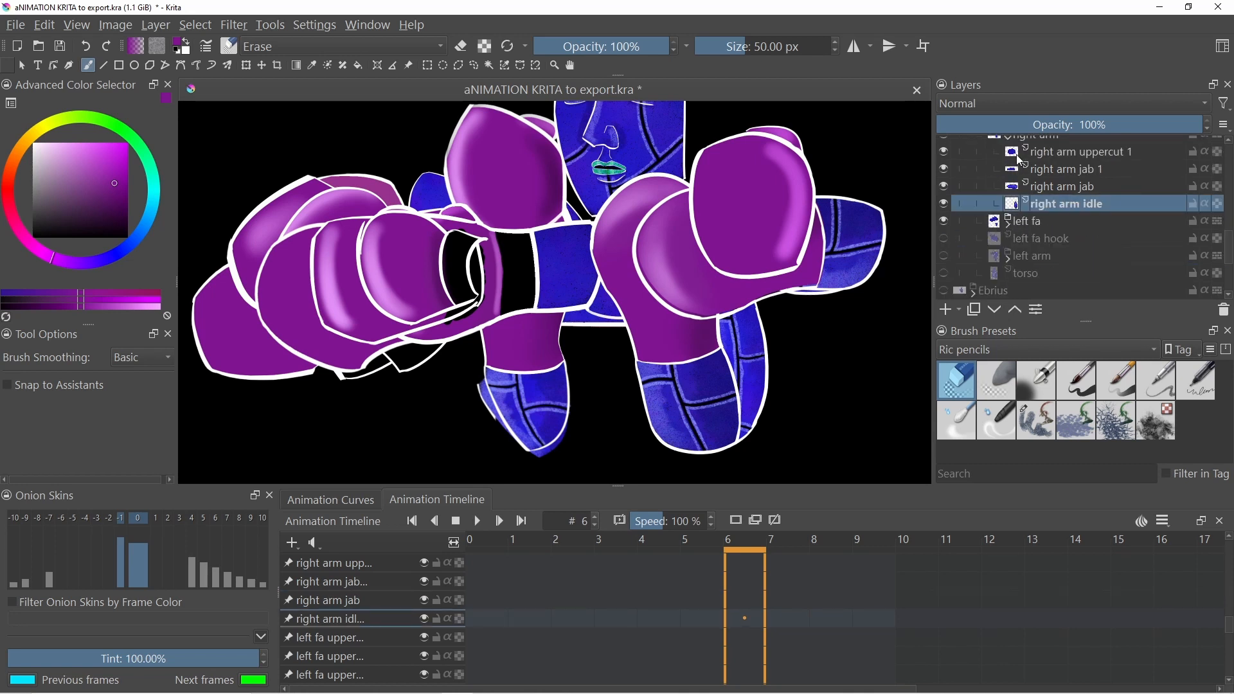
pyautogui.scroll(1, 1018, 157)
pyautogui.click(1008, 189)
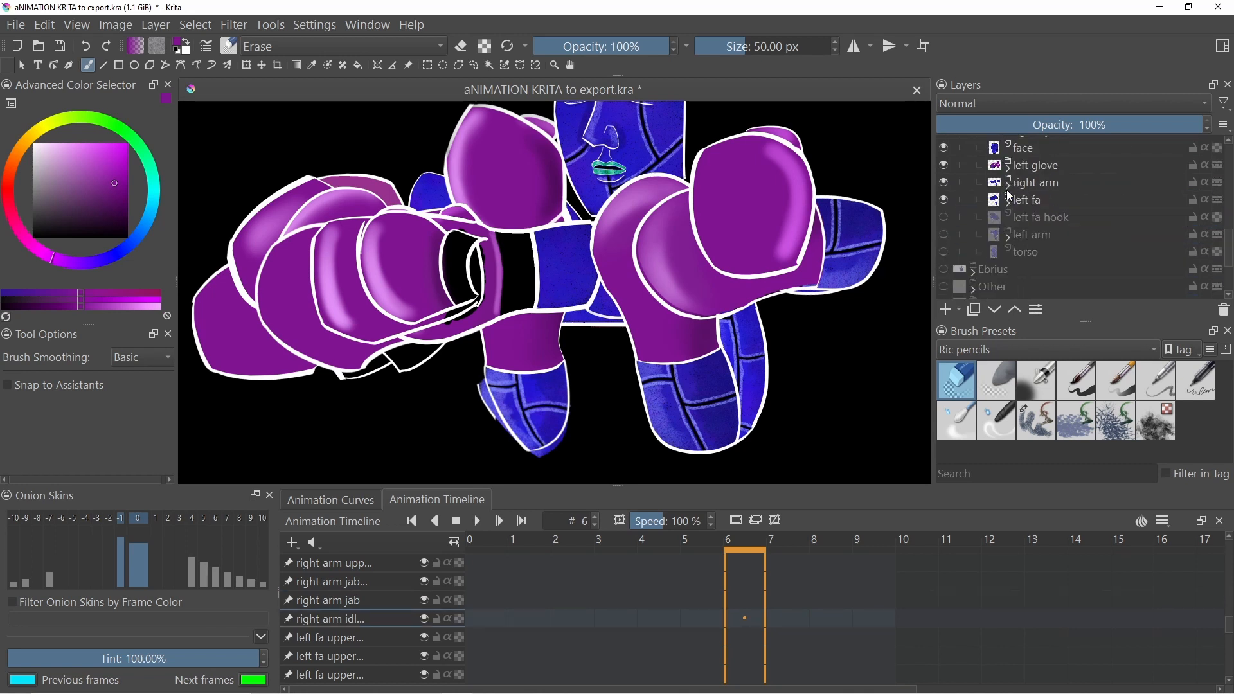
pyautogui.moveTo(942, 221); pyautogui.dragTo(945, 244)
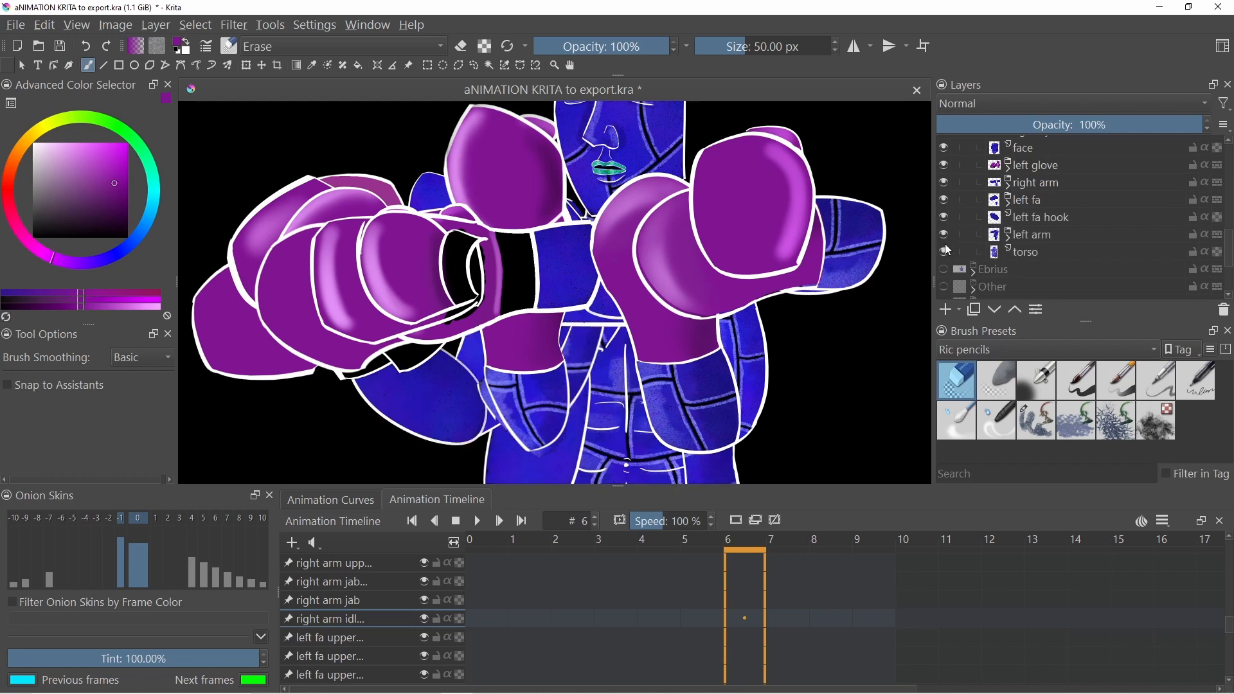
# - Hide the Background layer so the canvas becomes transparent
pyautogui.scroll(-4, 997, 252)
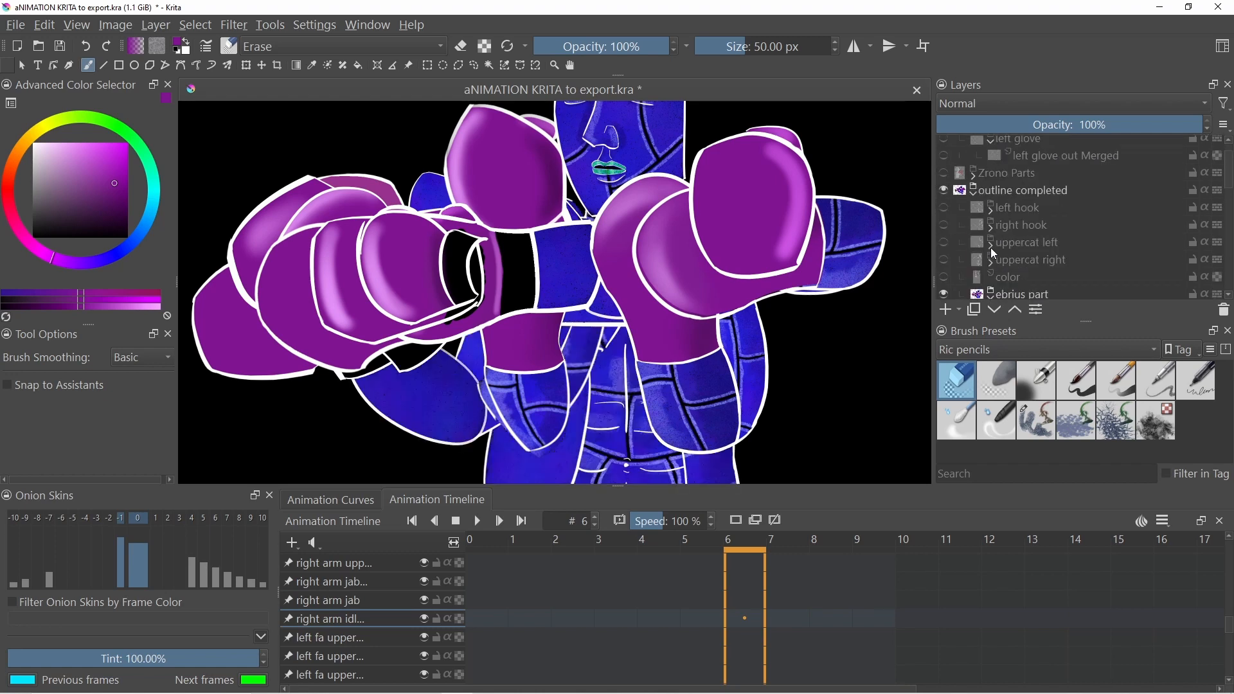
pyautogui.moveTo(994, 249)
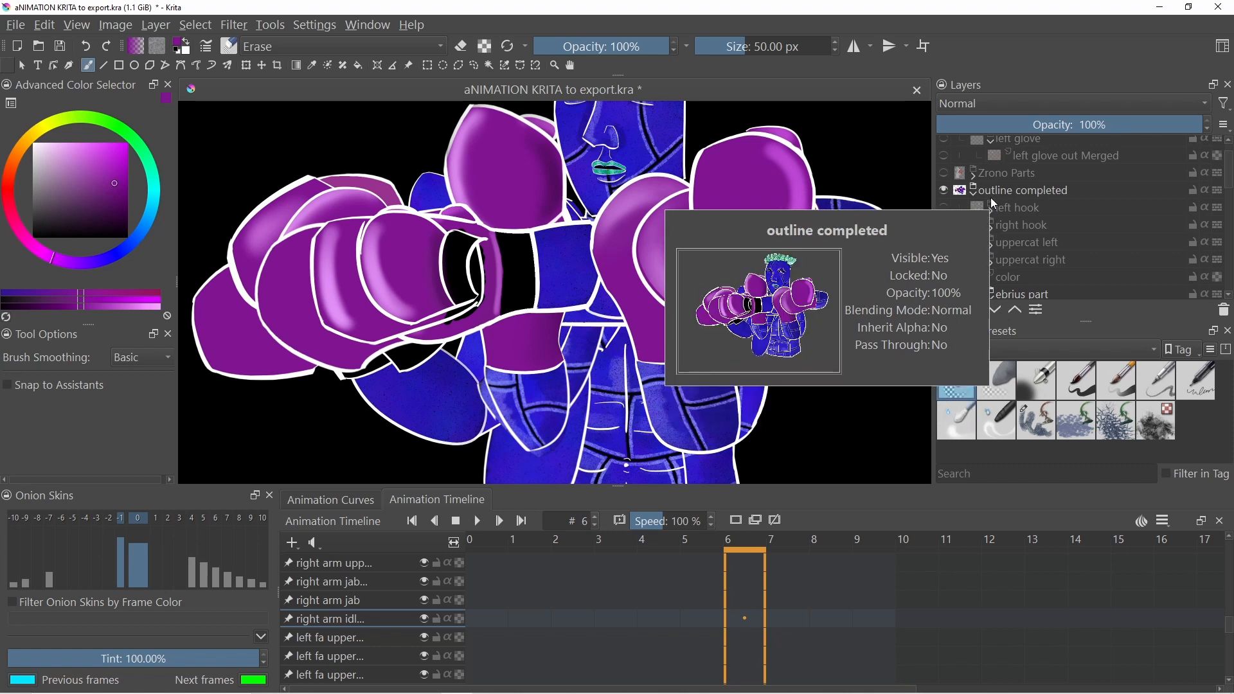
pyautogui.scroll(-2, 1020, 257)
pyautogui.scroll(-5, 1018, 251)
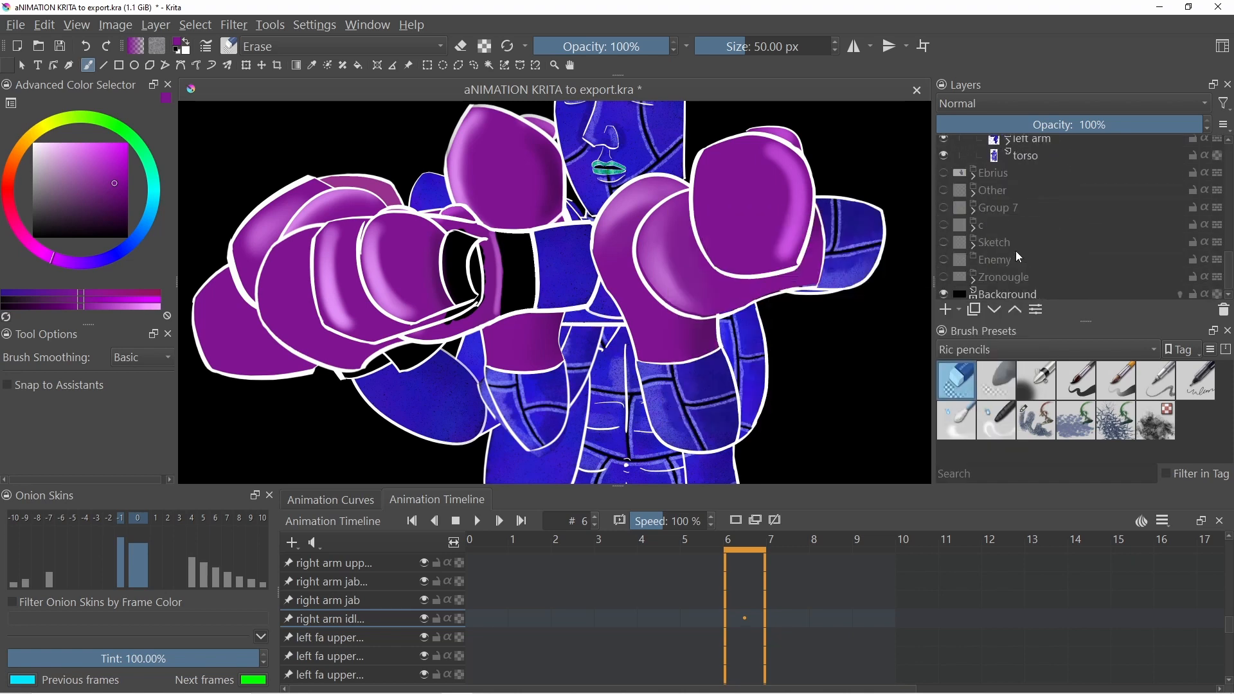
pyautogui.click(943, 291)
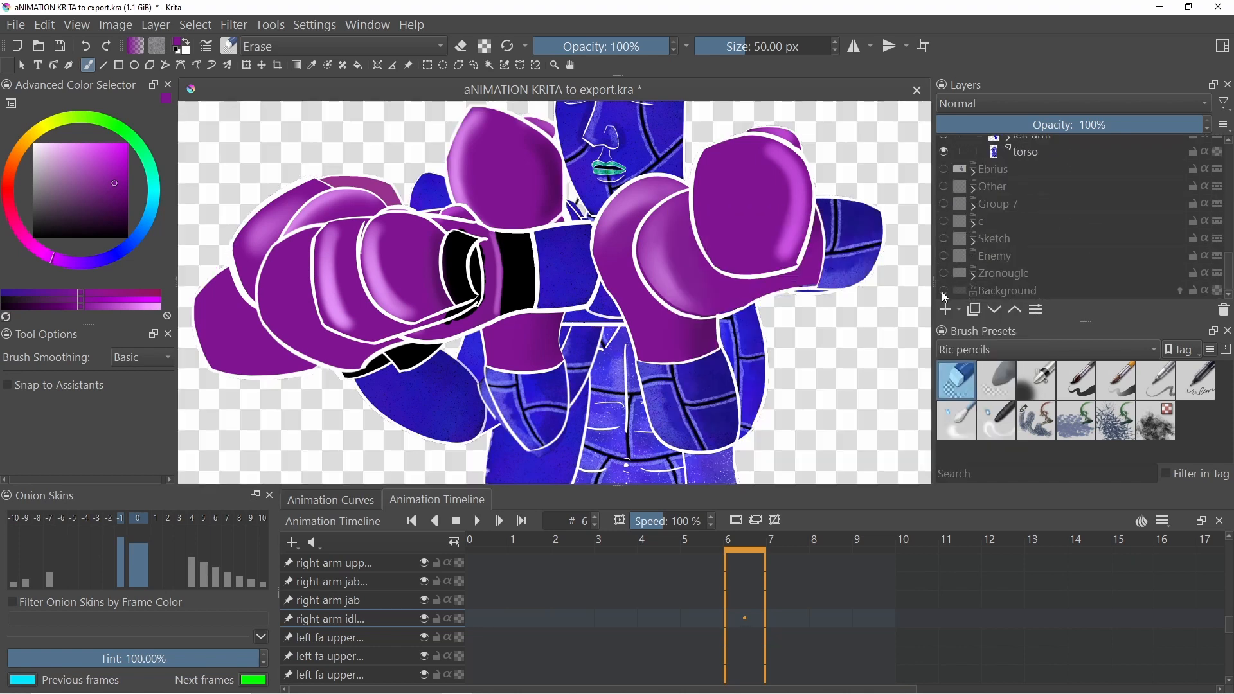
# - Zoom out and scroll the layer list to review the whole character
pyautogui.scroll(8, 1032, 256)
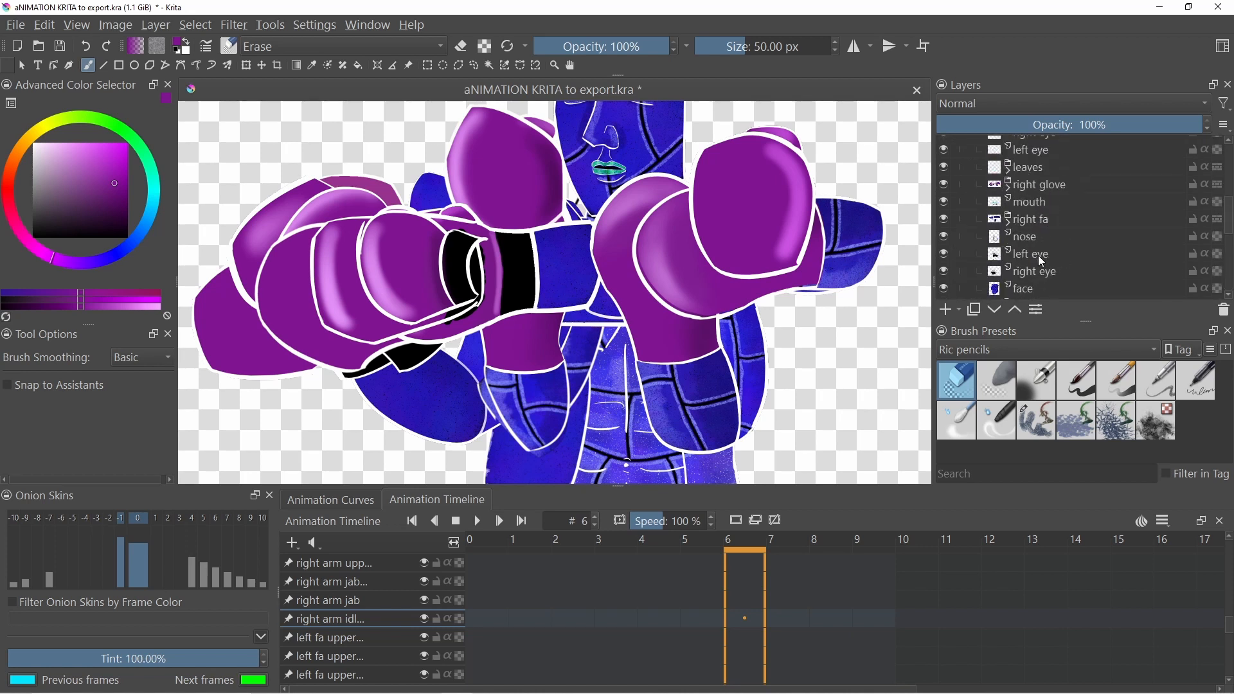
pyautogui.scroll(-8, 1039, 254)
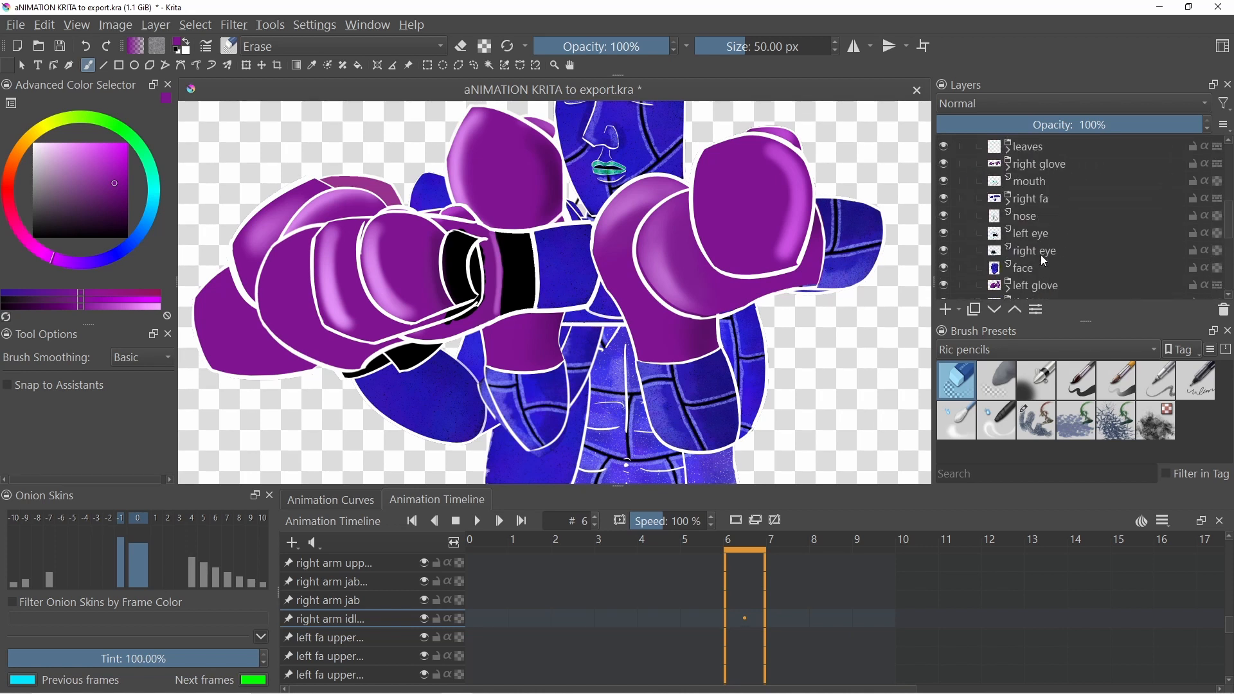
pyautogui.scroll(10, 1039, 254)
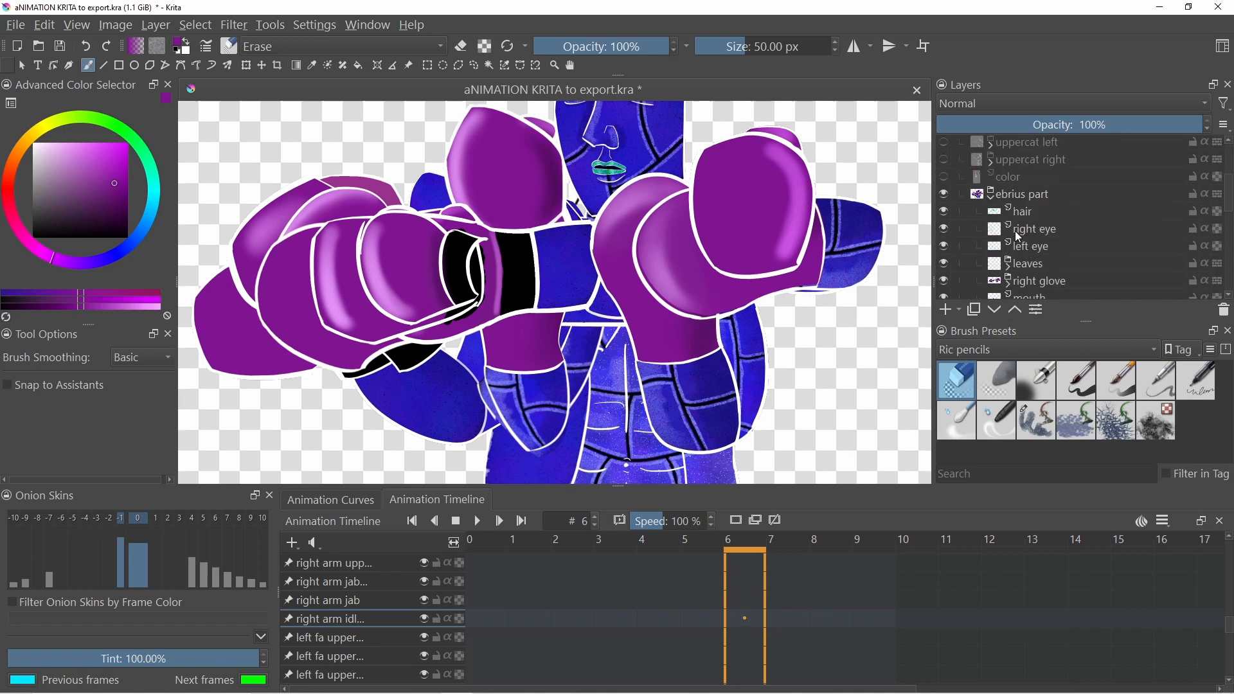
pyautogui.scroll(-3, 560, 286)
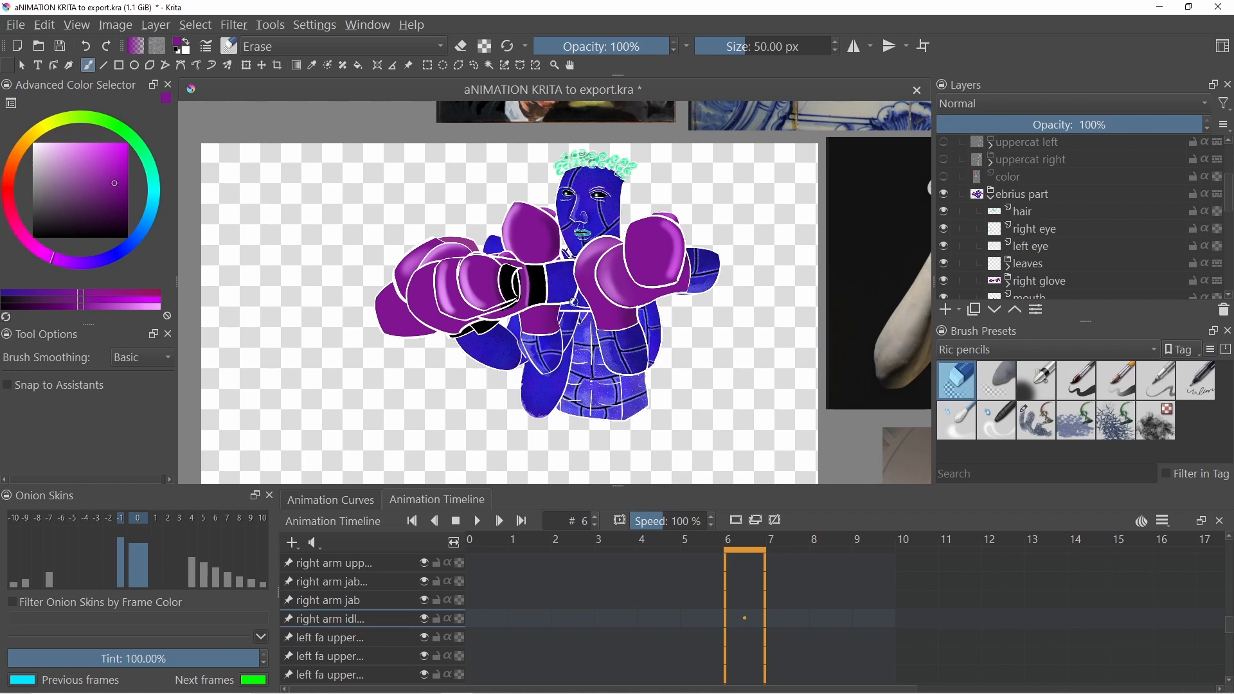
pyautogui.scroll(1, 574, 302)
pyautogui.scroll(-2, 530, 268)
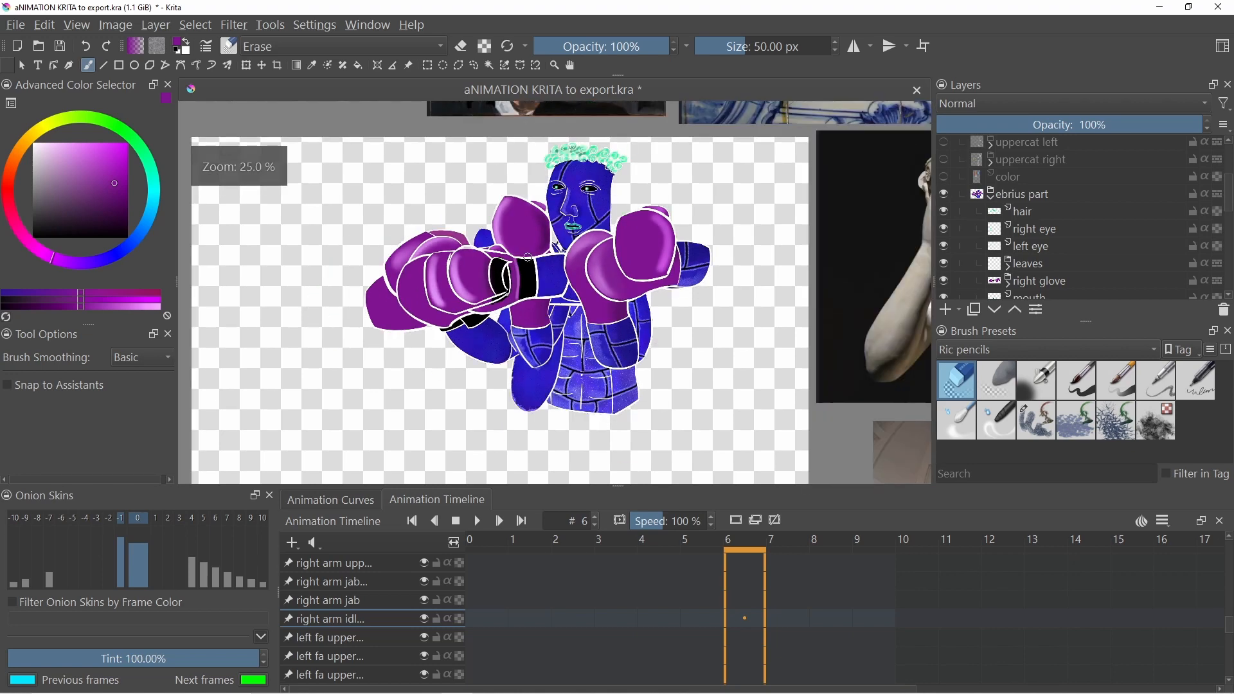
pyautogui.scroll(2, 557, 254)
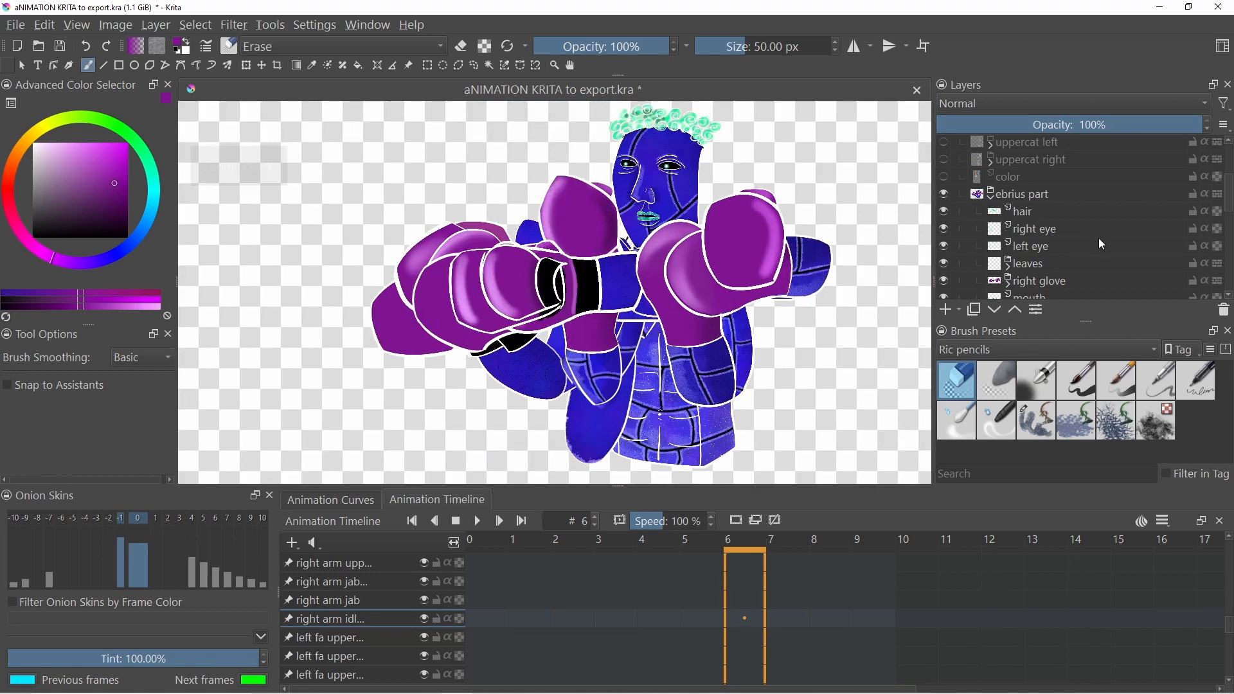
pyautogui.scroll(3, 1096, 237)
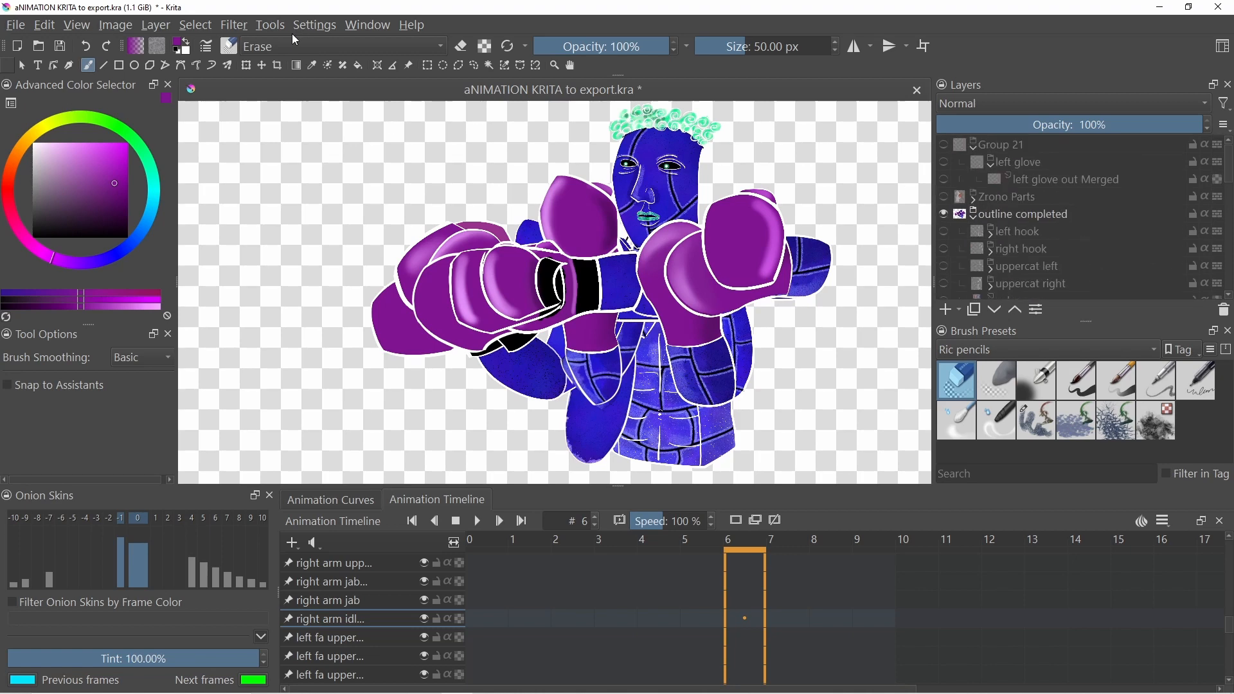
pyautogui.click(241, 25)
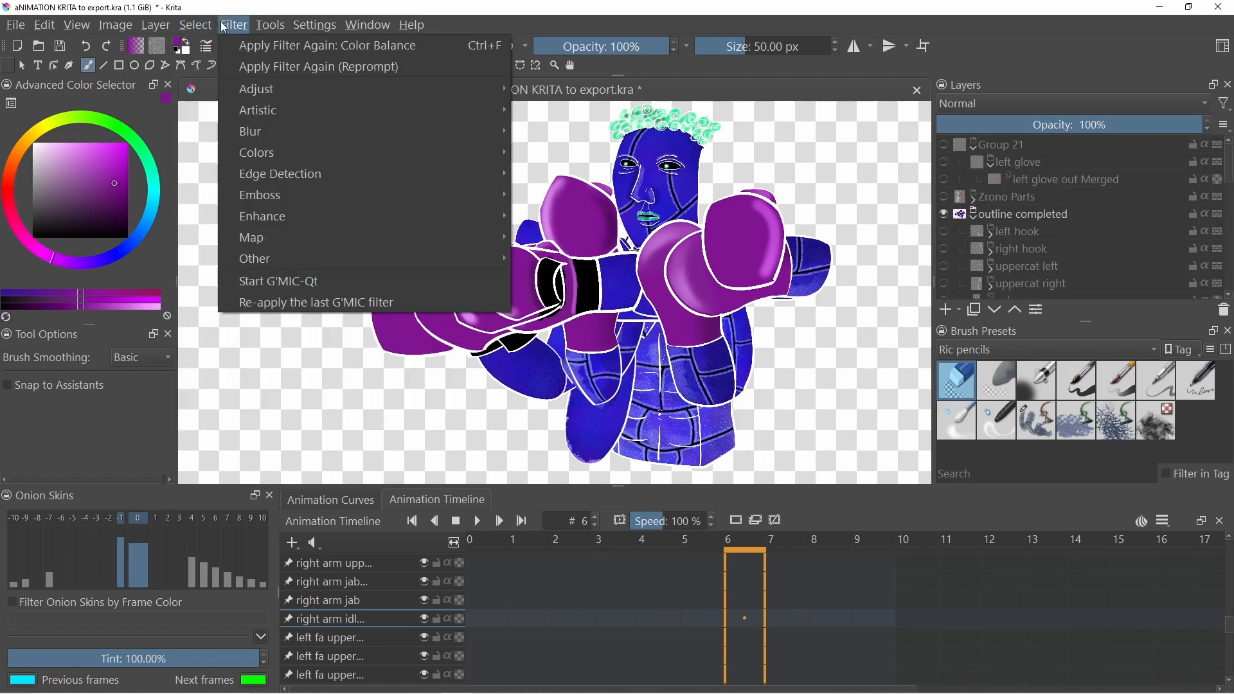
pyautogui.click(270, 24)
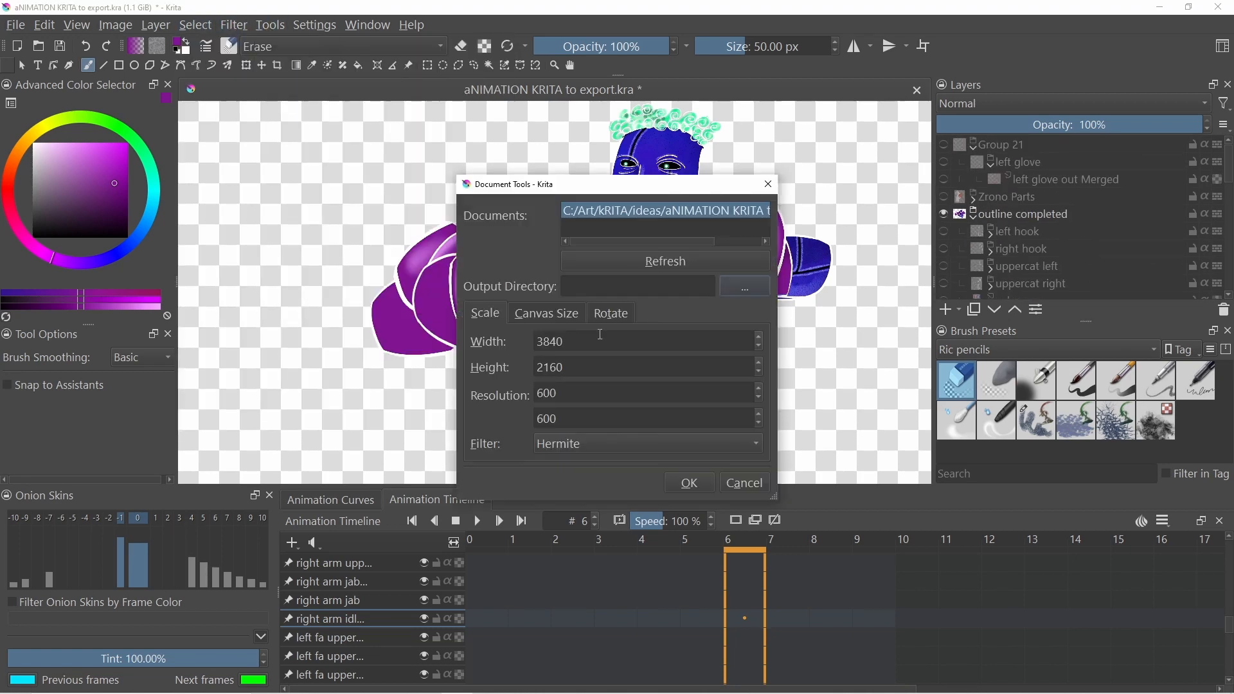
pyautogui.press('Escape')
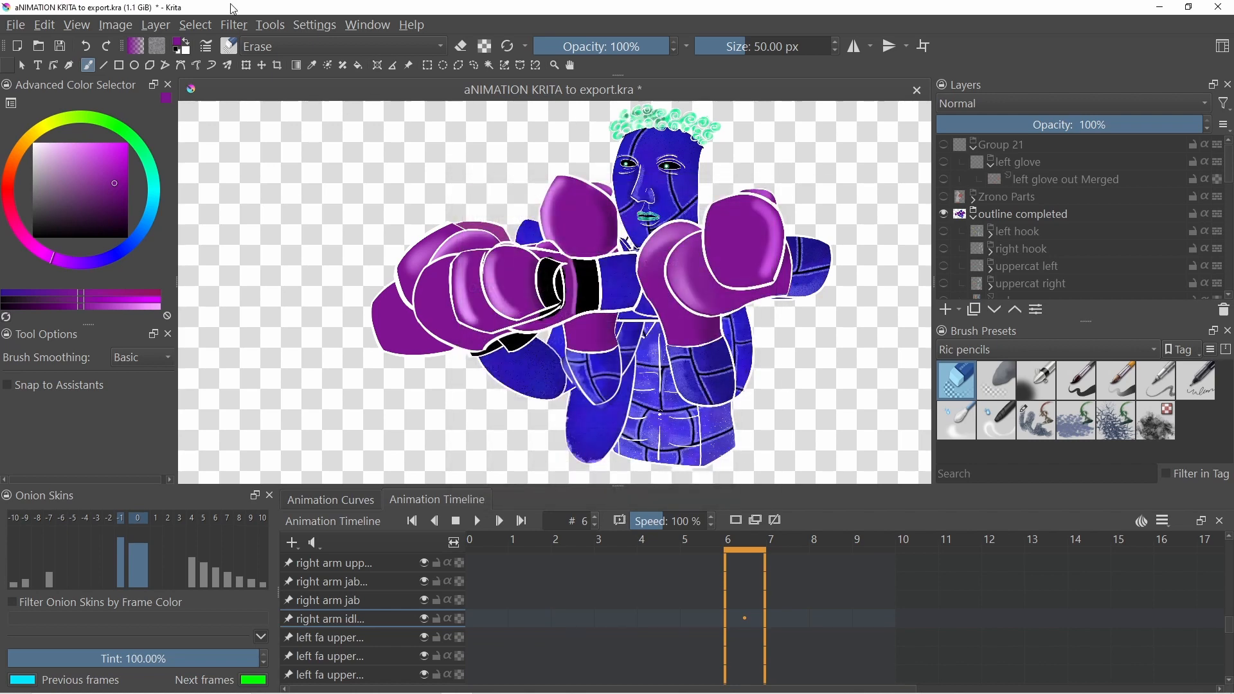
# - Open the Document Tools script and select the current animation document in its documents list
pyautogui.click(273, 25)
pyautogui.moveTo(284, 50)
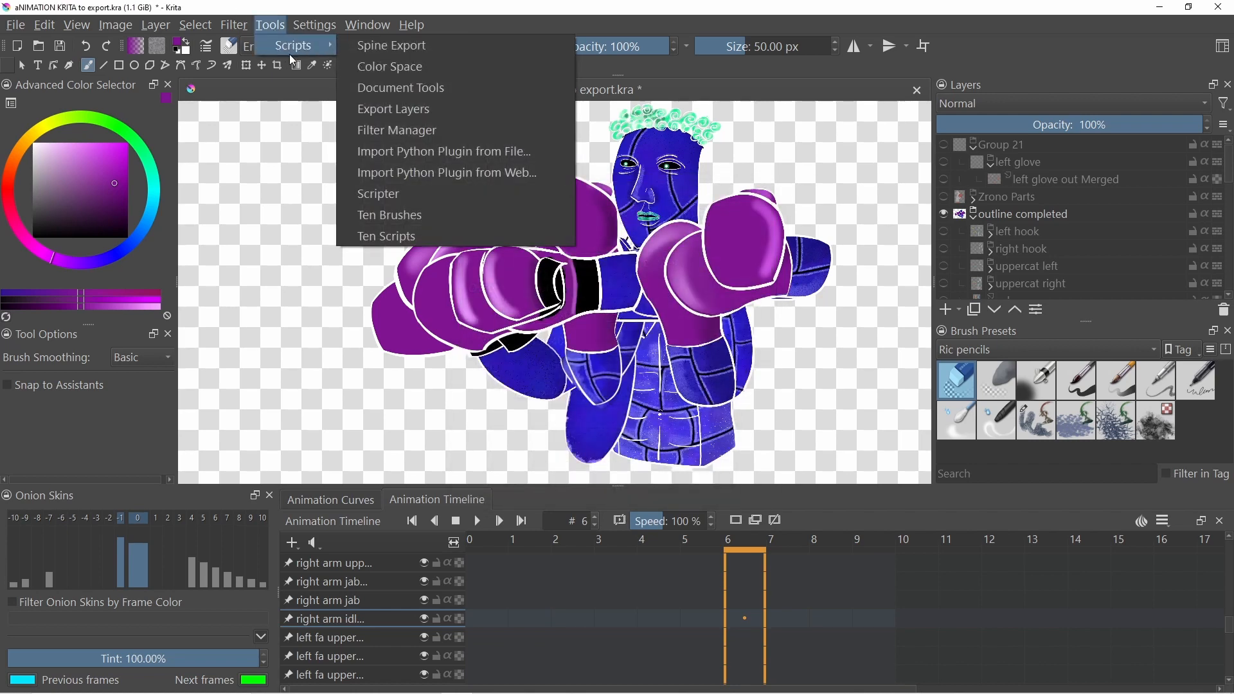
pyautogui.click(400, 88)
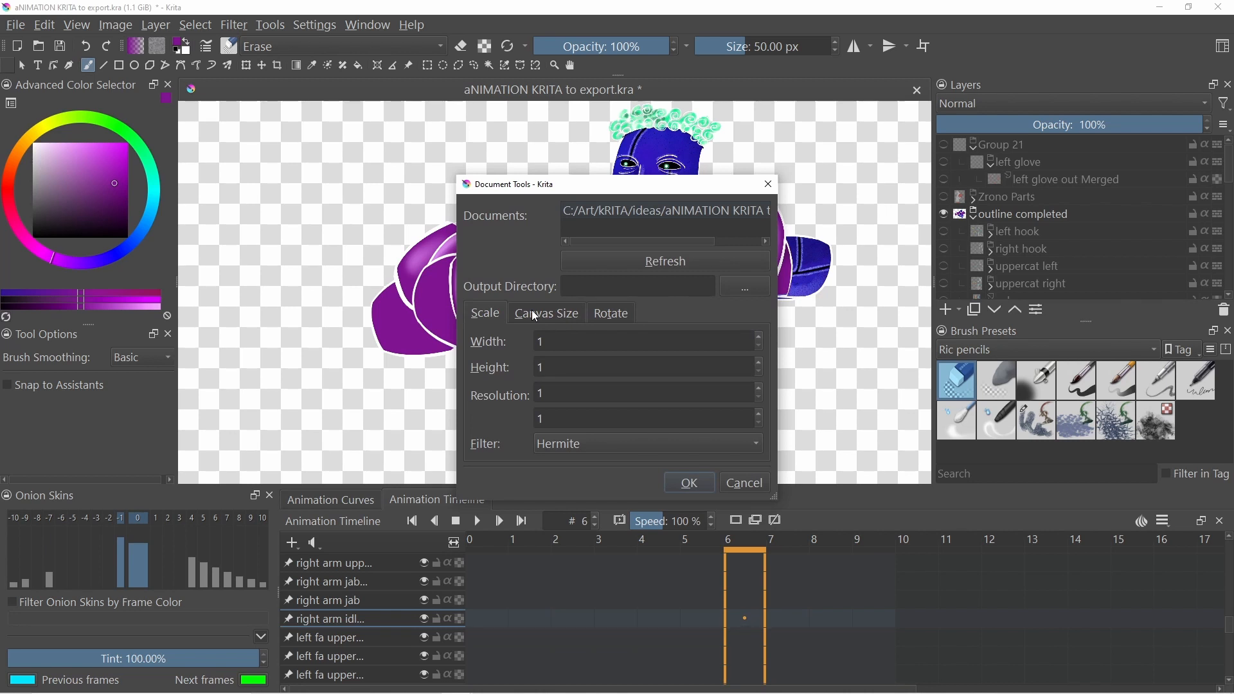
pyautogui.click(634, 211)
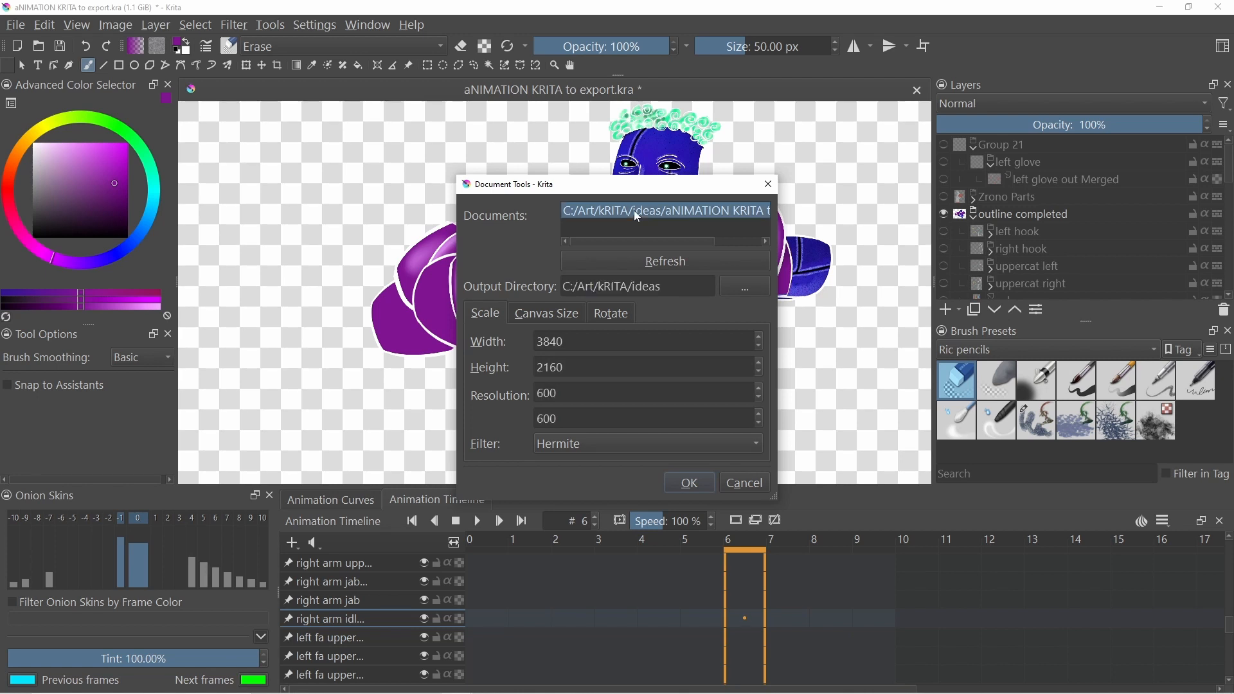
# - Browse for an output directory, navigating up to Art and into spine projects, bOXING PROJECT, Zrono
pyautogui.click(745, 286)
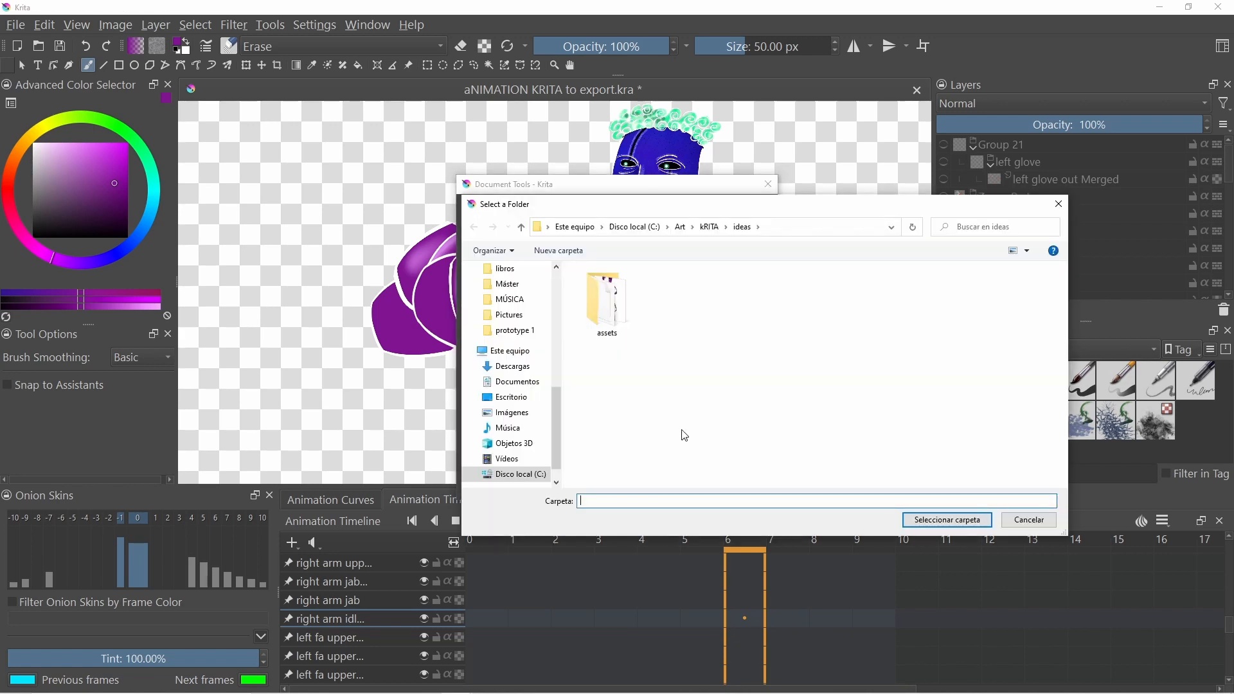
pyautogui.click(522, 227)
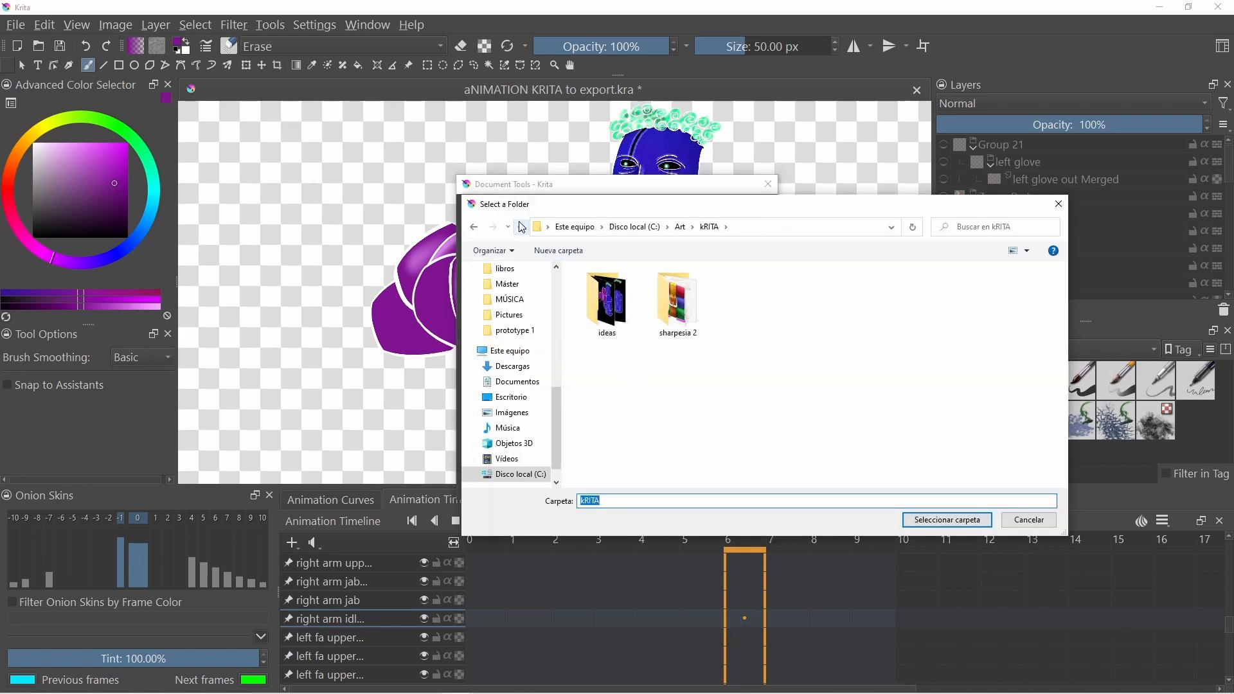
pyautogui.click(522, 228)
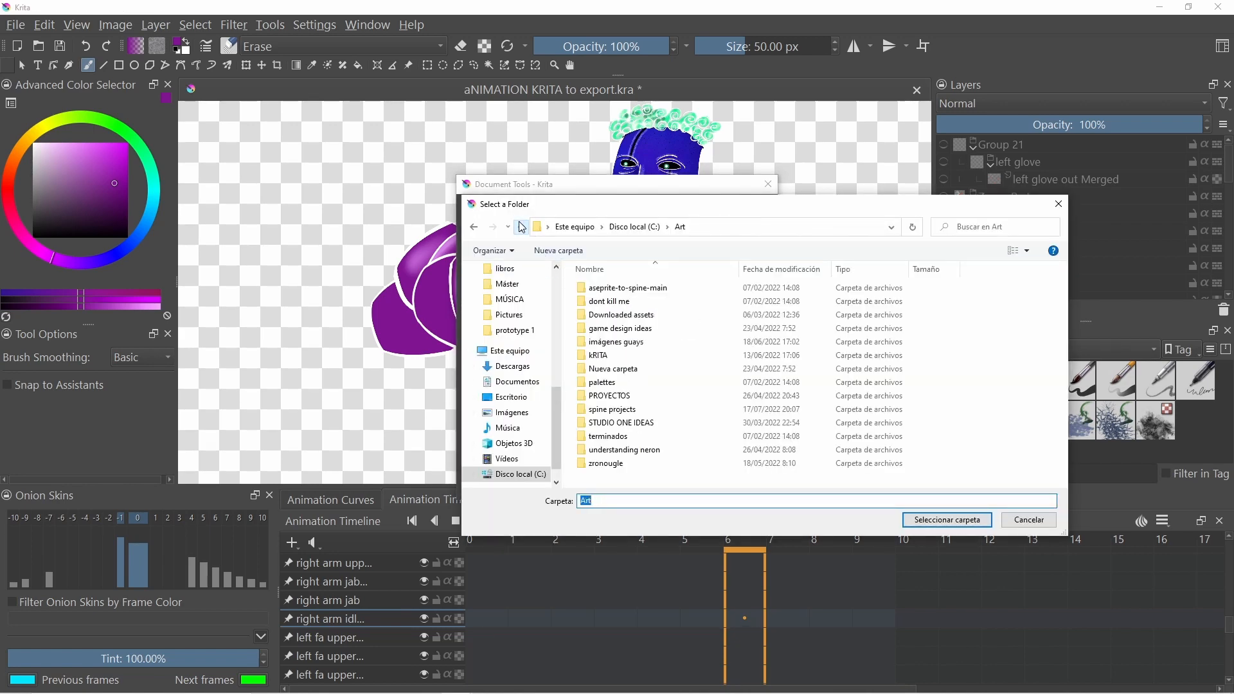
pyautogui.doubleClick(627, 418)
pyautogui.doubleClick(607, 309)
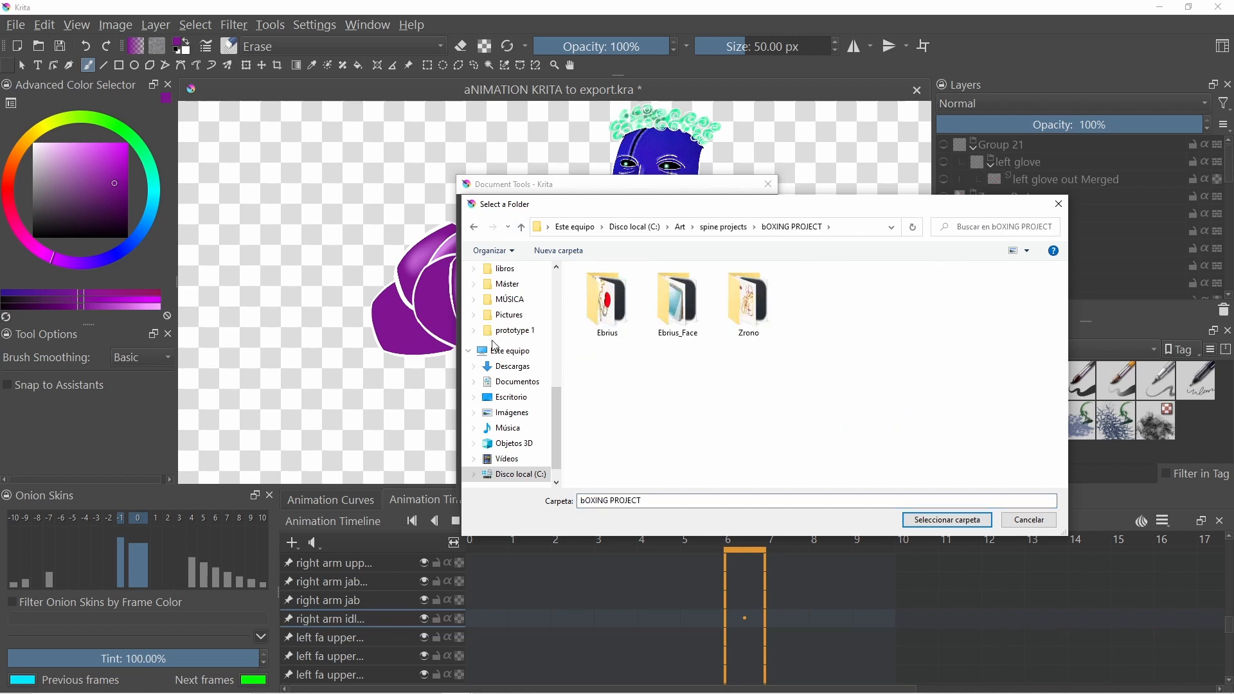
pyautogui.doubleClick(734, 316)
# - Create a new folder named Ebrius inside Zrono and choose it as the output directory
pyautogui.rightClick(622, 445)
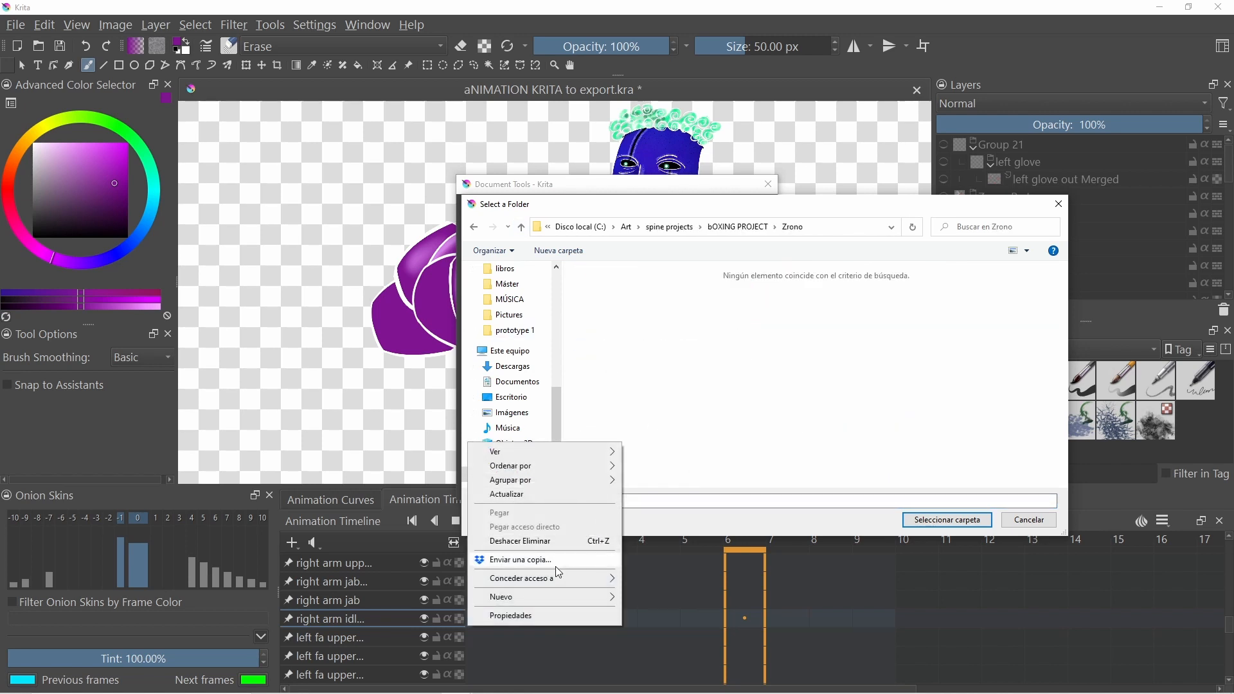
pyautogui.moveTo(540, 600)
pyautogui.click(668, 421)
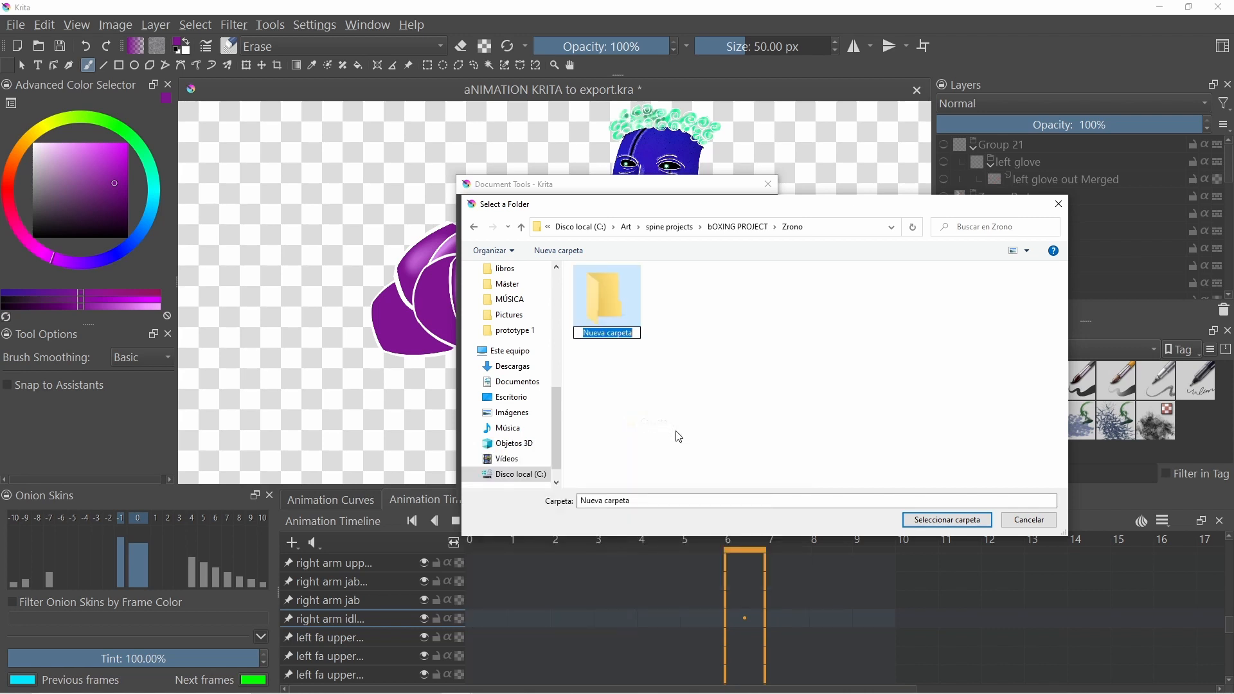
pyautogui.write('Ebrius')
pyautogui.press('Return')
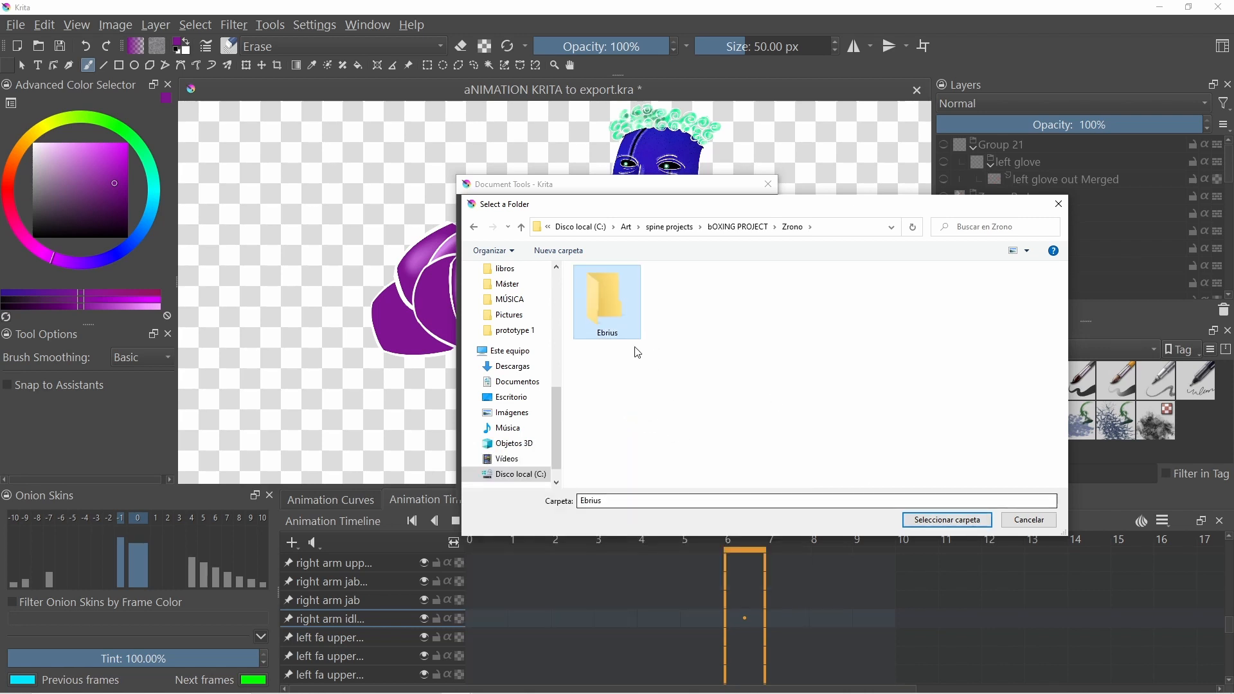
pyautogui.doubleClick(621, 317)
pyautogui.click(947, 519)
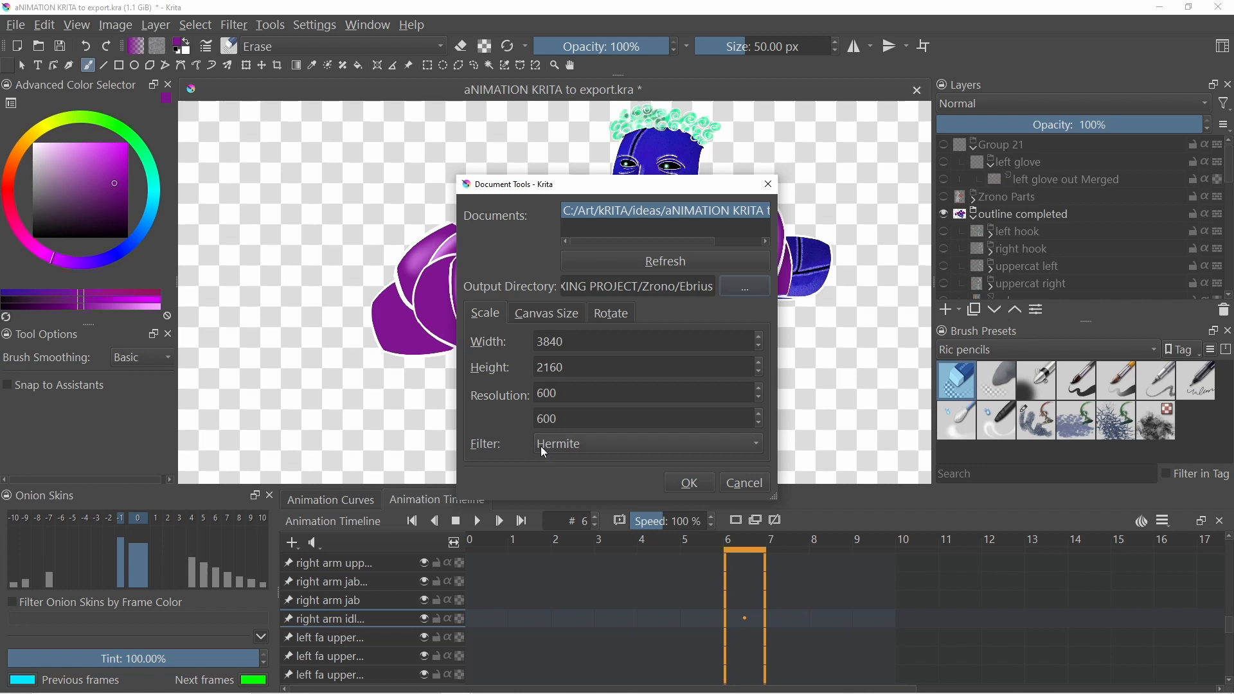
pyautogui.click(546, 319)
pyautogui.click(505, 320)
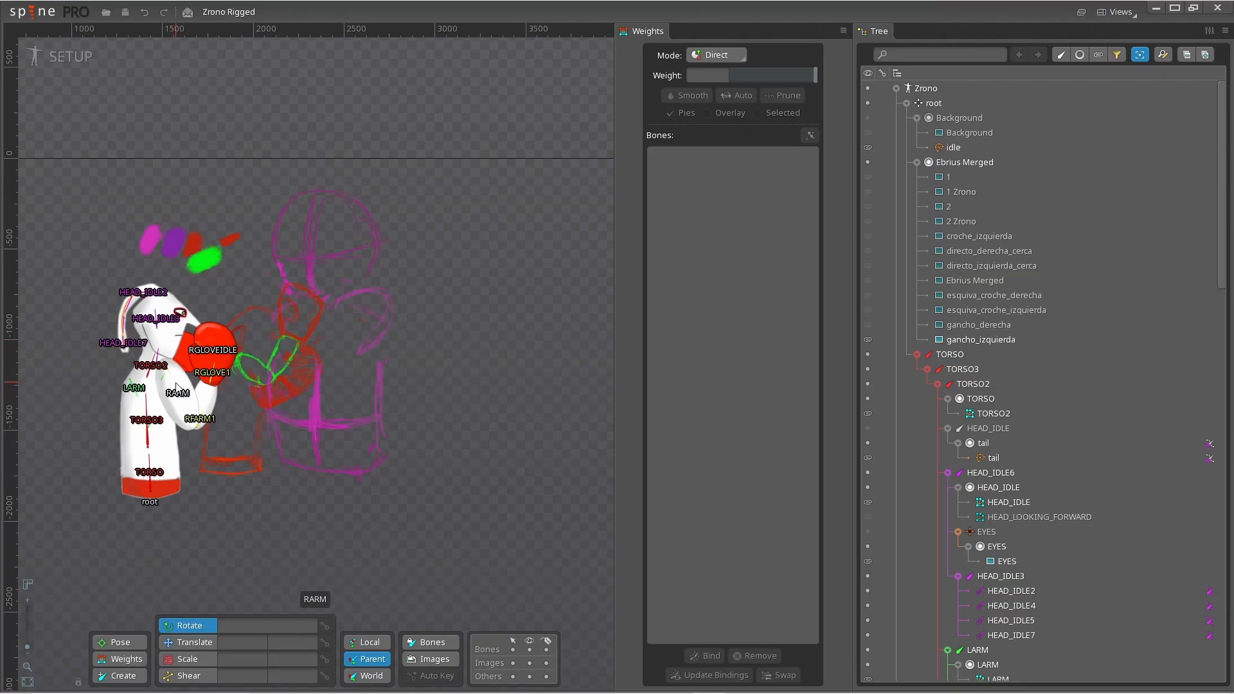
# - Switch to Spine and select the Zrono skeleton, collapsing its tree
pyautogui.click(895, 88)
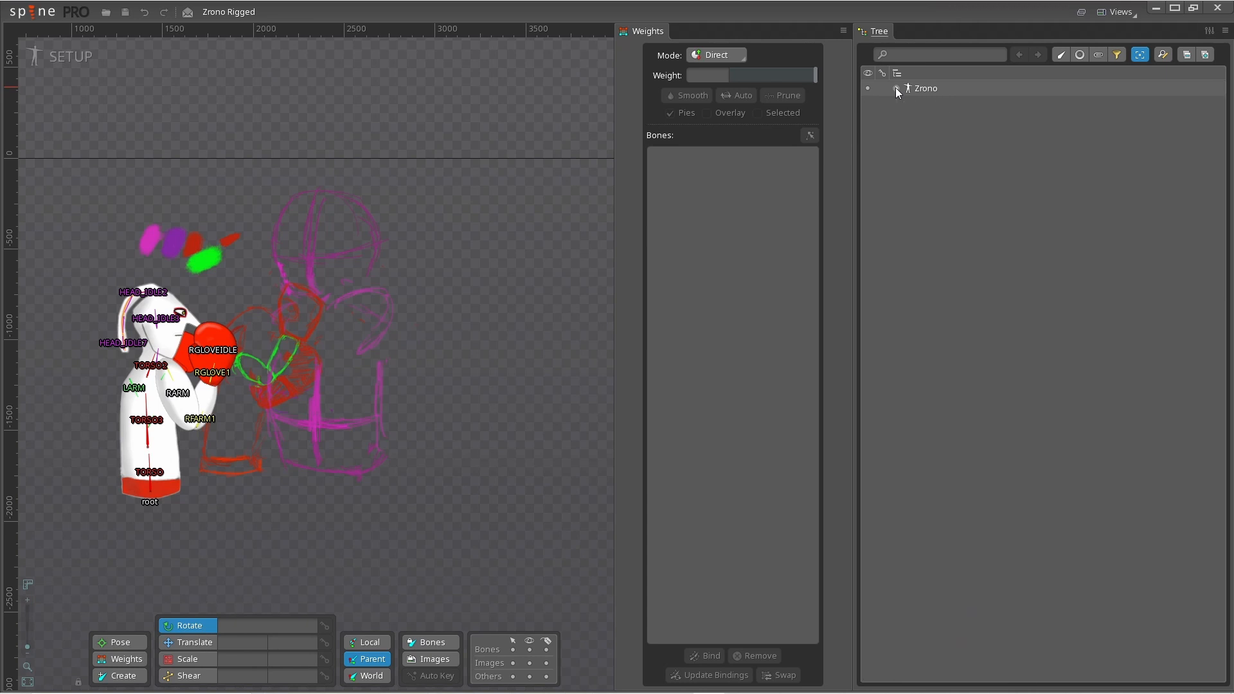
pyautogui.click(935, 93)
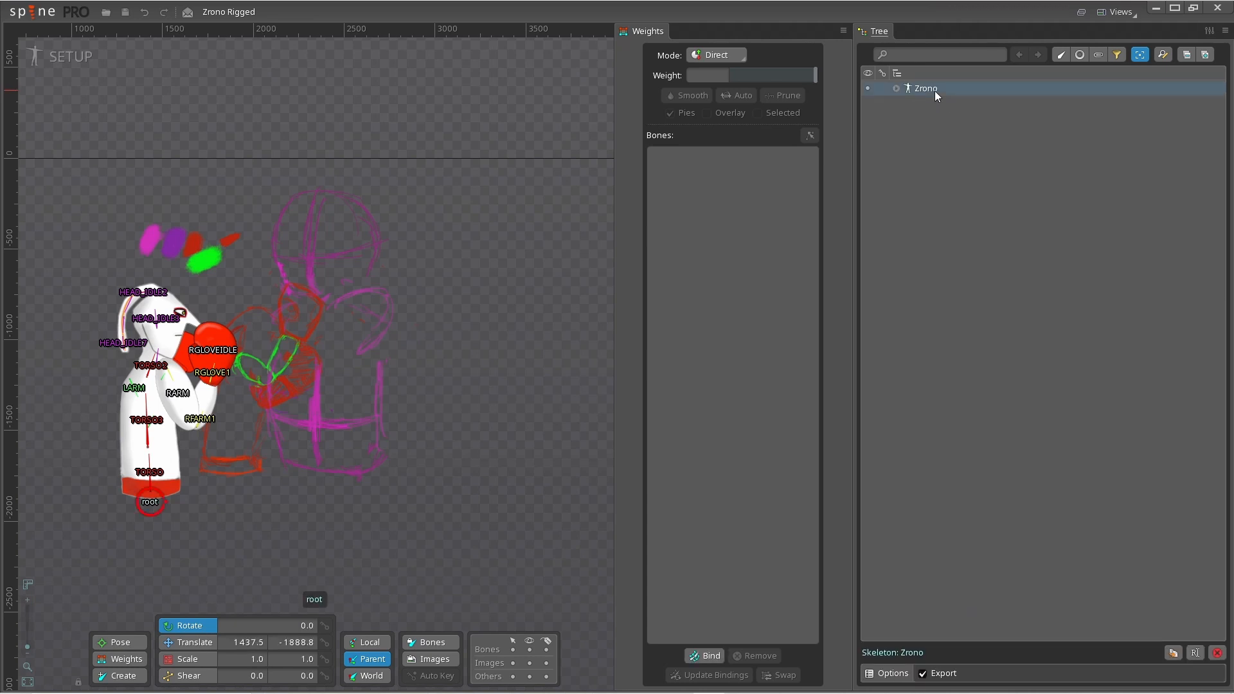
pyautogui.doubleClick(934, 91)
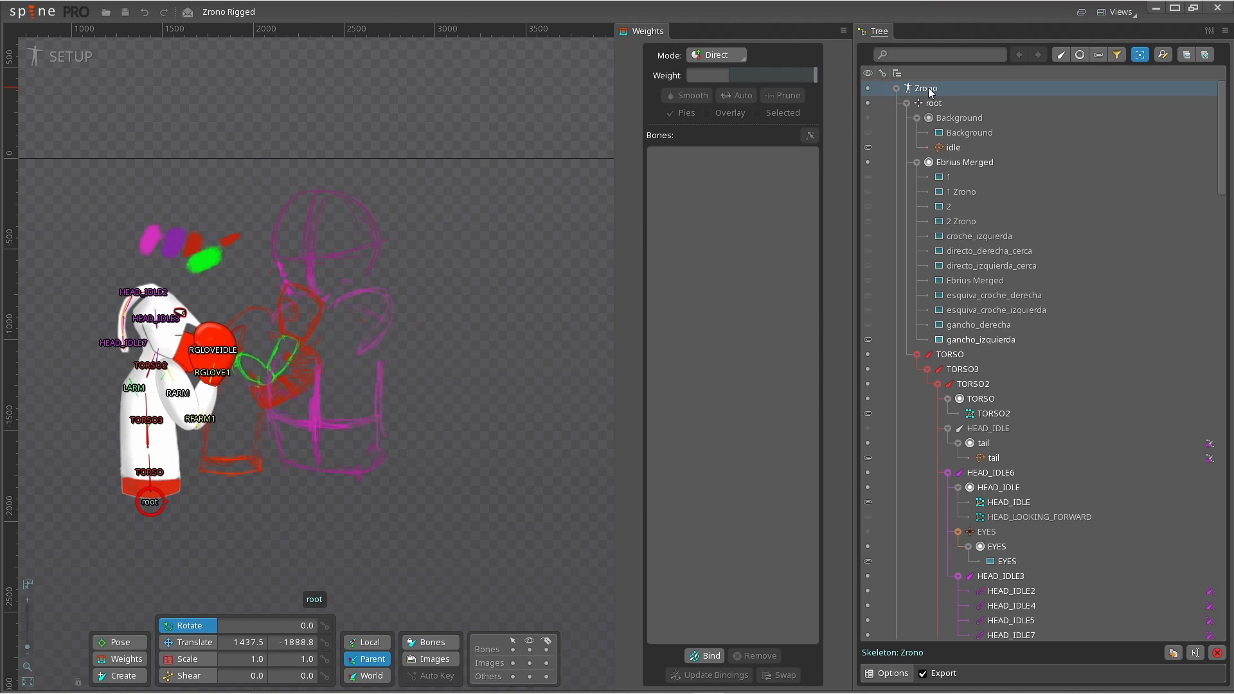
pyautogui.click(895, 89)
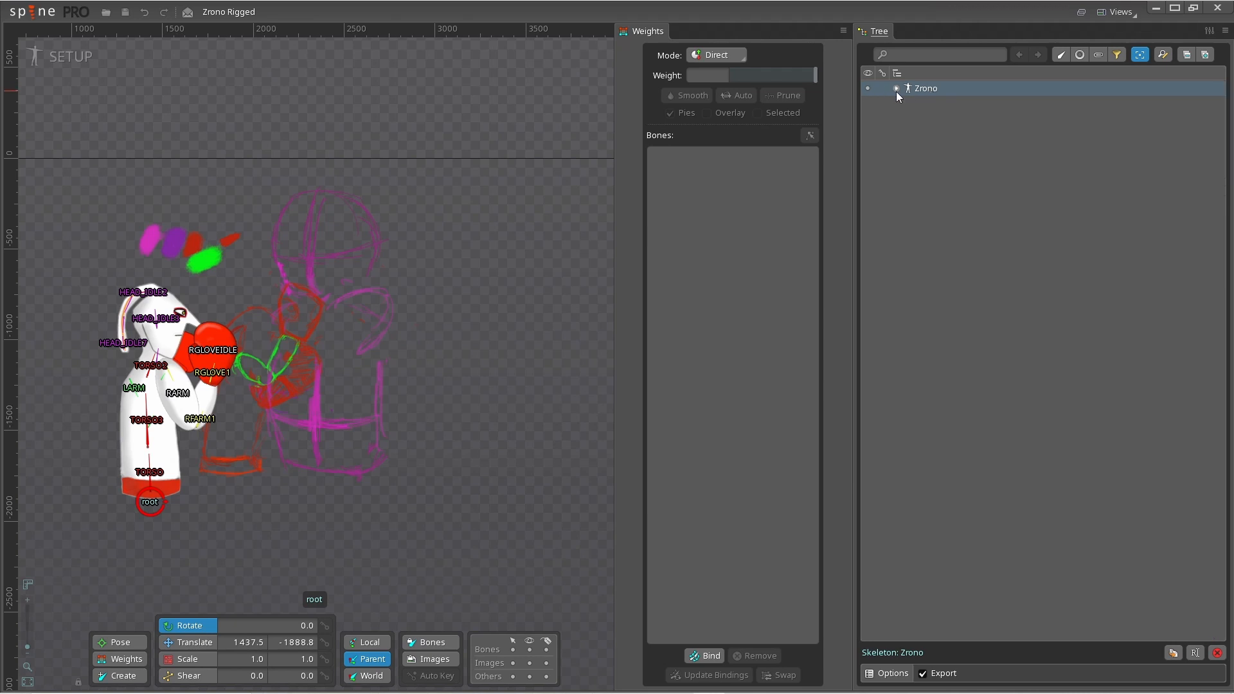
# - Create a new skeleton named Ebrius
pyautogui.click(32, 11)
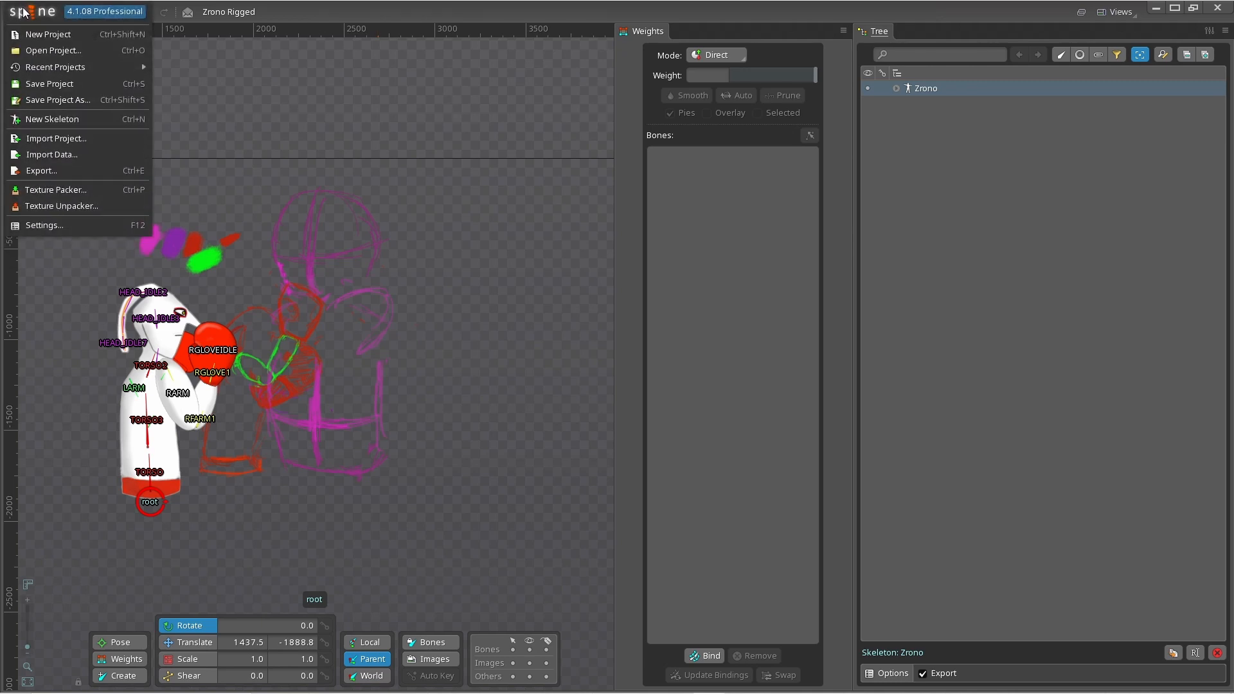
pyautogui.click(50, 124)
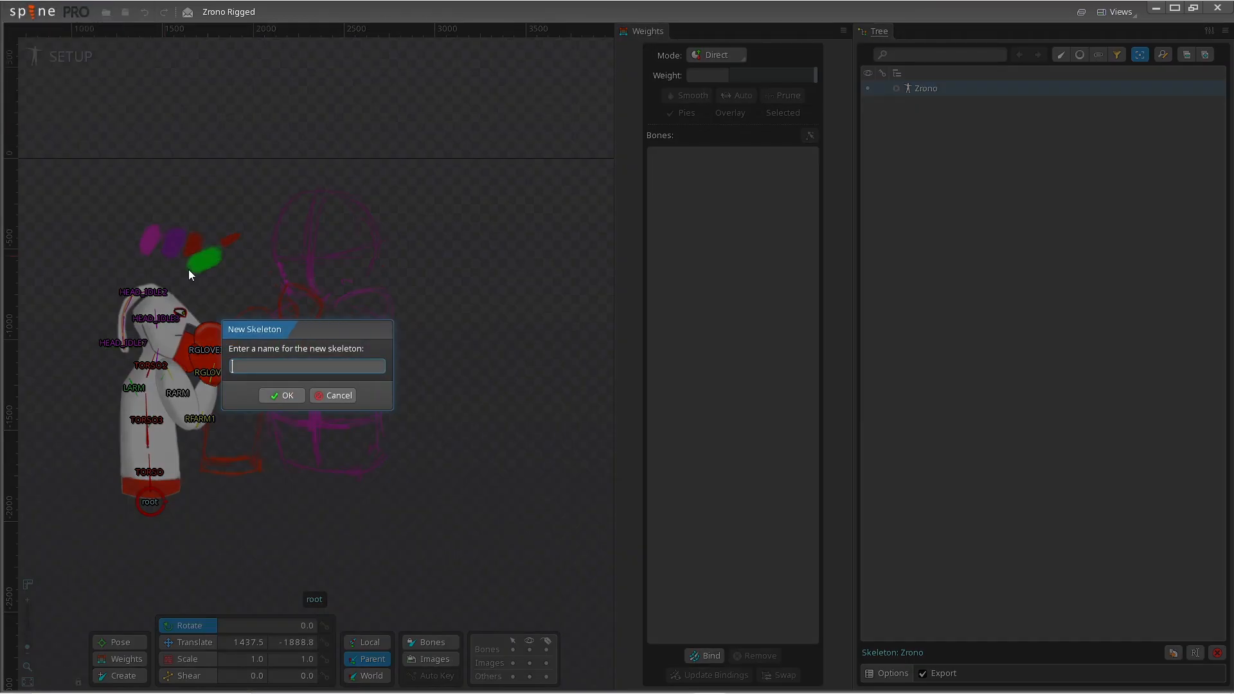
pyautogui.write('Ebrius')
pyautogui.press('Return')
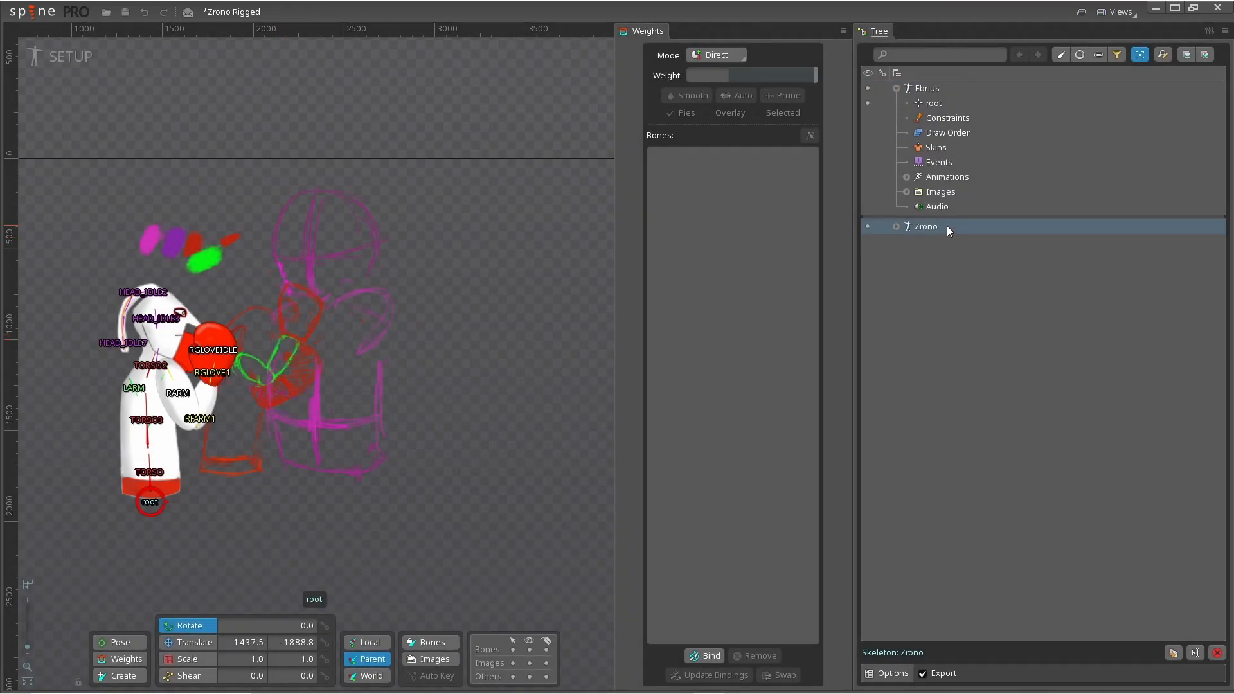
# - Start importing data and choose the spine JSON file in bOXING PROJECT/Zrono/Ebrius
pyautogui.click(32, 11)
pyautogui.click(68, 154)
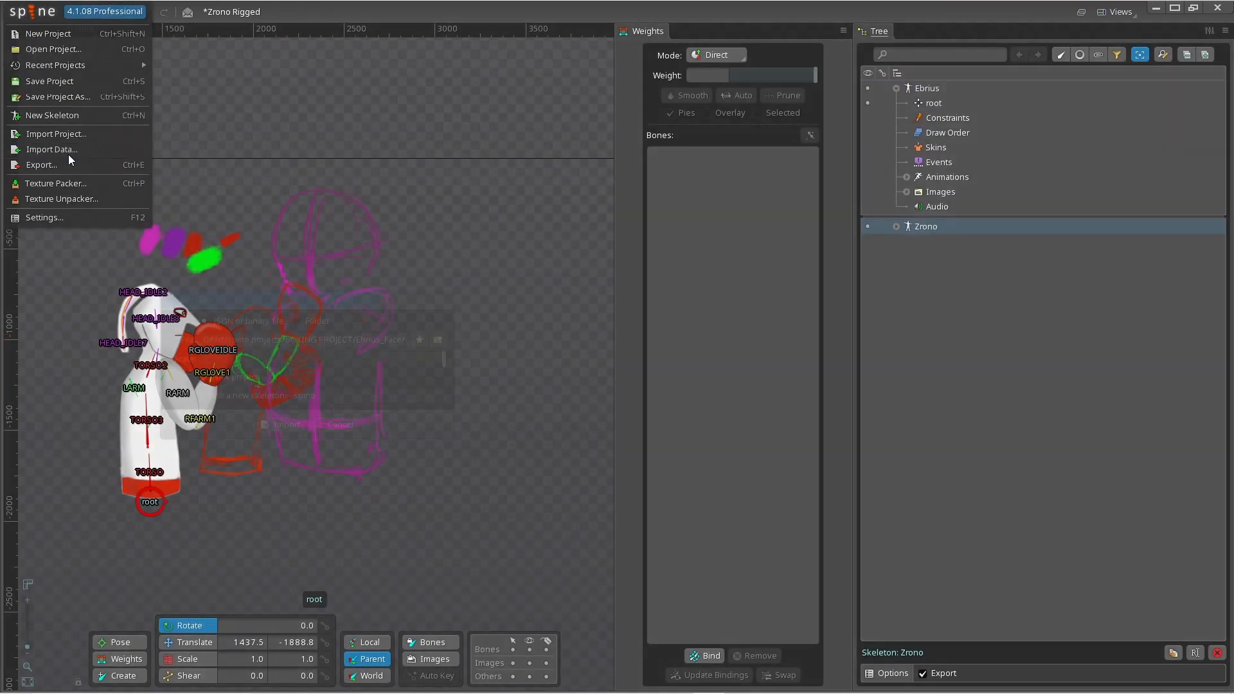
pyautogui.click(438, 340)
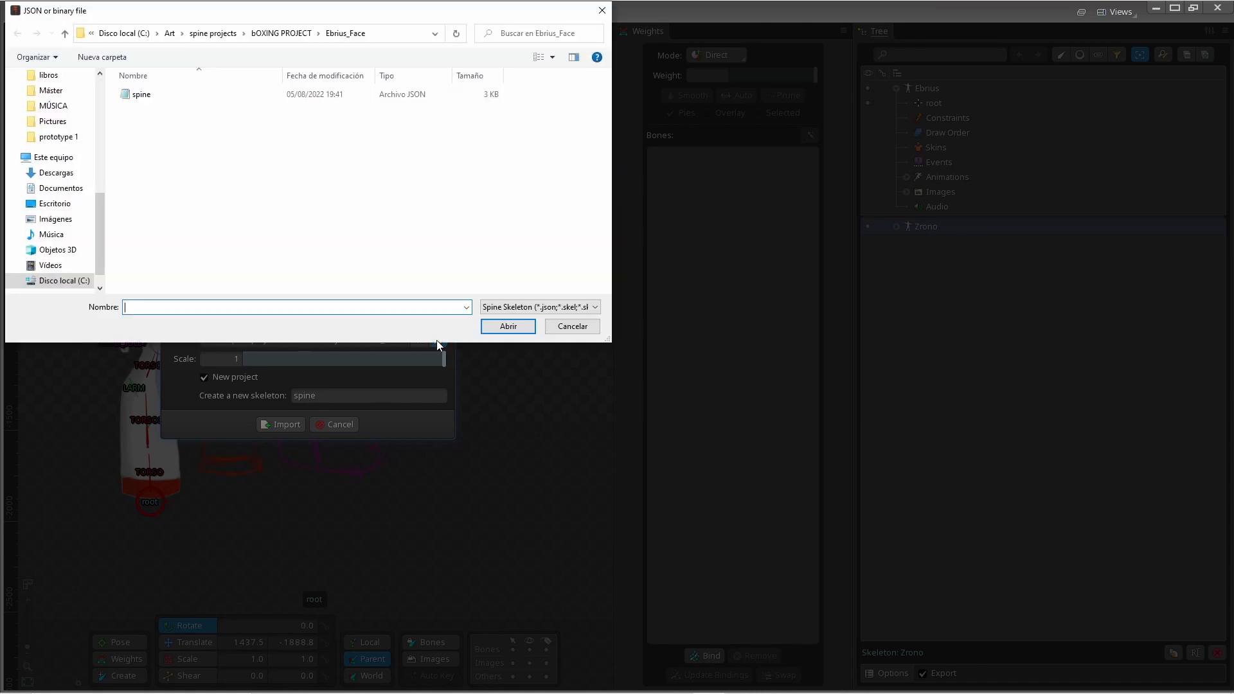
pyautogui.click(64, 34)
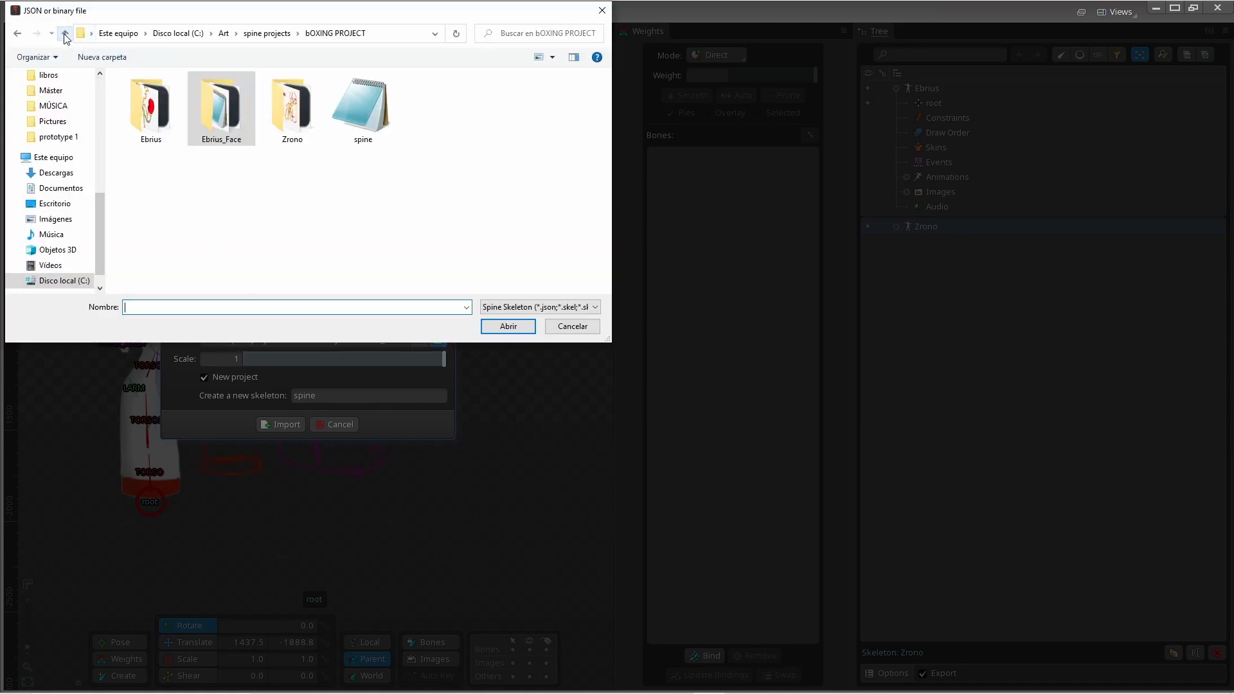
pyautogui.doubleClick(275, 123)
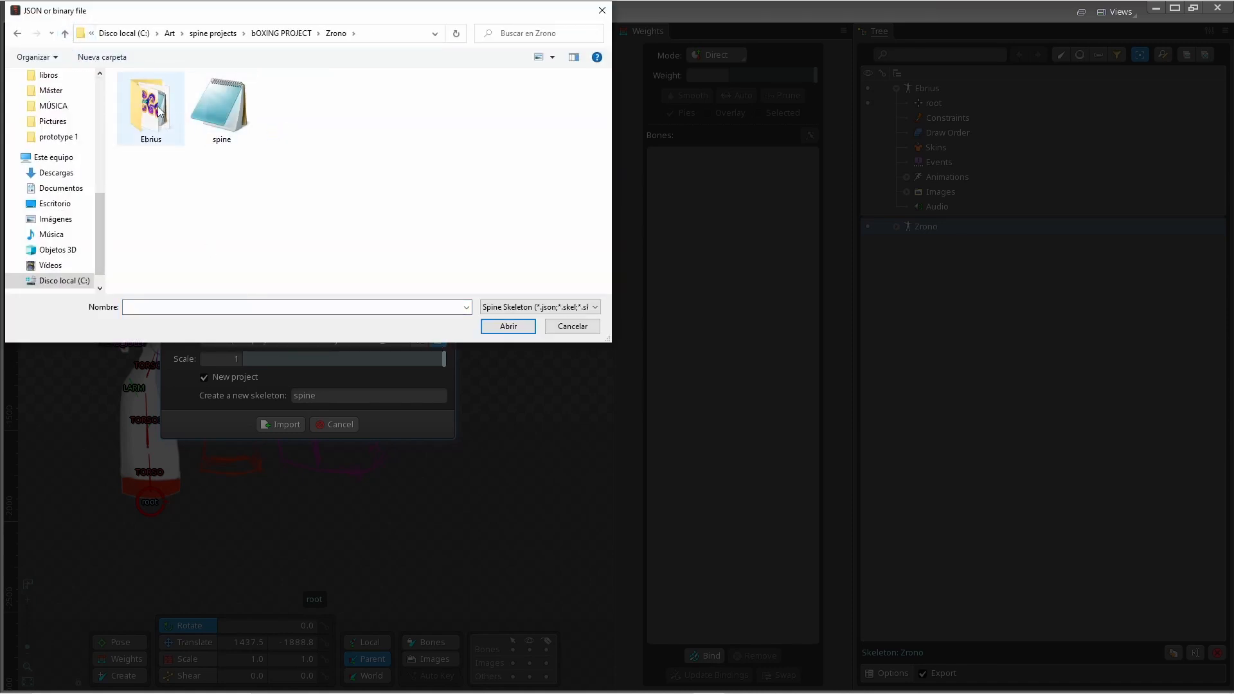
pyautogui.doubleClick(155, 136)
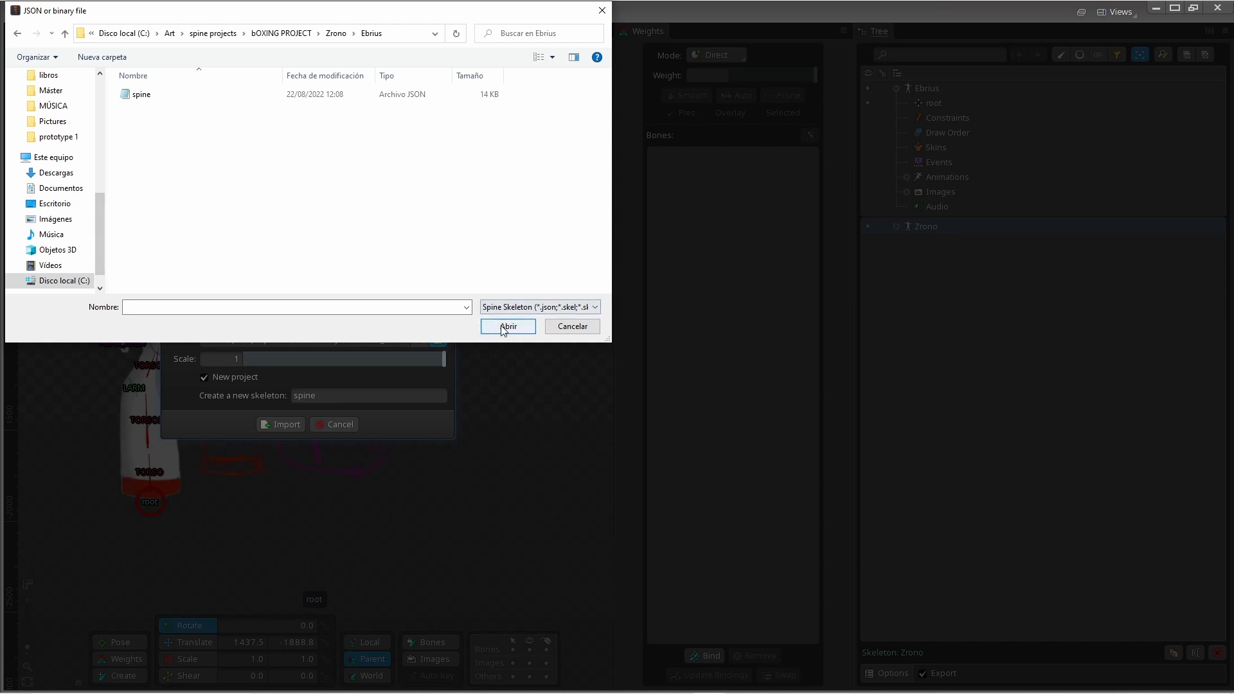
pyautogui.click(142, 95)
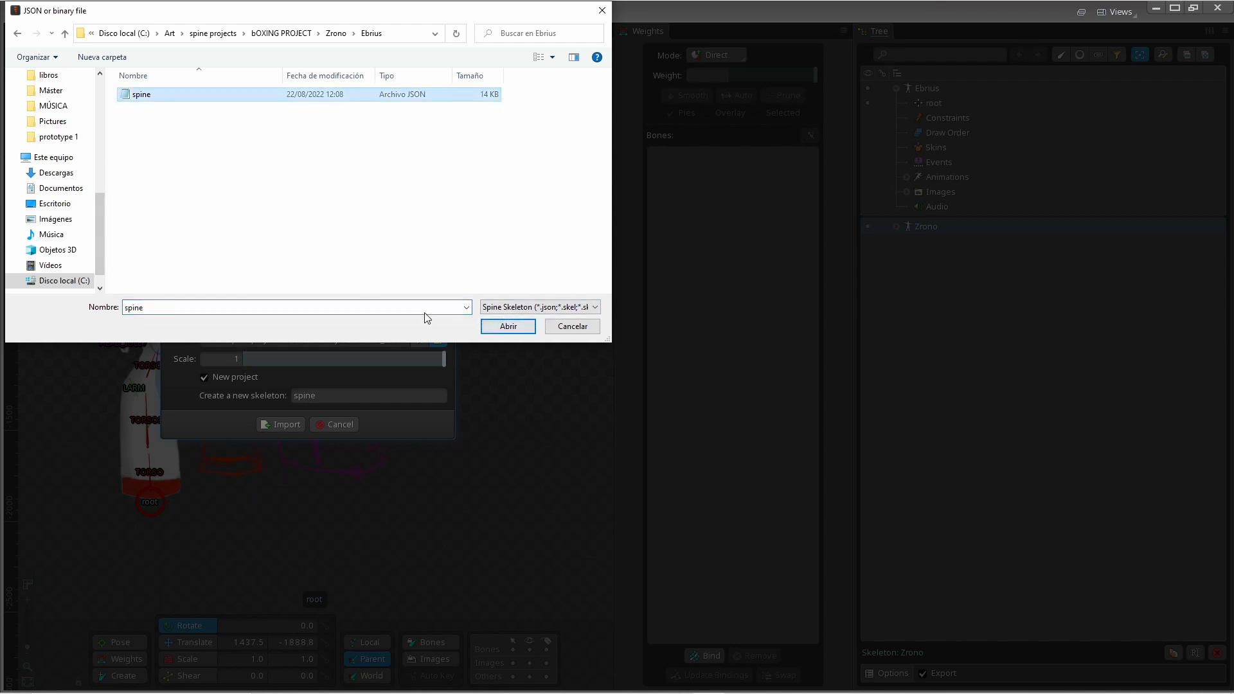
pyautogui.click(507, 326)
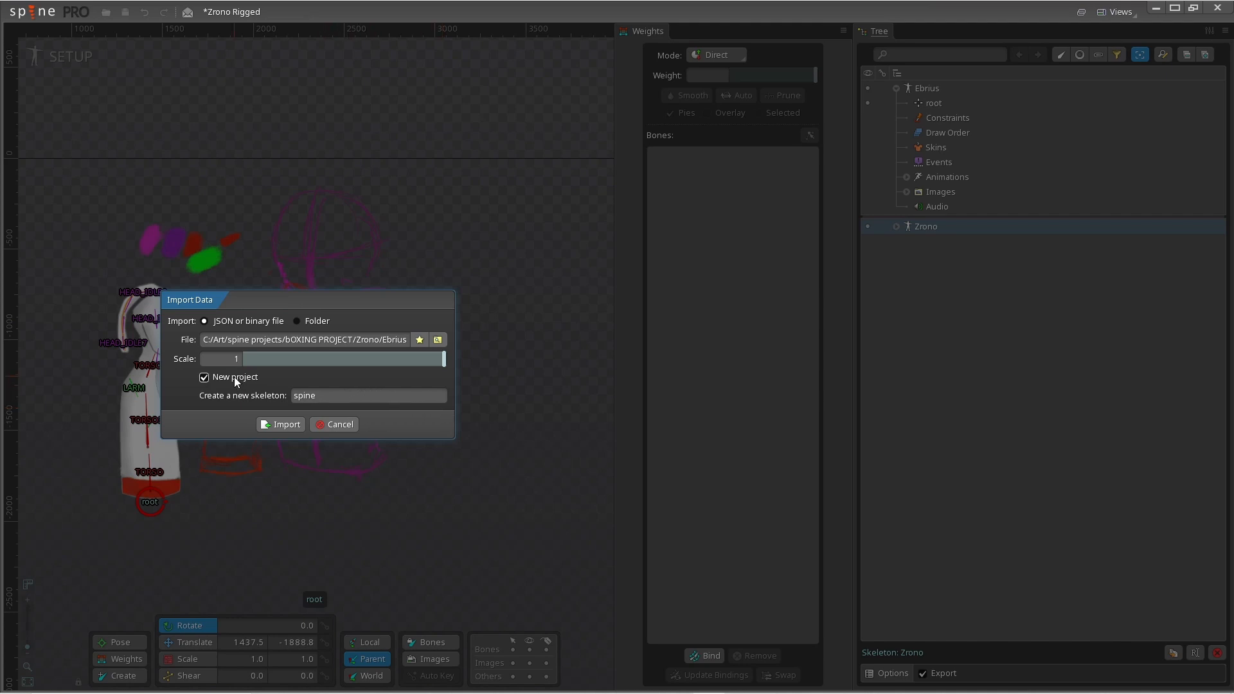
# - Try to import it into the existing Ebrius skeleton without a new project, replacing existing attachments
pyautogui.click(205, 377)
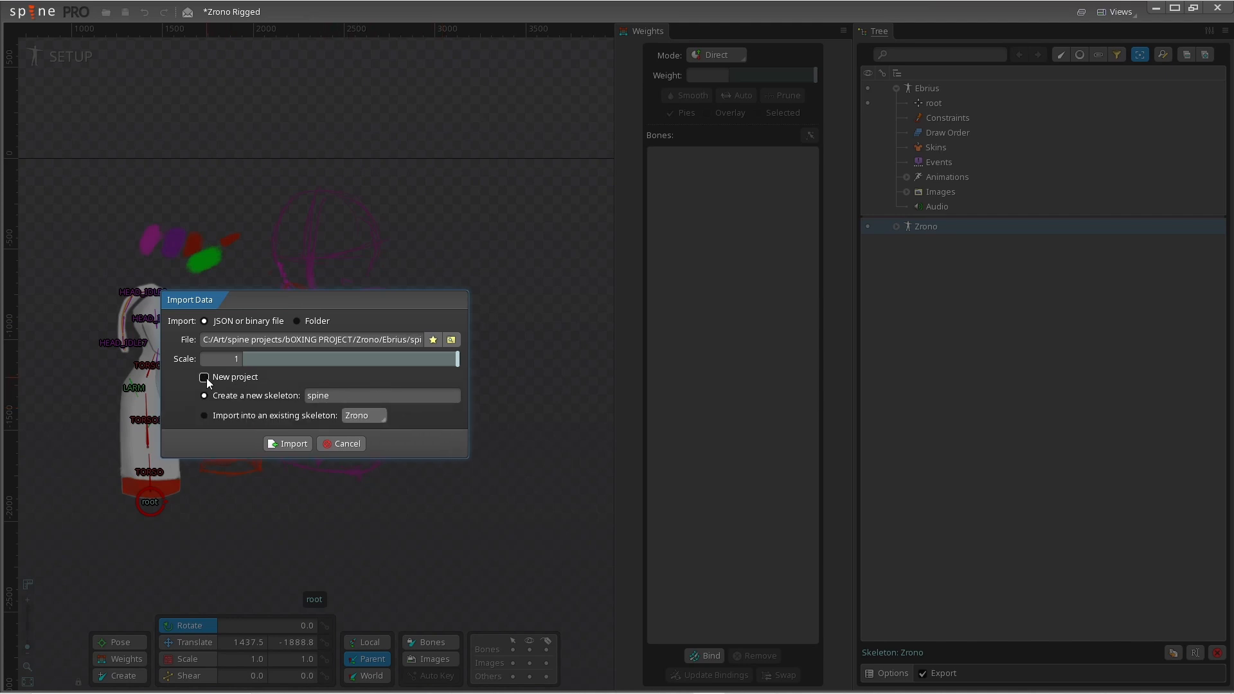
pyautogui.click(360, 418)
pyautogui.click(358, 432)
pyautogui.click(204, 416)
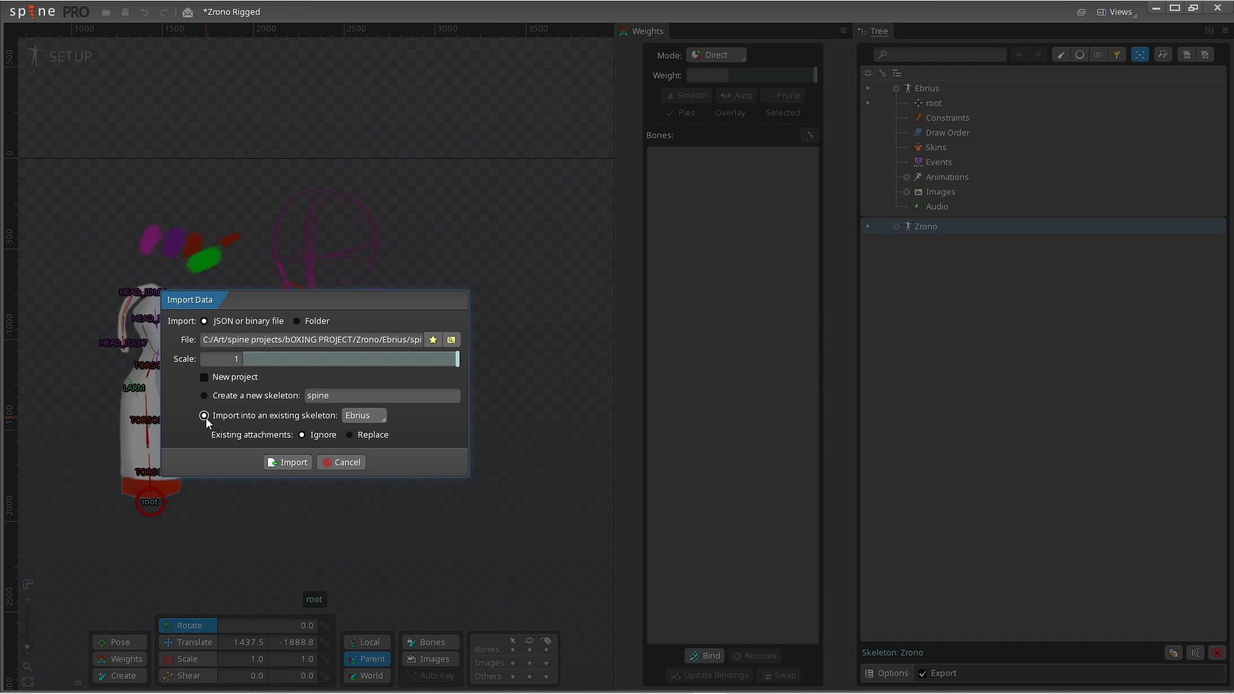
pyautogui.click(311, 437)
pyautogui.click(347, 435)
pyautogui.click(287, 463)
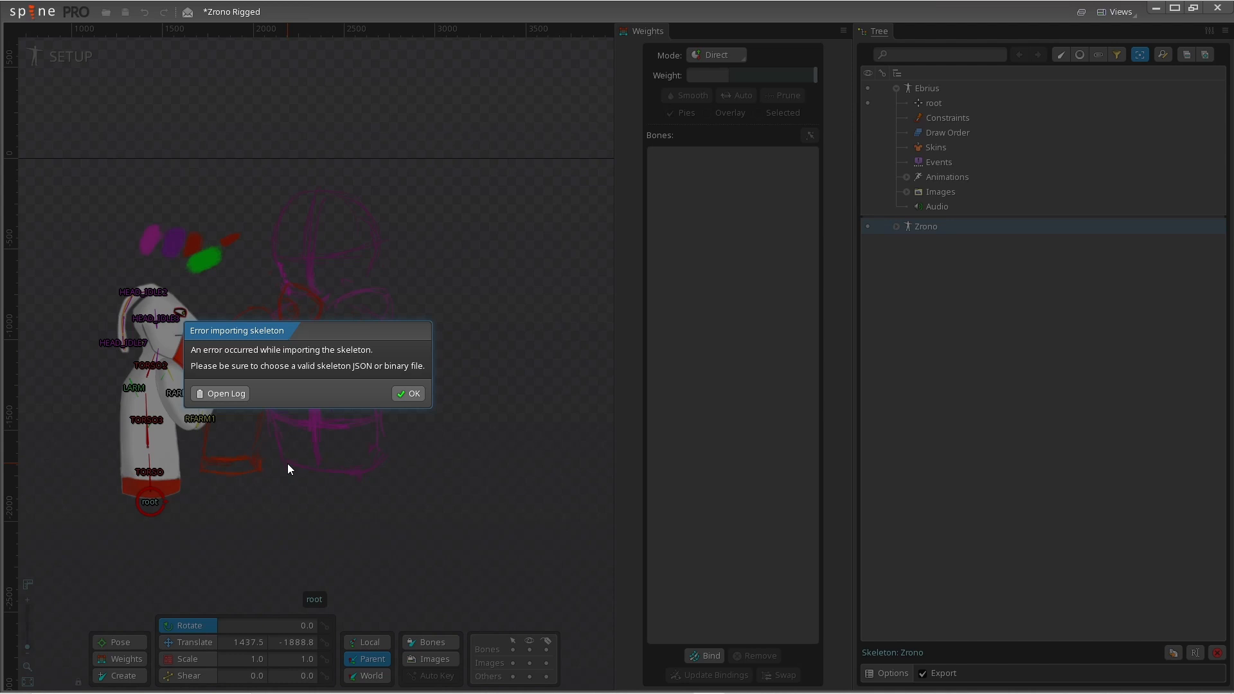
# - Open the import error log and examine its error and cause lines
pyautogui.click(228, 394)
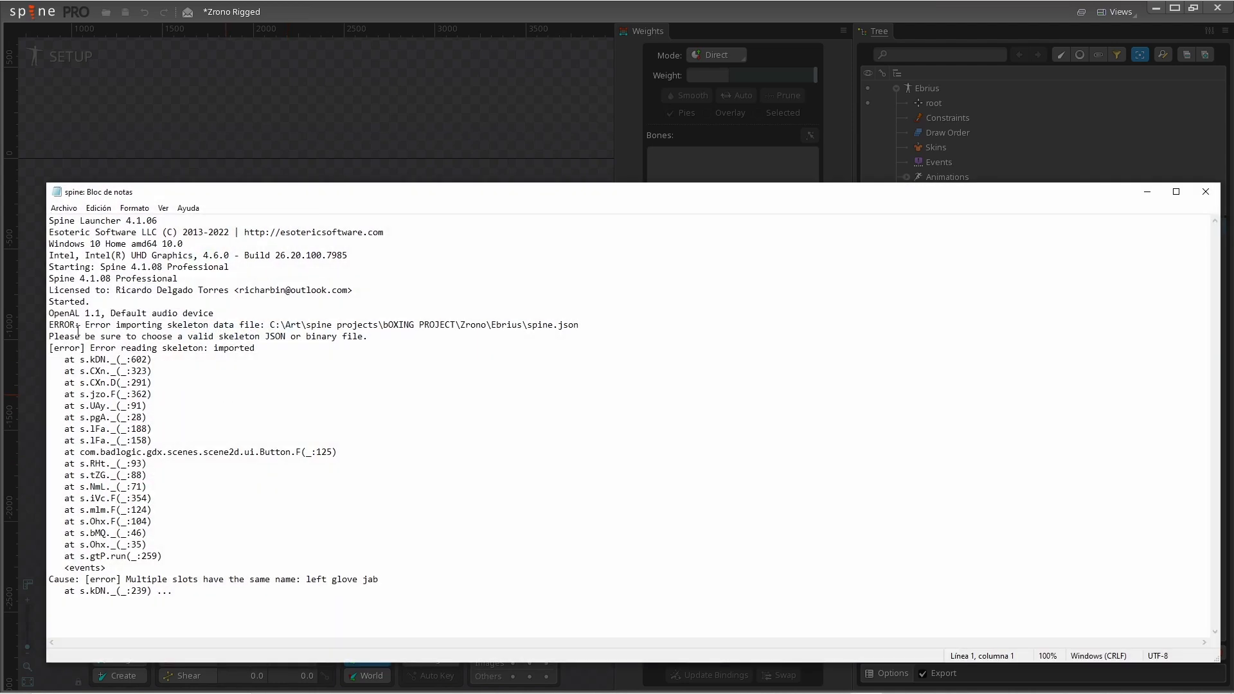
pyautogui.moveTo(85, 325); pyautogui.dragTo(343, 357)
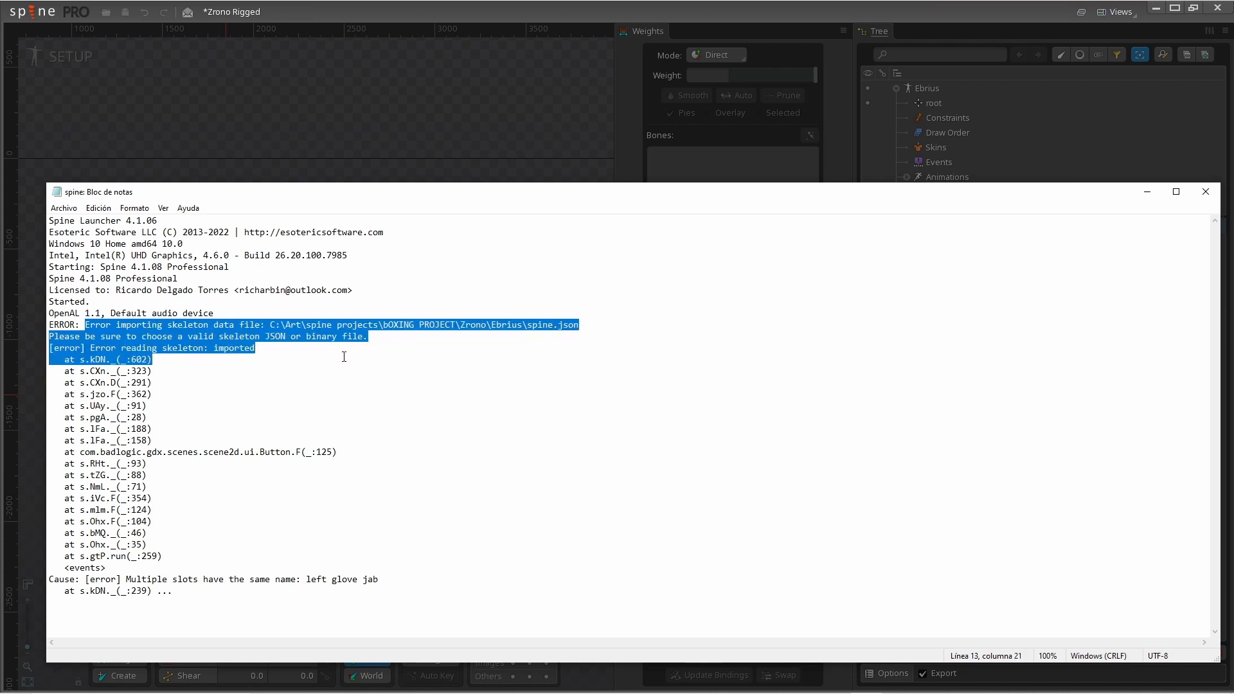
pyautogui.moveTo(80, 452); pyautogui.dragTo(270, 544)
pyautogui.moveTo(165, 579); pyautogui.dragTo(387, 580)
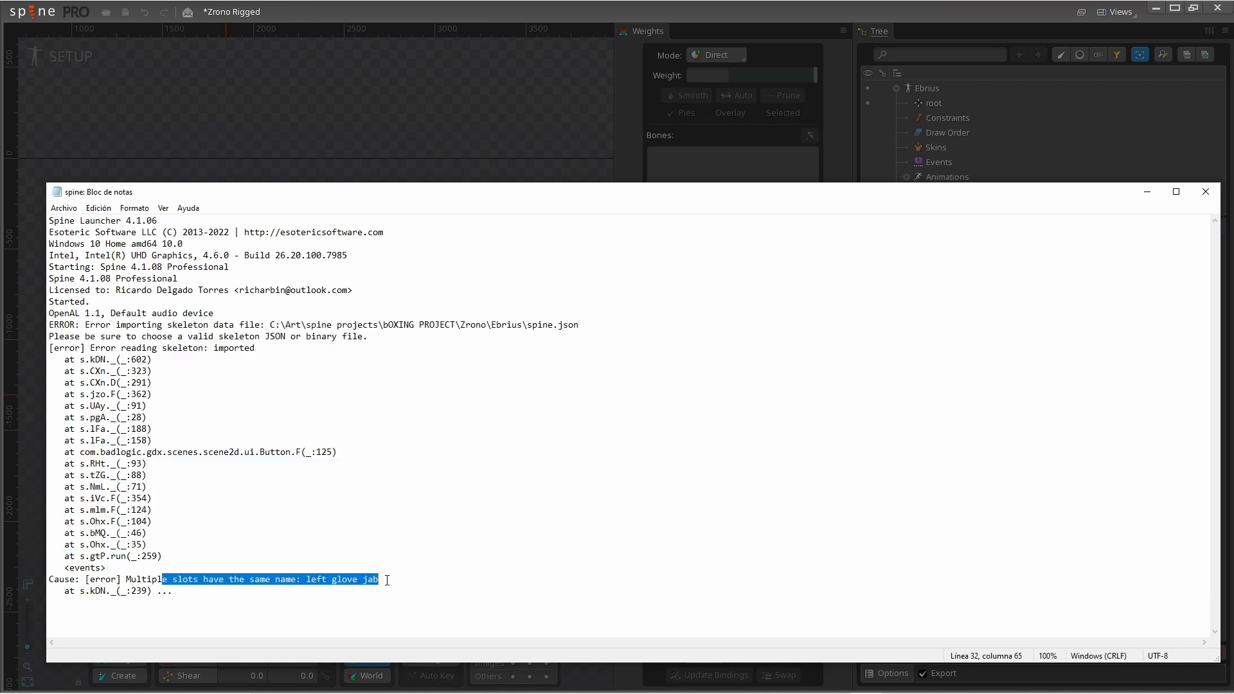
pyautogui.click(267, 593)
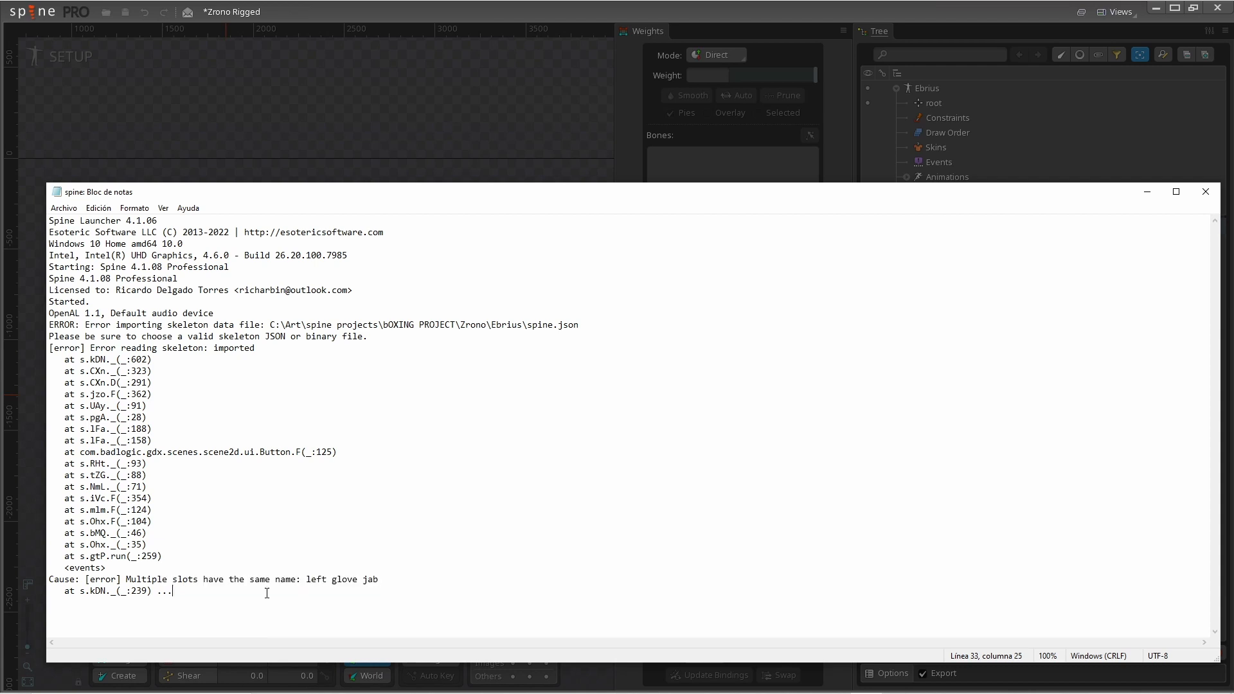
pyautogui.moveTo(137, 580); pyautogui.dragTo(383, 585)
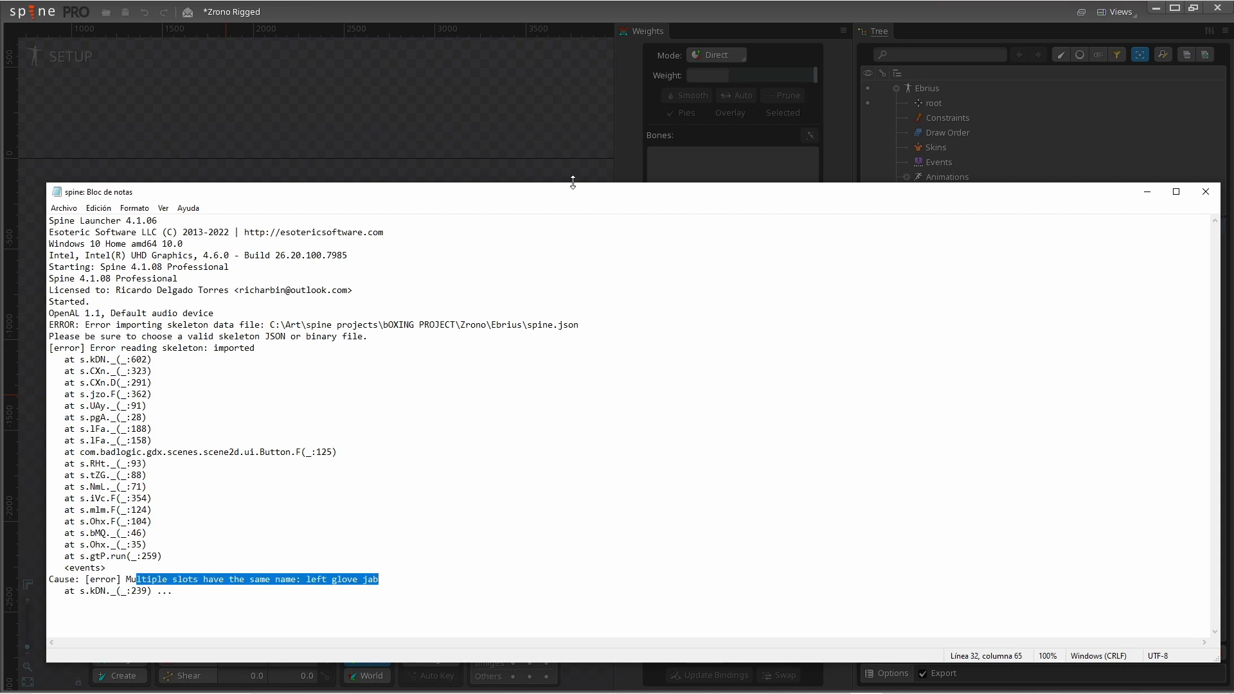
pyautogui.moveTo(575, 195); pyautogui.dragTo(481, 178)
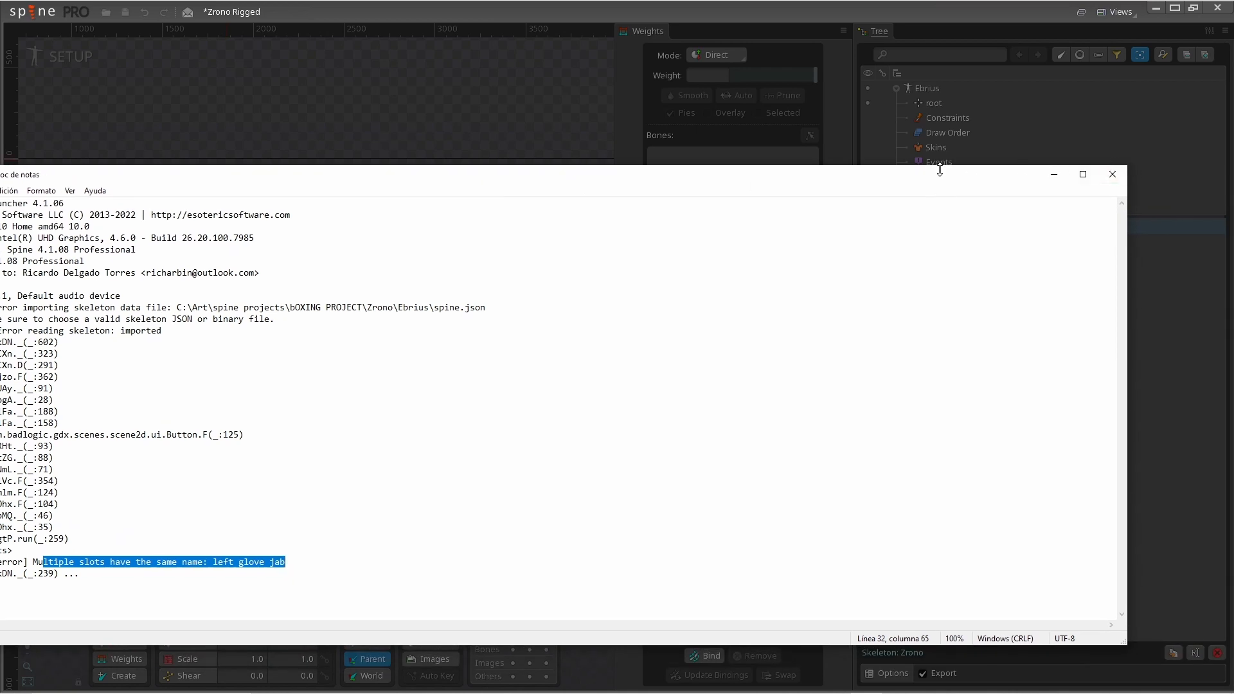
# - Close the import error log, then dismiss the export message and close the Document Tools dialog in Krita
pyautogui.click(1112, 175)
pyautogui.click(401, 392)
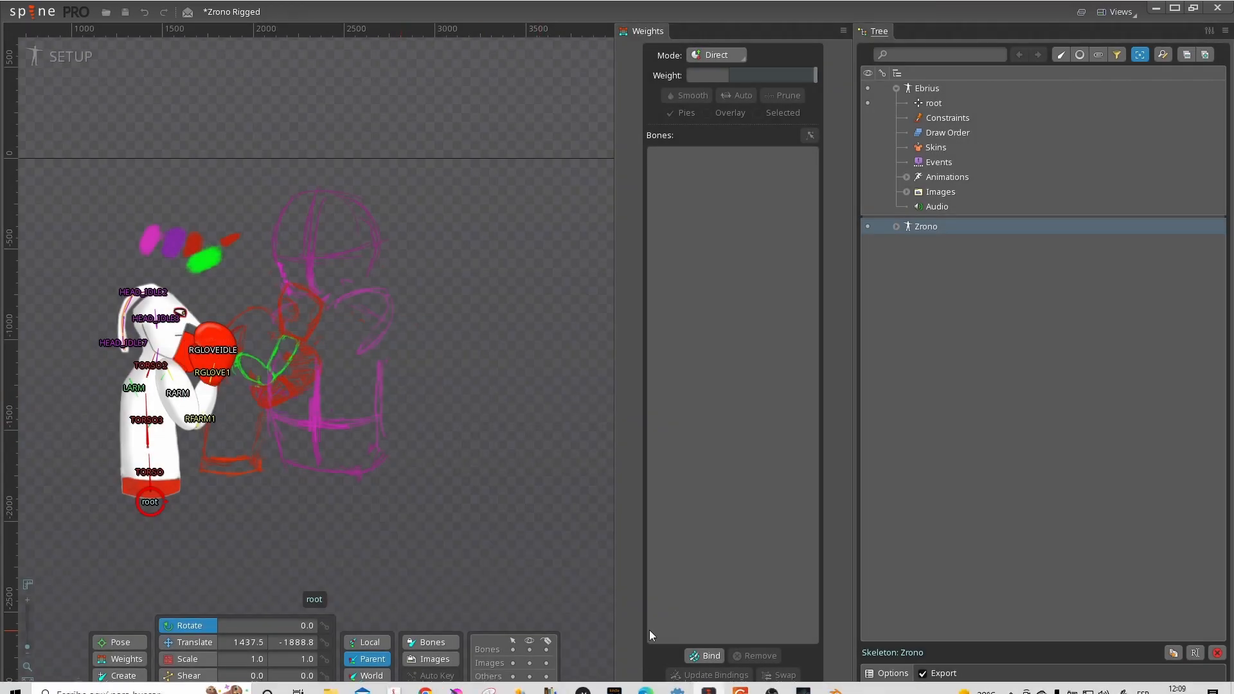
pyautogui.moveTo(457, 682)
pyautogui.click(527, 620)
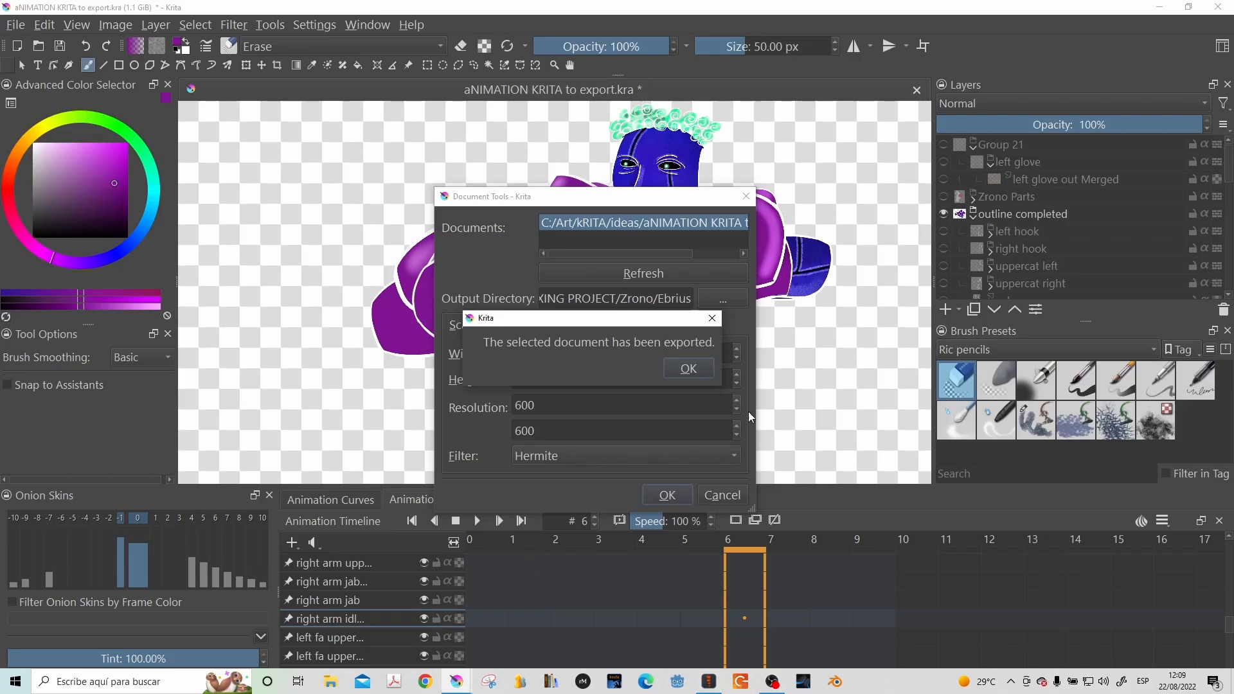
pyautogui.click(687, 442)
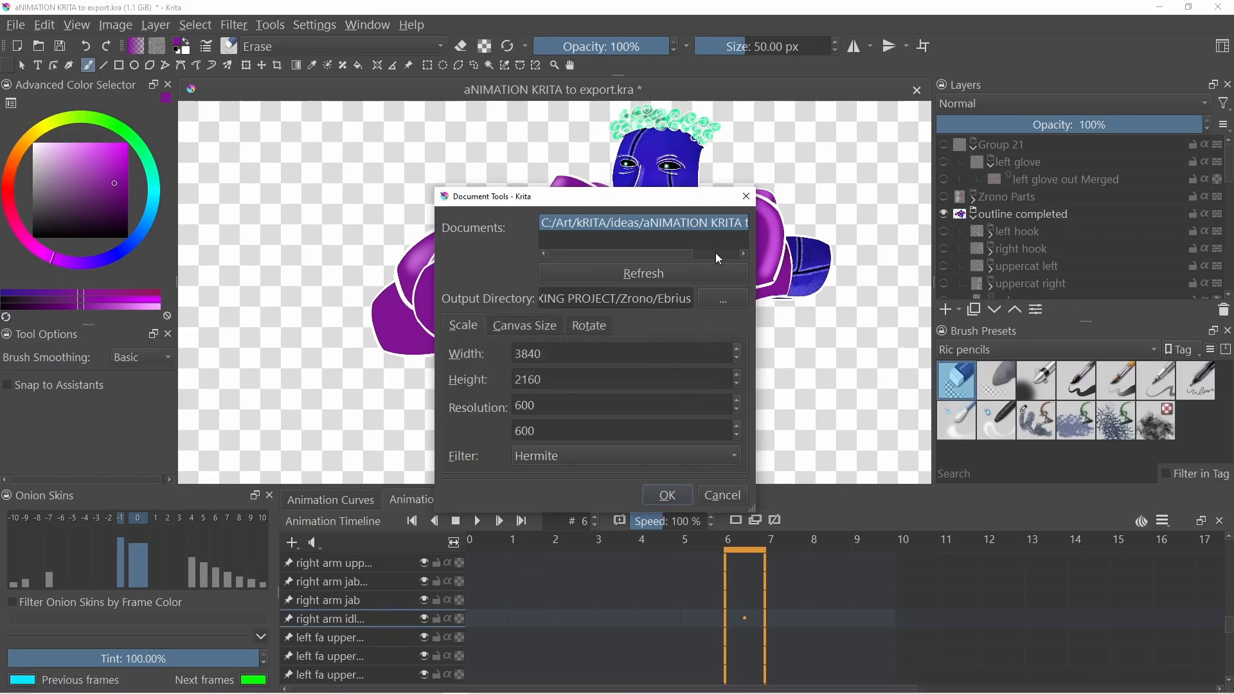
pyautogui.click(746, 196)
# - Browse the layer stack to the left glove group and compare its two left glove jab layers by toggling their visibility
pyautogui.scroll(-1, 1152, 253)
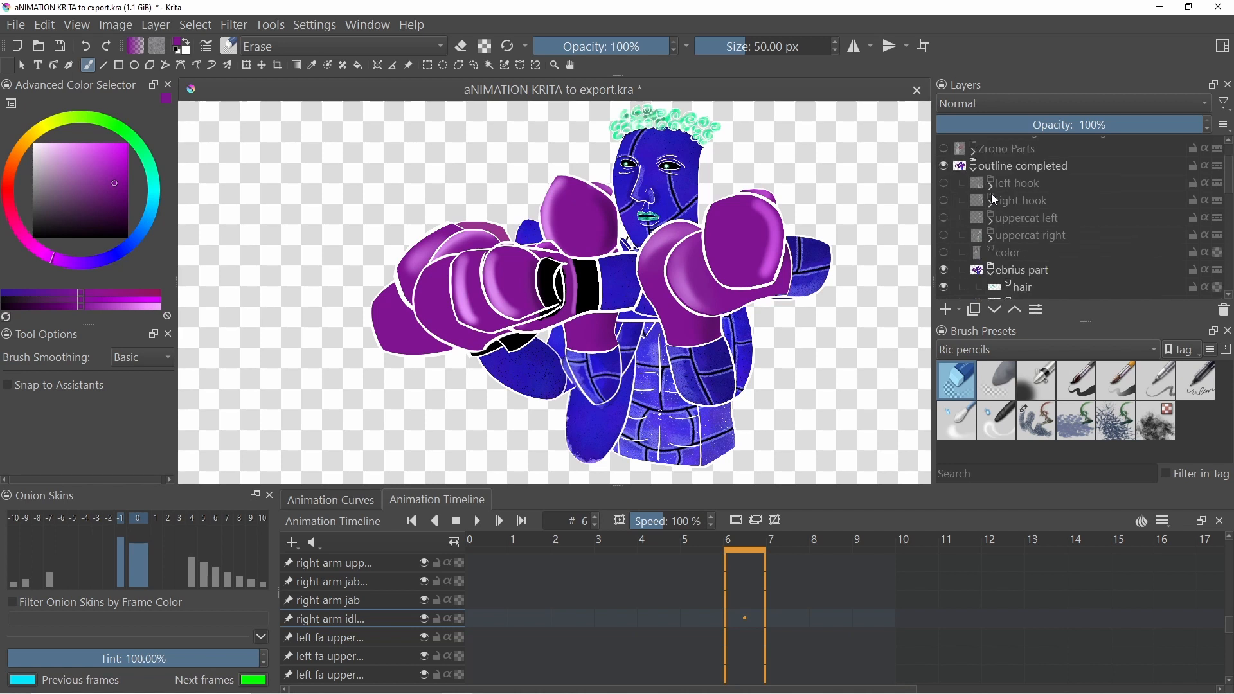
pyautogui.scroll(-3, 1005, 217)
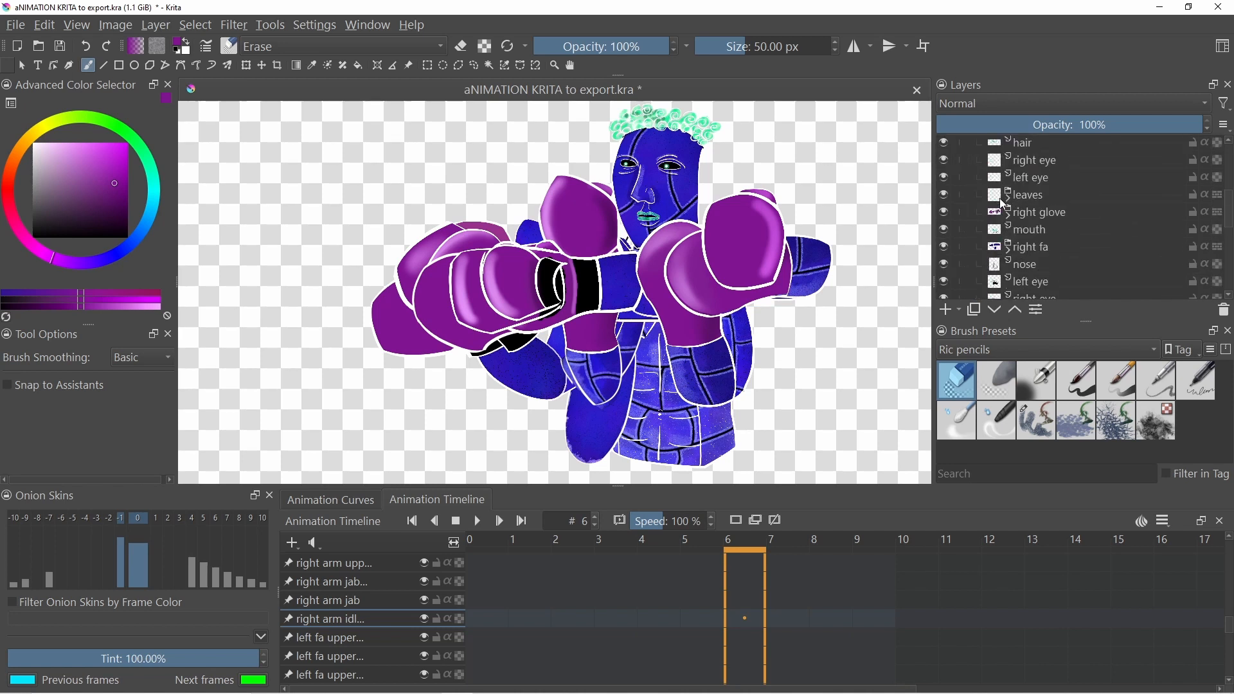
pyautogui.scroll(-2, 1001, 200)
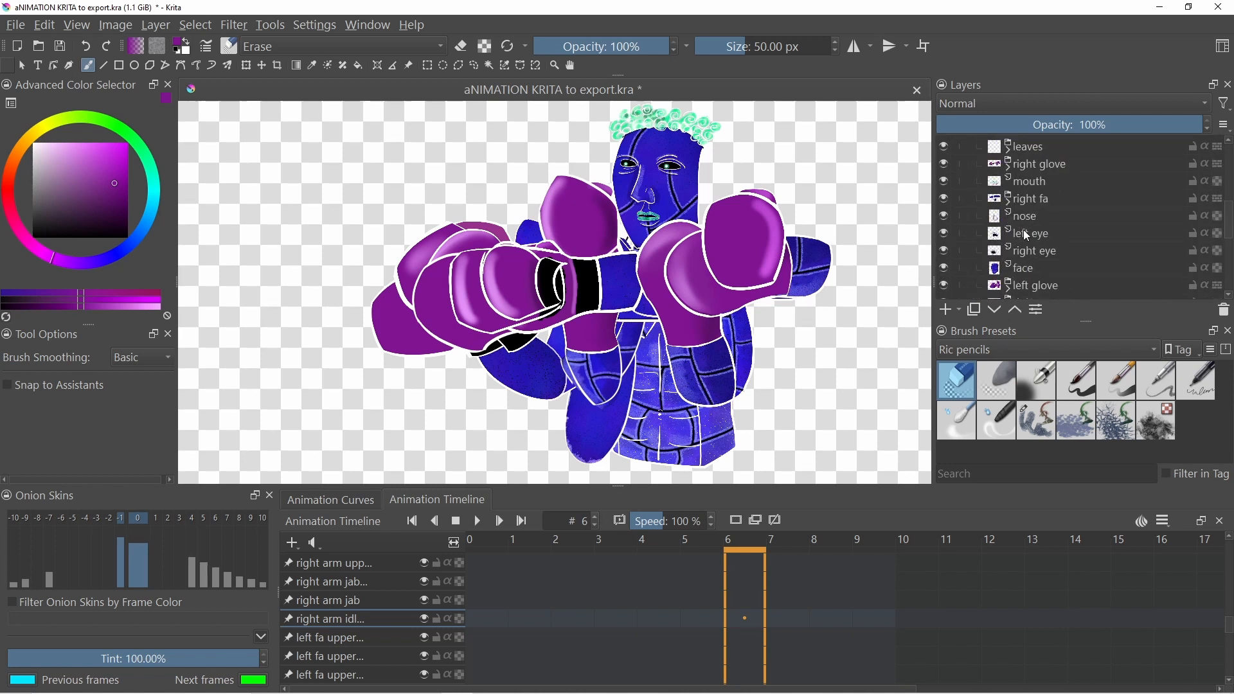
pyautogui.scroll(-2, 1031, 241)
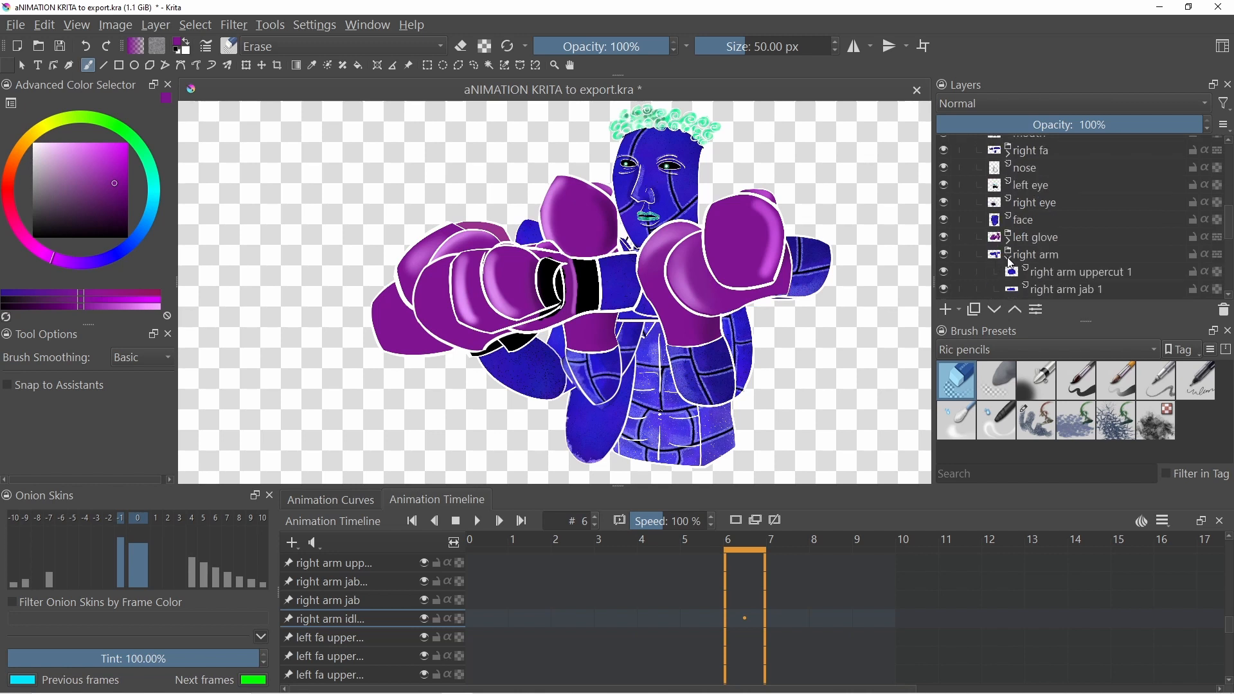
pyautogui.scroll(-3, 1002, 247)
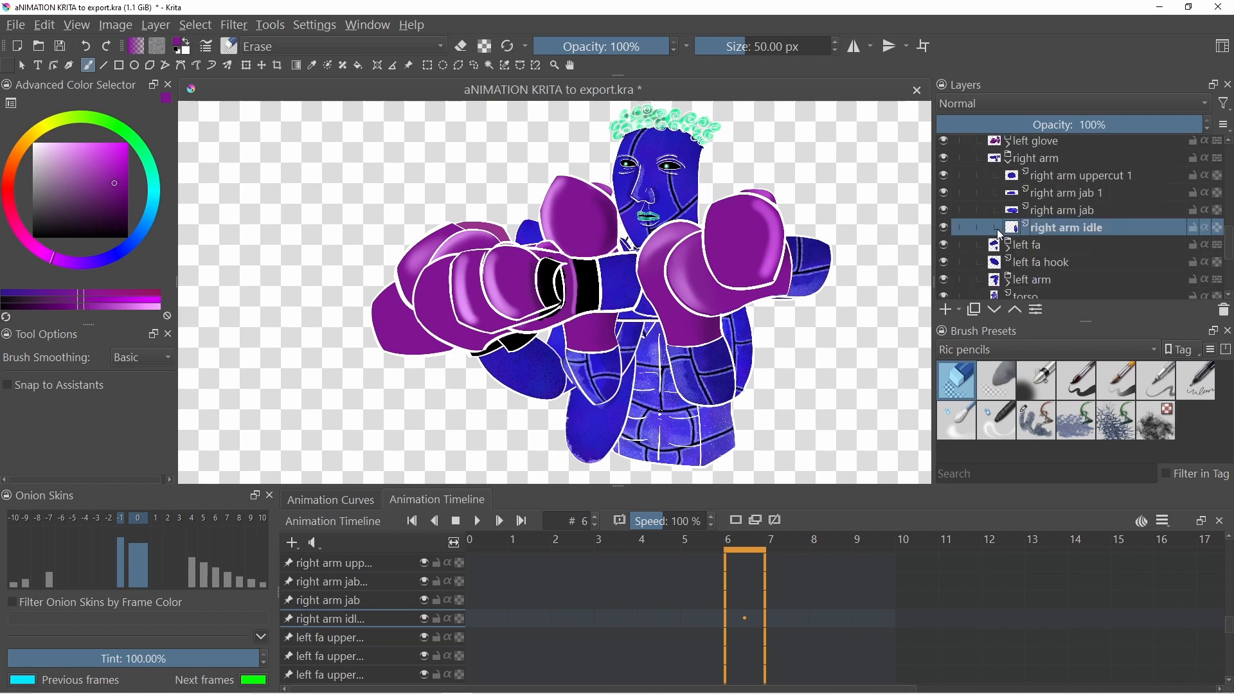
pyautogui.scroll(2, 1002, 232)
pyautogui.click(1007, 192)
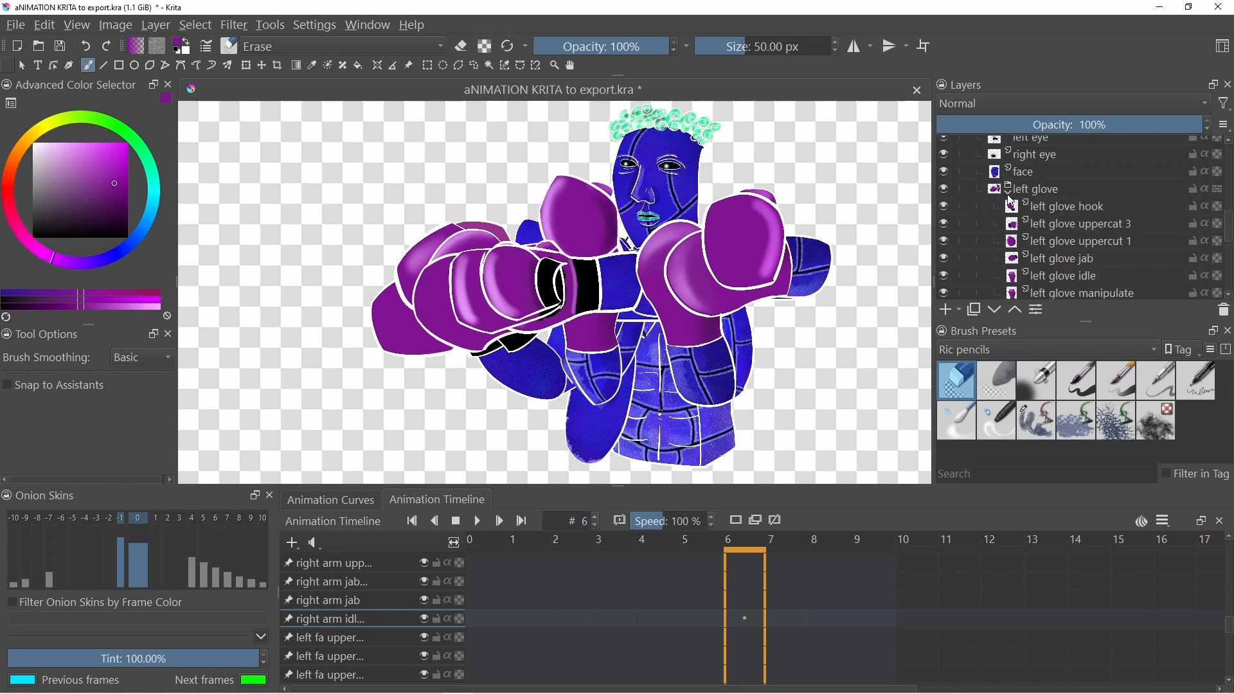
pyautogui.scroll(-1, 1017, 204)
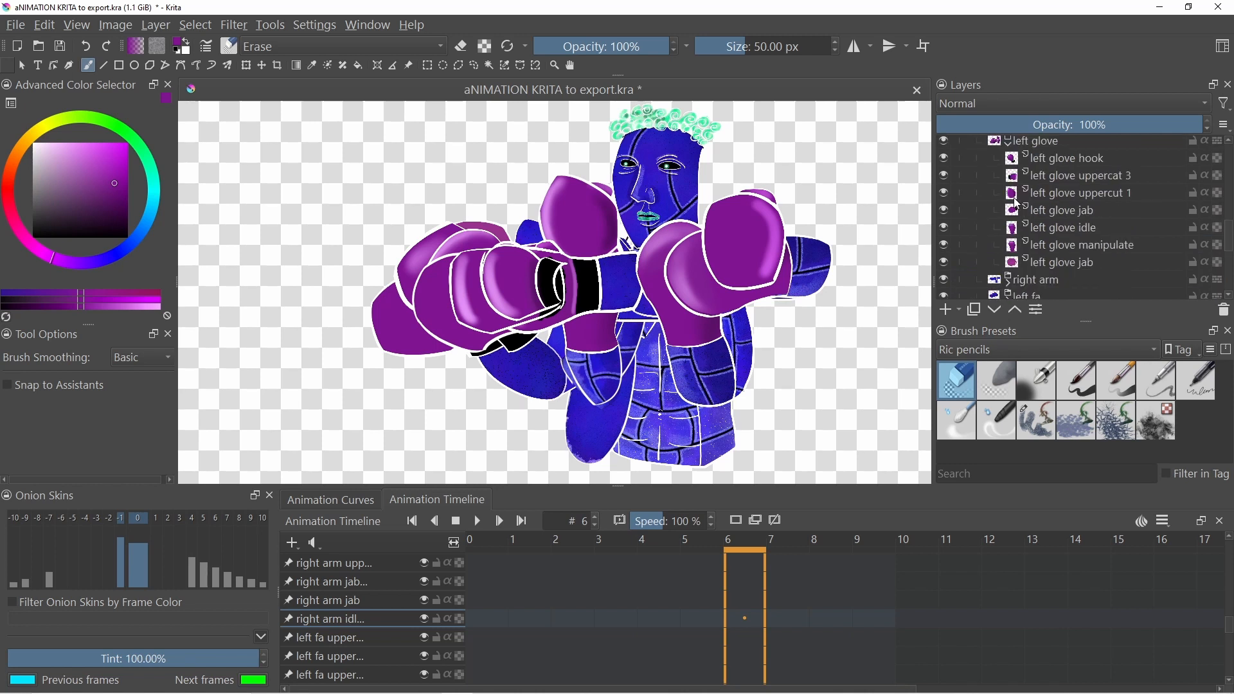
pyautogui.click(1058, 267)
pyautogui.moveTo(1054, 267); pyautogui.dragTo(1060, 207)
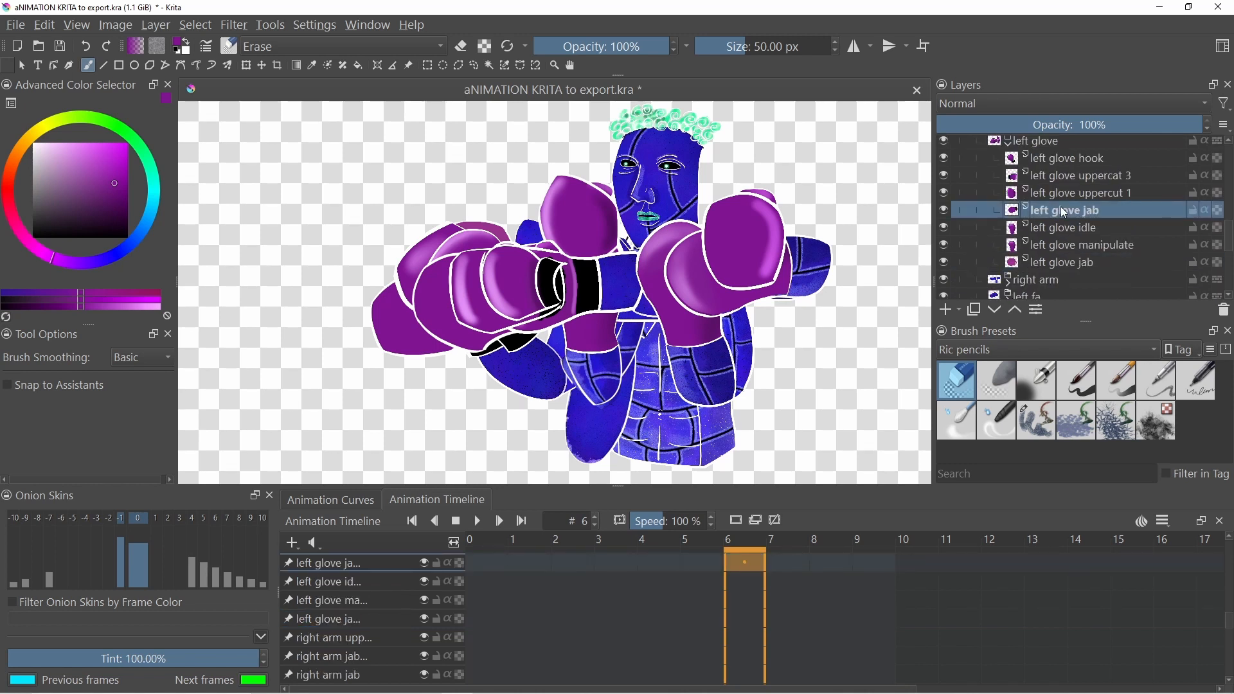
pyautogui.click(943, 210)
pyautogui.click(943, 209)
pyautogui.click(942, 210)
pyautogui.click(943, 209)
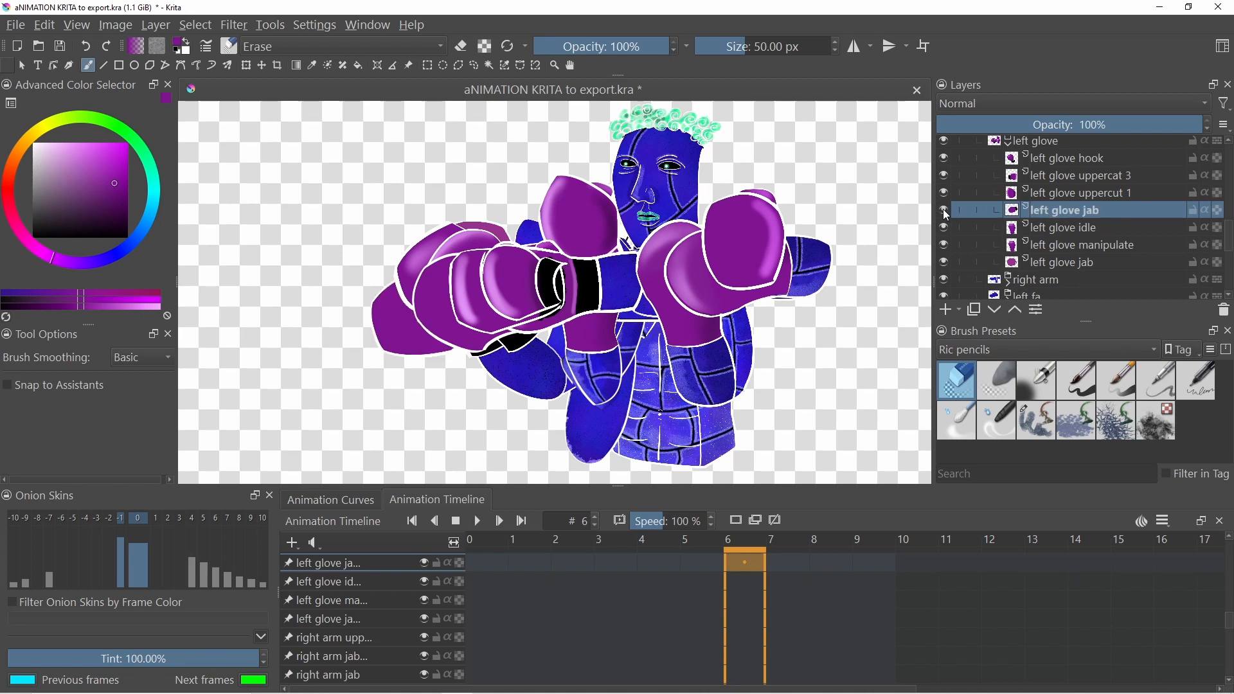
pyautogui.click(943, 261)
pyautogui.click(944, 261)
pyautogui.click(943, 260)
pyautogui.click(943, 260)
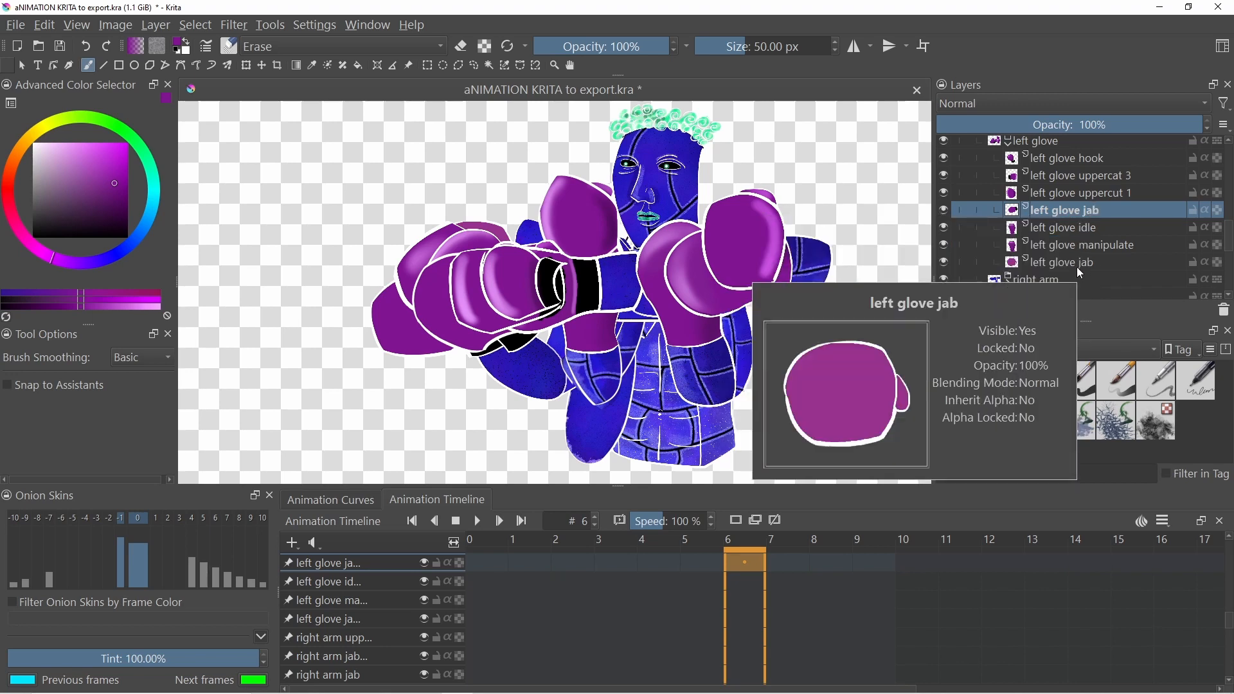
# - Rename the lower left glove jab layer to left glove jab 1
pyautogui.click(1084, 265)
pyautogui.doubleClick(1096, 265)
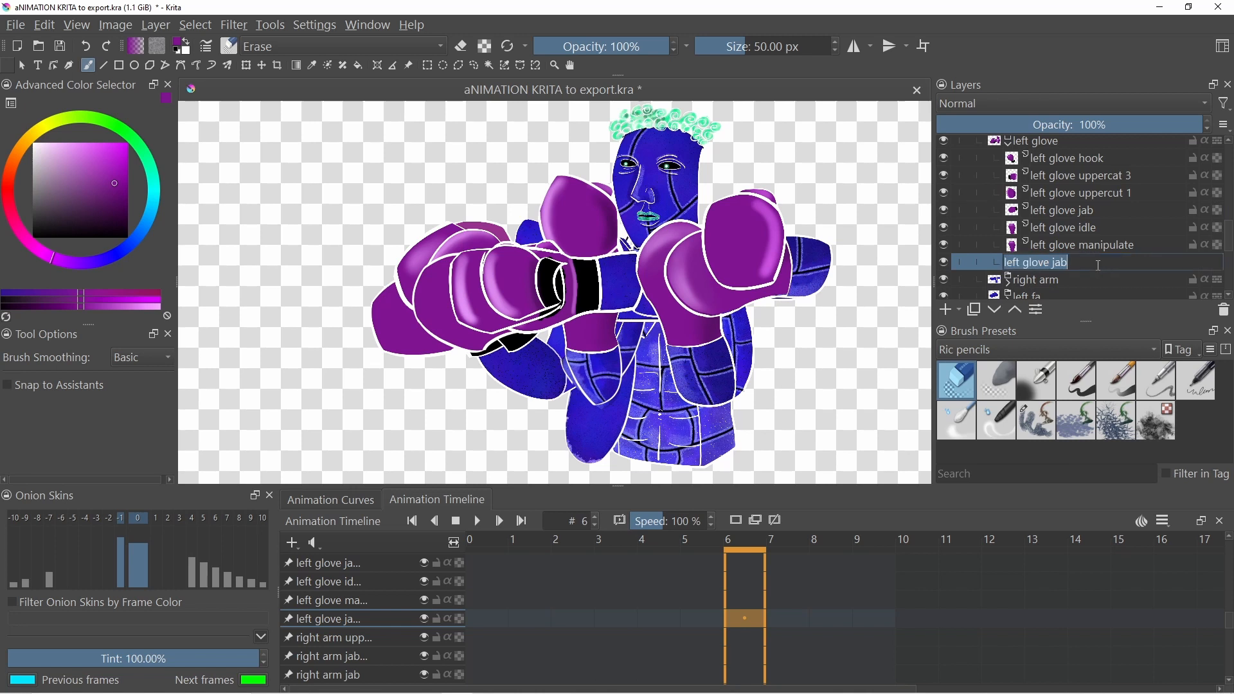
pyautogui.write('1')
pyautogui.press('Return')
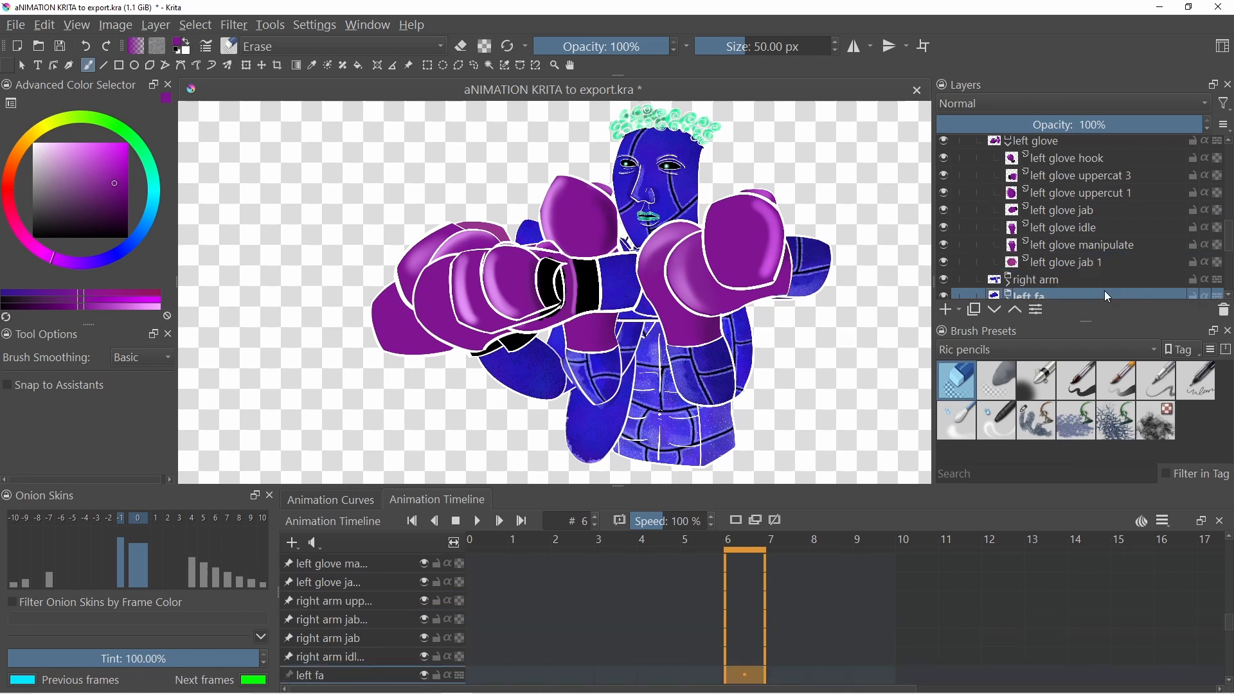
# - Rename the other left glove jab layer to left glove jab 2
pyautogui.click(1094, 200)
pyautogui.doubleClick(1095, 203)
pyautogui.press('End')
pyautogui.write('2')
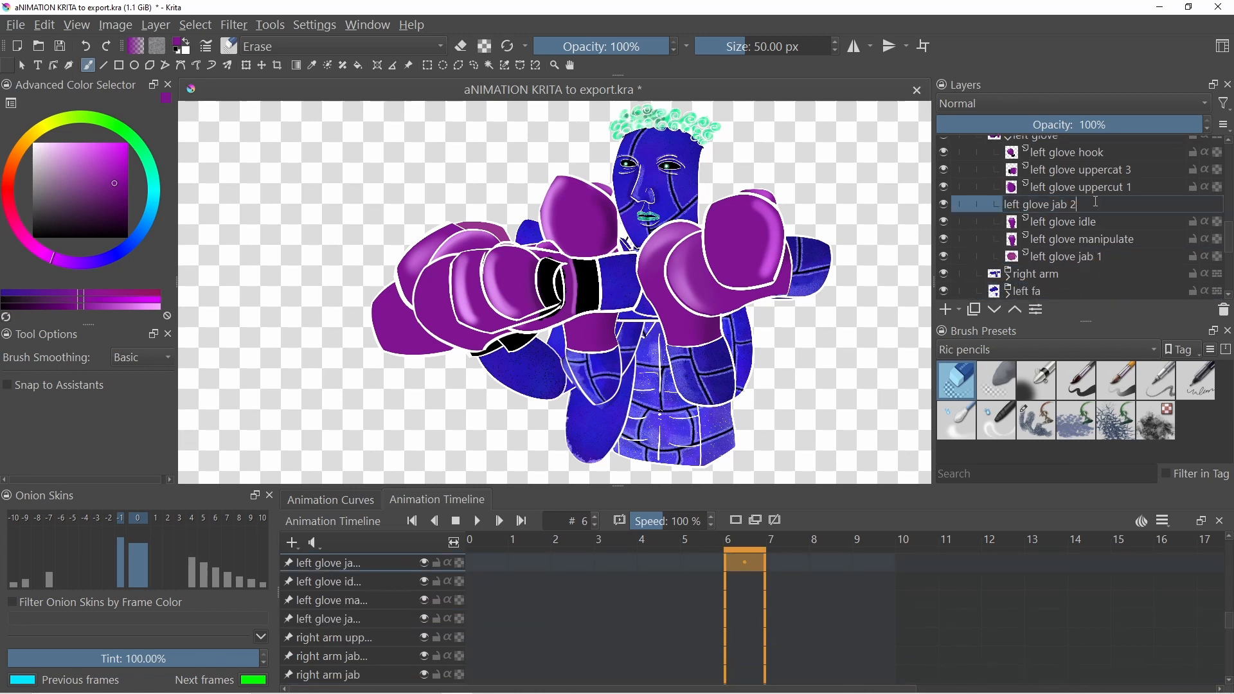
pyautogui.click(1109, 257)
# - Save the Krita document
pyautogui.click(15, 25)
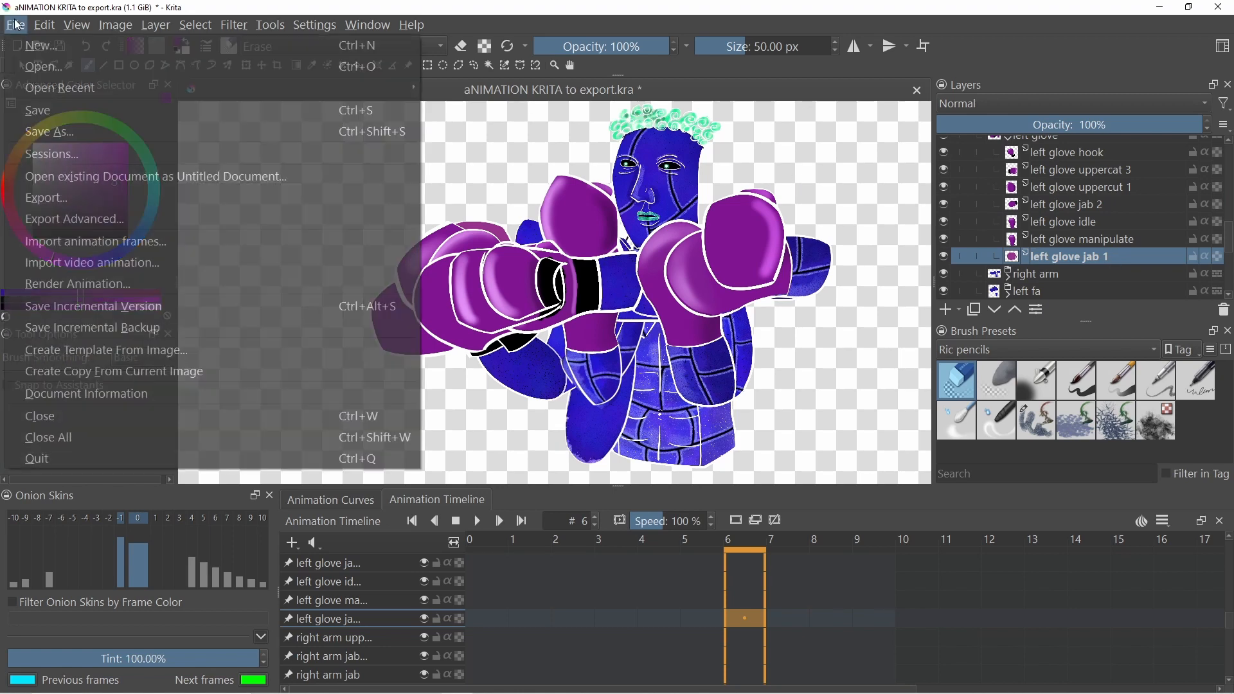
pyautogui.click(170, 114)
pyautogui.scroll(1, 1094, 223)
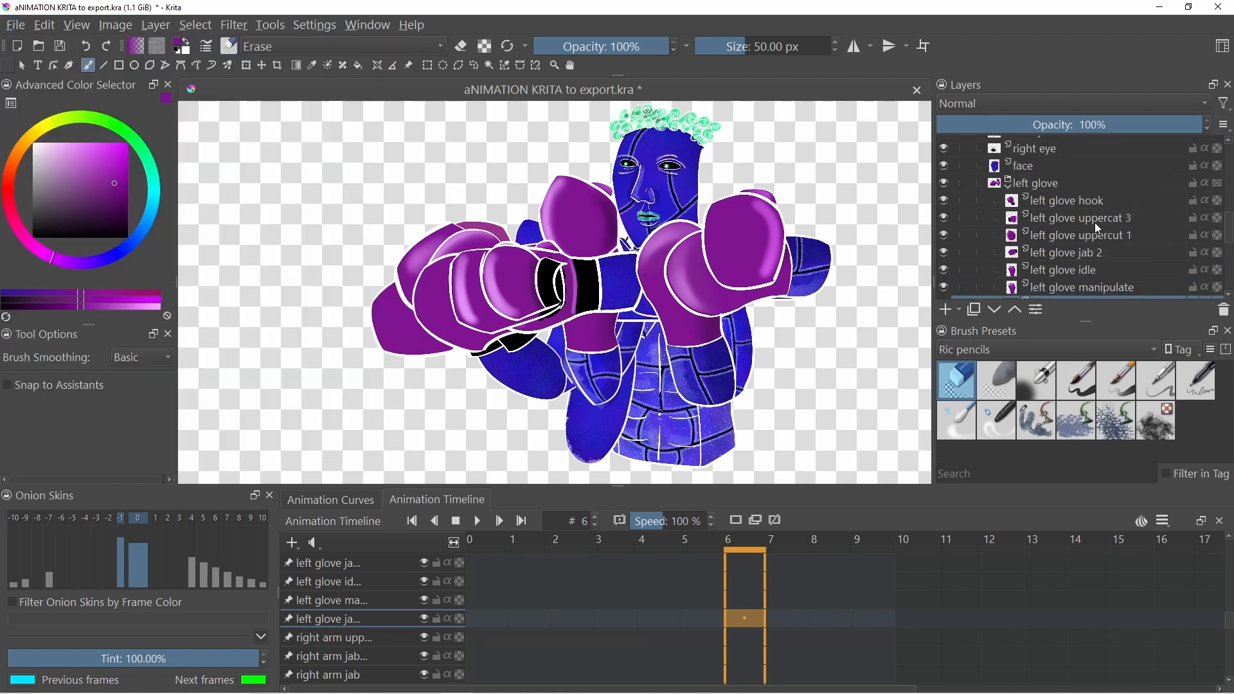
pyautogui.scroll(-2, 1094, 223)
pyautogui.scroll(8, 1094, 222)
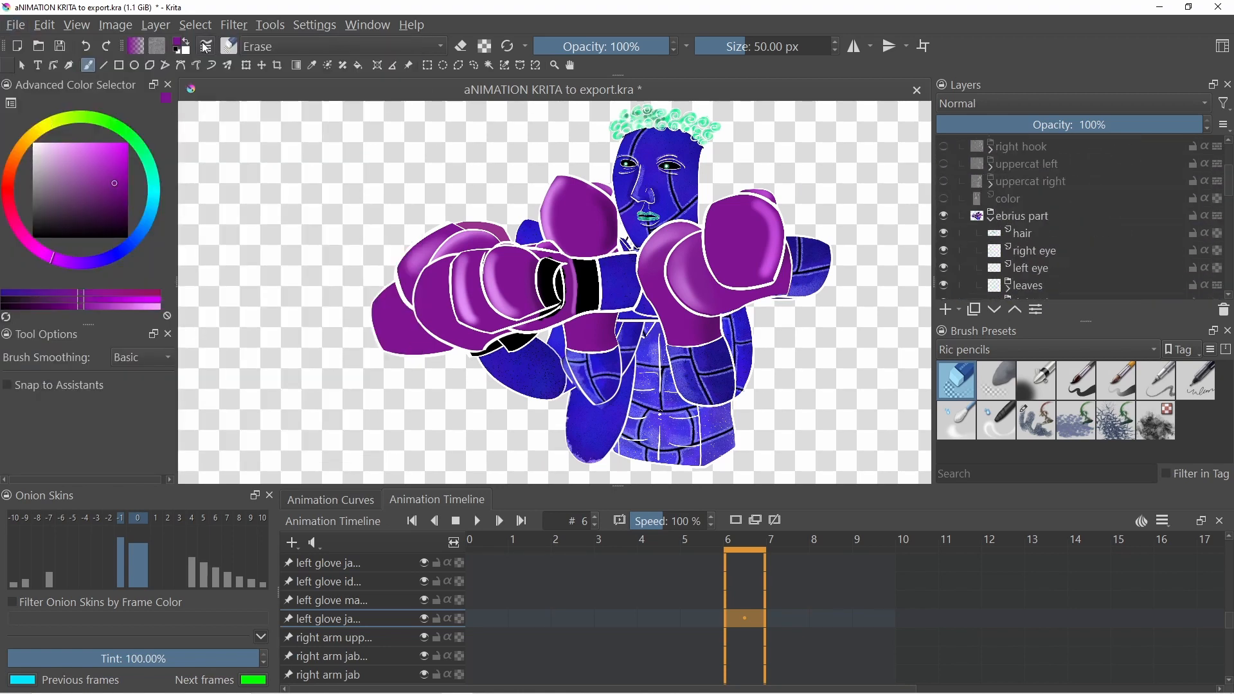
# - Open Document Tools, select the document and set the output directory to bOXING PROJECT/Zrono/Ebrius
pyautogui.click(271, 27)
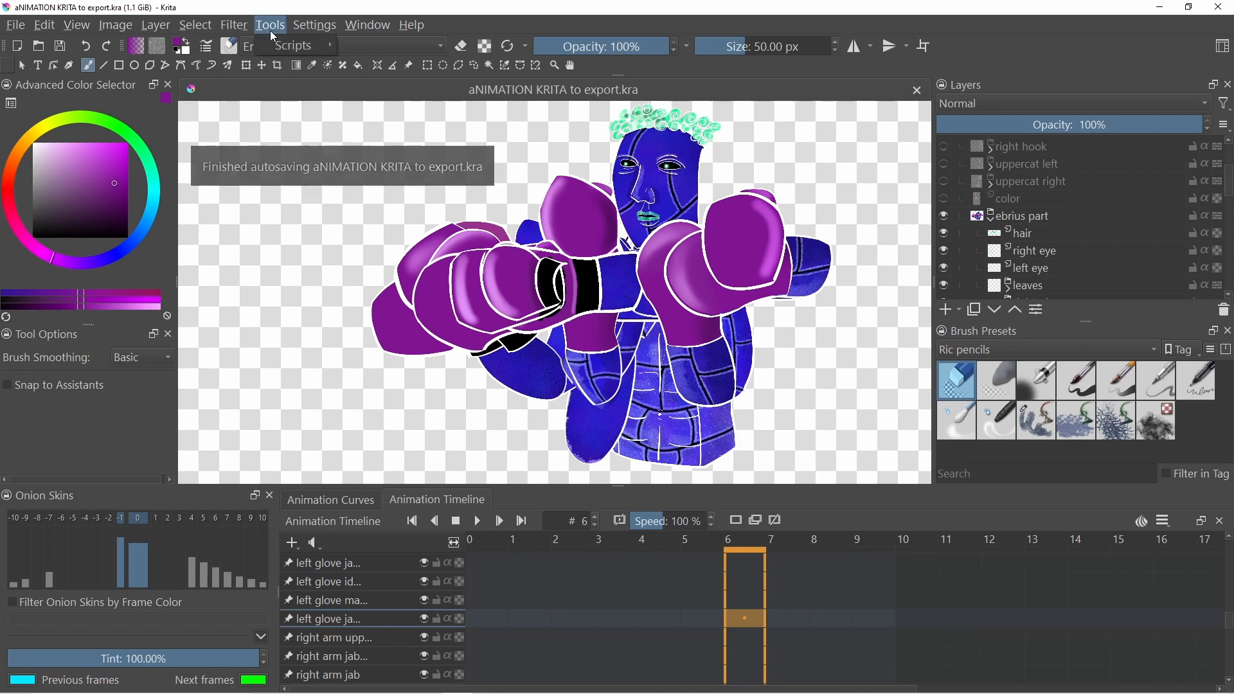
pyautogui.moveTo(286, 55)
pyautogui.click(405, 83)
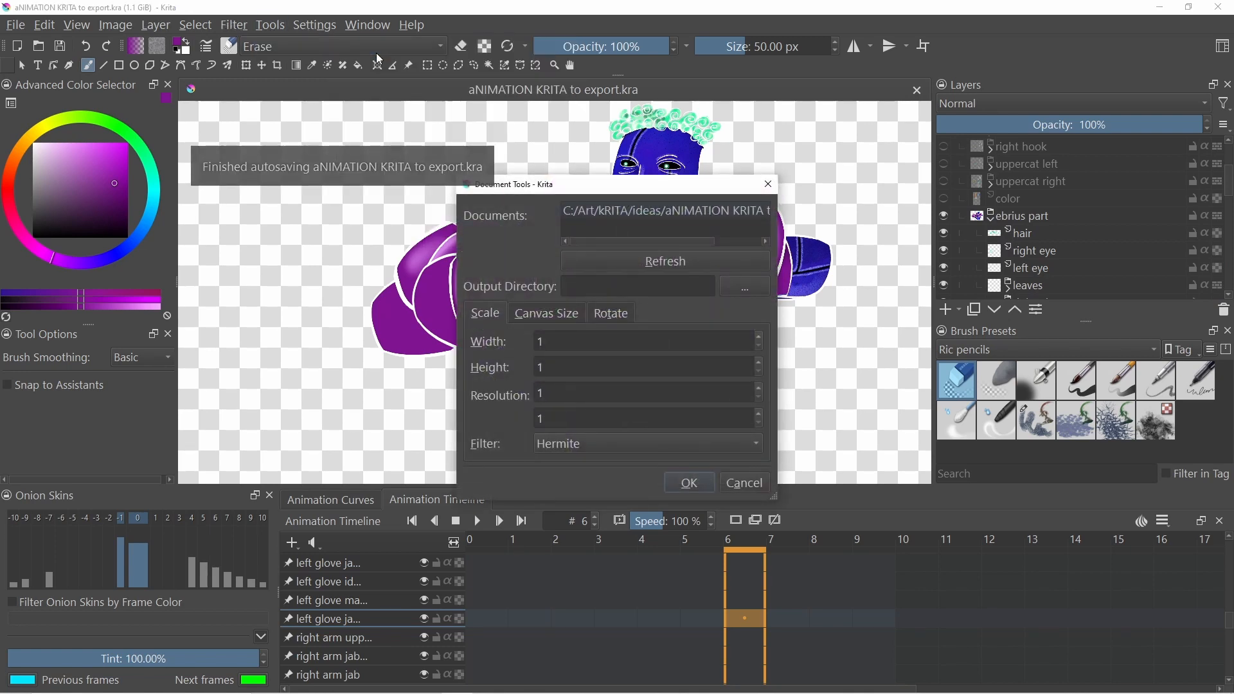
pyautogui.click(685, 214)
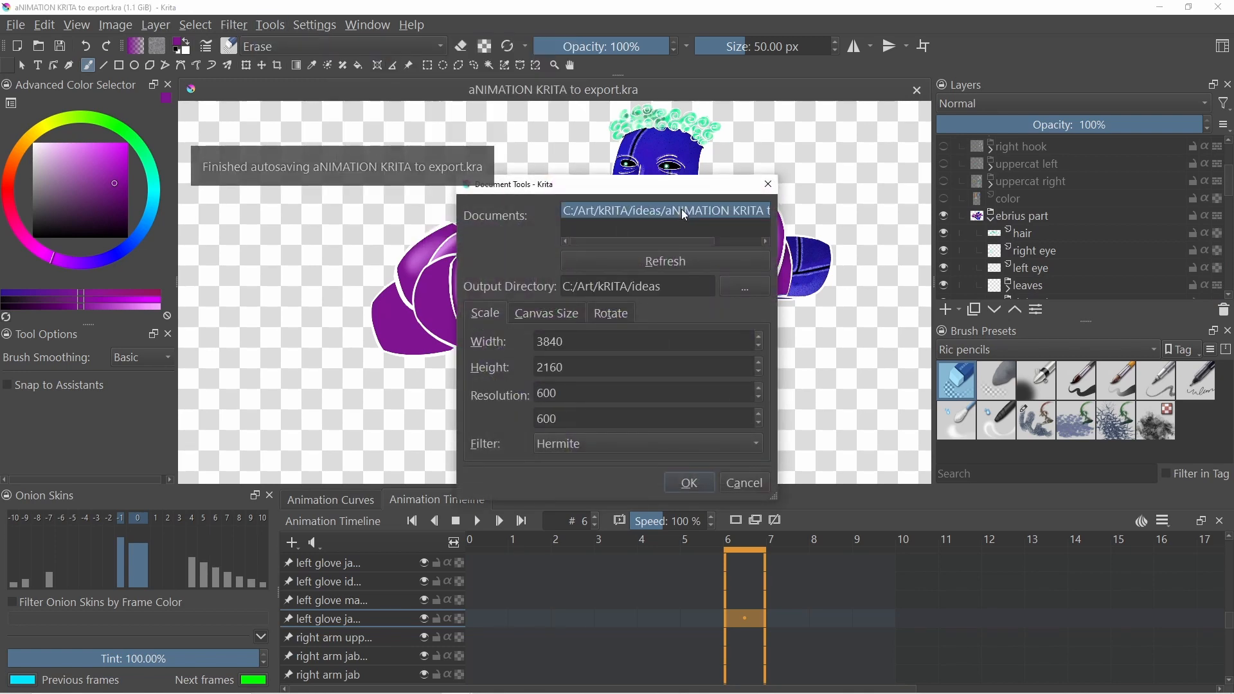
pyautogui.click(751, 289)
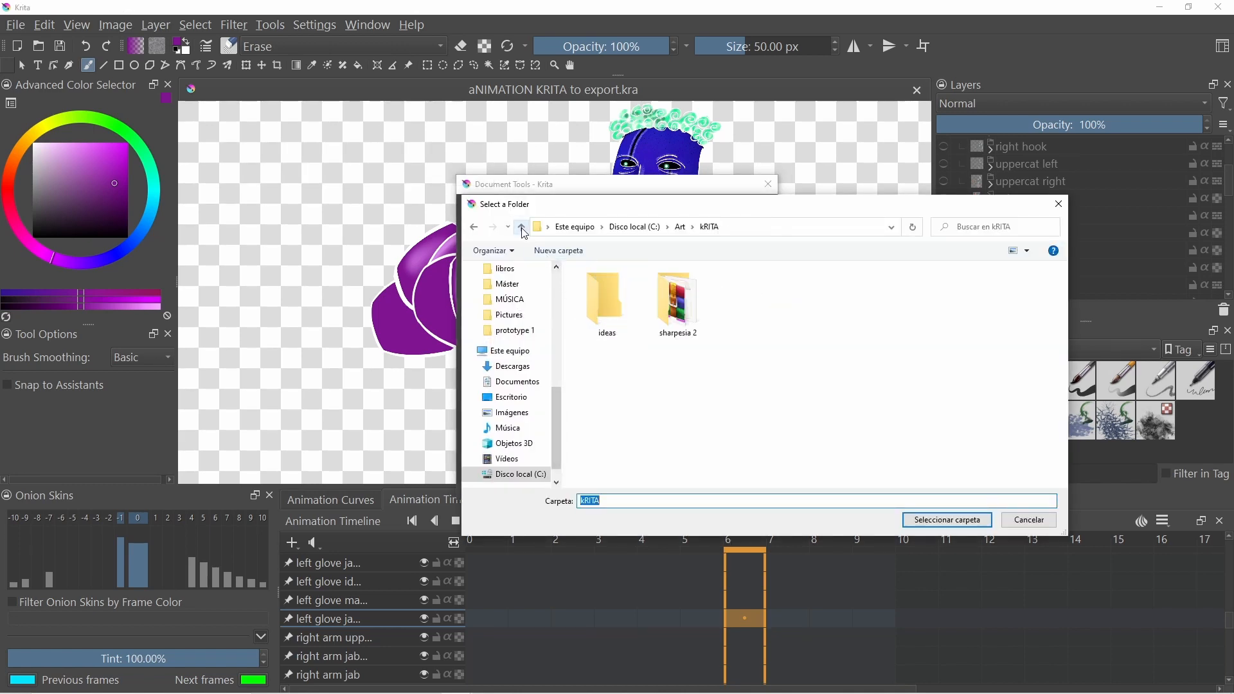
pyautogui.click(522, 227)
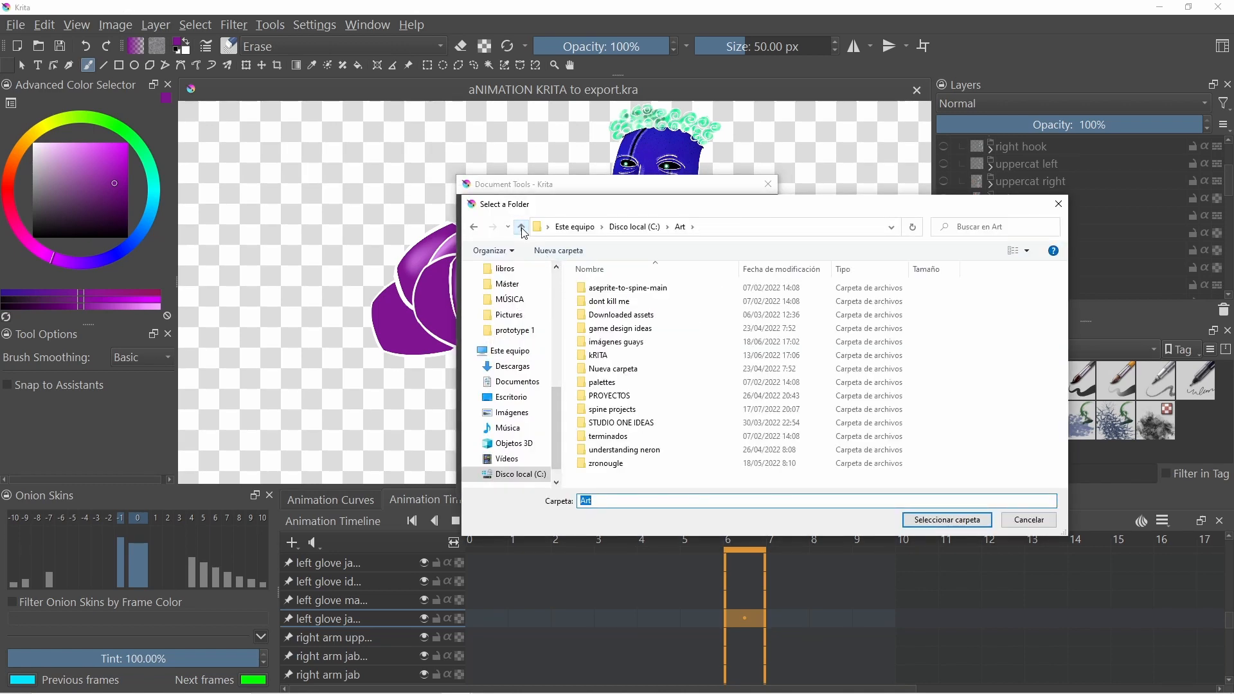
pyautogui.doubleClick(620, 410)
pyautogui.doubleClick(621, 315)
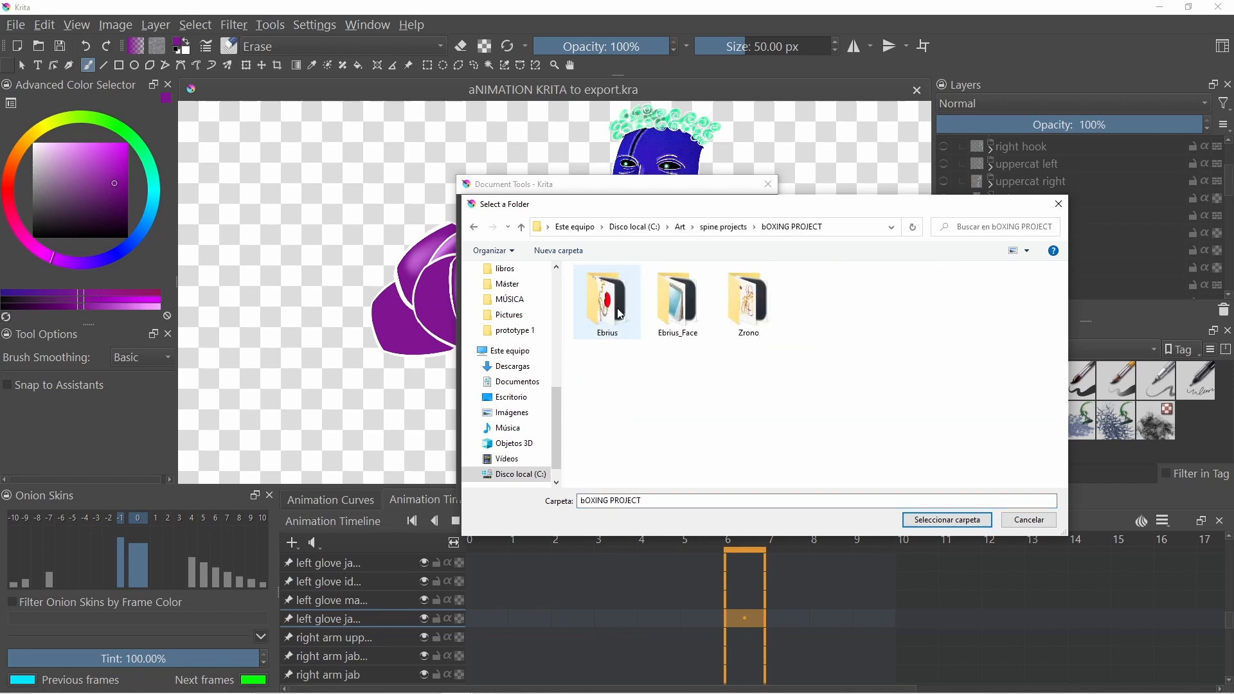
pyautogui.doubleClick(726, 307)
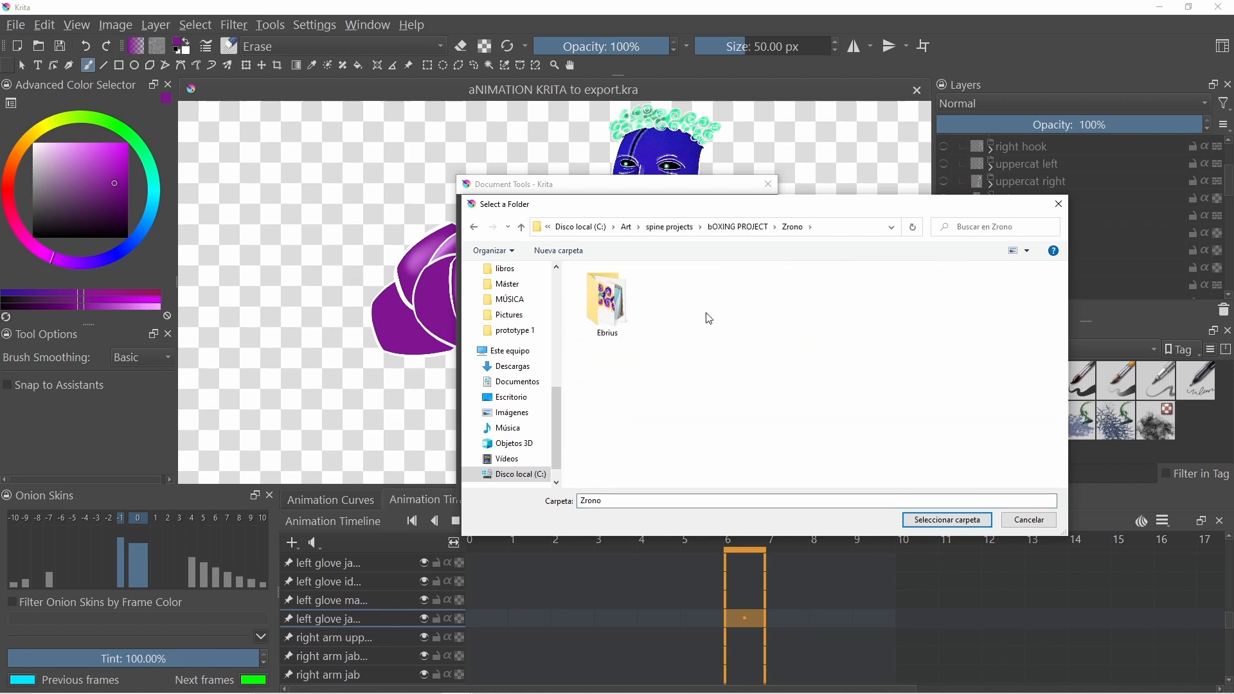
pyautogui.doubleClick(611, 313)
pyautogui.click(947, 520)
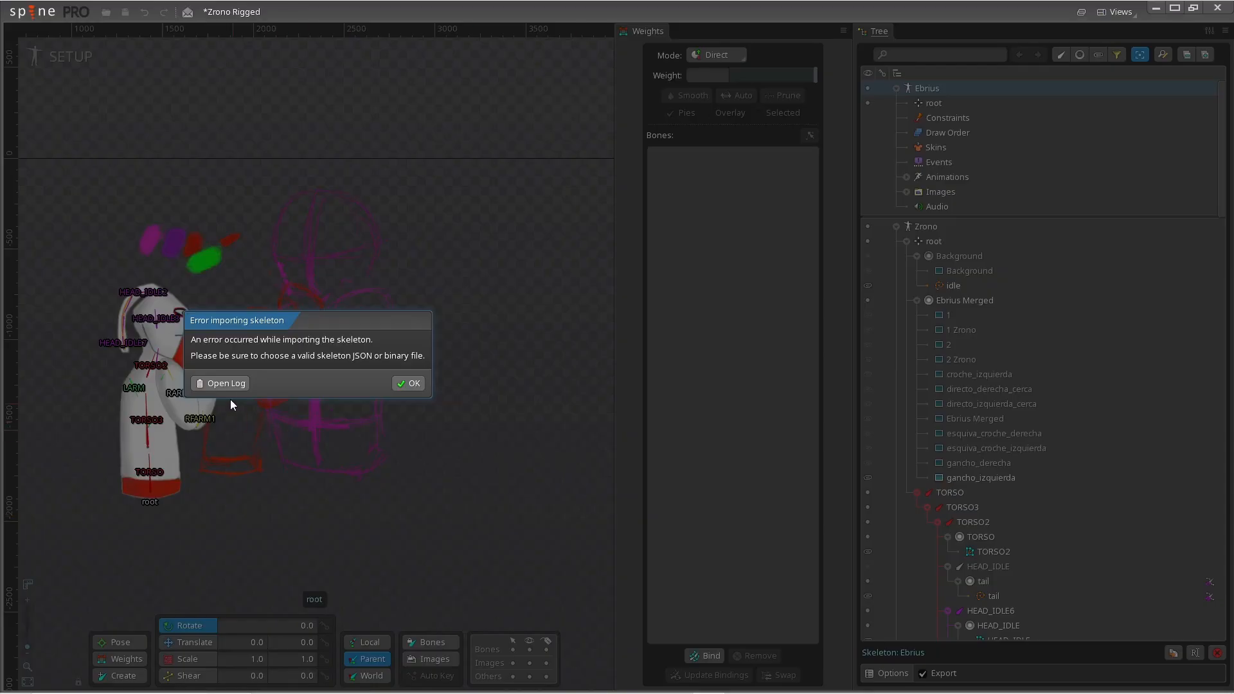
# - Examine the new error log entries for duplicate slot names
pyautogui.click(225, 384)
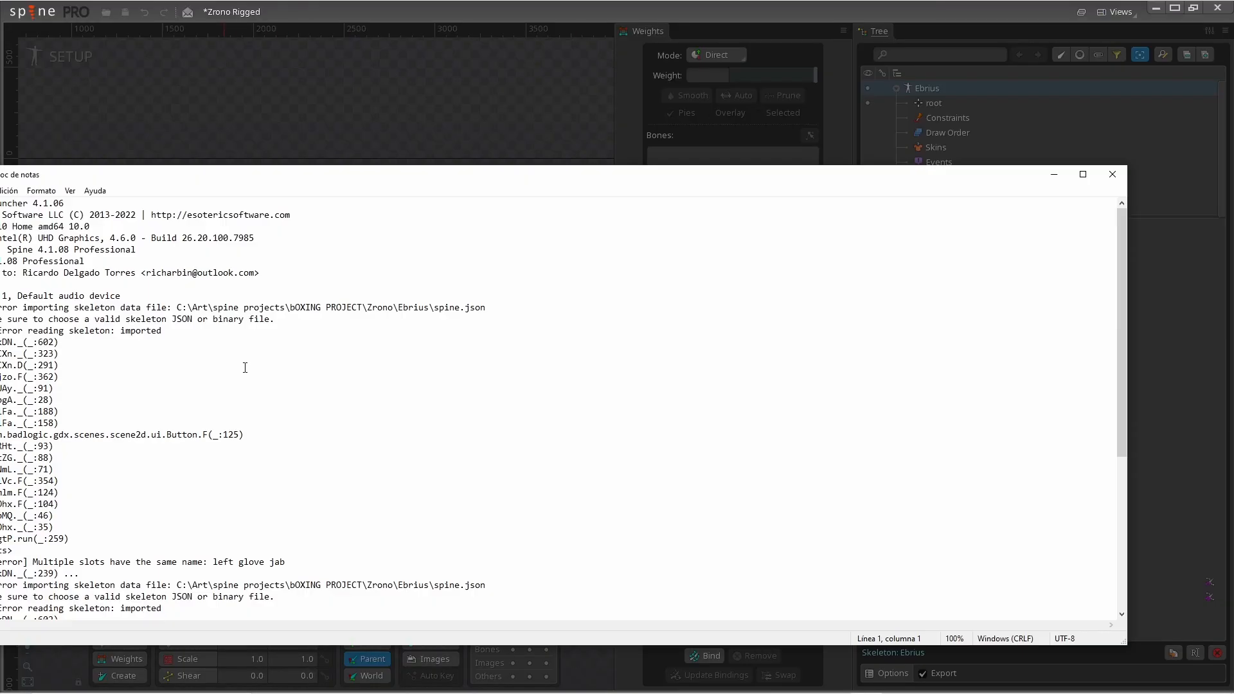
pyautogui.moveTo(248, 176); pyautogui.dragTo(440, 124)
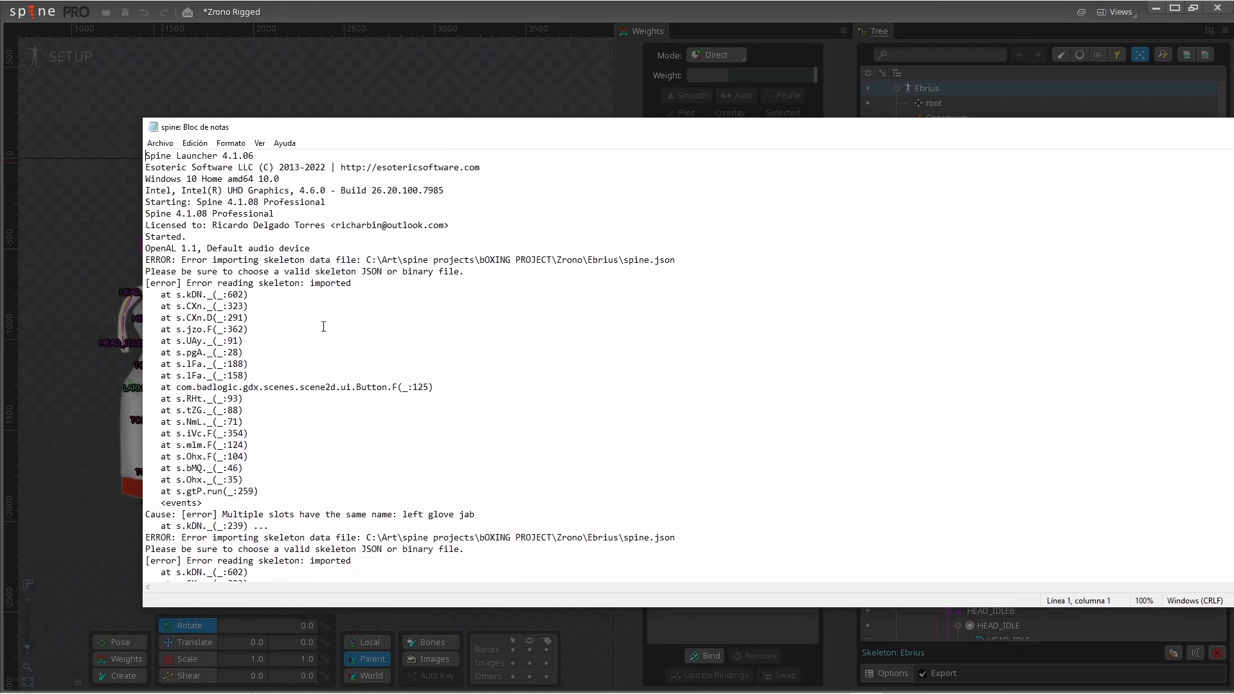
pyautogui.scroll(-3, 326, 388)
pyautogui.scroll(-2, 326, 388)
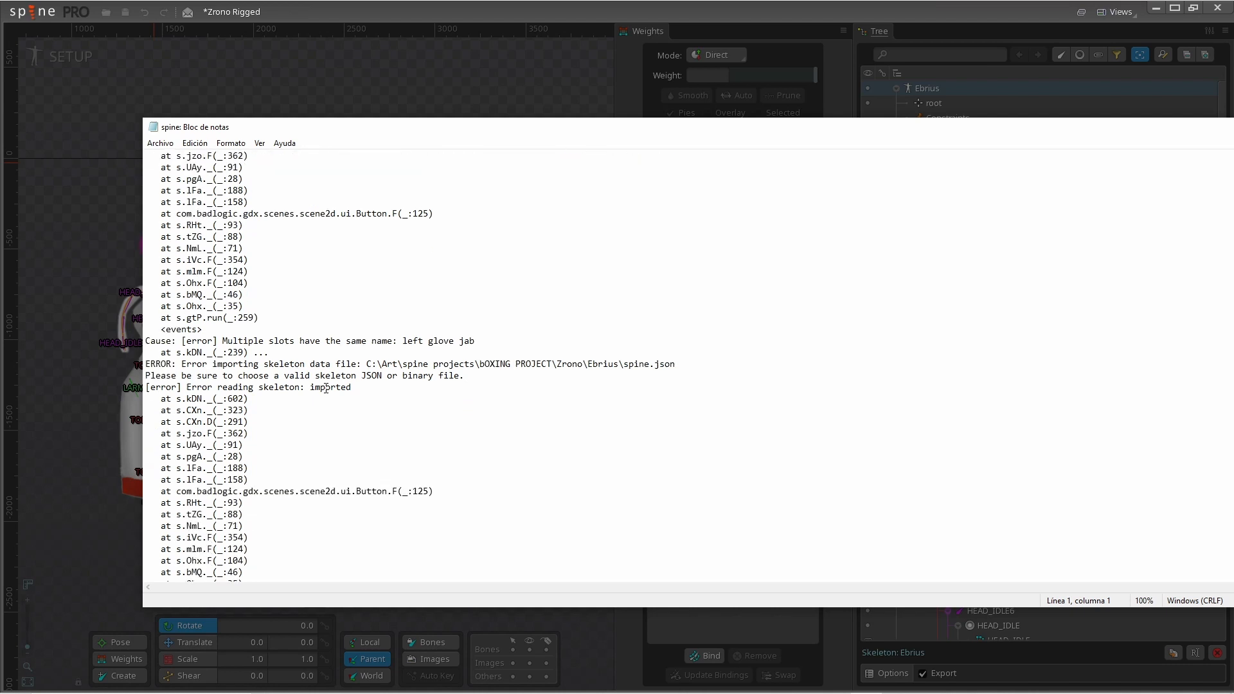
pyautogui.moveTo(223, 340); pyautogui.dragTo(480, 352)
pyautogui.scroll(-2, 313, 418)
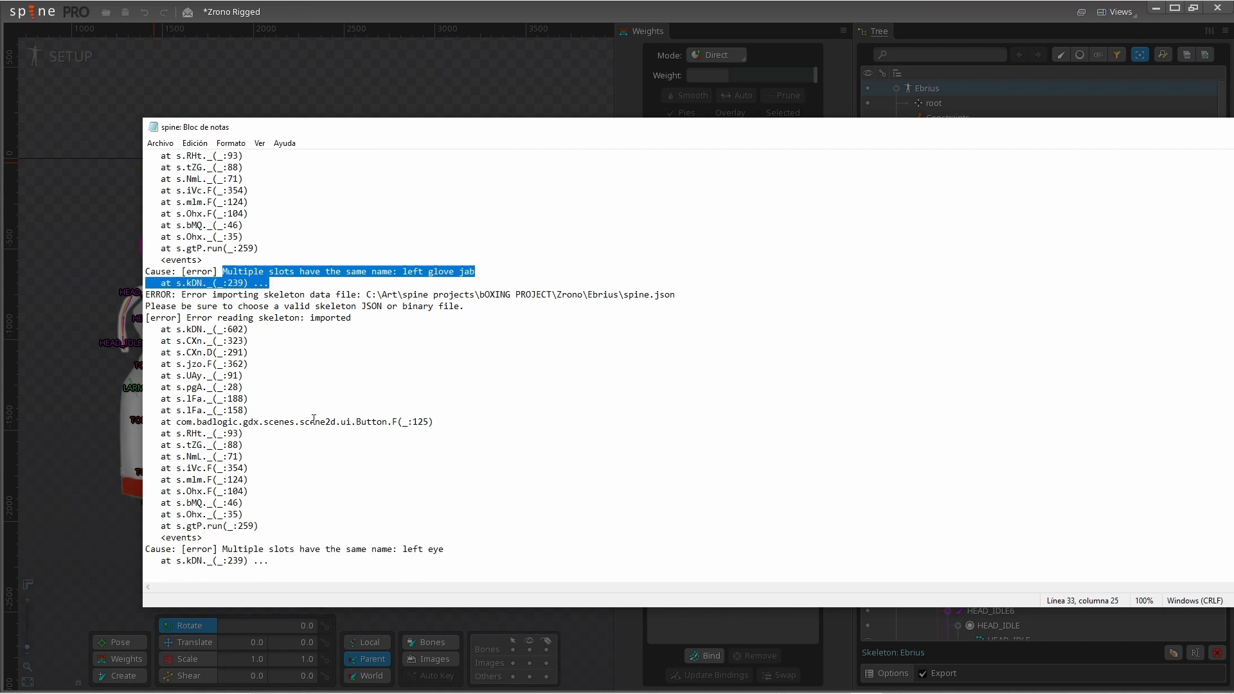
pyautogui.moveTo(258, 549); pyautogui.dragTo(461, 554)
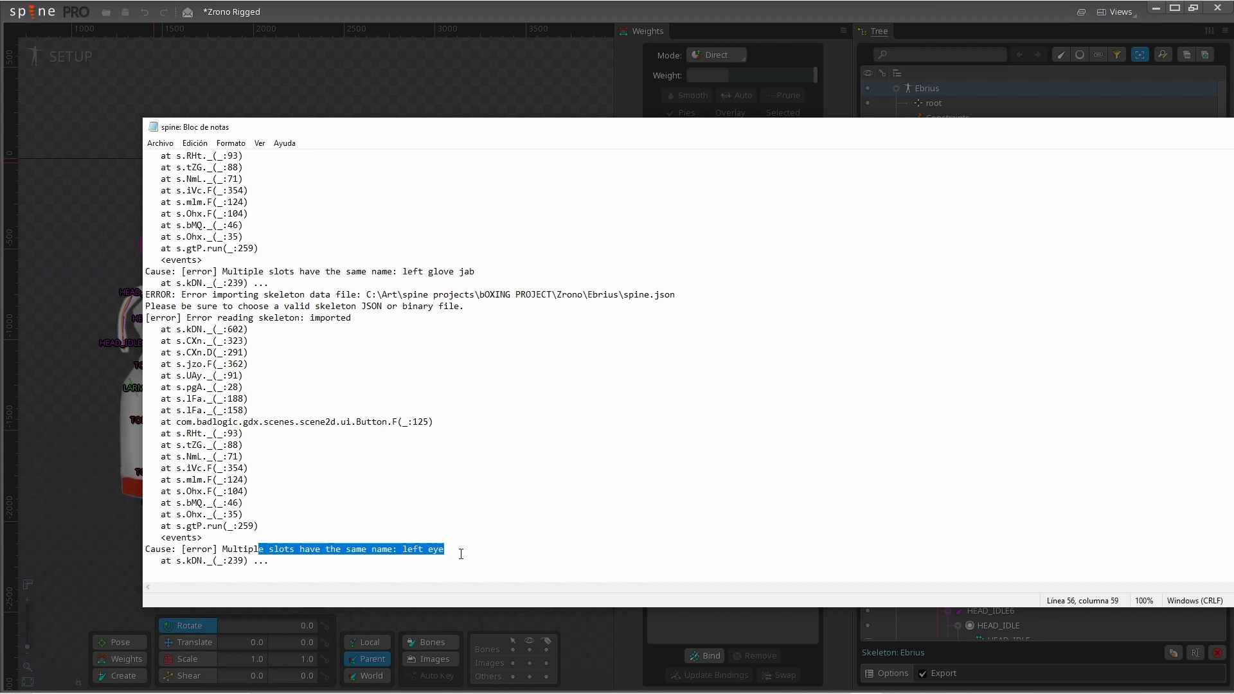
pyautogui.scroll(5, 449, 474)
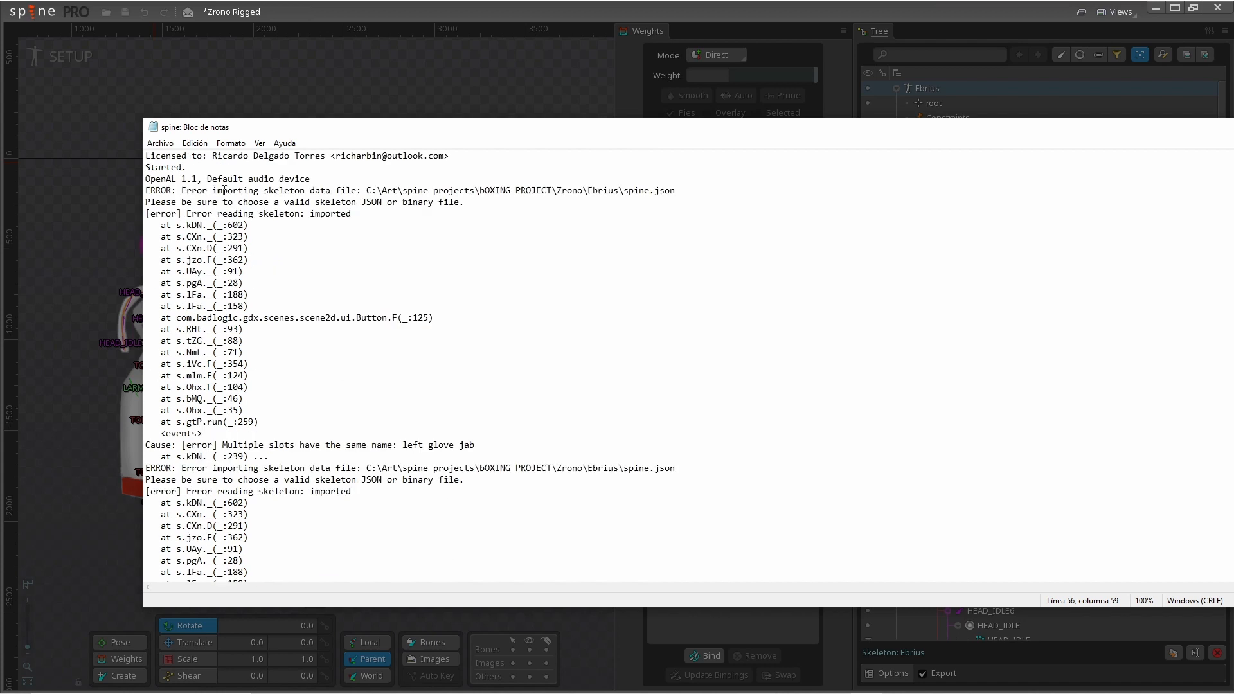
pyautogui.moveTo(233, 213); pyautogui.dragTo(507, 530)
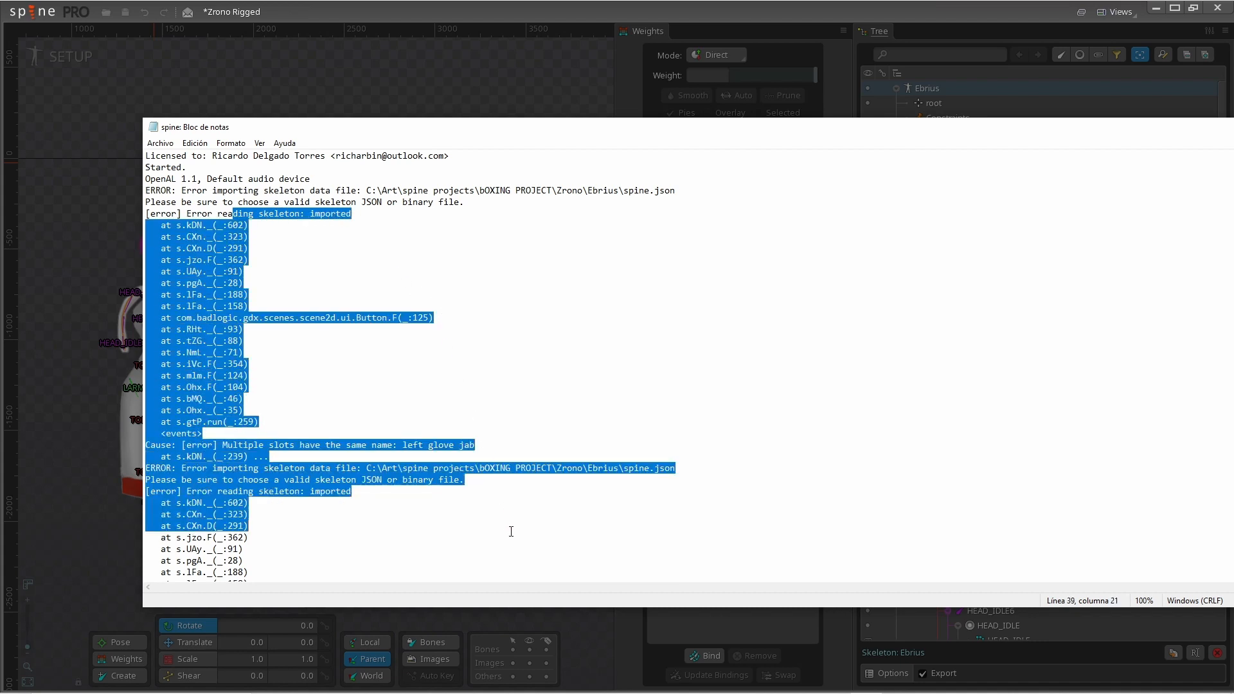
pyautogui.scroll(-3, 504, 502)
pyautogui.scroll(-2, 504, 502)
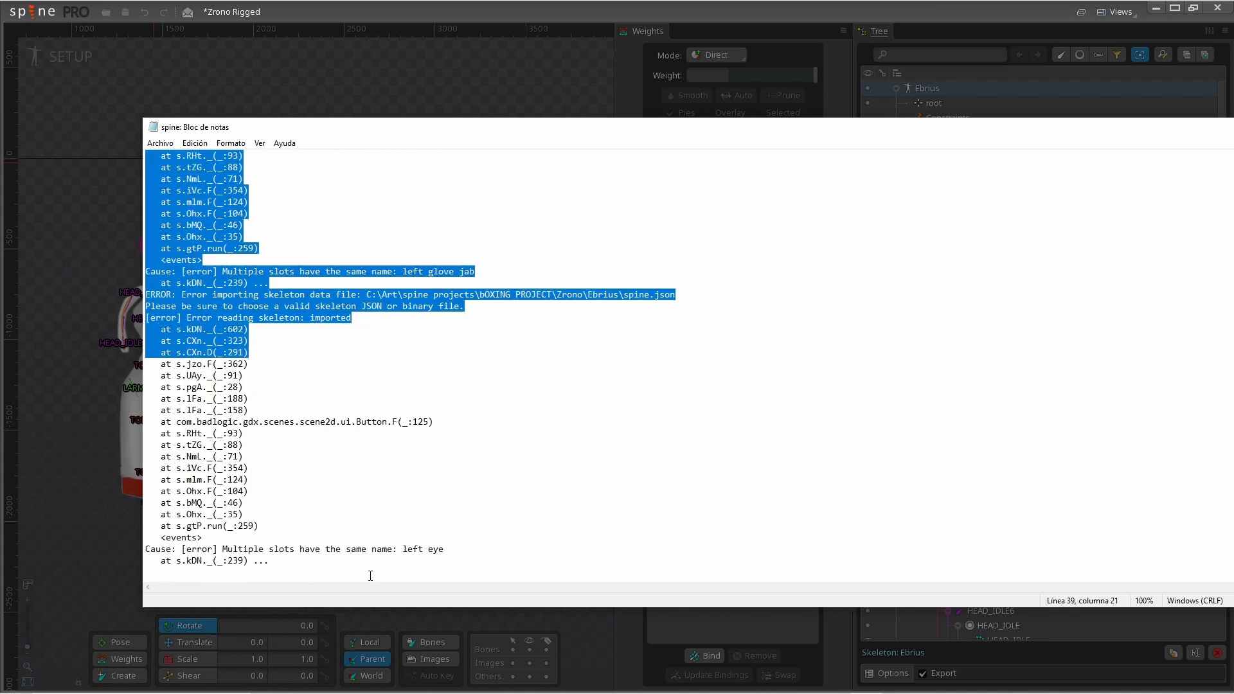
pyautogui.click(458, 682)
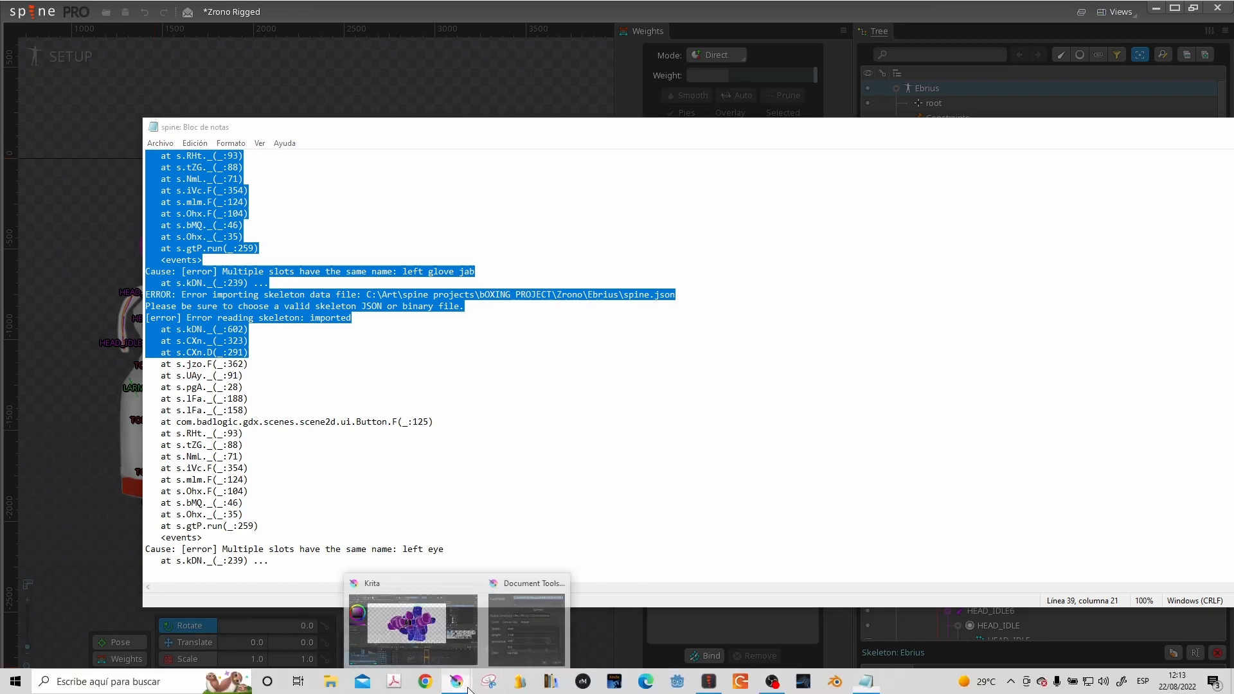
# - Switch to Krita and examine the document's layer names for remaining duplicates
pyautogui.click(402, 625)
pyautogui.hotkey('alt', 'Tab')
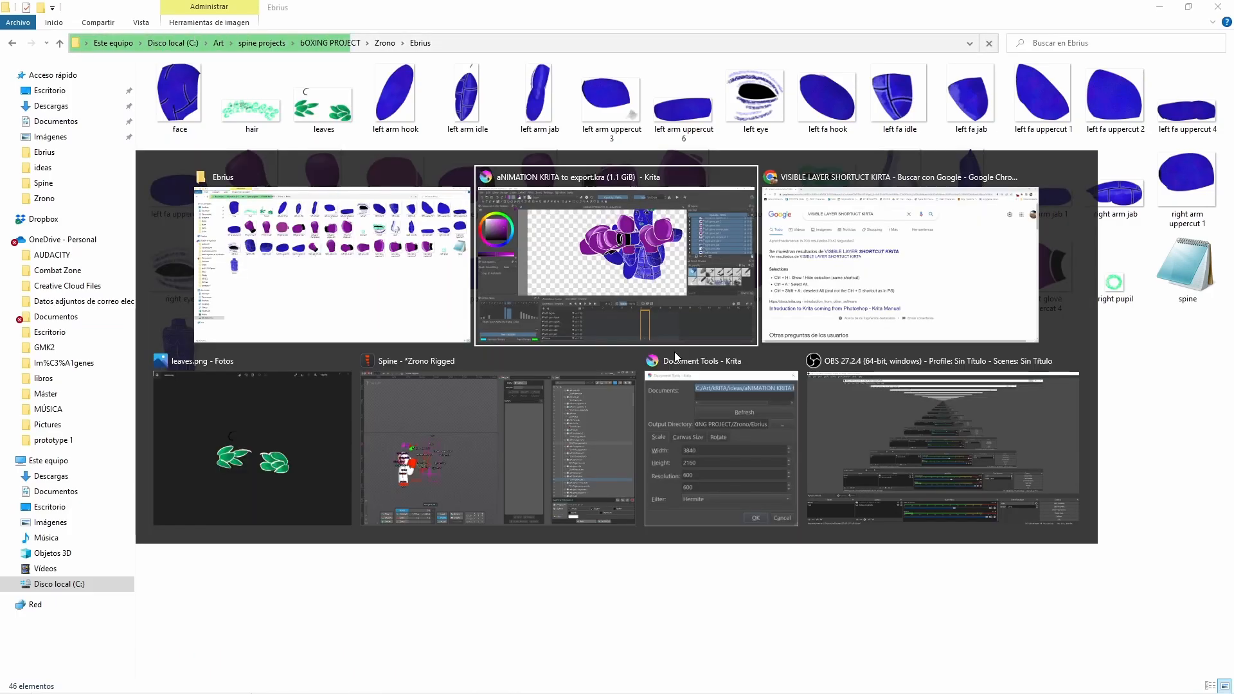
pyautogui.scroll(8, 1085, 260)
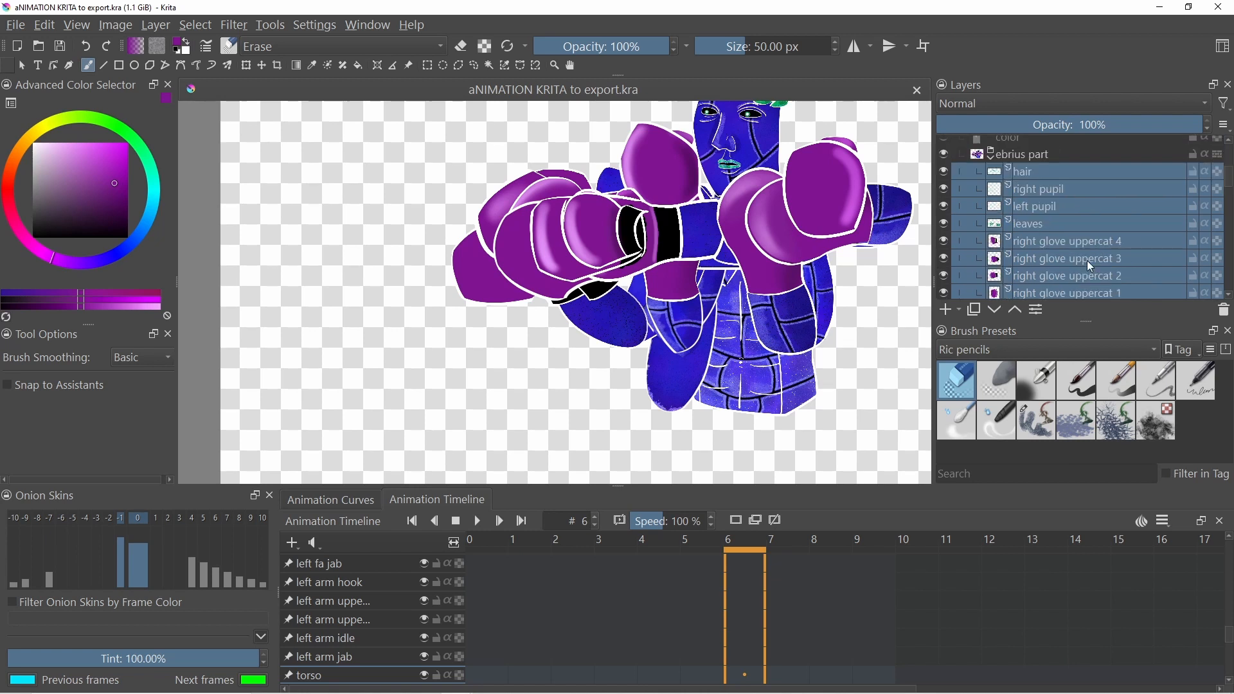
pyautogui.scroll(-2, 1086, 260)
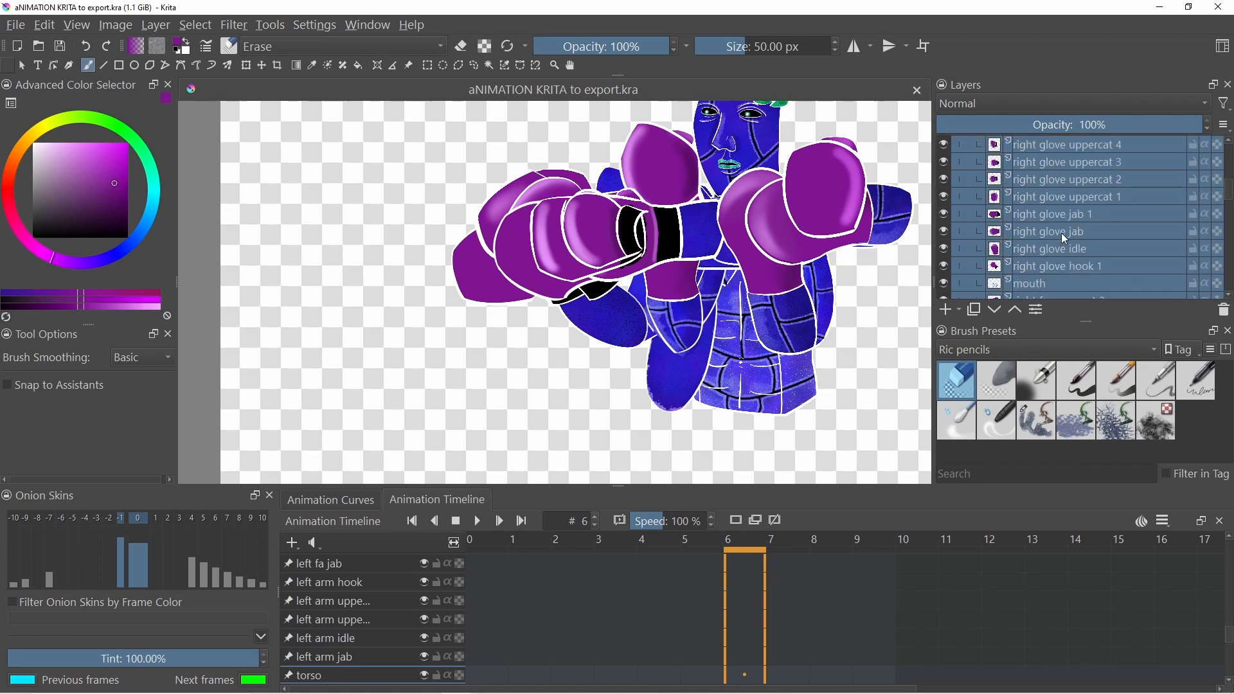
pyautogui.moveTo(1061, 233)
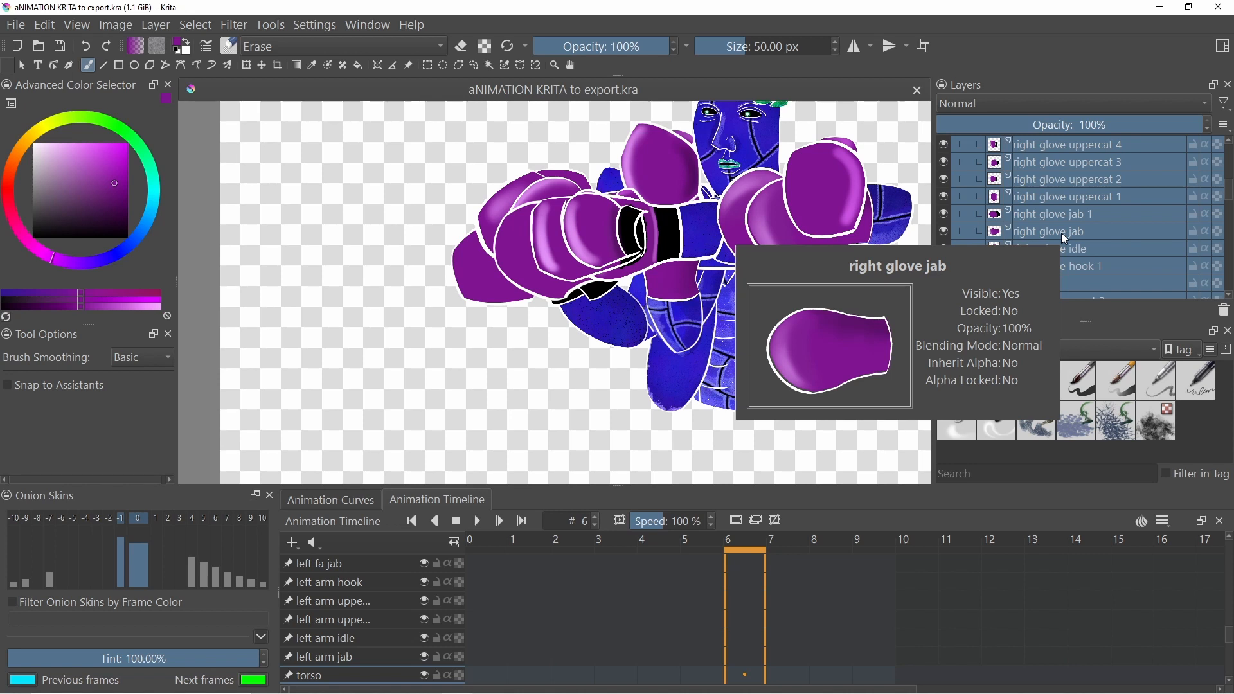
pyautogui.scroll(-5, 1062, 233)
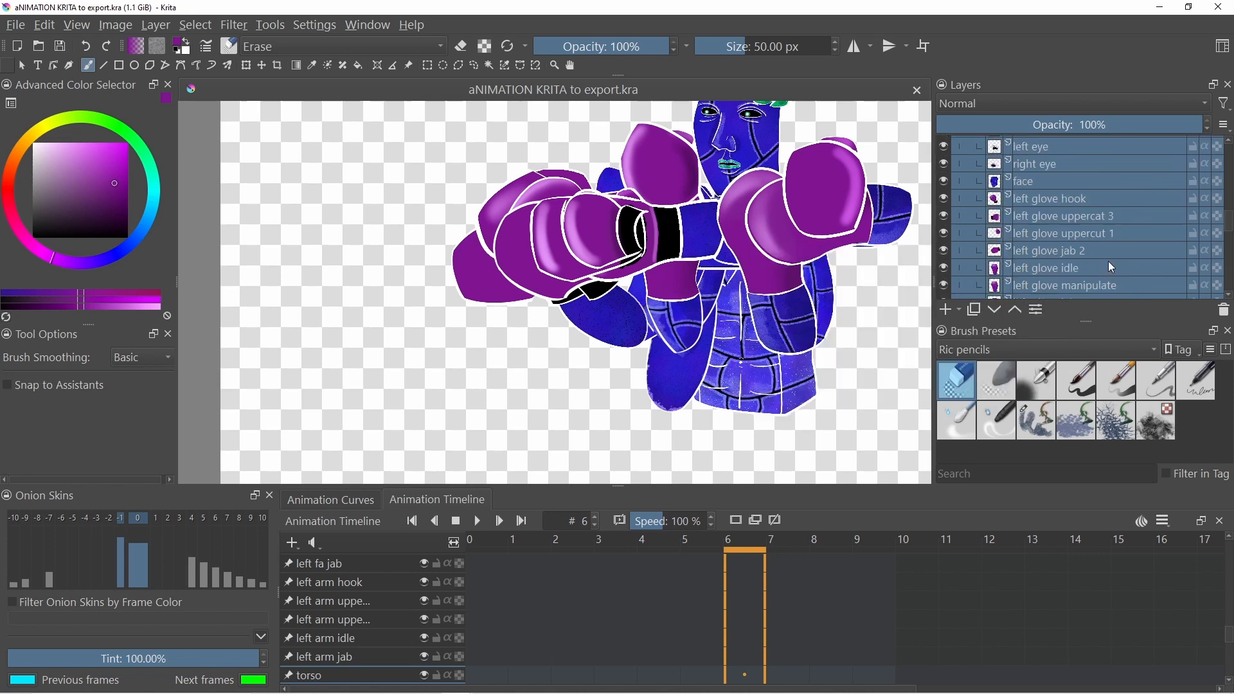
pyautogui.scroll(-3, 1108, 261)
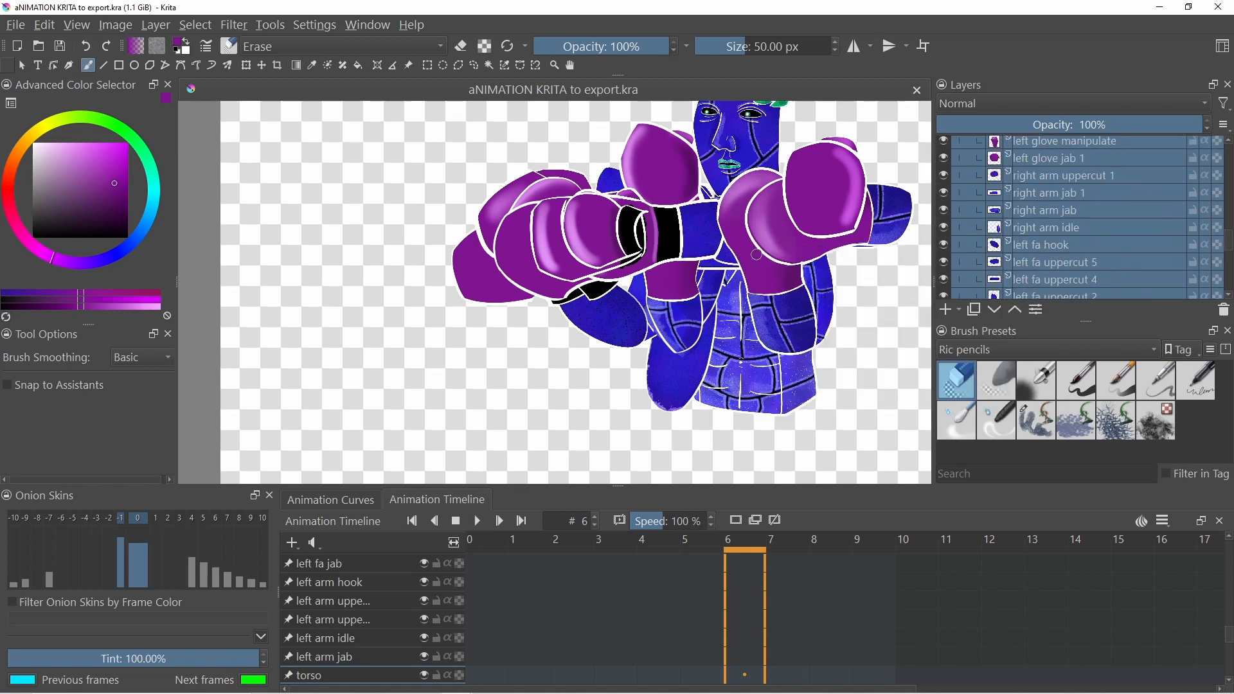
# - Delete all previously exported images and the spine file from the Ebrius folder
pyautogui.hotkey('alt', 'Tab')
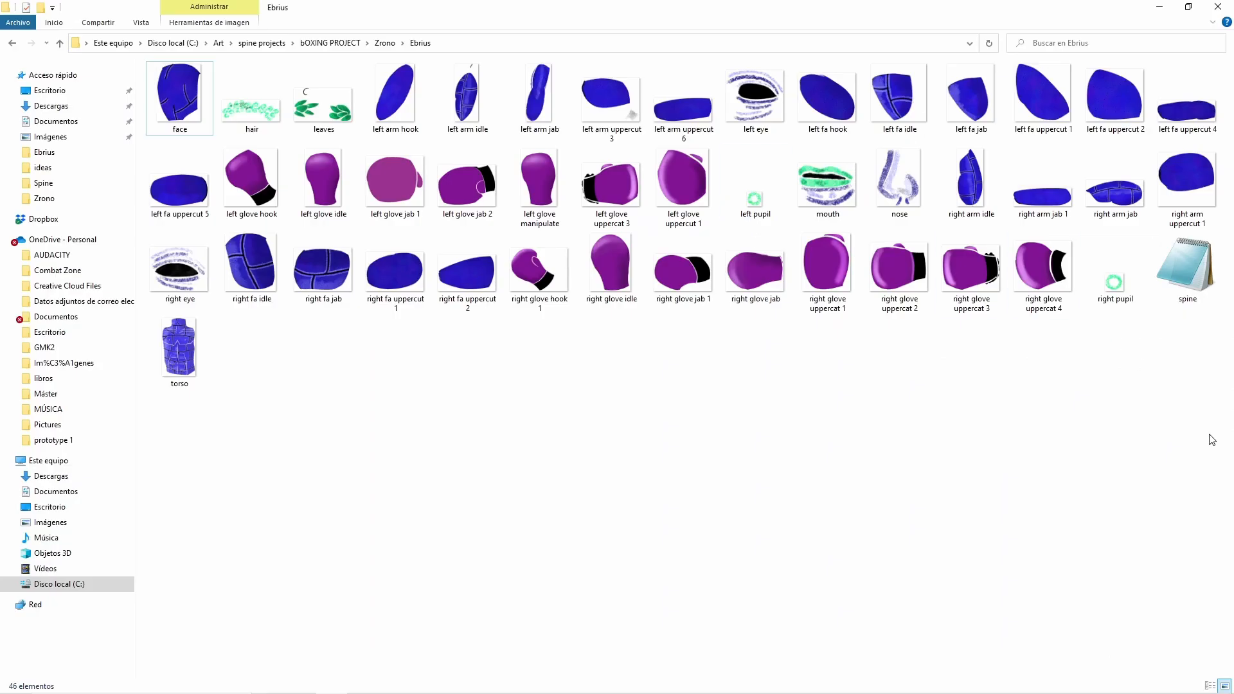
pyautogui.moveTo(1206, 435); pyautogui.dragTo(196, 95)
pyautogui.press('Delete')
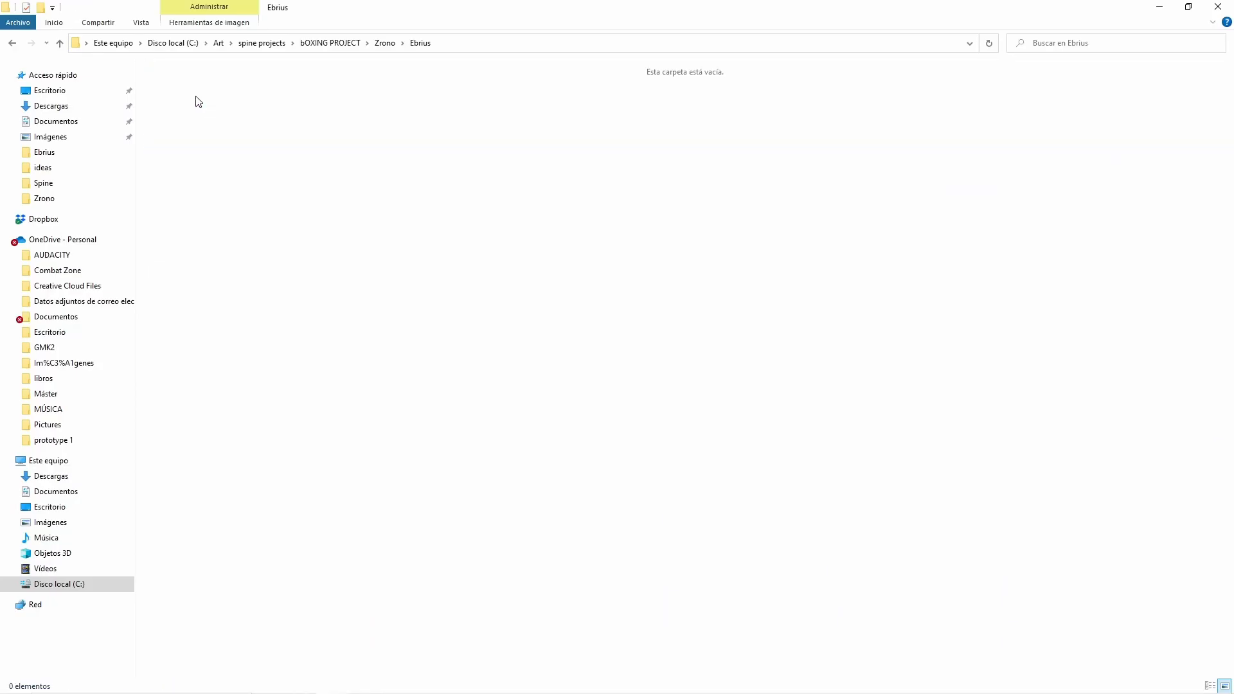
# - Reopen Document Tools for the document and choose bOXING PROJECT/Zrono/Ebrius again as the output directory
pyautogui.hotkey('alt', 'Tab')
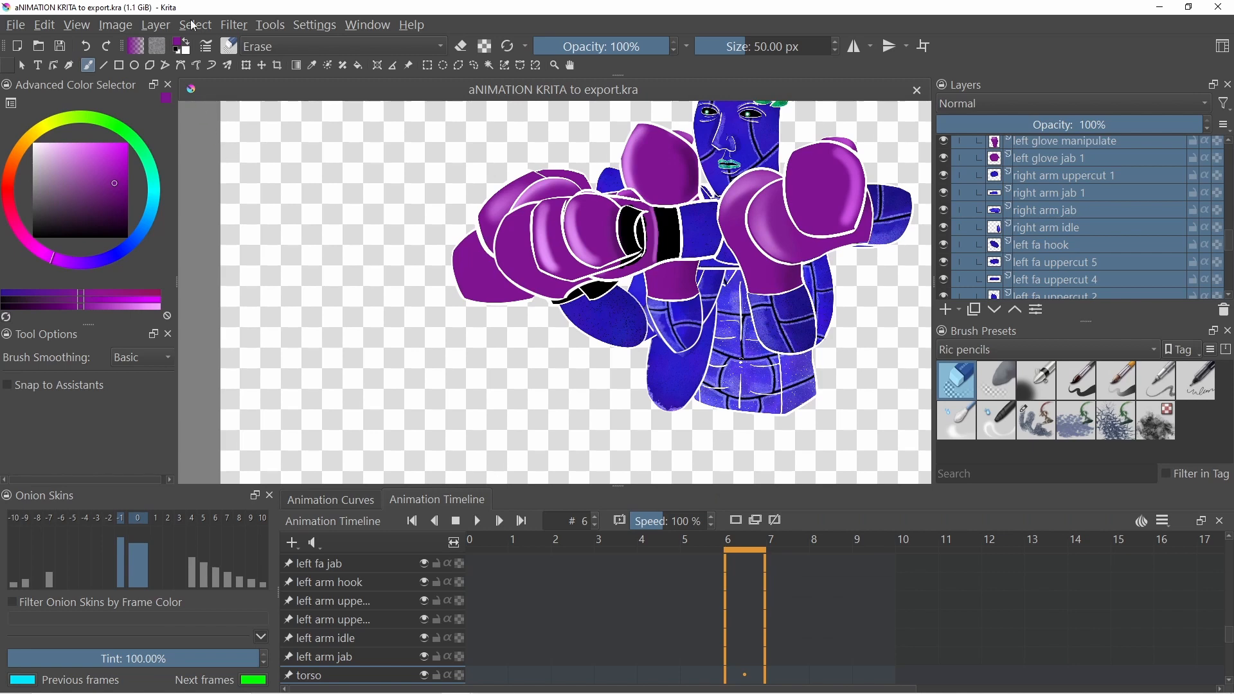
pyautogui.click(272, 29)
pyautogui.moveTo(291, 47)
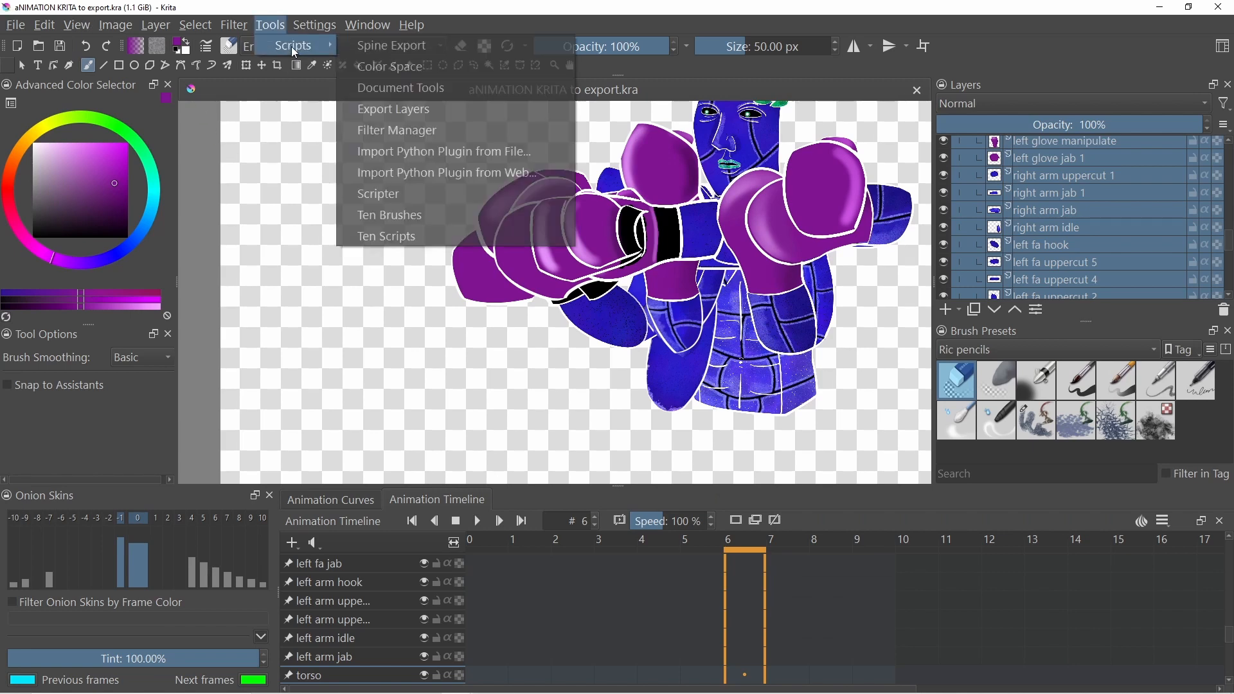
pyautogui.click(394, 88)
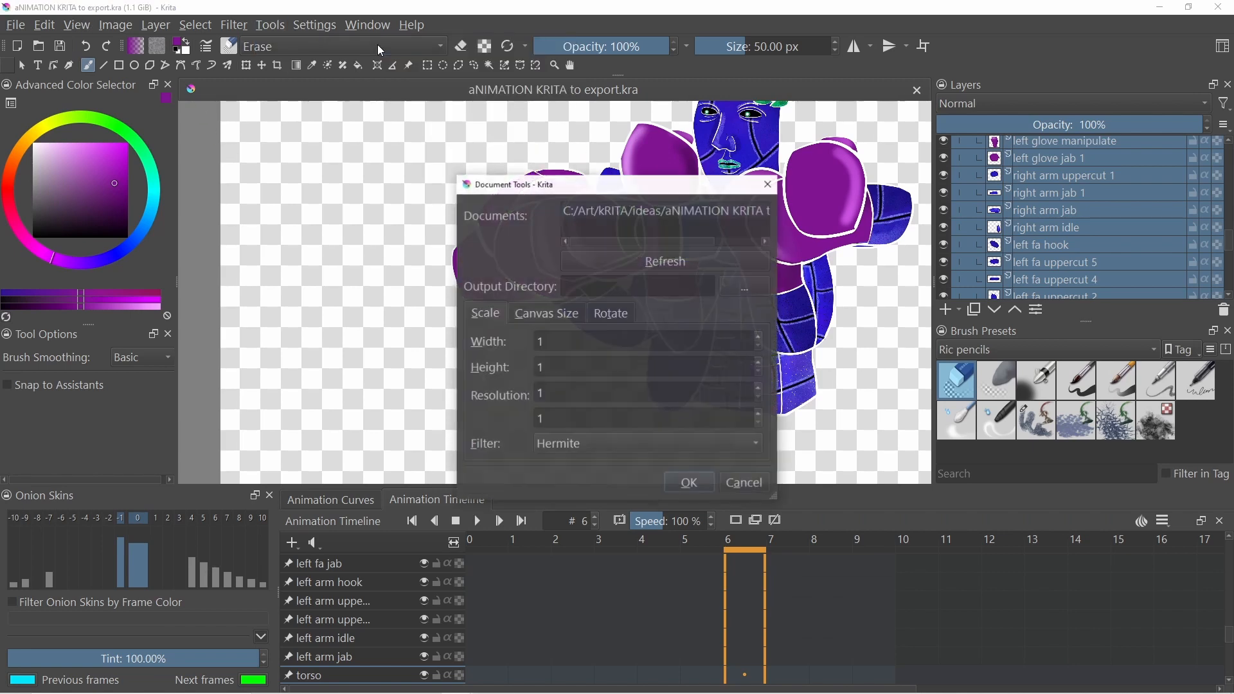
pyautogui.click(668, 212)
pyautogui.click(742, 285)
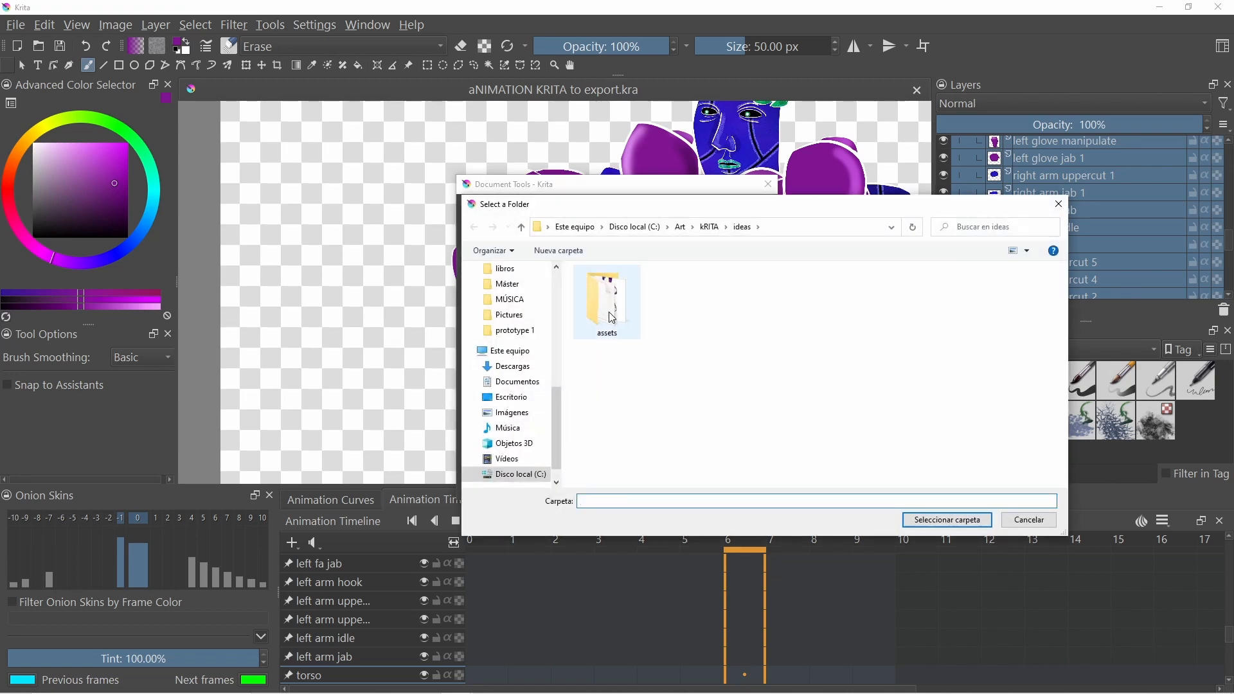
pyautogui.click(521, 227)
pyautogui.click(522, 228)
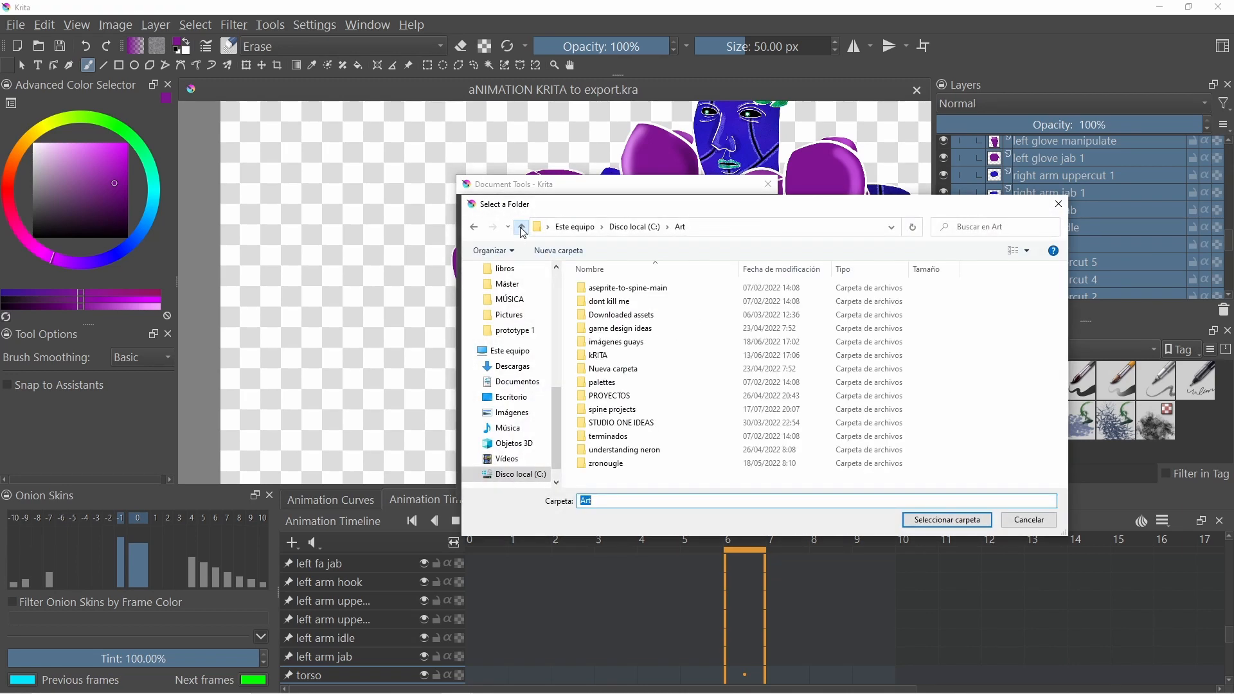
pyautogui.doubleClick(617, 410)
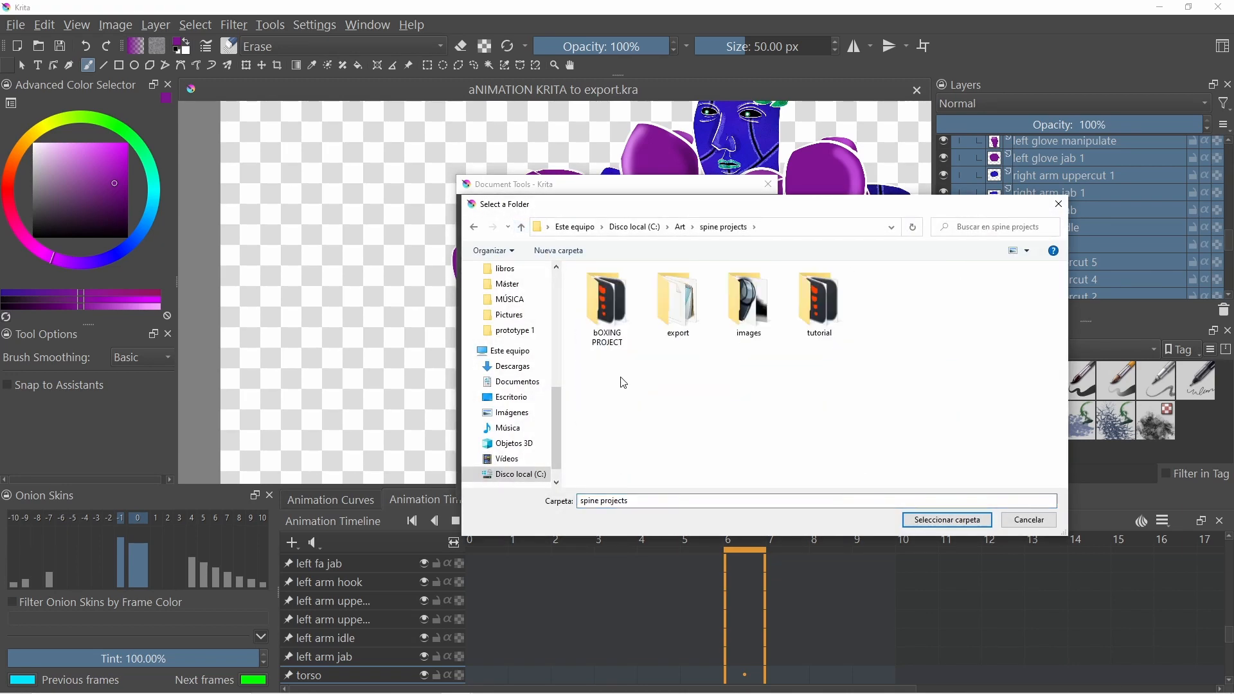
pyautogui.doubleClick(607, 307)
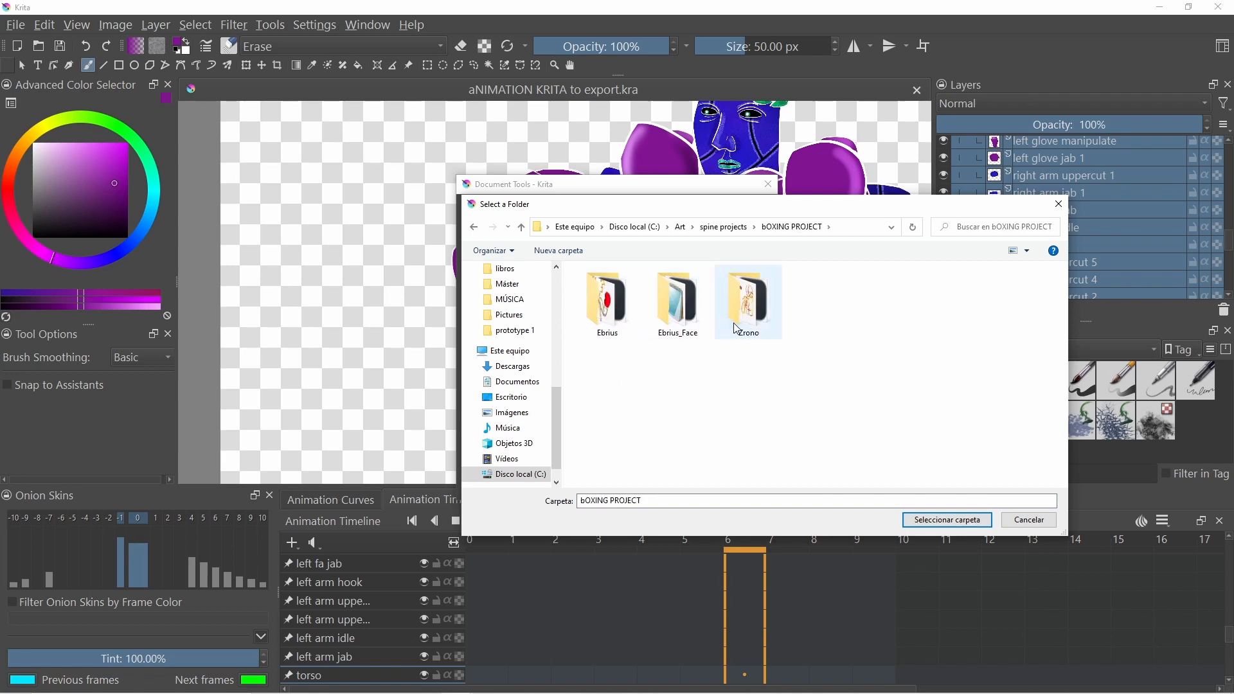
pyautogui.doubleClick(737, 329)
pyautogui.doubleClick(604, 315)
pyautogui.click(964, 522)
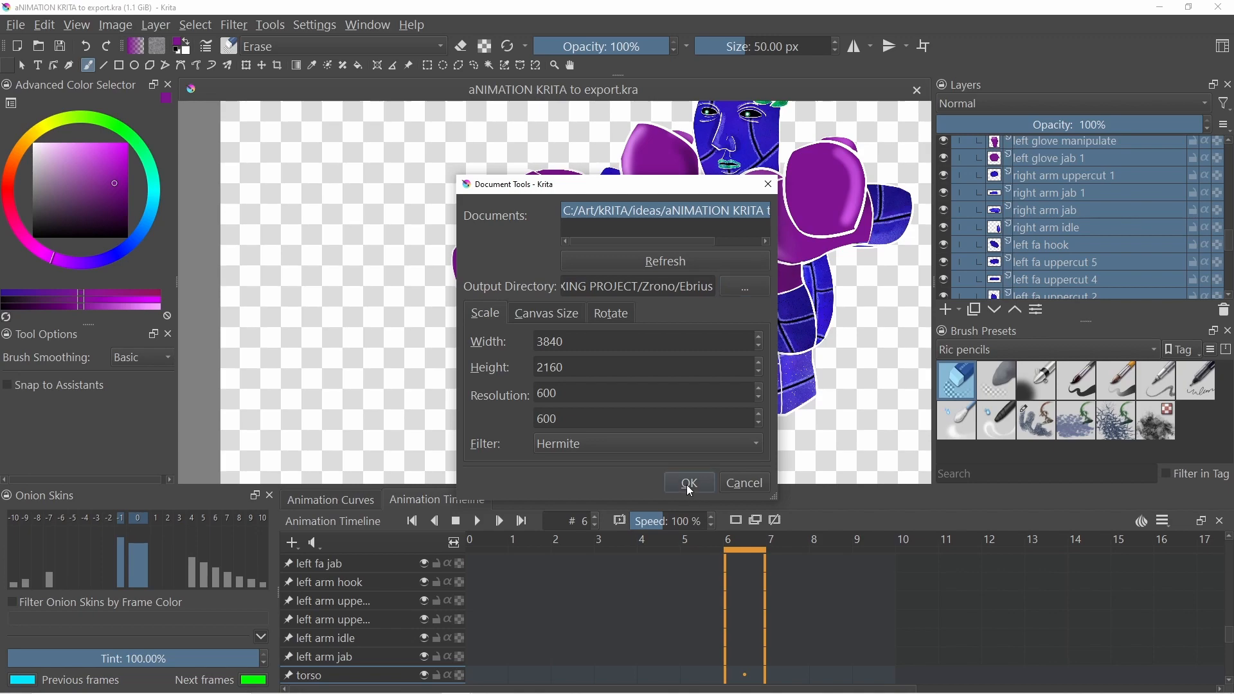
pyautogui.hotkey('alt', 'Tab')
pyautogui.hotkey('alt', 'Tab')
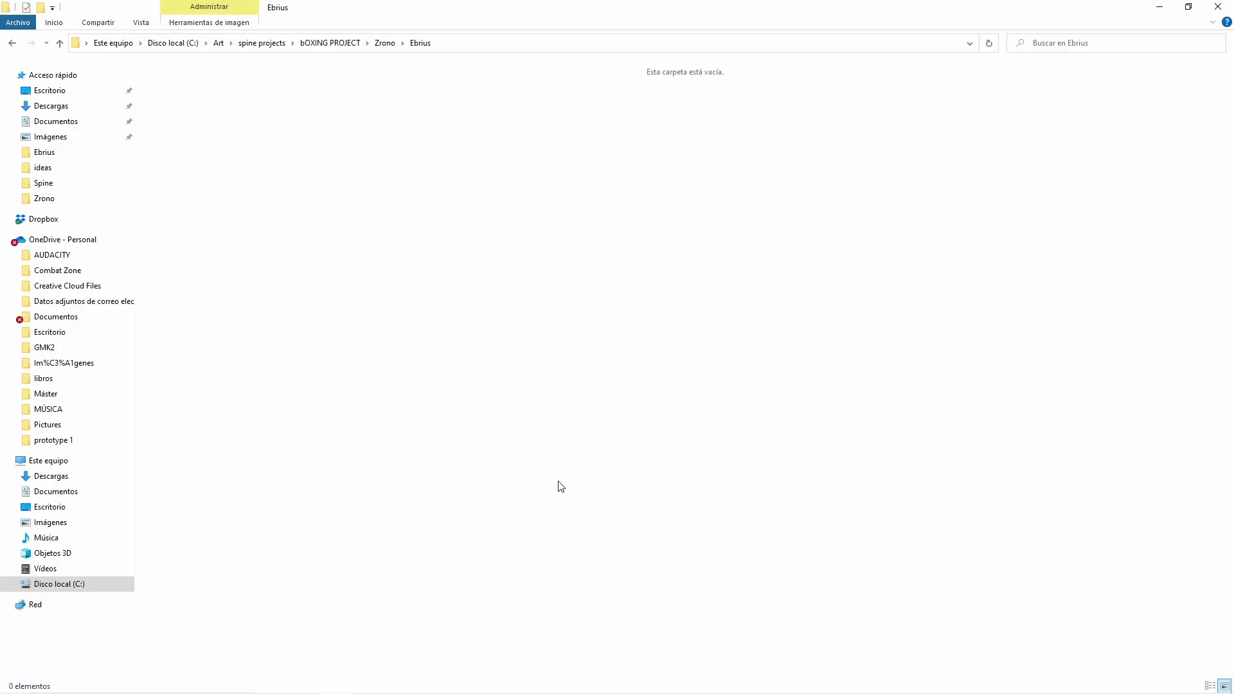
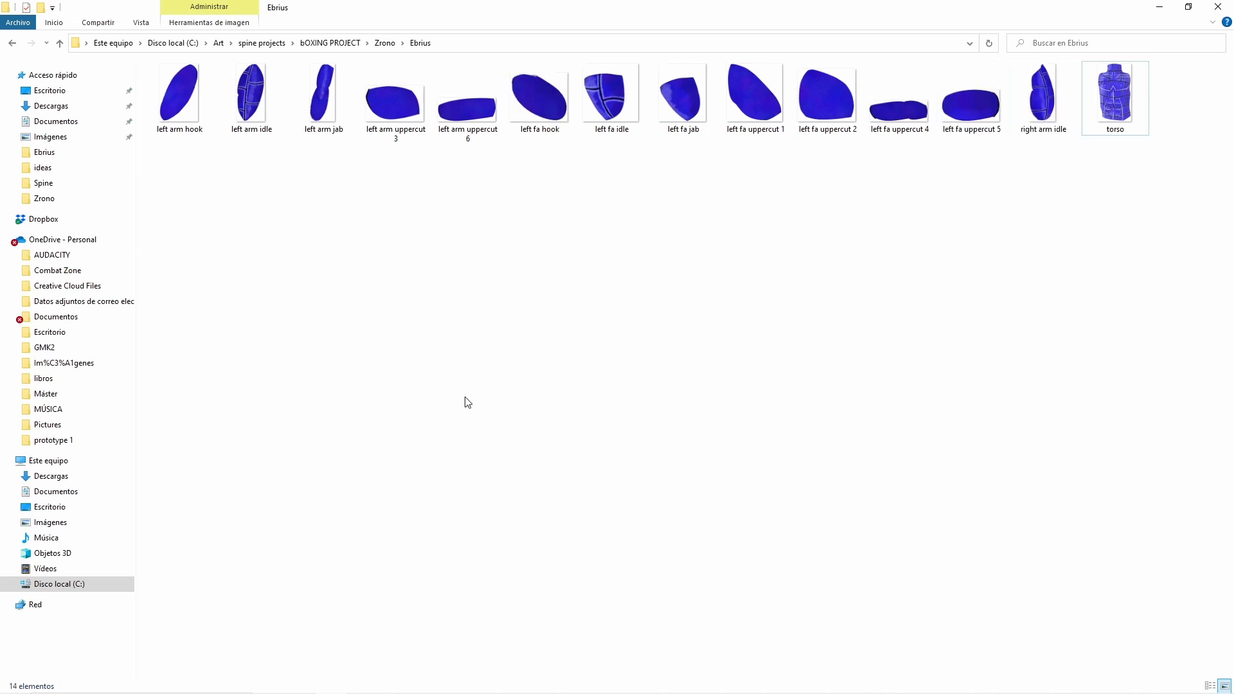
# - Switch to Spine and delete the existing Ebrius skeleton from the project
pyautogui.hotkey('alt', 'Tab')
pyautogui.click(13, 13)
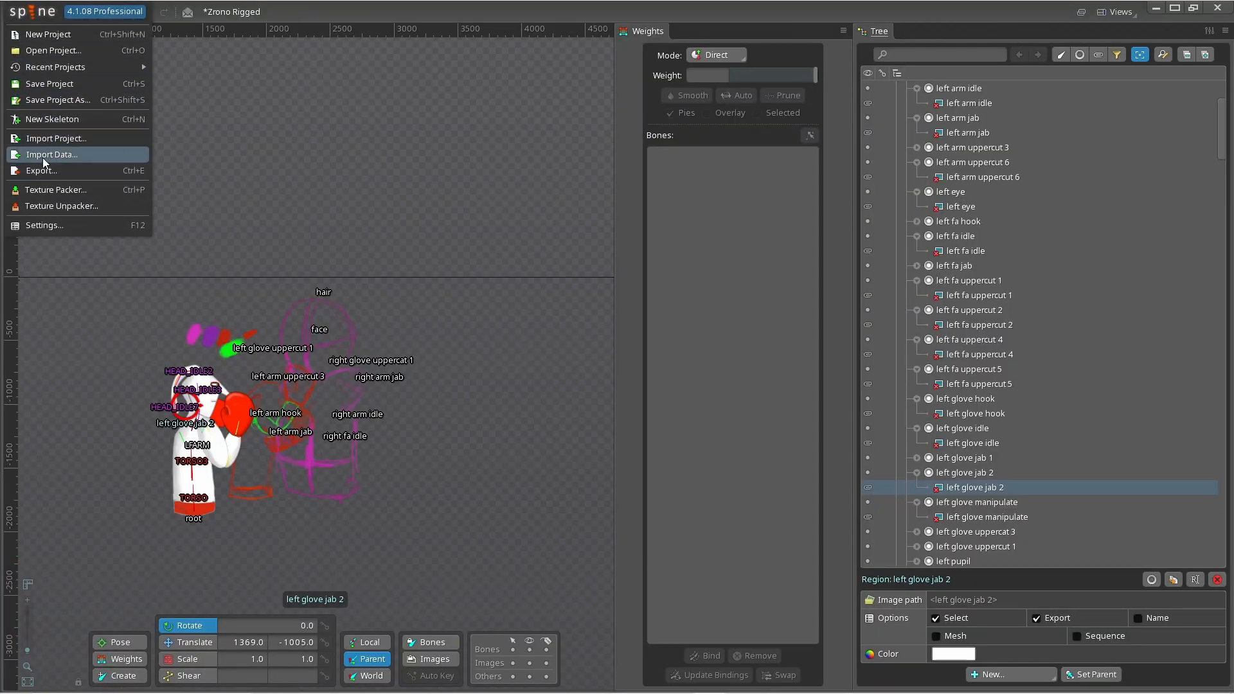
pyautogui.scroll(3, 1056, 173)
pyautogui.click(947, 94)
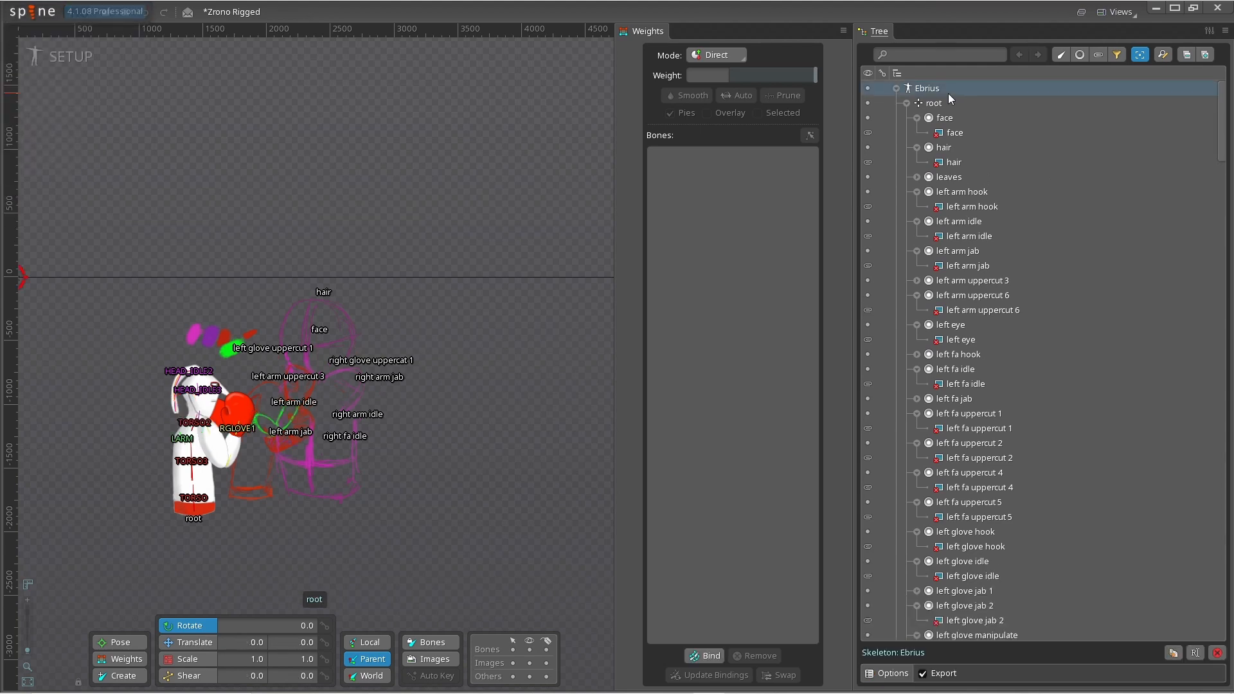
pyautogui.click(1216, 652)
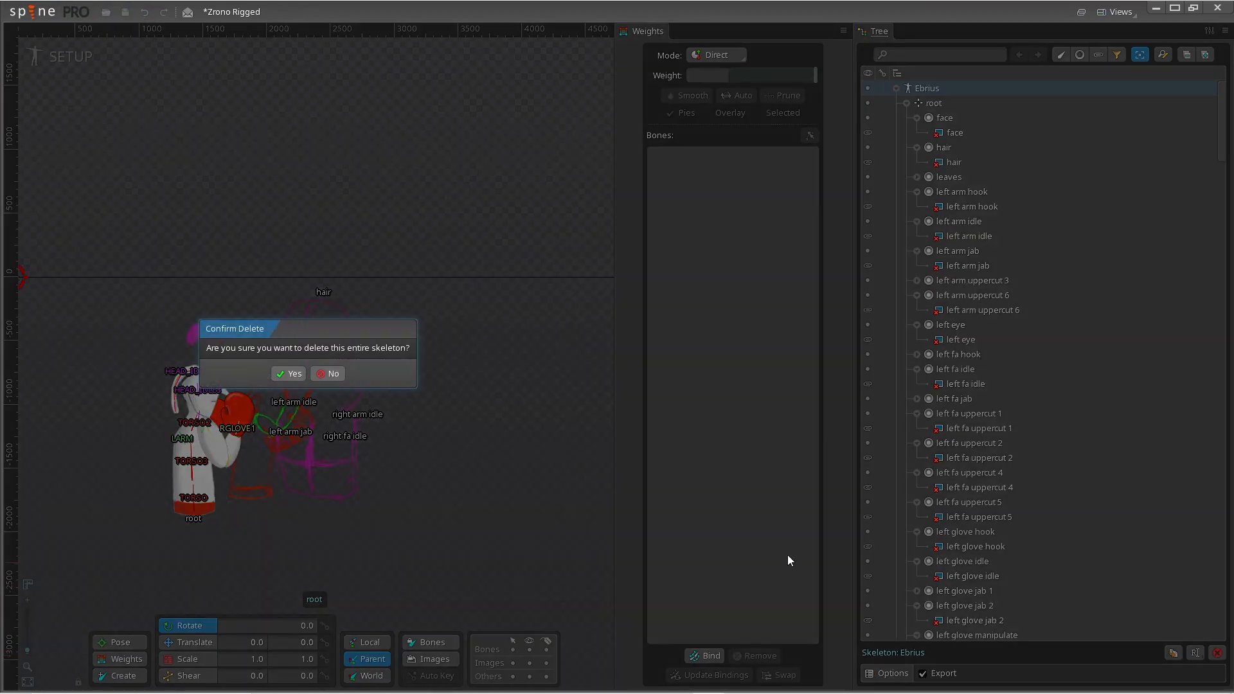
pyautogui.click(287, 373)
# - Import the spine JSON file from the Ebrius folder as a new skeleton
pyautogui.scroll(-10, 1089, 282)
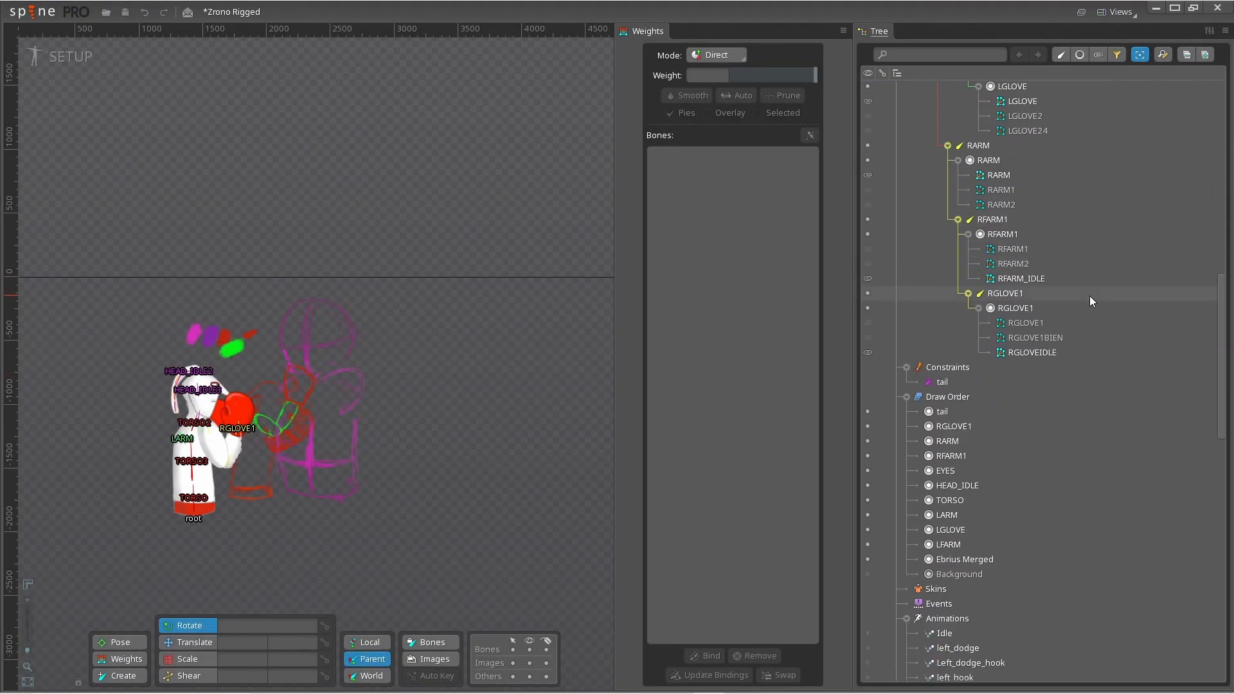
pyautogui.scroll(10, 1088, 298)
pyautogui.click(31, 12)
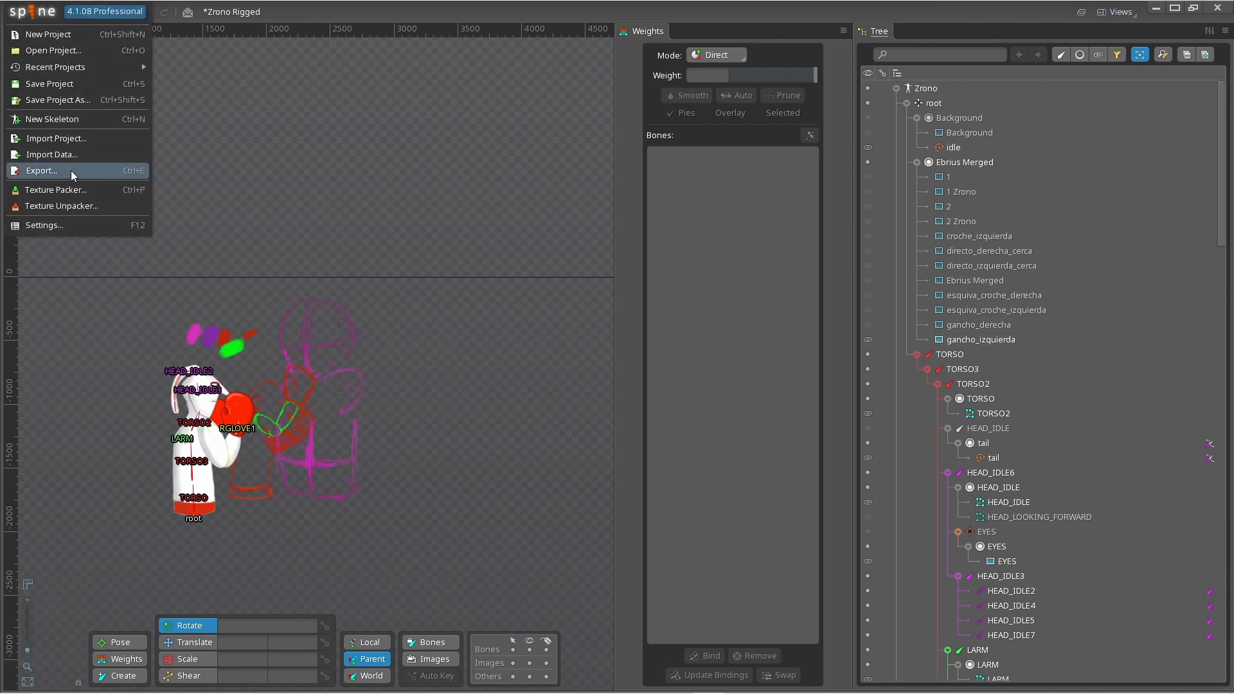
pyautogui.click(60, 156)
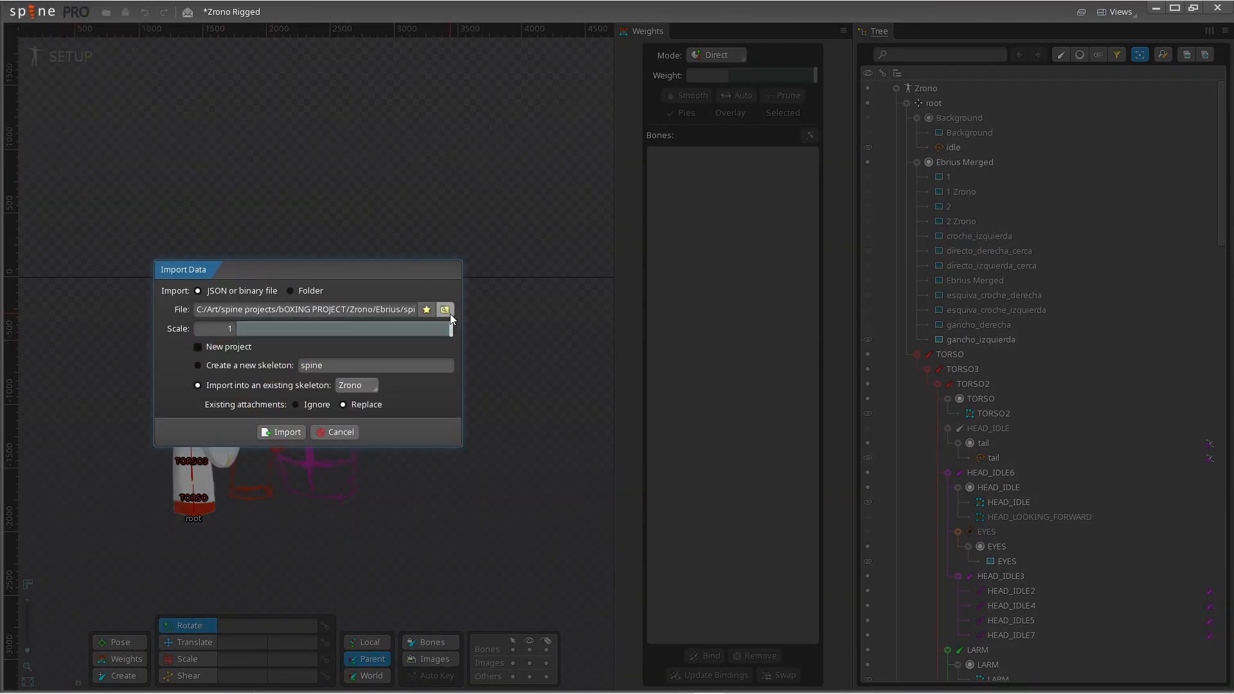
pyautogui.click(449, 313)
pyautogui.click(140, 95)
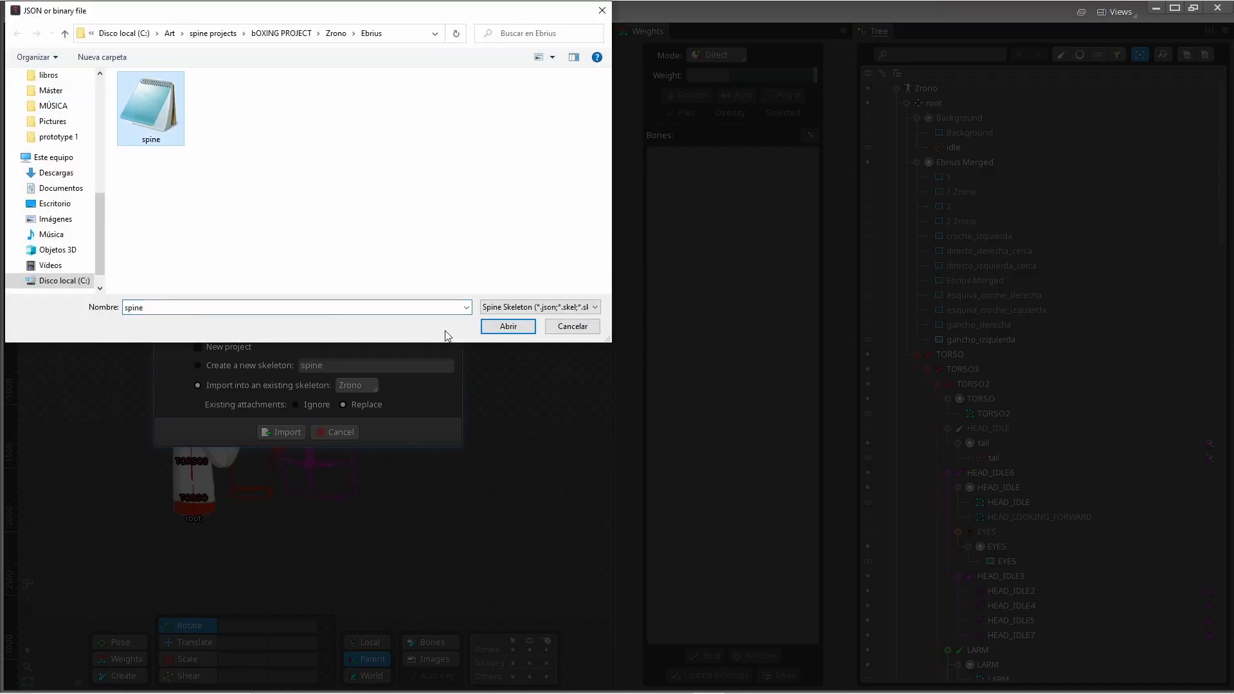
pyautogui.click(500, 326)
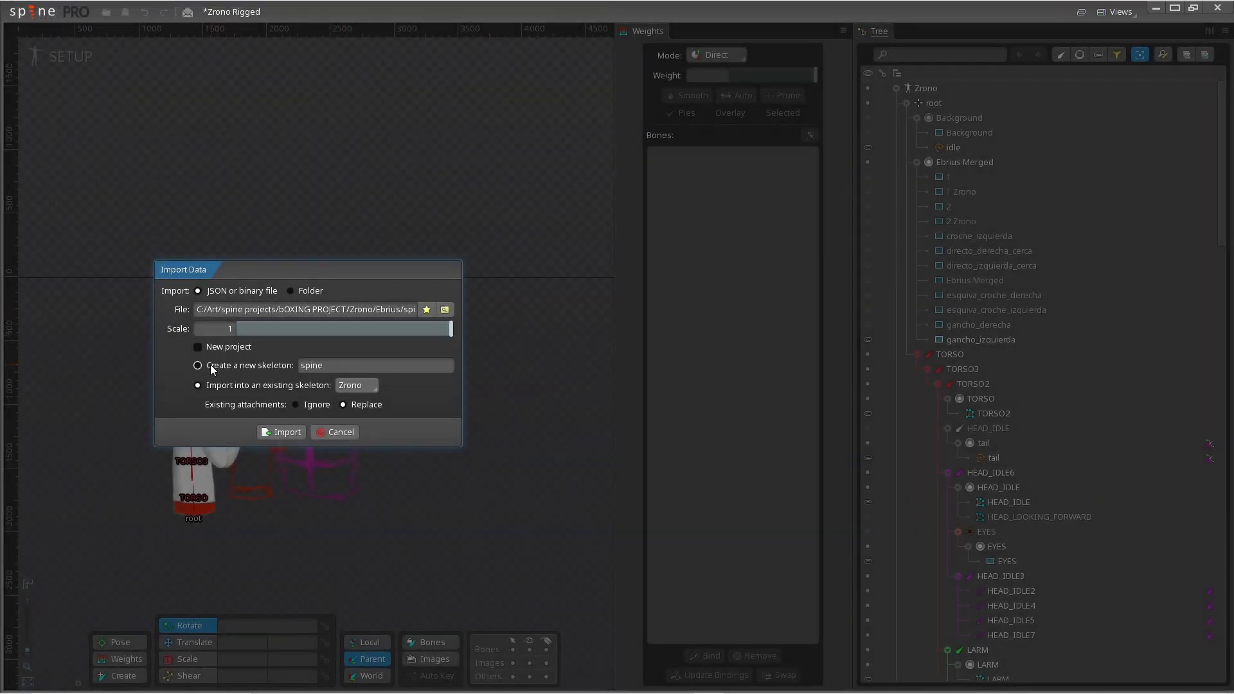
pyautogui.click(199, 365)
pyautogui.click(354, 366)
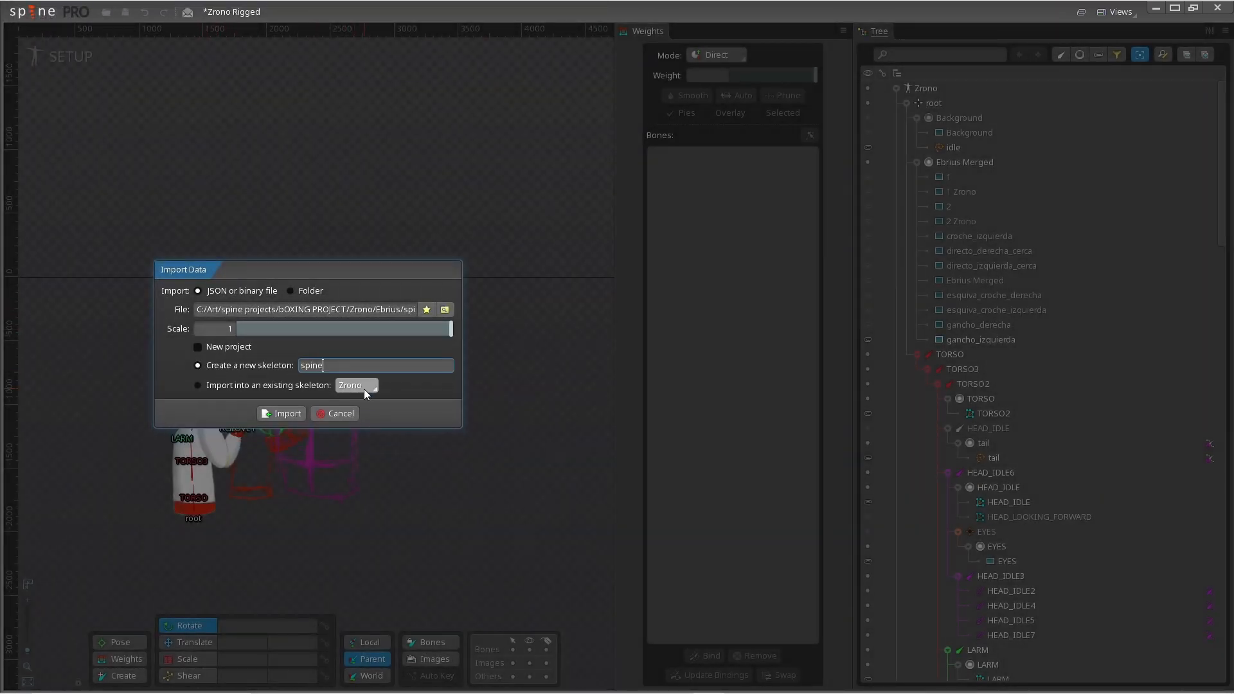
pyautogui.click(364, 388)
pyautogui.click(337, 359)
pyautogui.click(280, 414)
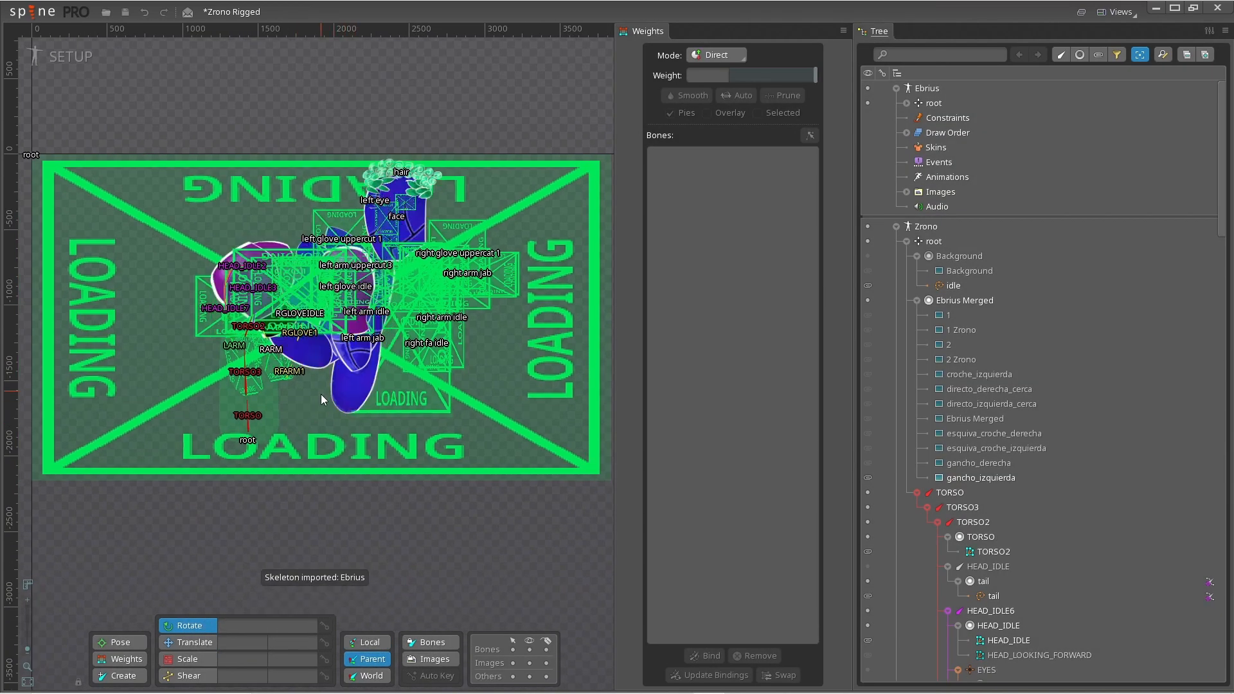
# - Expand the new Ebrius skeleton's root and examine its list of slots
pyautogui.scroll(5, 367, 382)
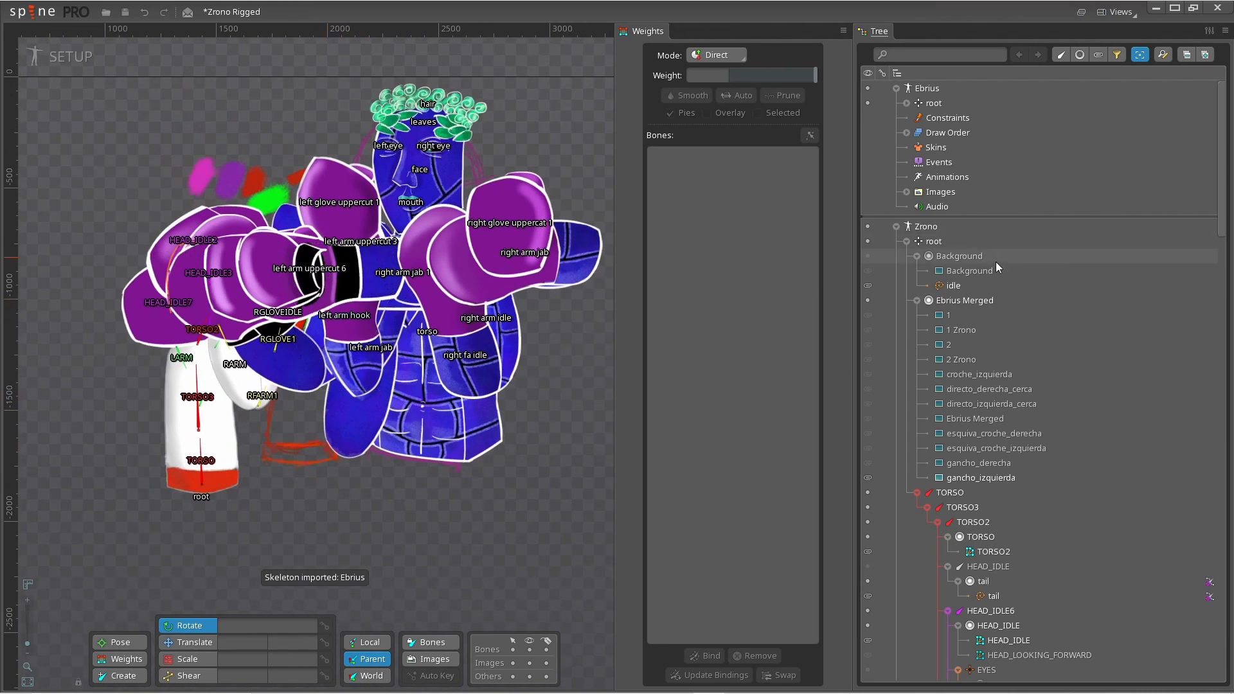
pyautogui.click(906, 103)
pyautogui.scroll(-5, 980, 225)
pyautogui.scroll(-7, 980, 225)
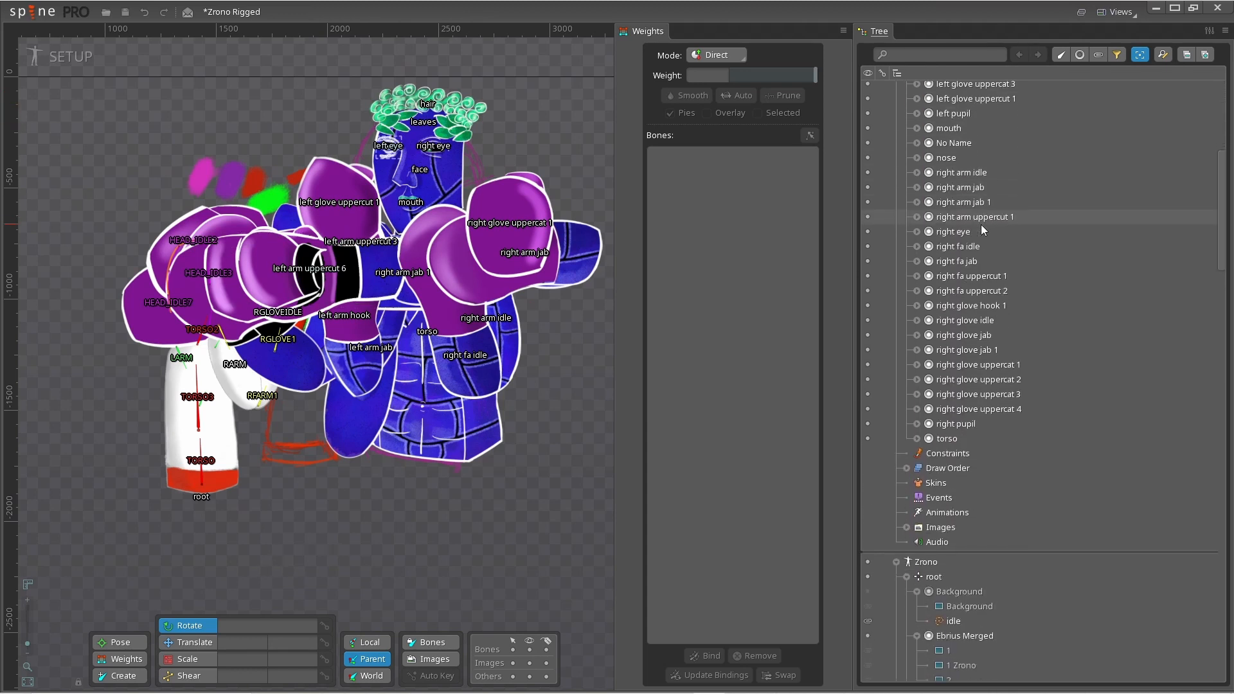
pyautogui.scroll(-3, 1006, 304)
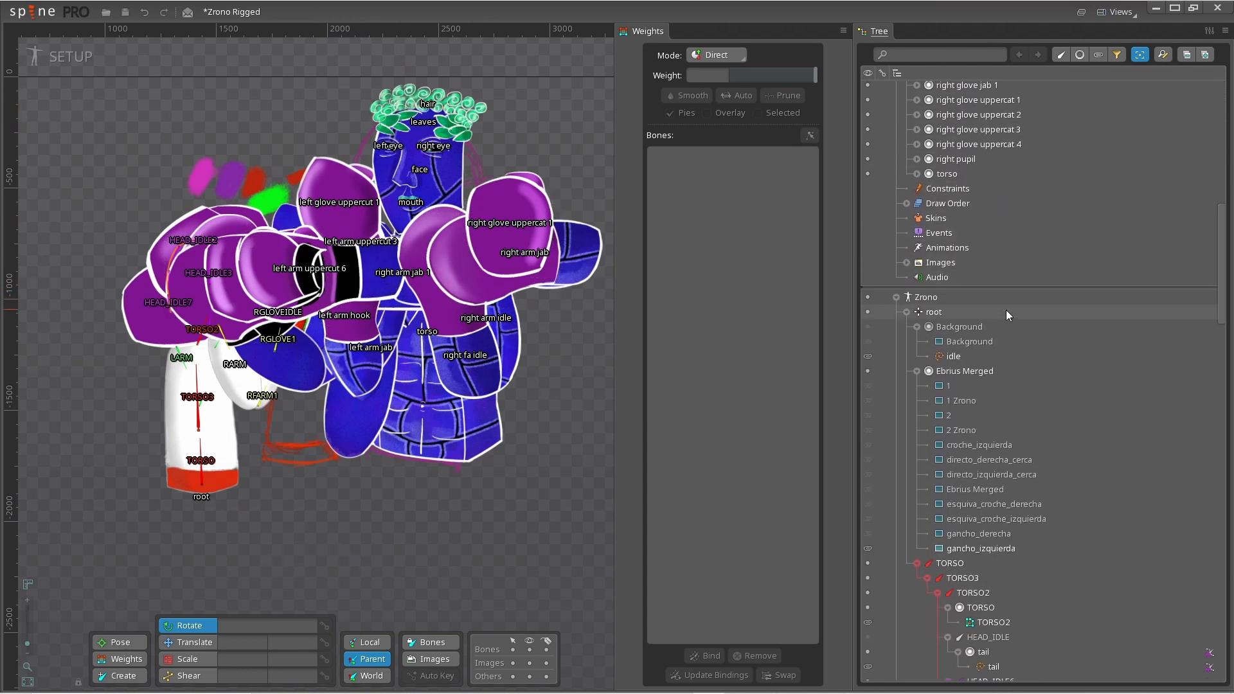
pyautogui.scroll(7, 1005, 310)
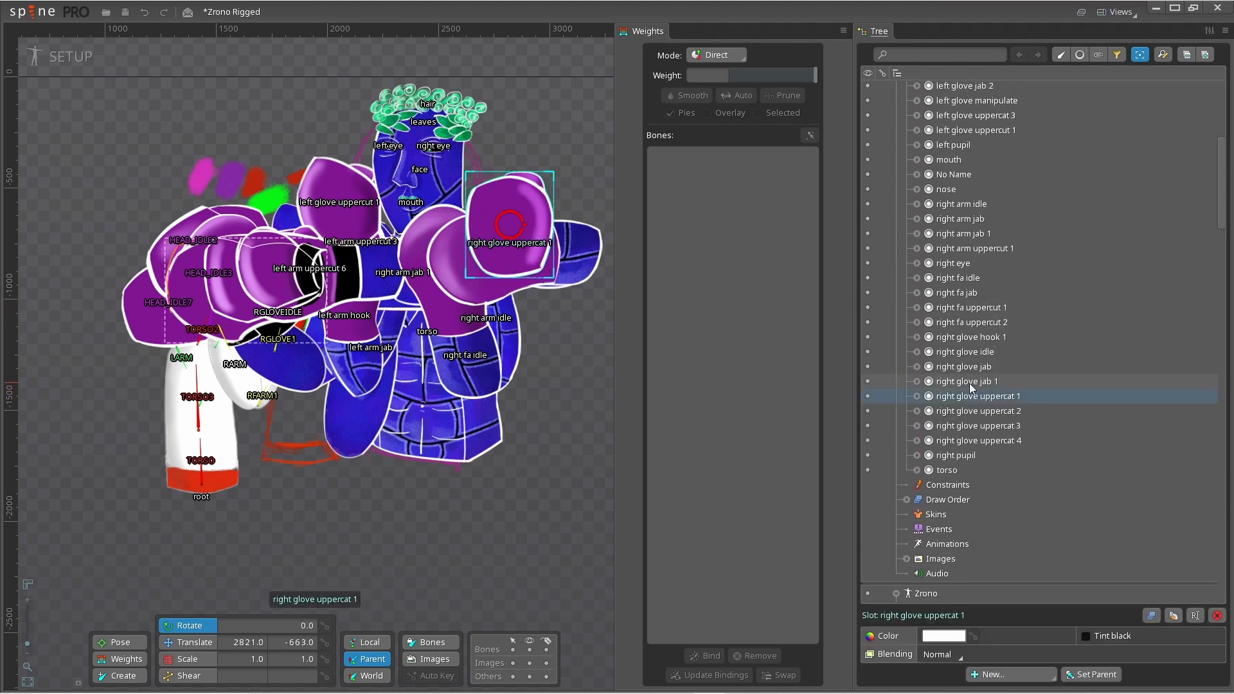
# - Select the right fa uppercut and right glove slots and try to reparent them with Set Parent
pyautogui.click(965, 328)
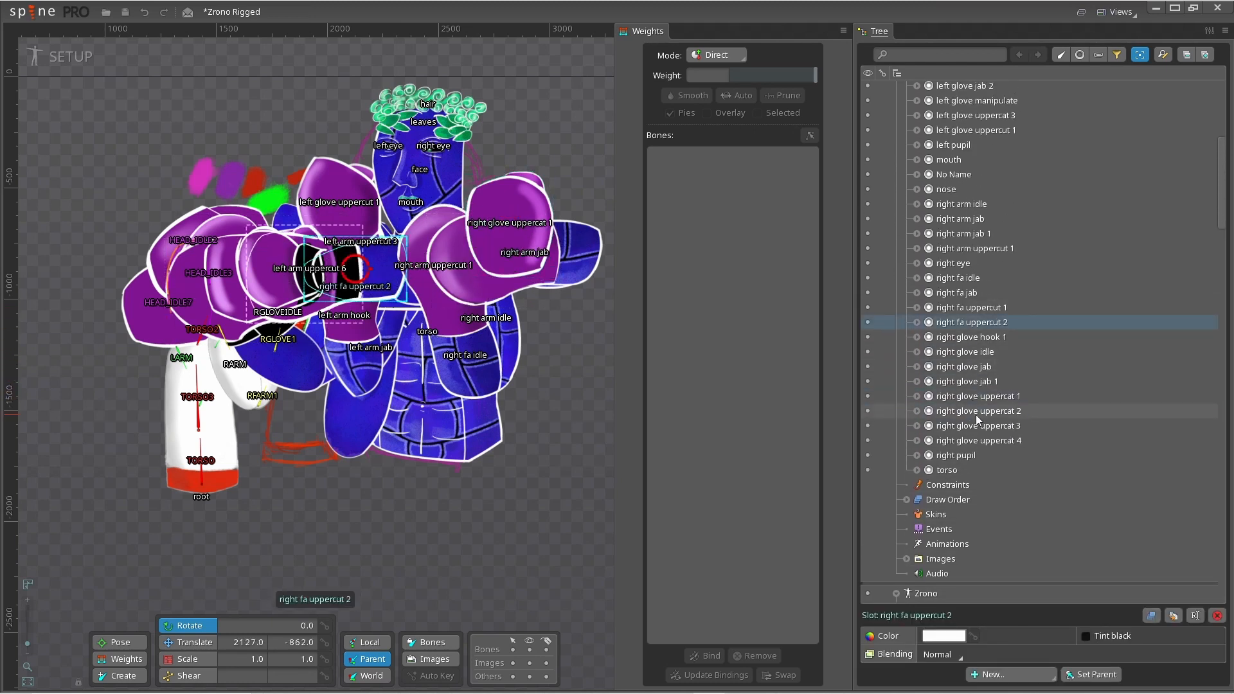
pyautogui.keyDown('shift'); pyautogui.click(977, 440); pyautogui.keyUp('shift')
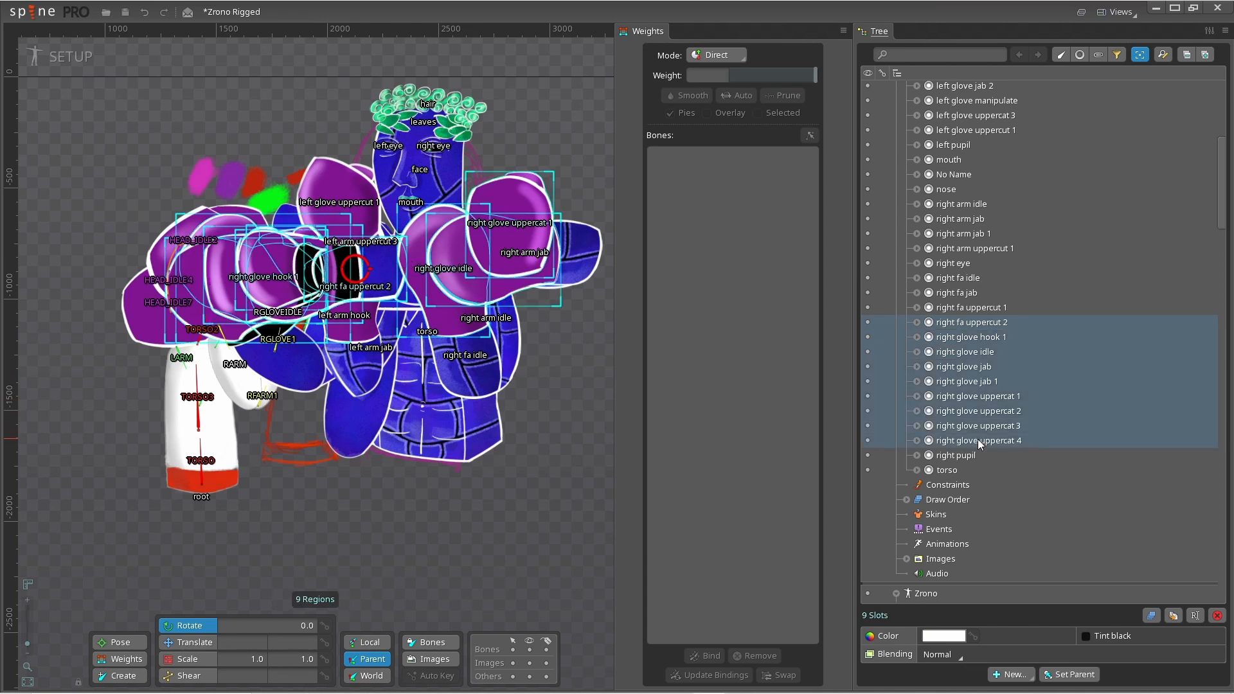
pyautogui.keyDown('shift'); pyautogui.click(962, 306); pyautogui.keyUp('shift')
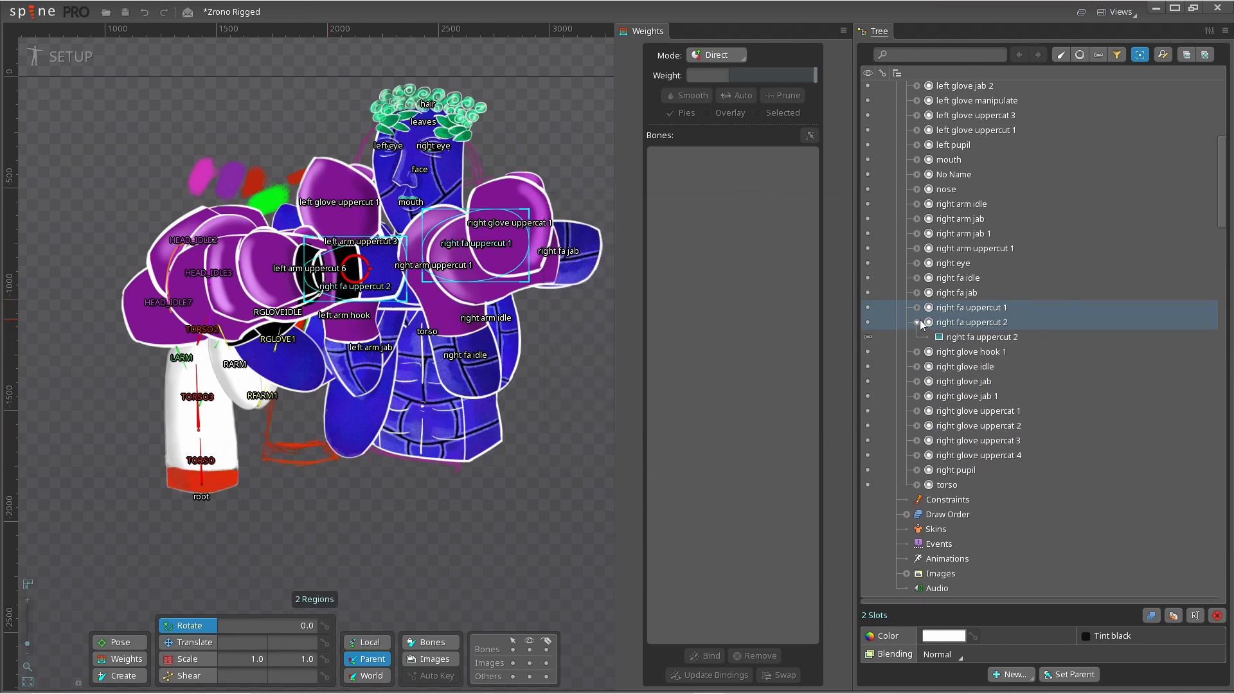
pyautogui.moveTo(916, 320)
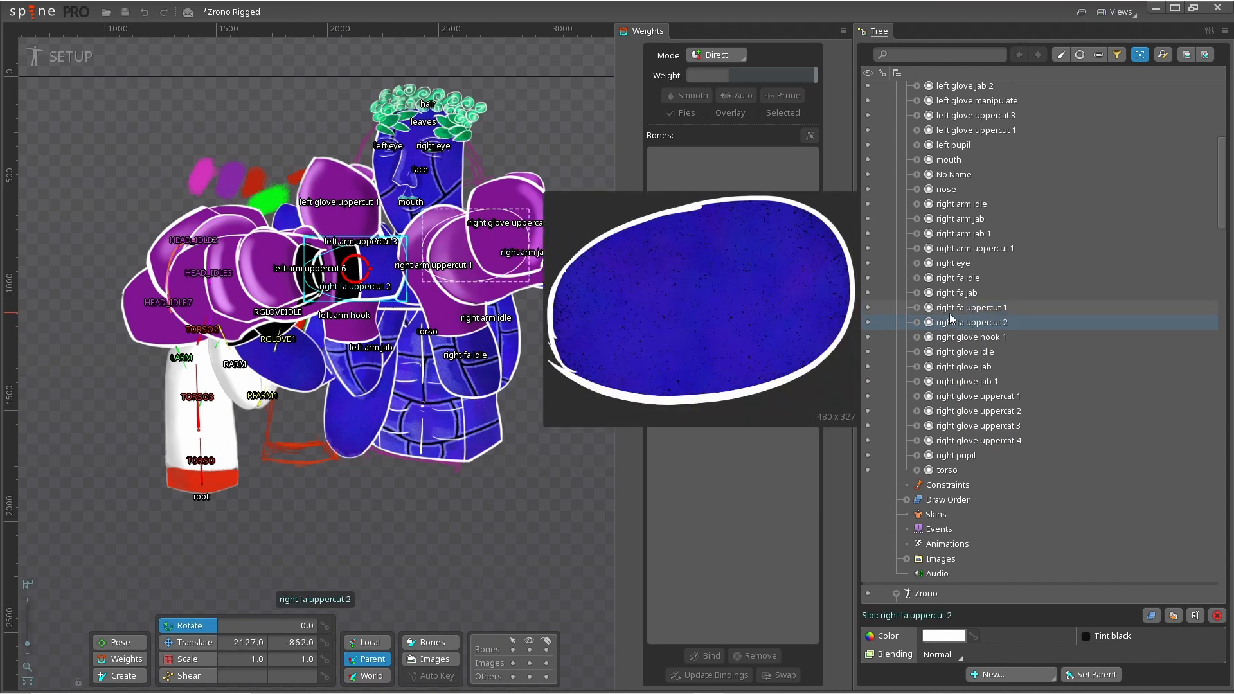
pyautogui.click(949, 313)
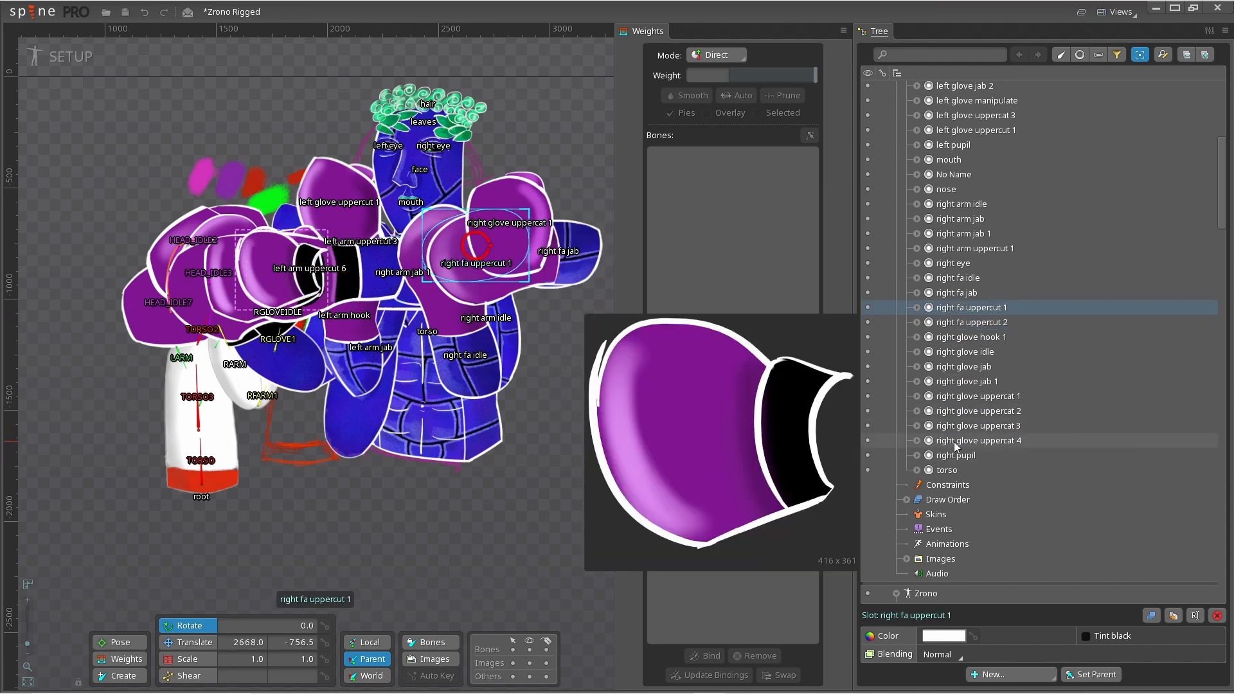
pyautogui.keyDown('shift'); pyautogui.click(955, 441); pyautogui.keyUp('shift')
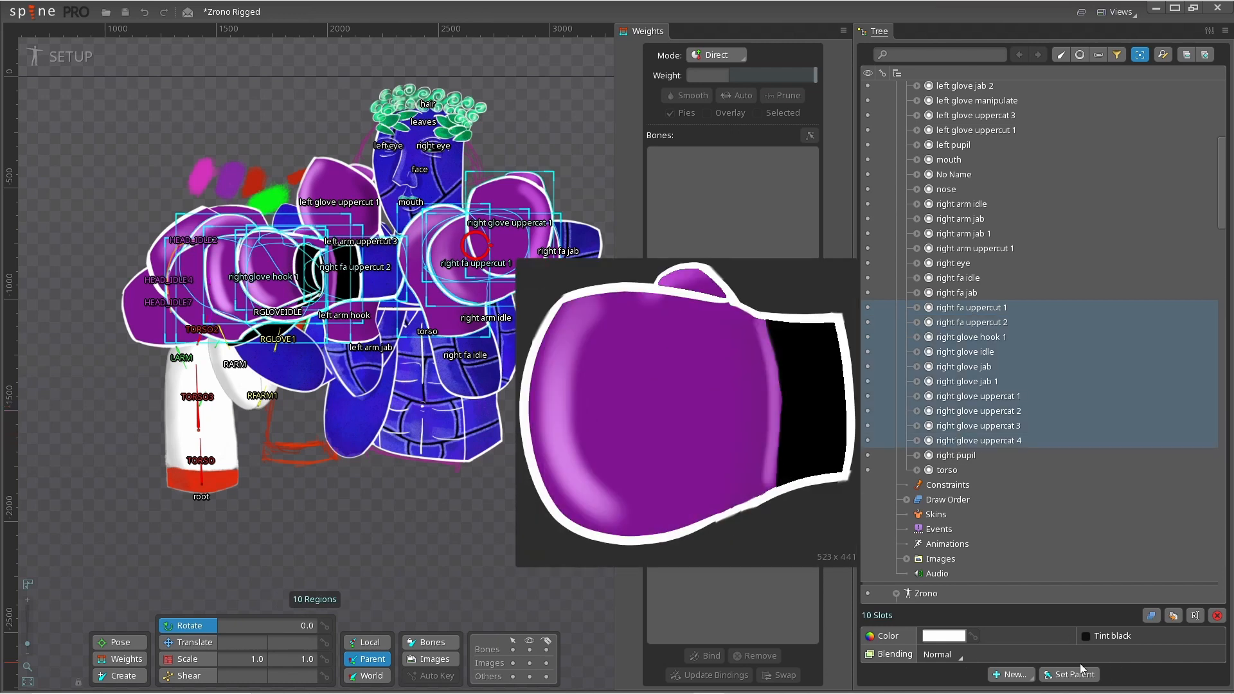
pyautogui.click(1054, 675)
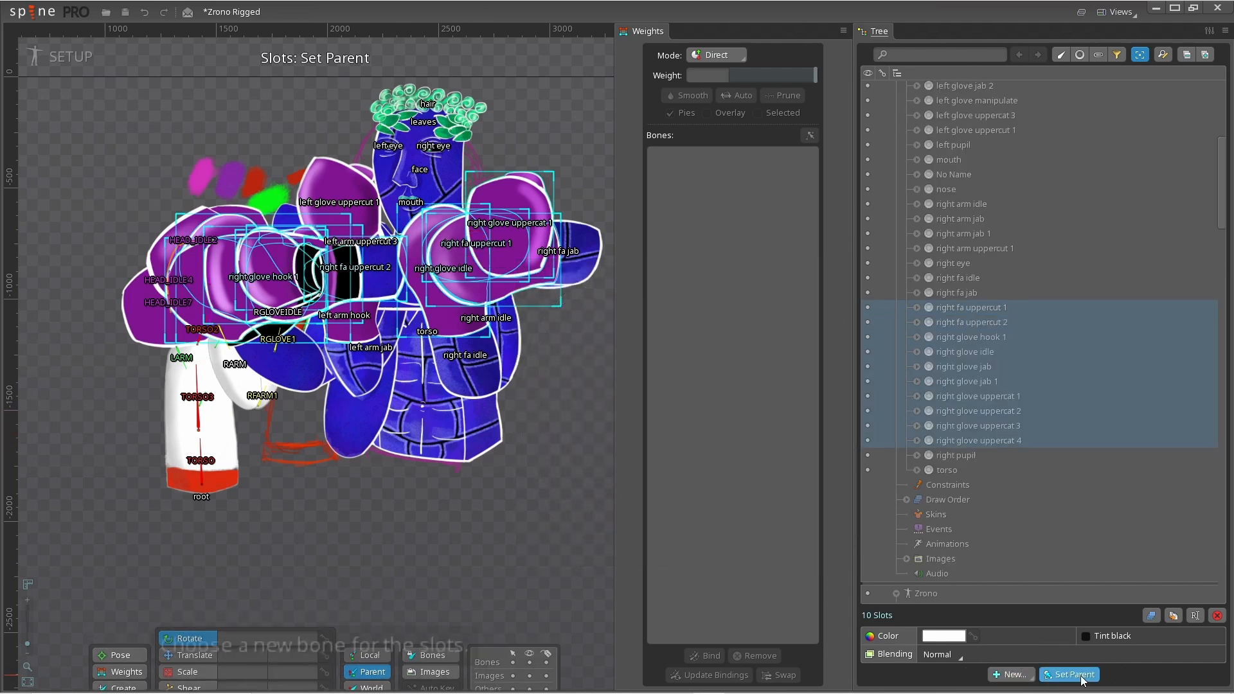
pyautogui.click(1035, 423)
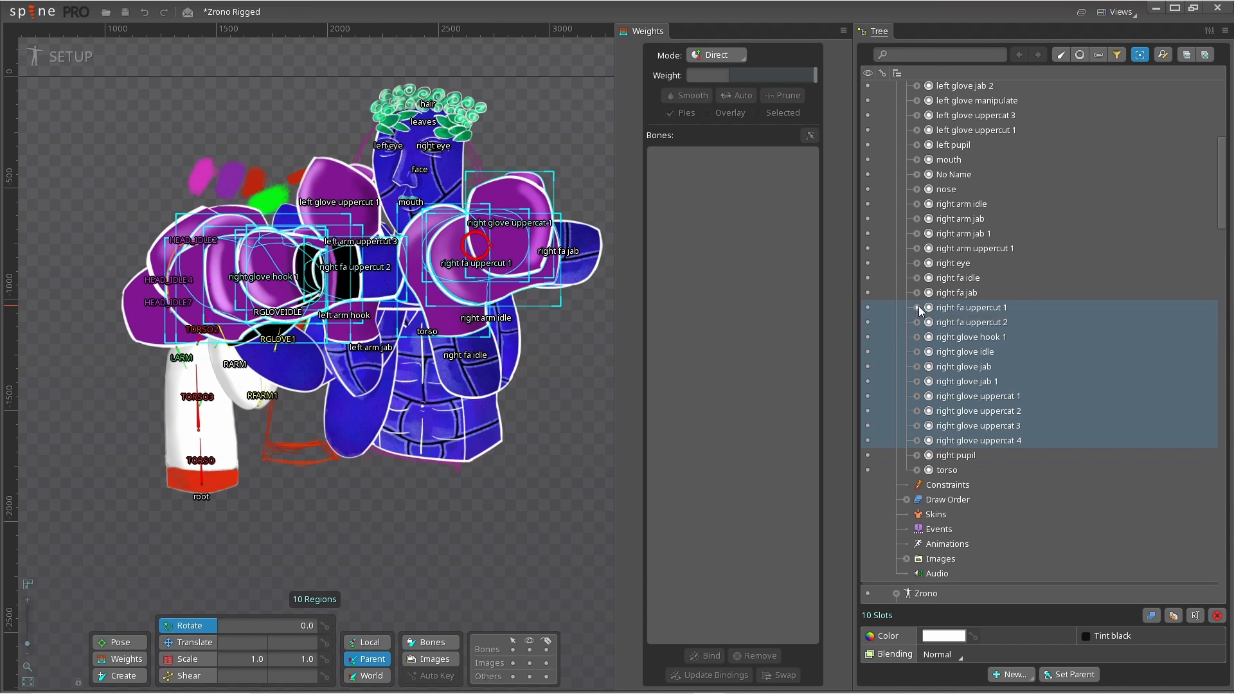
pyautogui.moveTo(944, 306); pyautogui.dragTo(988, 341)
pyautogui.click(1014, 678)
pyautogui.click(951, 458)
pyautogui.scroll(7, 990, 309)
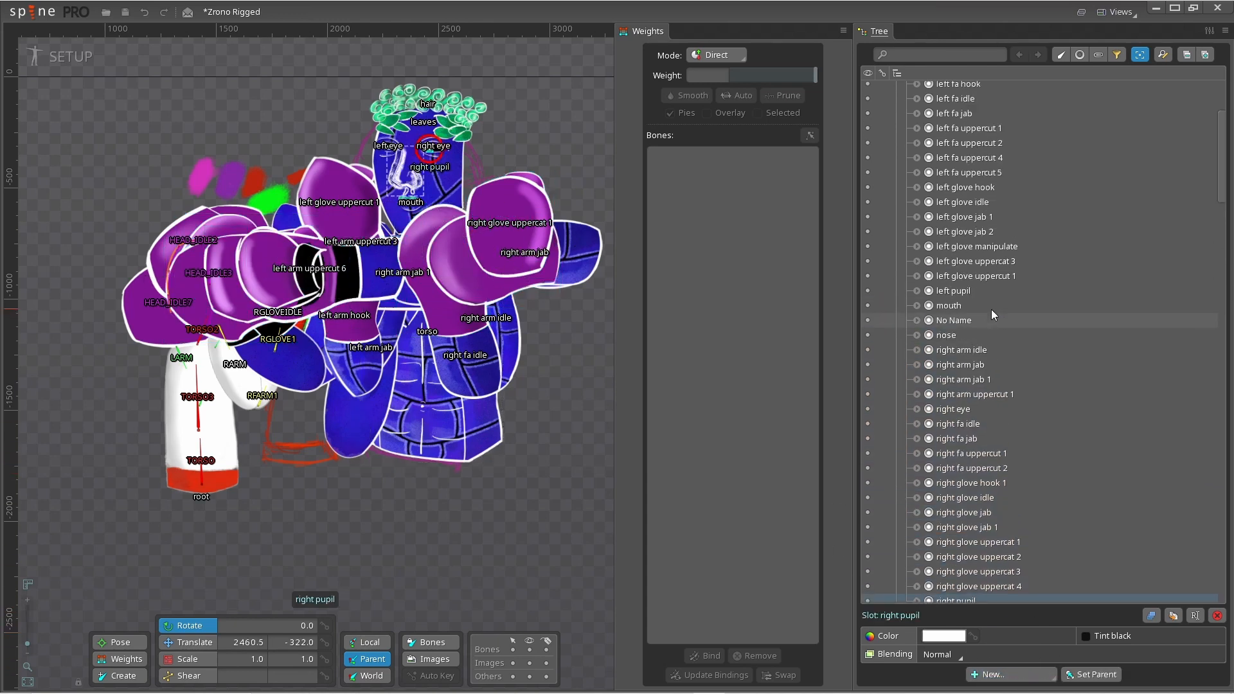
# - Switch the tree to draw-order view and examine the Ebrius slot order
pyautogui.click(1080, 55)
pyautogui.scroll(-1, 1028, 547)
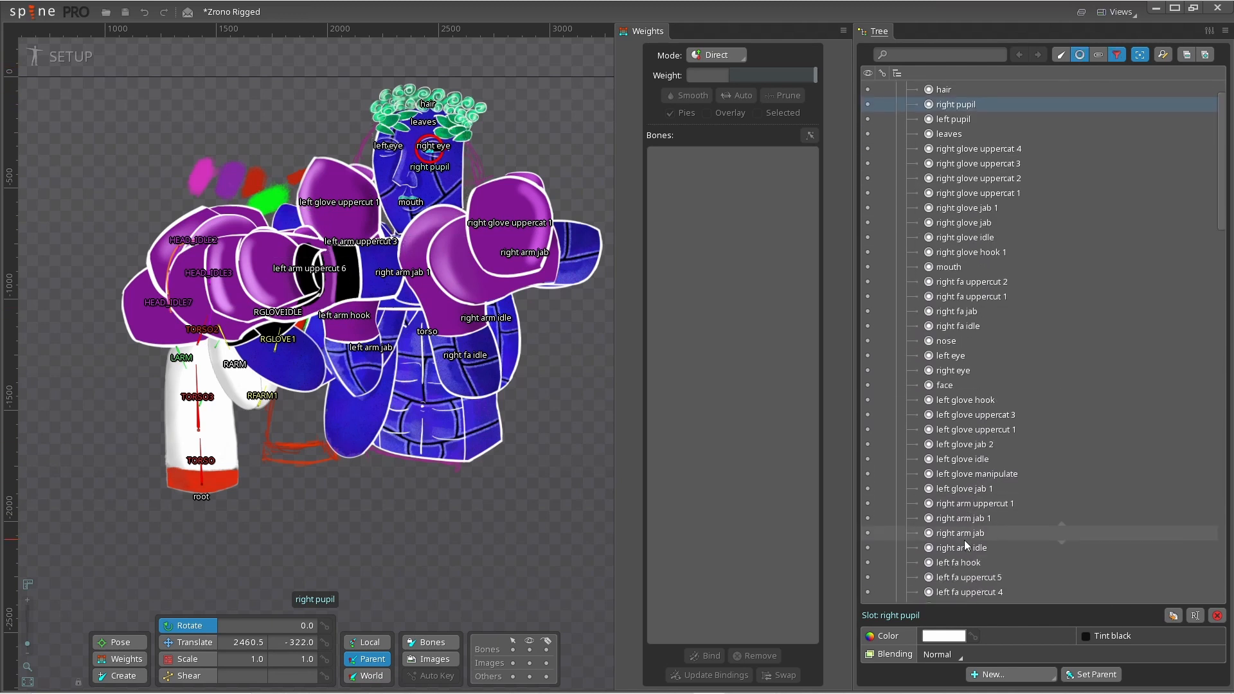
pyautogui.click(989, 678)
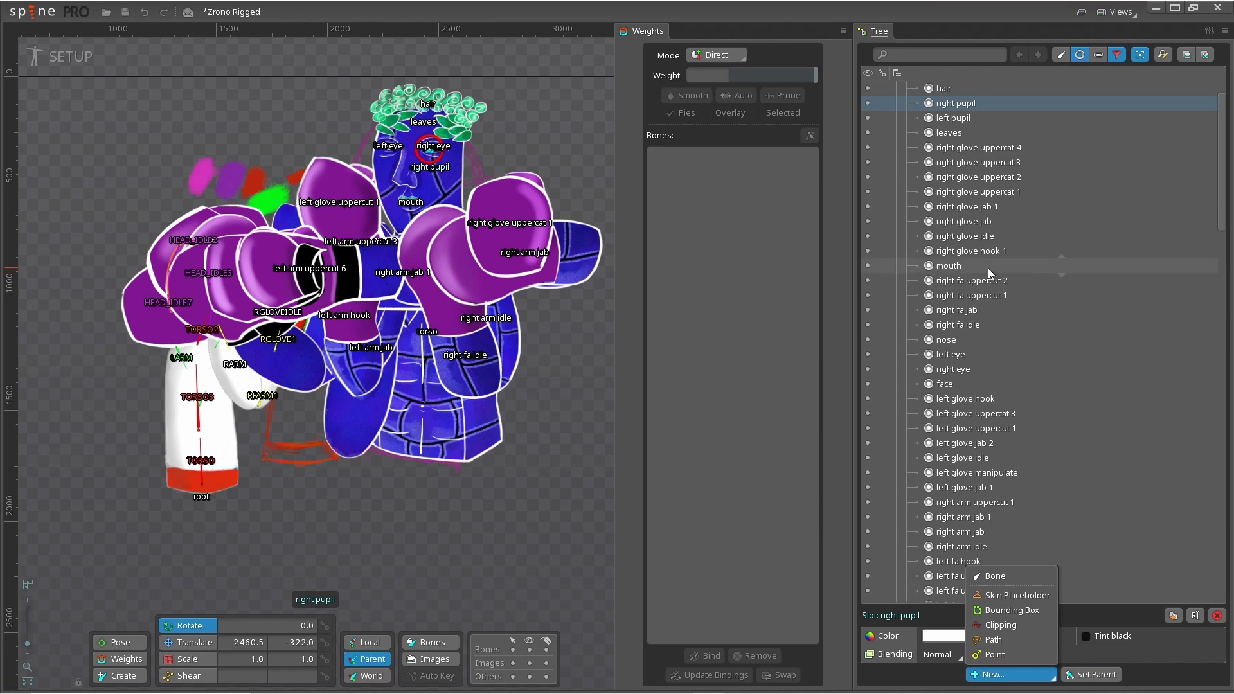
pyautogui.click(962, 358)
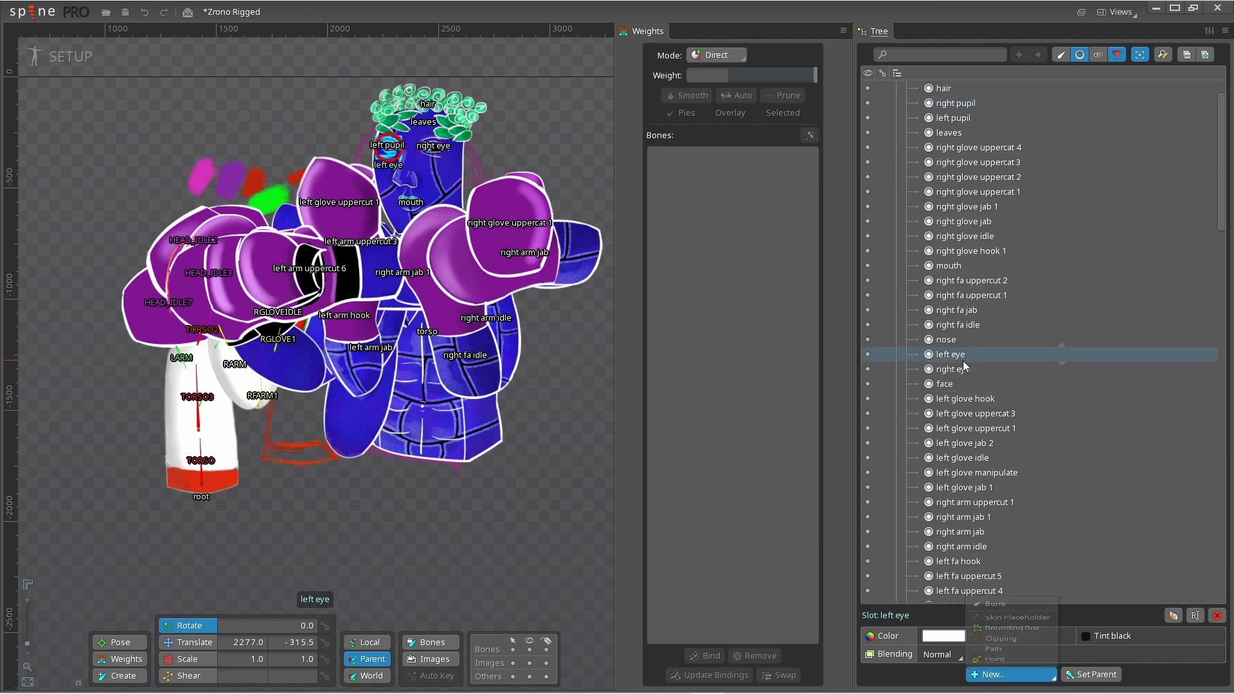
pyautogui.scroll(-10, 963, 360)
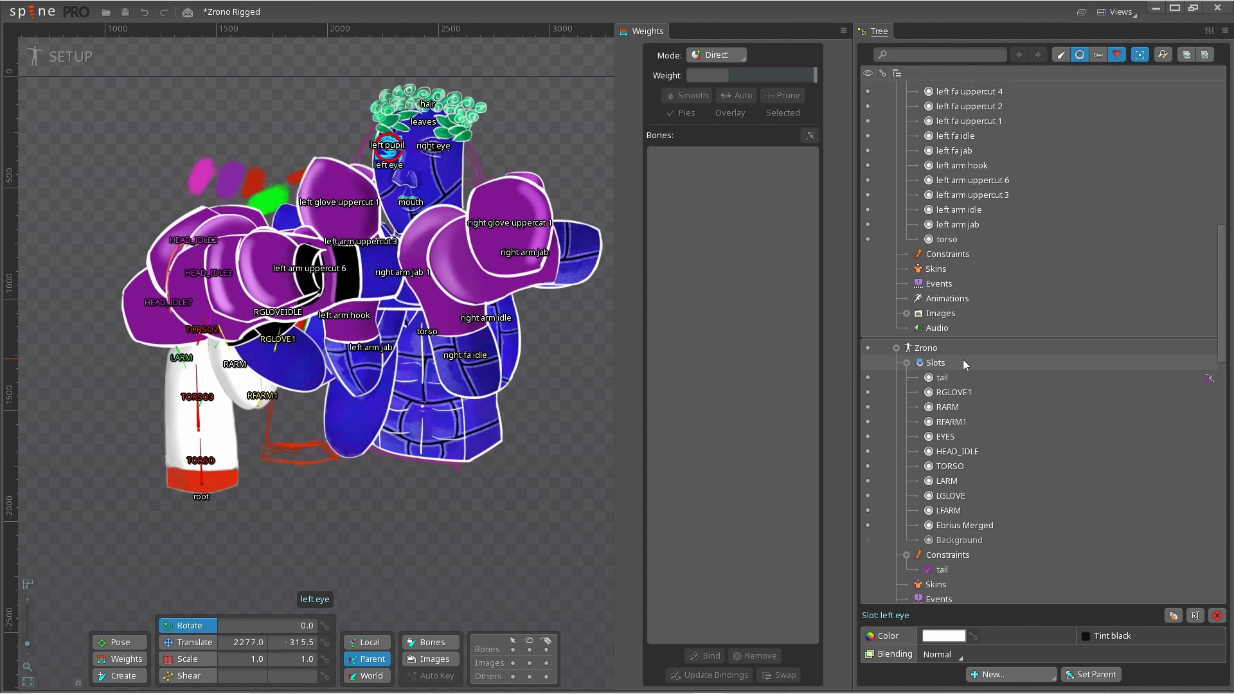
pyautogui.scroll(2, 931, 350)
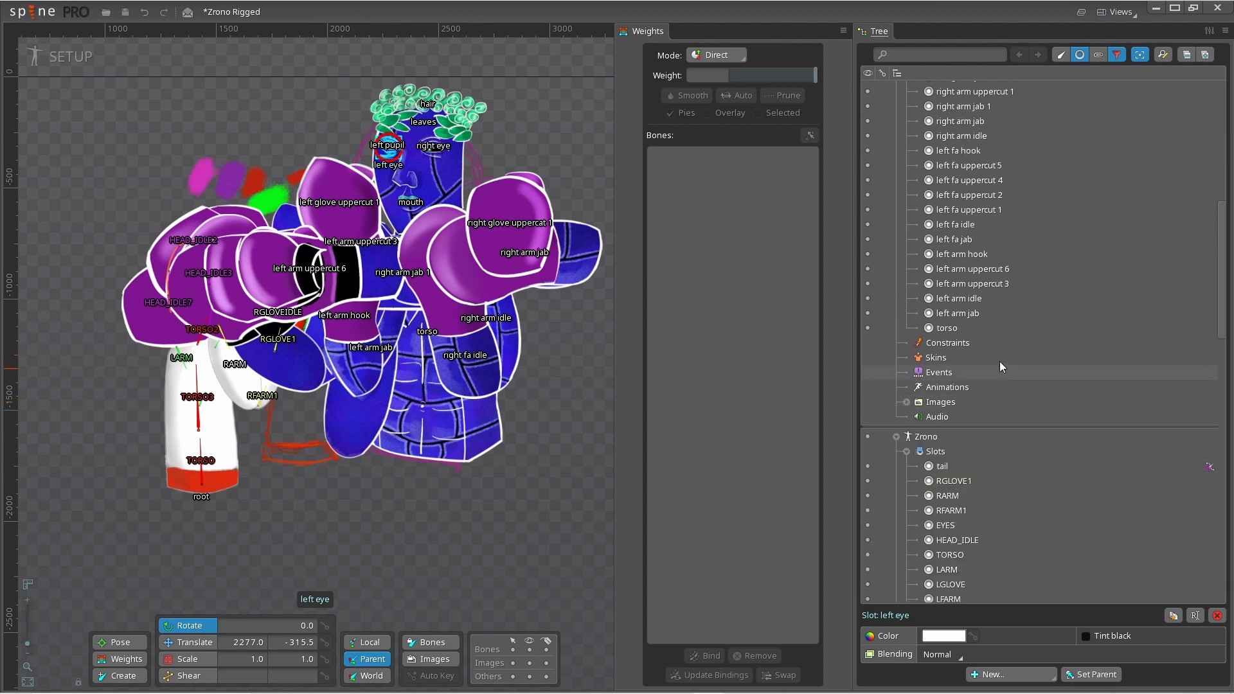
pyautogui.scroll(6, 996, 325)
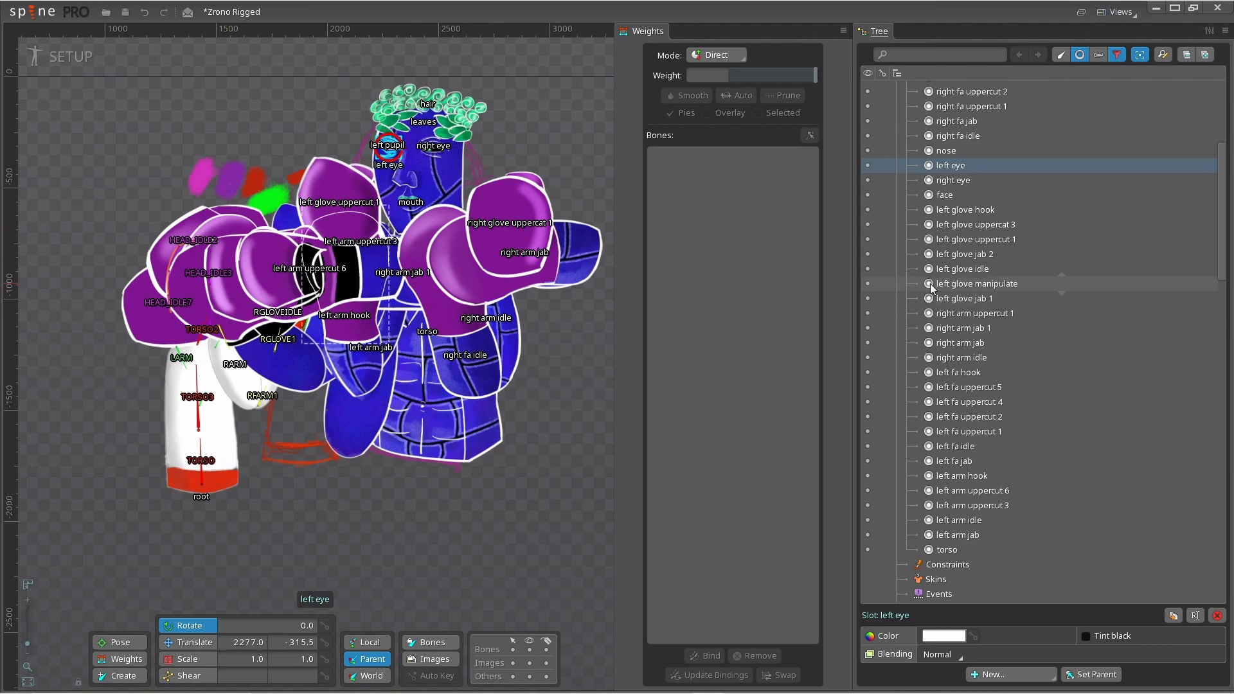
pyautogui.scroll(5, 399, 136)
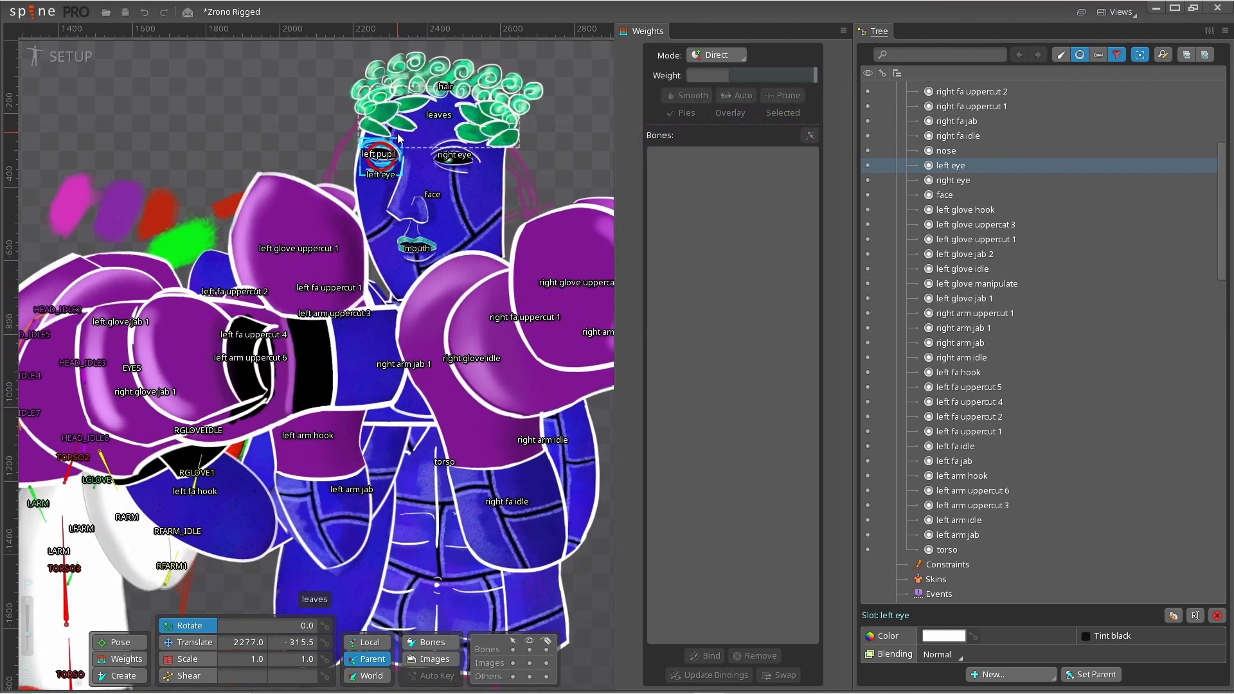
# - Zoom and pan the viewport to examine the imported Ebrius character
pyautogui.press('space')
pyautogui.scroll(-6, 399, 154)
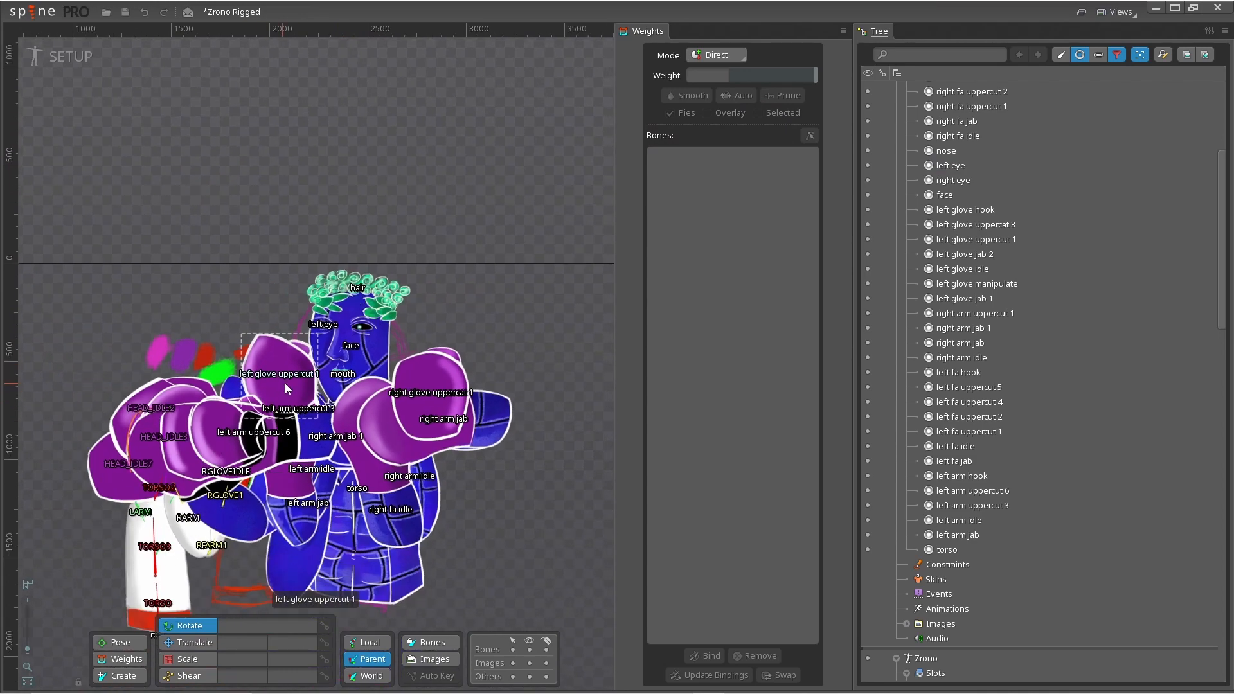
pyautogui.scroll(4, 240, 398)
pyautogui.scroll(-4, 450, 267)
pyautogui.moveTo(450, 405); pyautogui.dragTo(407, 322)
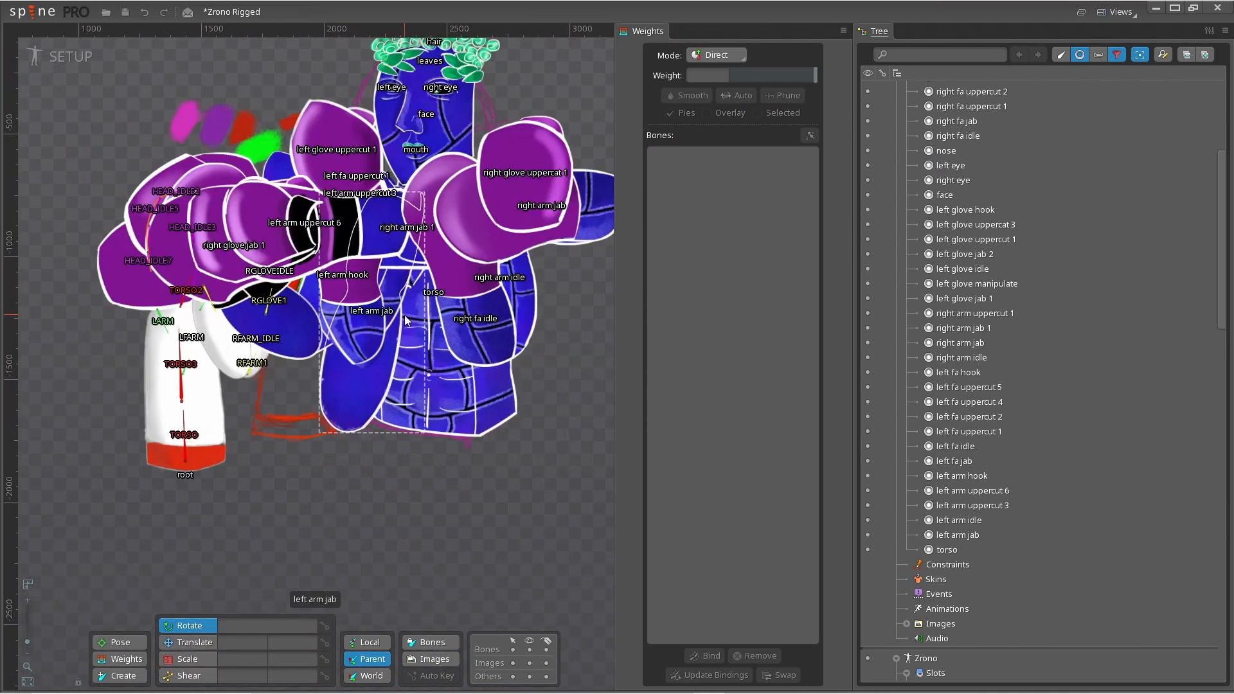
pyautogui.scroll(-1, 373, 233)
pyautogui.scroll(1, 292, 234)
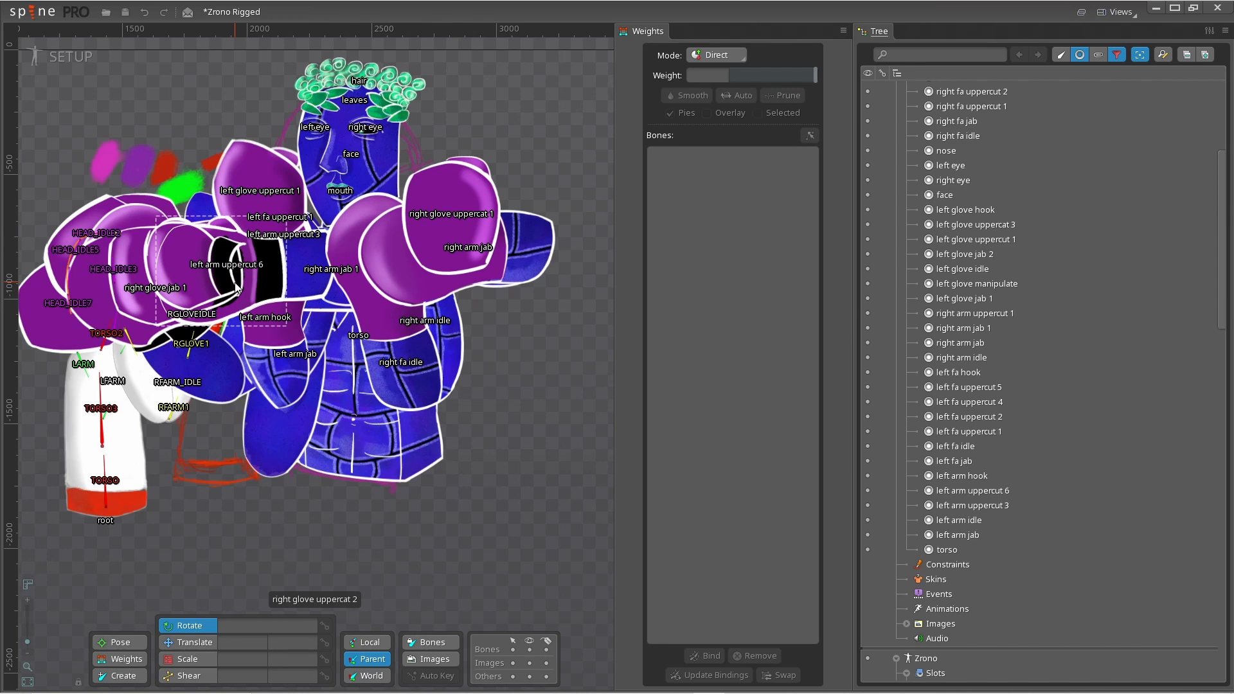
pyautogui.scroll(-2, 218, 286)
pyautogui.scroll(2, 172, 283)
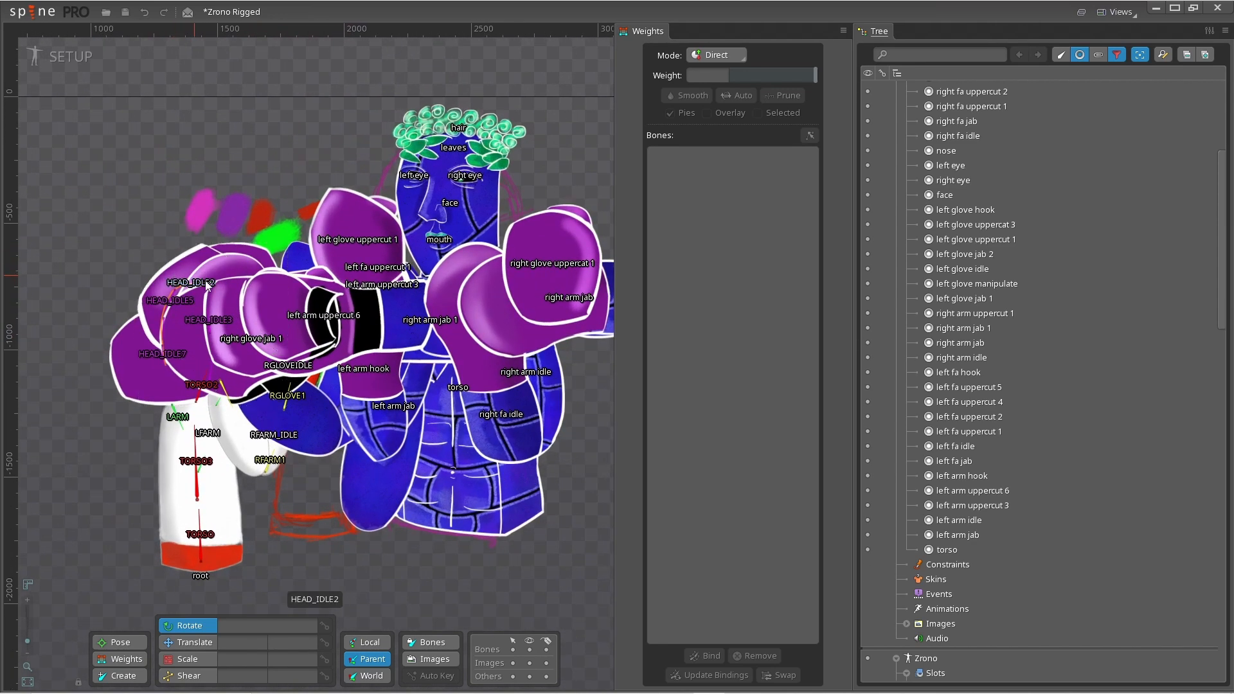
pyautogui.scroll(-2, 206, 287)
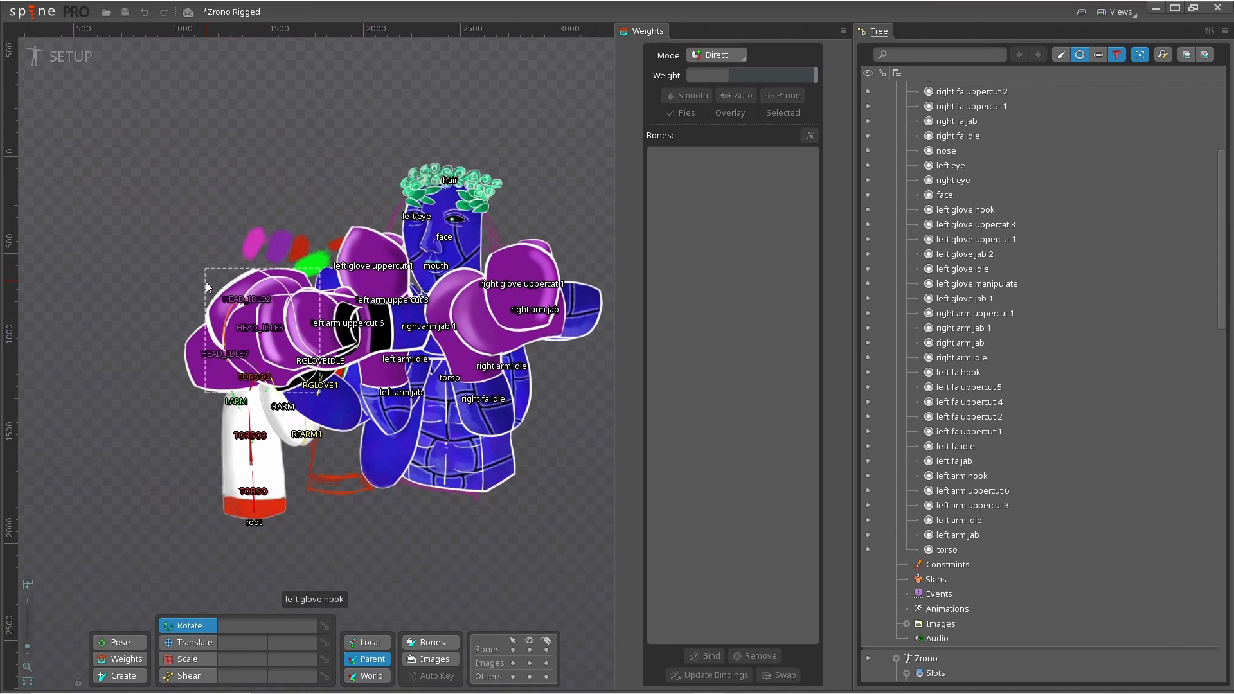